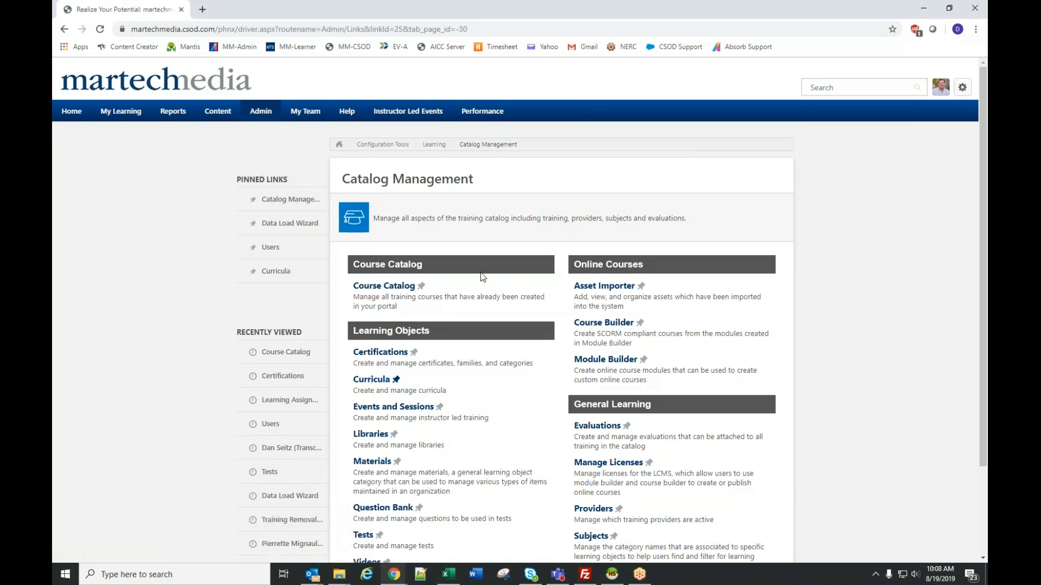
# - Start a new curriculum, enter Lubbock as the beginning of its title and dismiss the guidance tip
pyautogui.click(372, 380)
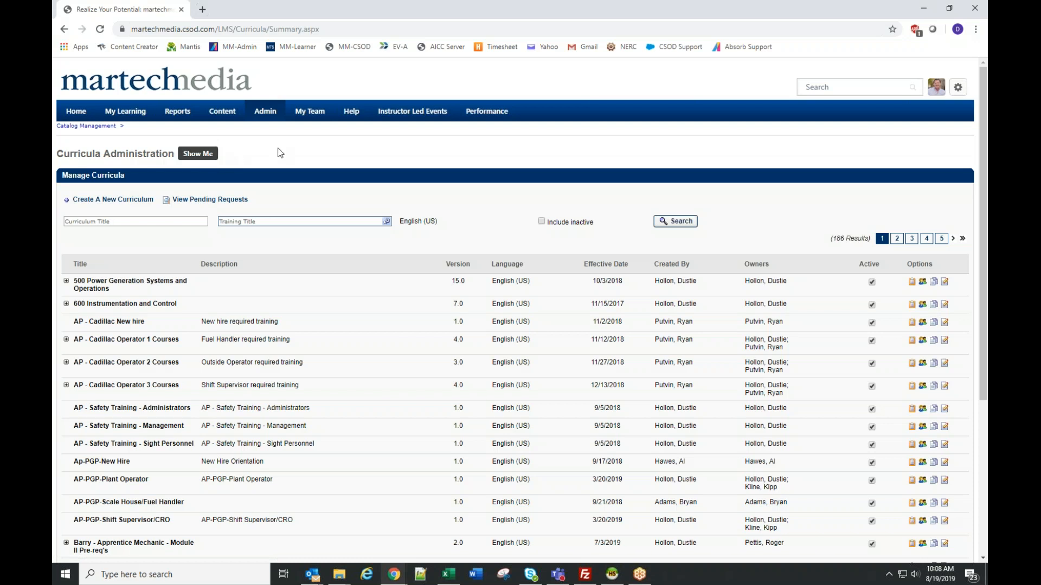
pyautogui.click(114, 199)
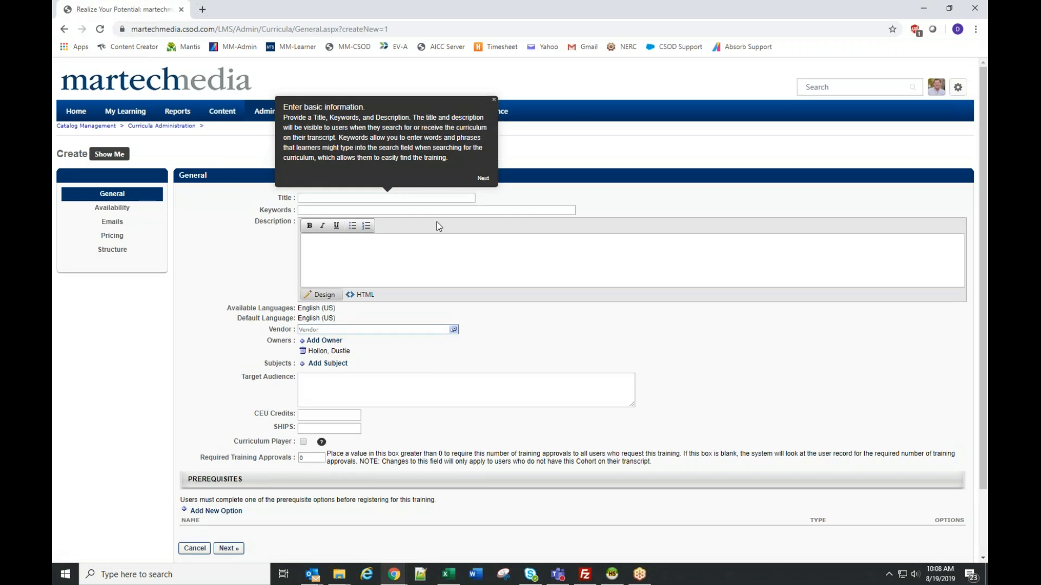
pyautogui.click(340, 197)
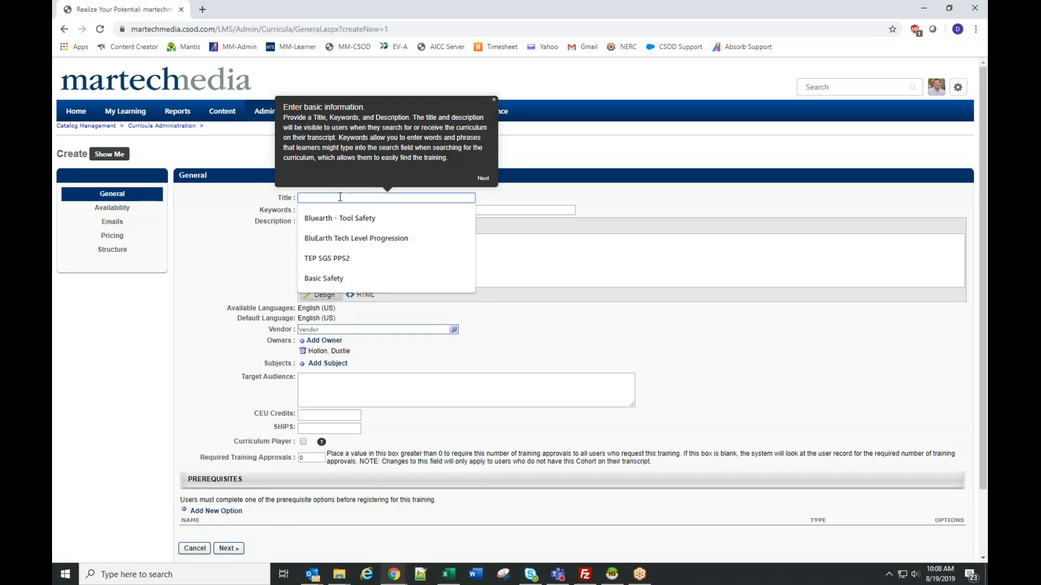
pyautogui.write('Lu')
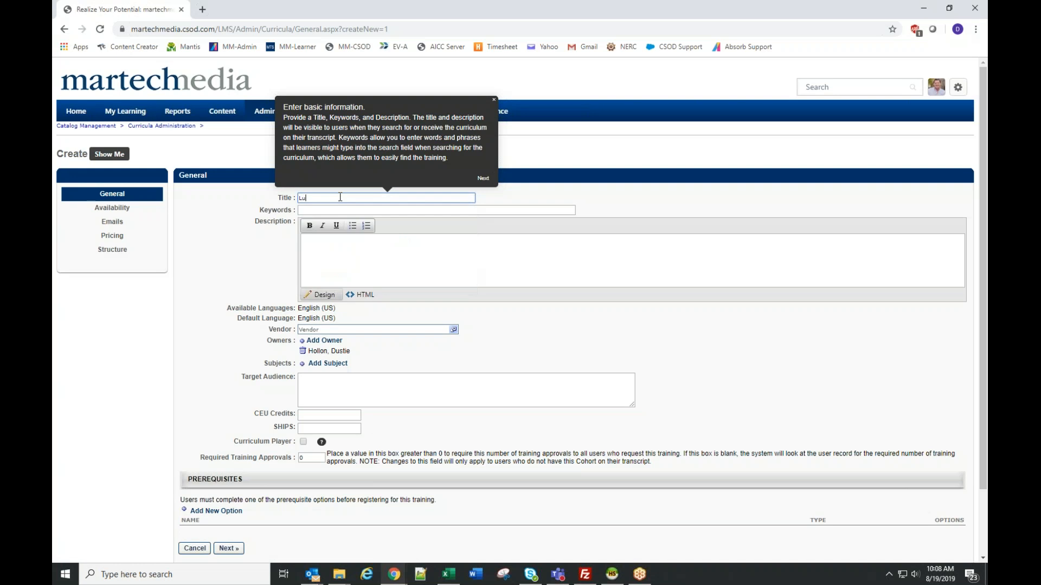
pyautogui.write('bbock')
pyautogui.click(494, 100)
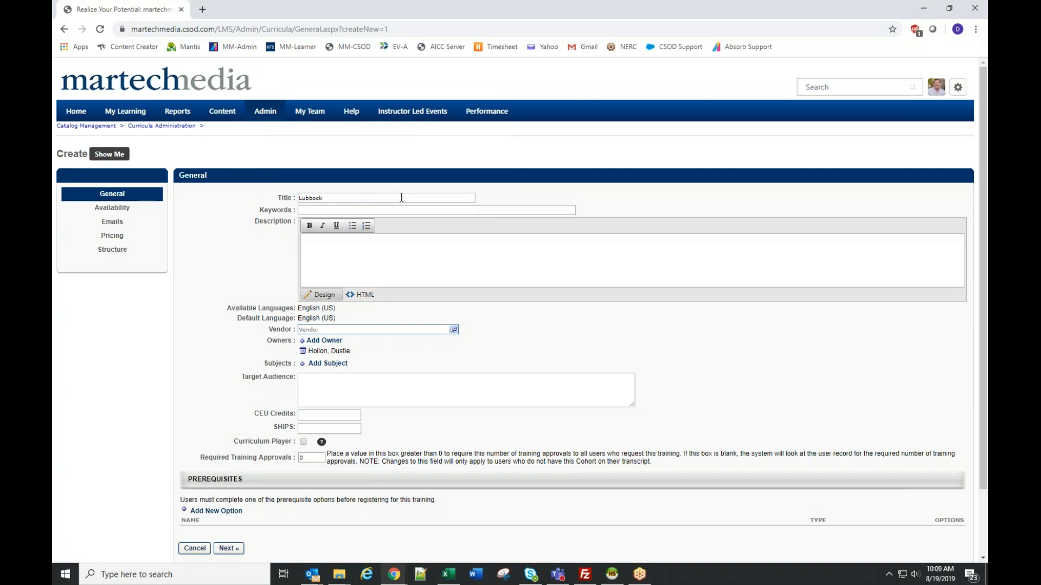
# - Extend the curriculum title to "Lubbock - Tool Safety"
pyautogui.click(399, 198)
pyautogui.write('-')
pyautogui.write('ool Sha')
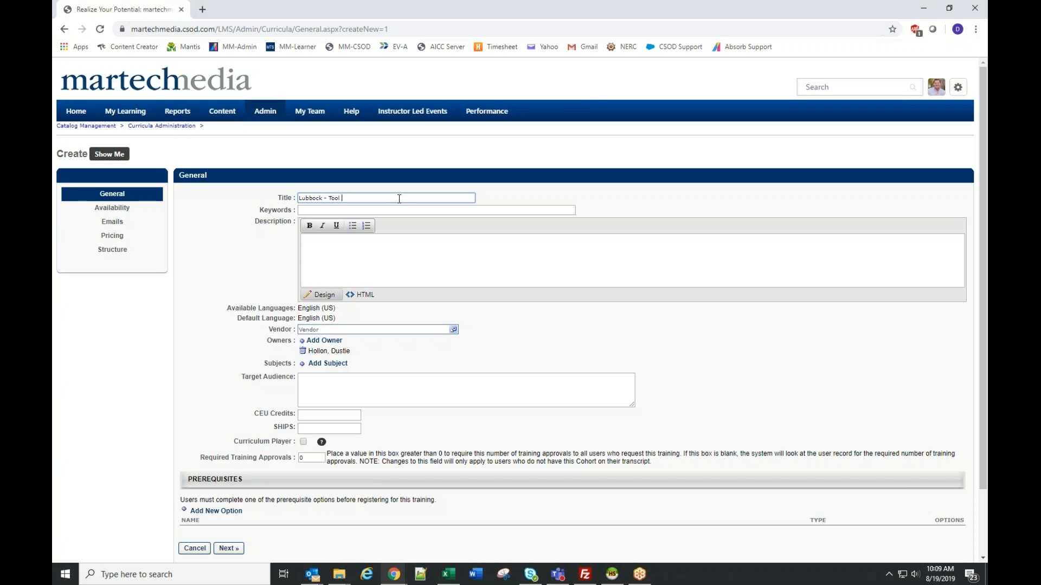
pyautogui.press('BackSpace')
pyautogui.press('BackSpace')
pyautogui.write('sa')
pyautogui.press('BackSpace')
pyautogui.press('BackSpace')
pyautogui.write('afety')
pyautogui.press('Tab')
# - Set the curriculum's vendor to Martech Media - LUBBOCK P&L
pyautogui.click(382, 248)
pyautogui.click(331, 330)
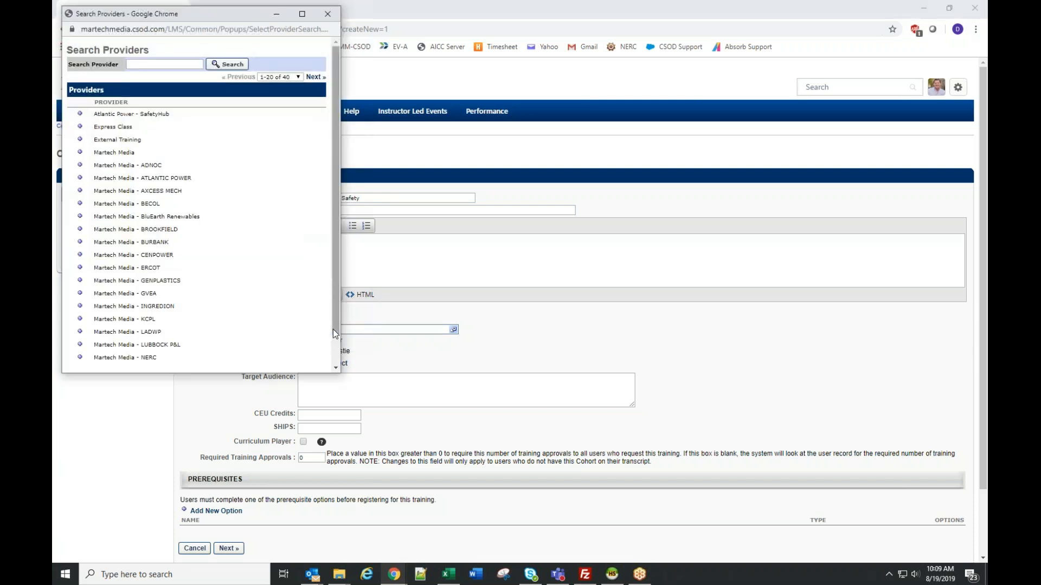
pyautogui.click(79, 346)
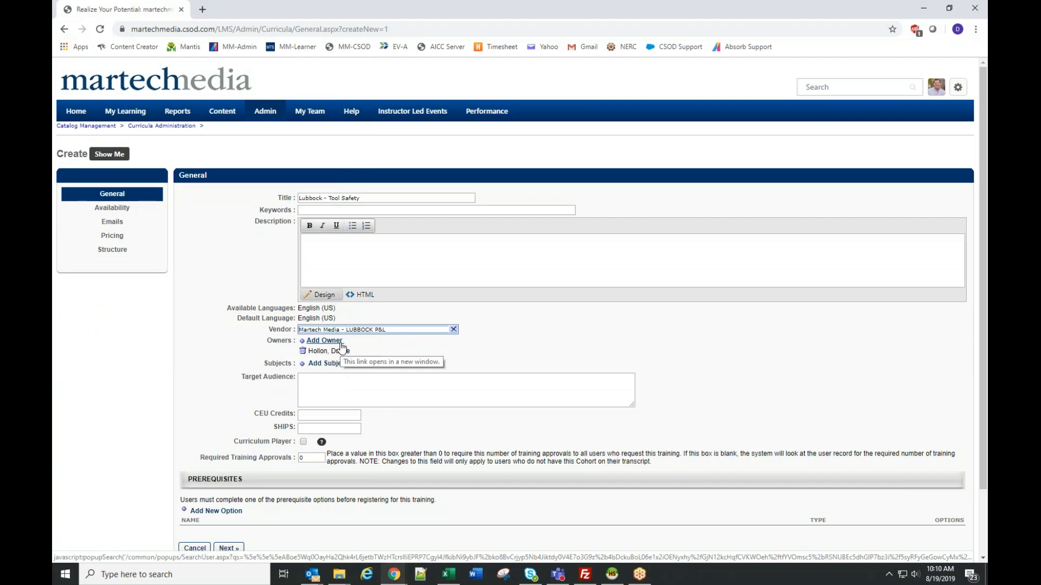
# - Find the Lubbock P&L user by last name and add that person as a second curriculum owner
pyautogui.click(341, 343)
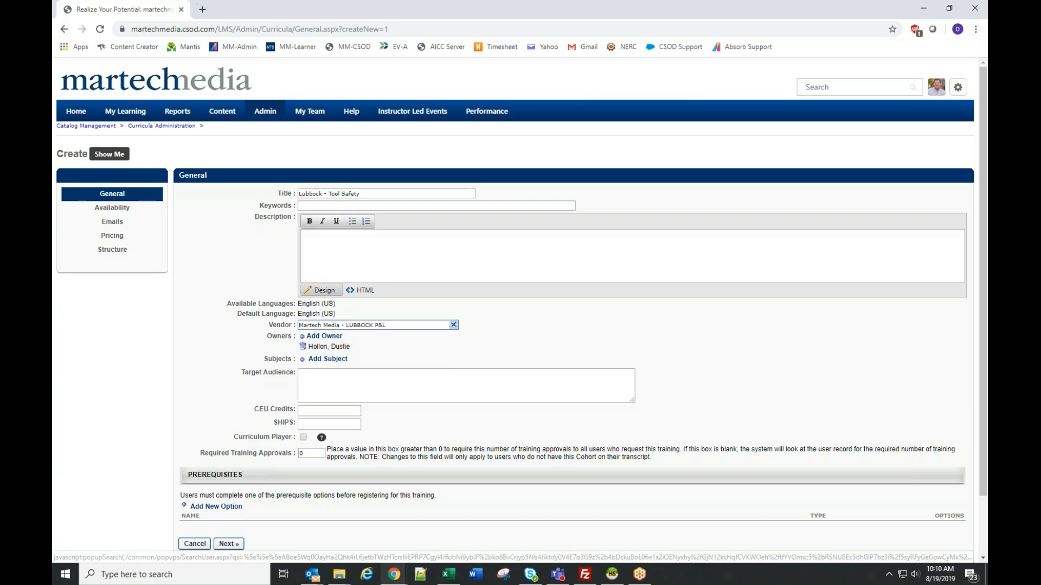
pyautogui.click(330, 336)
pyautogui.click(112, 91)
pyautogui.write('wi')
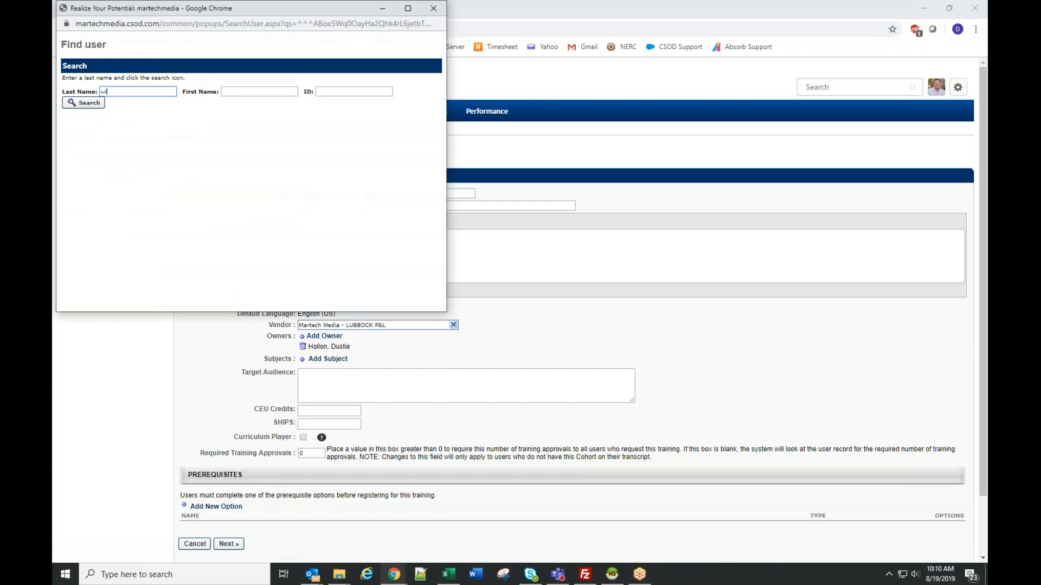
pyautogui.write('nega')
pyautogui.press('Return')
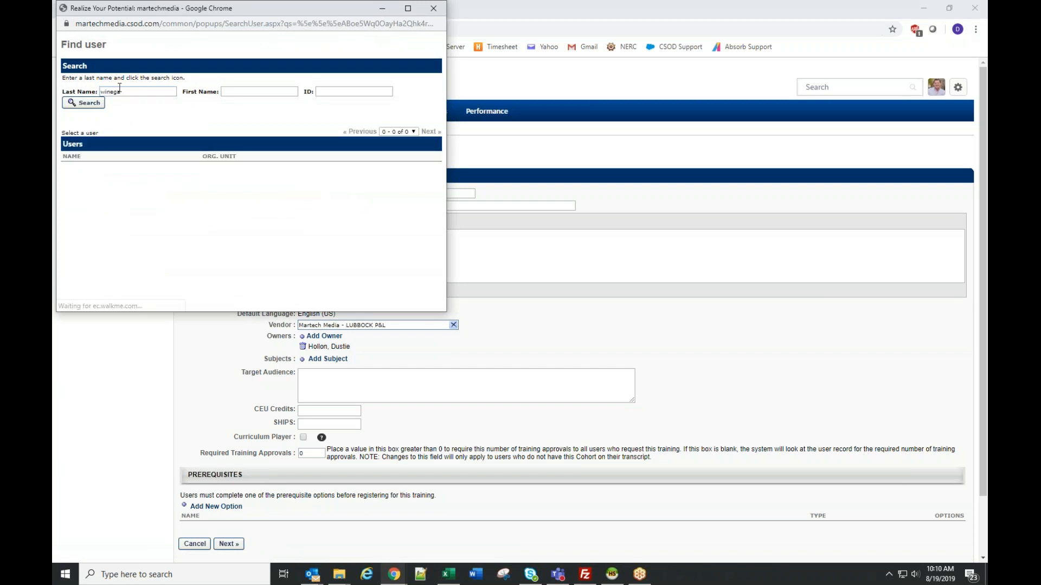
pyautogui.press('BackSpace')
pyautogui.write('e')
pyautogui.press('Return')
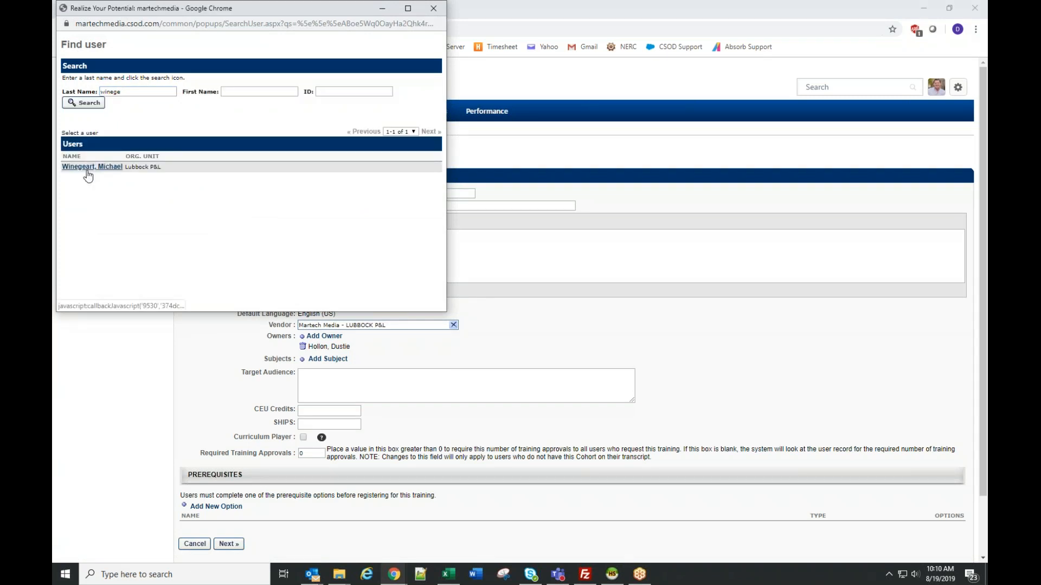
pyautogui.click(86, 166)
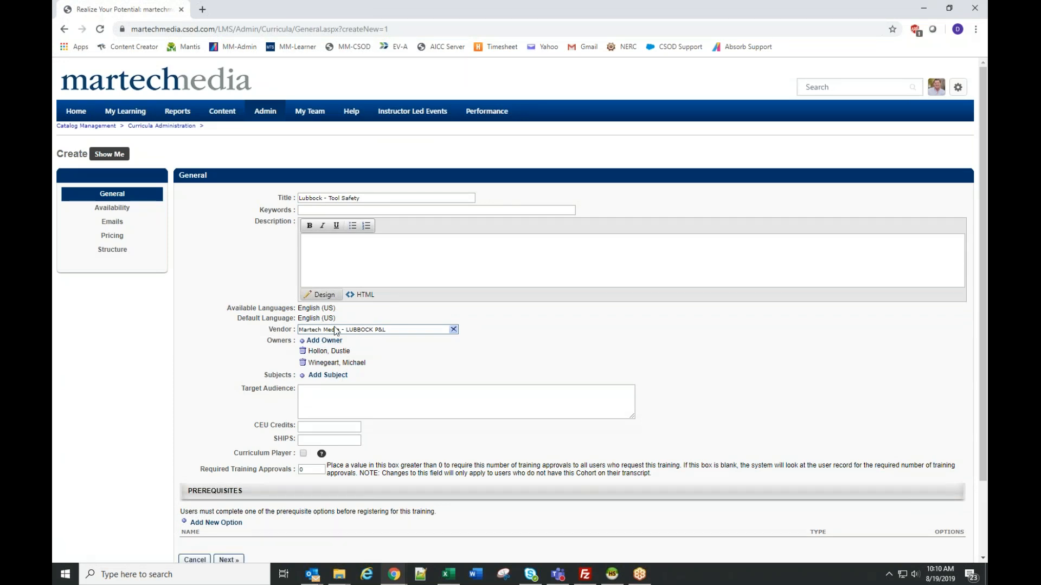
# - Assign the subject "100 Safety, Health, and Plant Science" to the curriculum
pyautogui.click(329, 376)
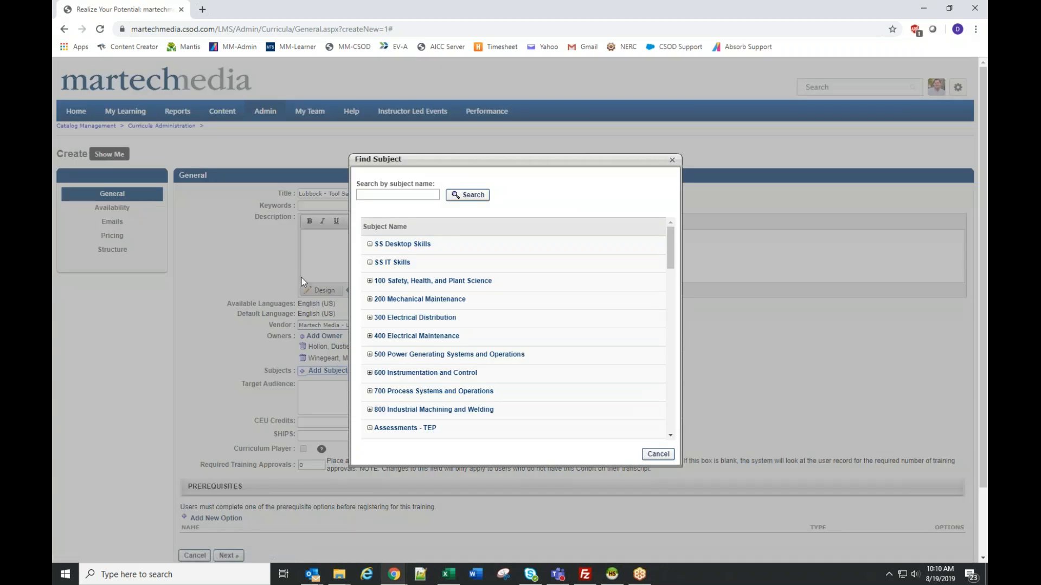
pyautogui.click(423, 281)
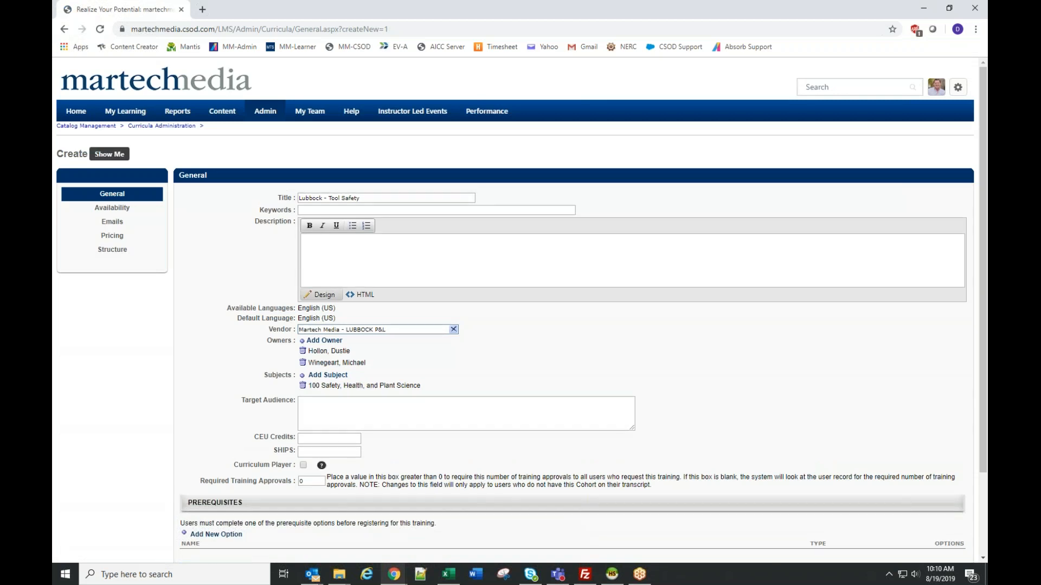
pyautogui.click(327, 370)
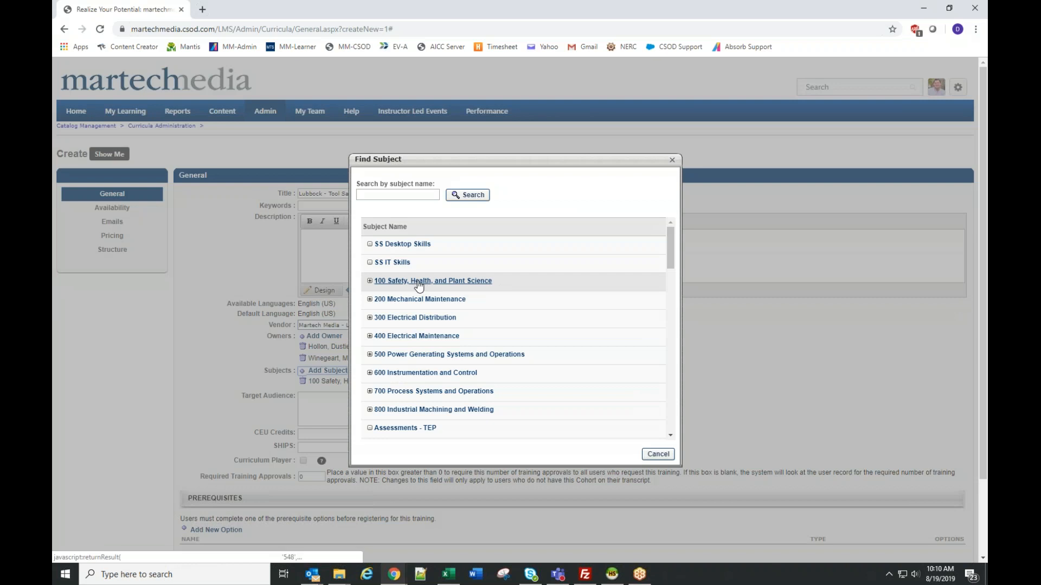
pyautogui.click(658, 454)
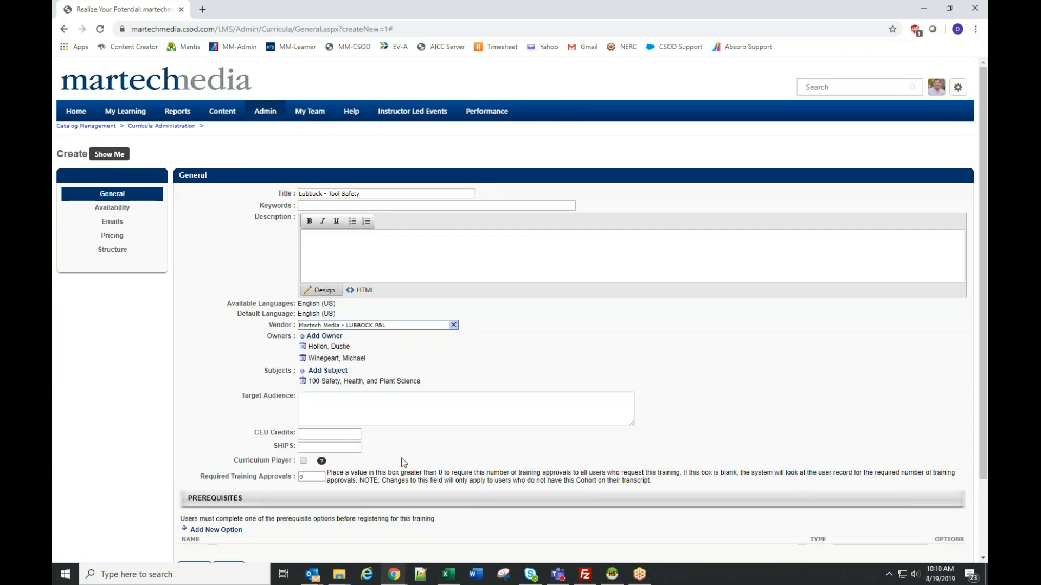
# - Enable the Curriculum Player and continue to the availability settings
pyautogui.click(304, 461)
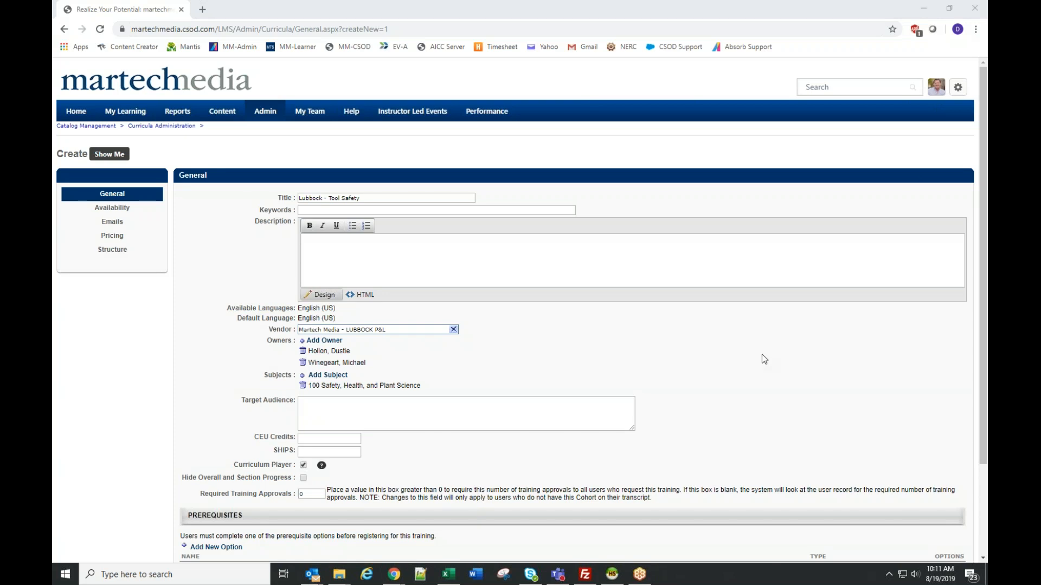
pyautogui.scroll(-3, 762, 354)
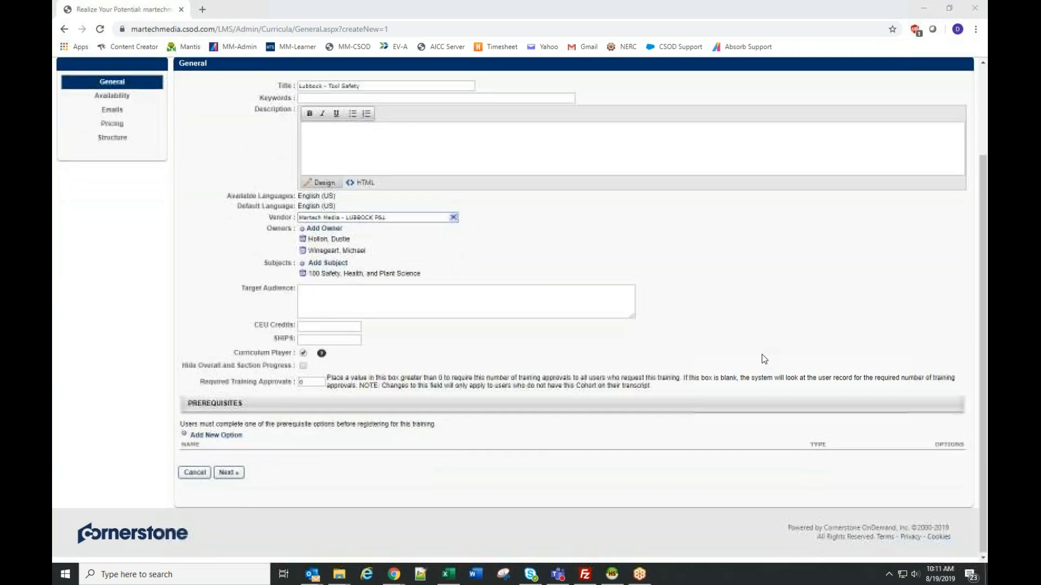
pyautogui.click(228, 472)
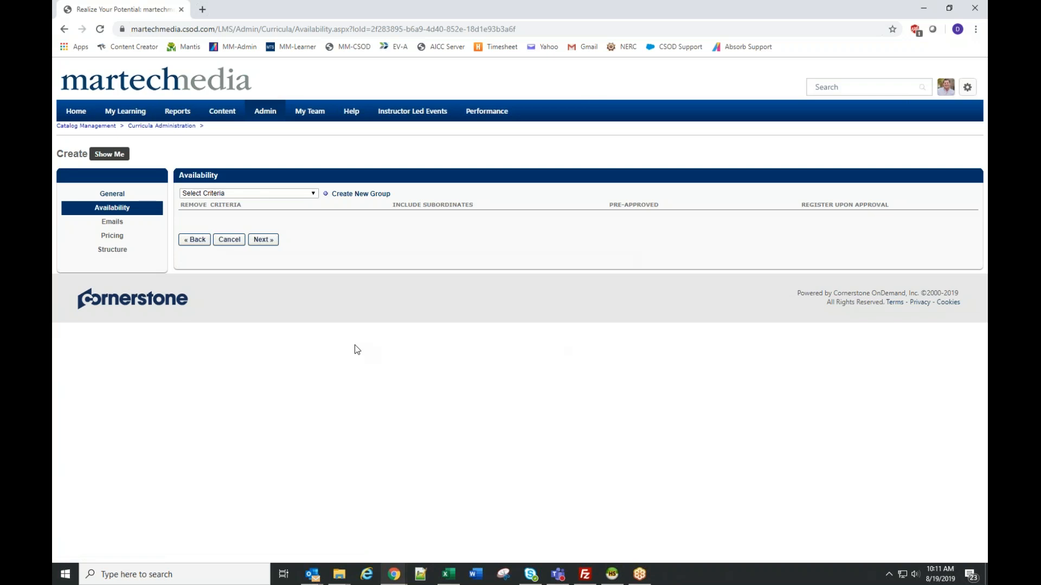
# - Add the Lubbock P&L division as an availability criterion for the curriculum and remove it again
pyautogui.click(220, 194)
pyautogui.click(208, 220)
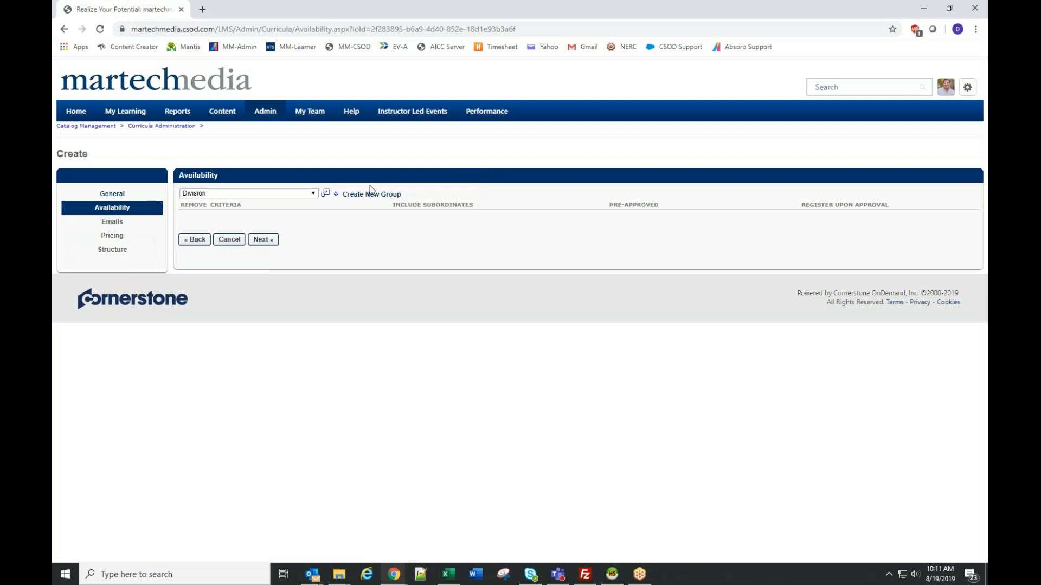
pyautogui.click(326, 196)
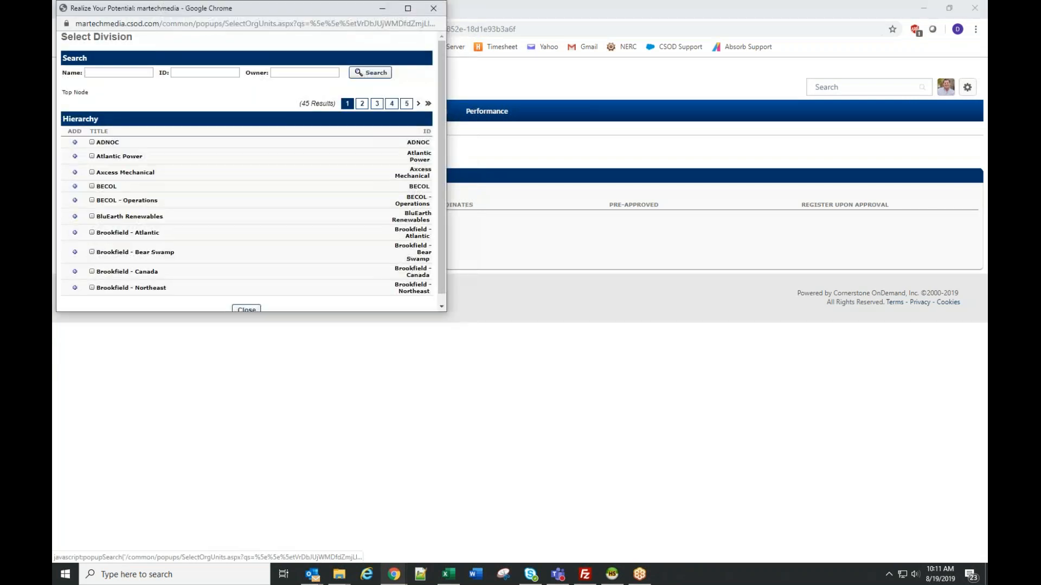
pyautogui.click(118, 71)
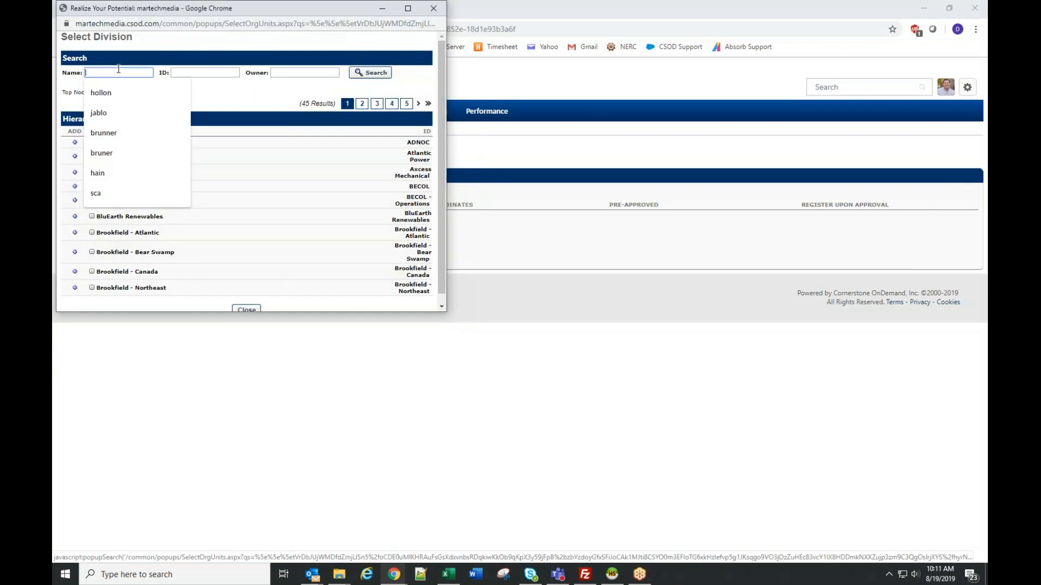
pyautogui.write('lub')
pyautogui.press('Return')
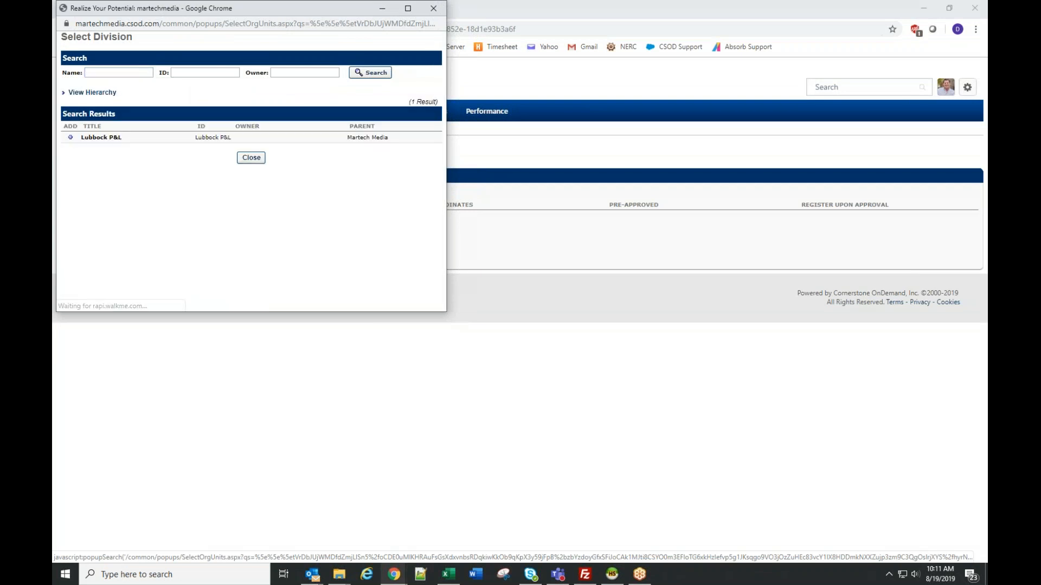
pyautogui.click(70, 138)
pyautogui.click(267, 196)
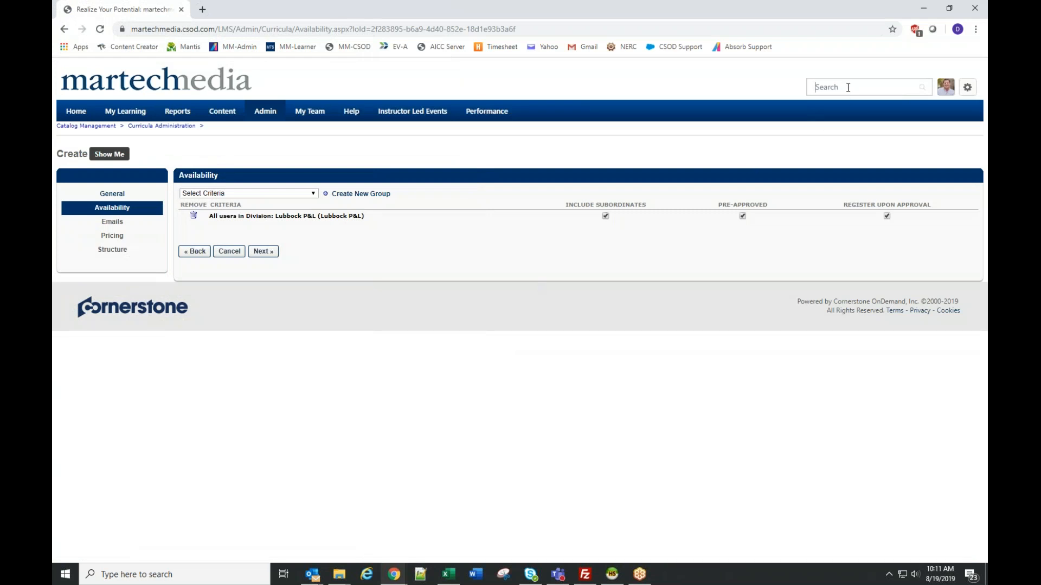
pyautogui.moveTo(125, 111)
pyautogui.click(193, 219)
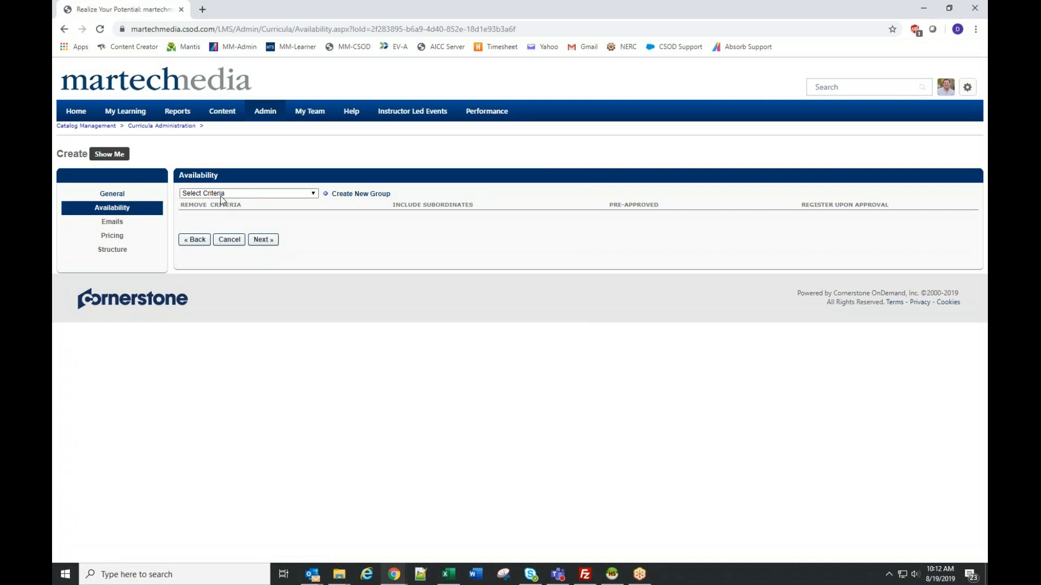
# - Choose Users as the availability criterion, search by last name and select the user in the Cornerstone Administration Division
pyautogui.click(221, 196)
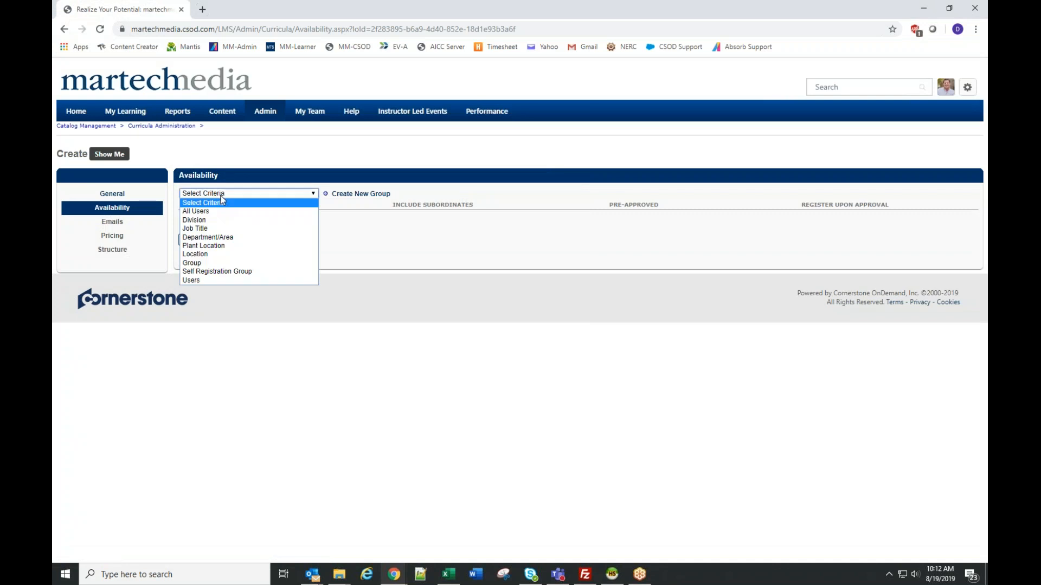
pyautogui.click(201, 282)
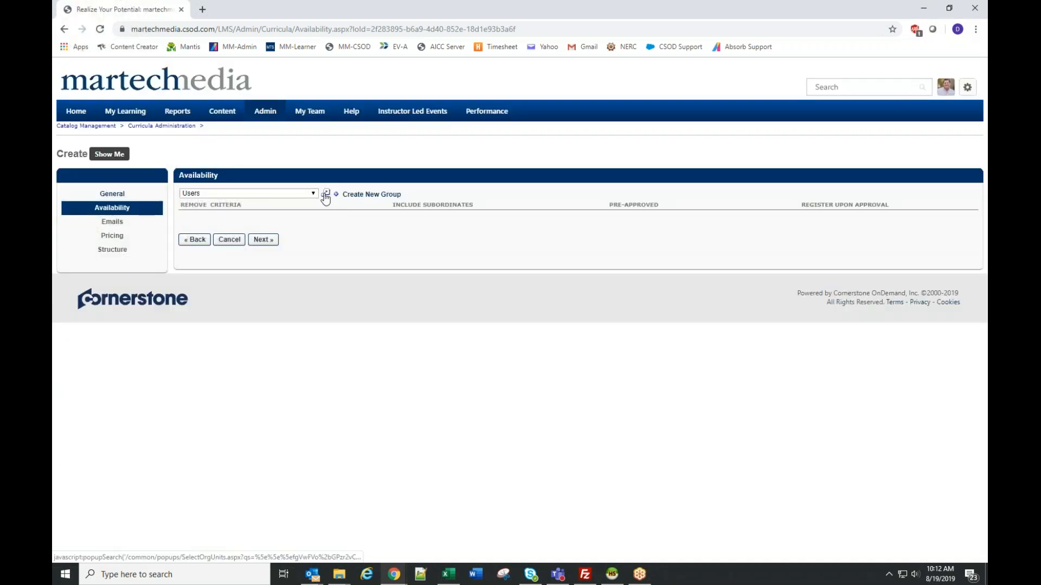
pyautogui.click(325, 193)
pyautogui.click(123, 90)
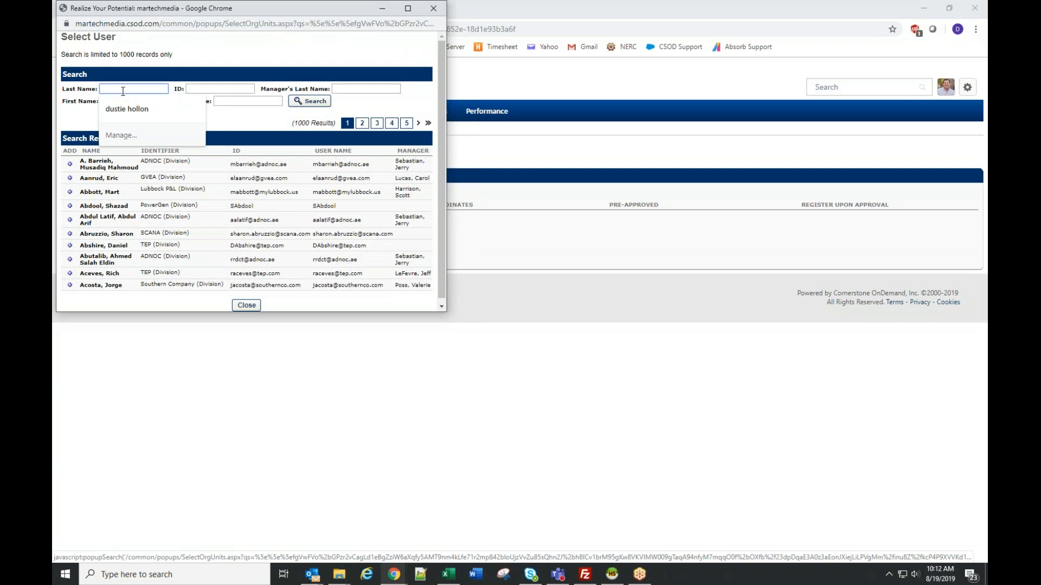
pyautogui.write('hollon')
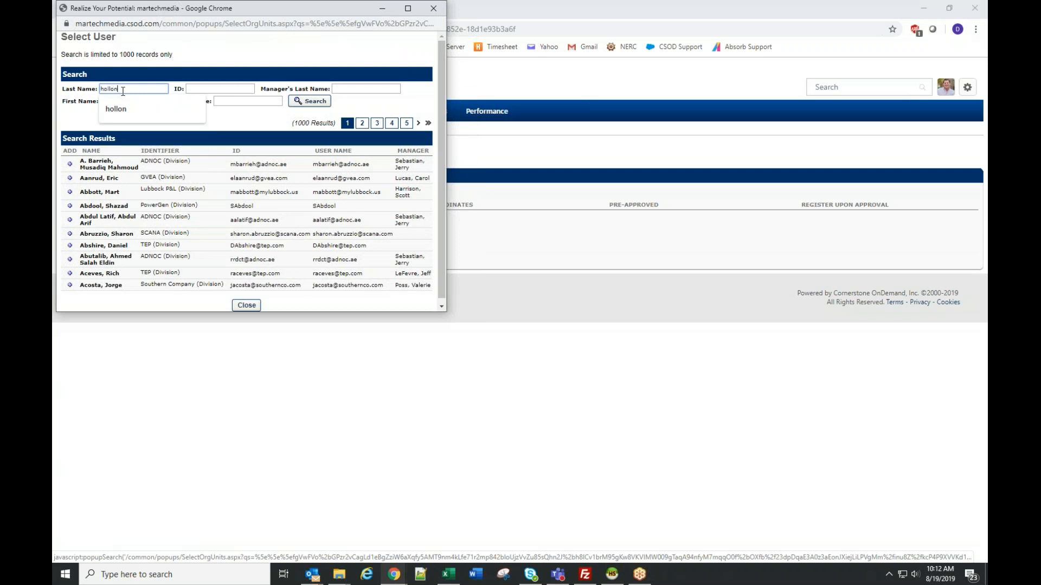
pyautogui.press('Return')
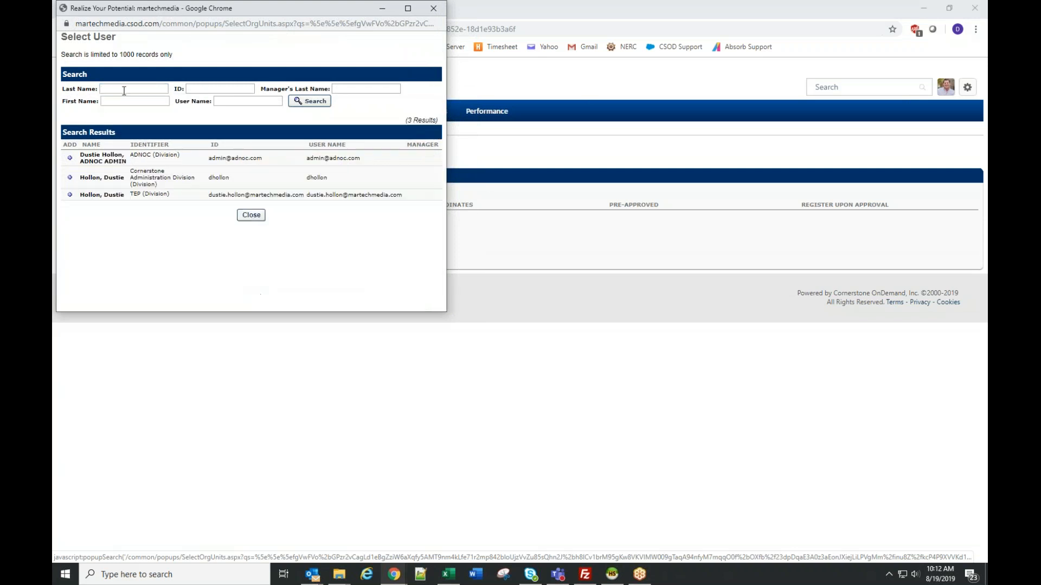
pyautogui.click(70, 177)
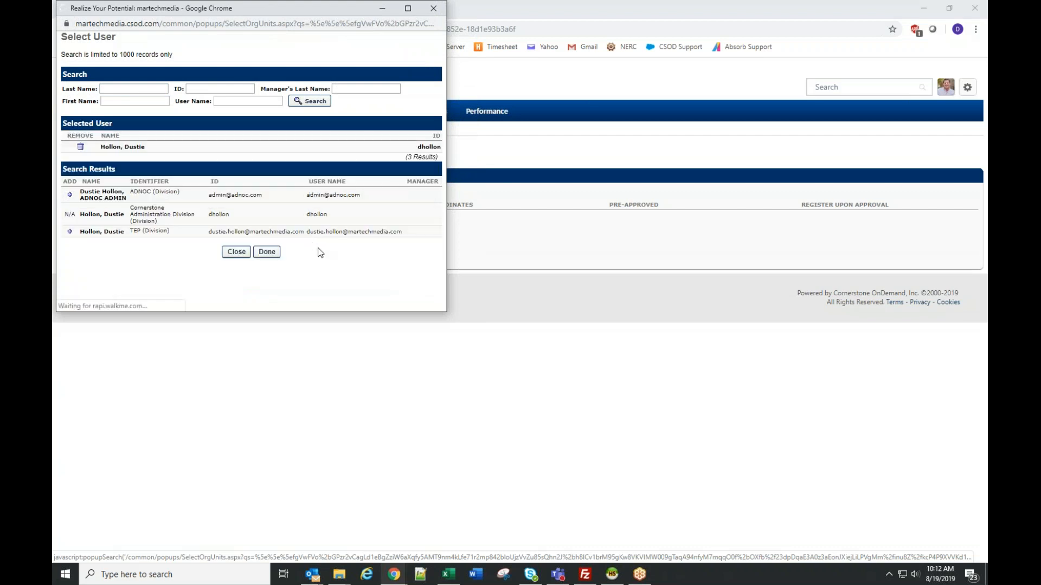
# - Search for the second owner by last name and add the Lubbock P&L user to the selected availability users
pyautogui.click(140, 89)
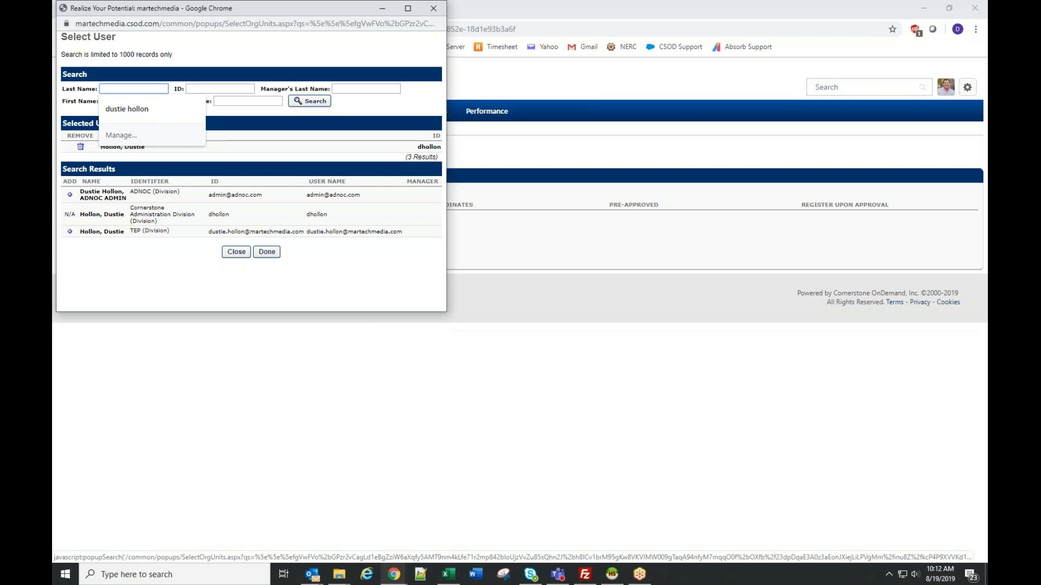
pyautogui.write('vinee')
pyautogui.press('BackSpace')
pyautogui.write('g')
pyautogui.press('Return')
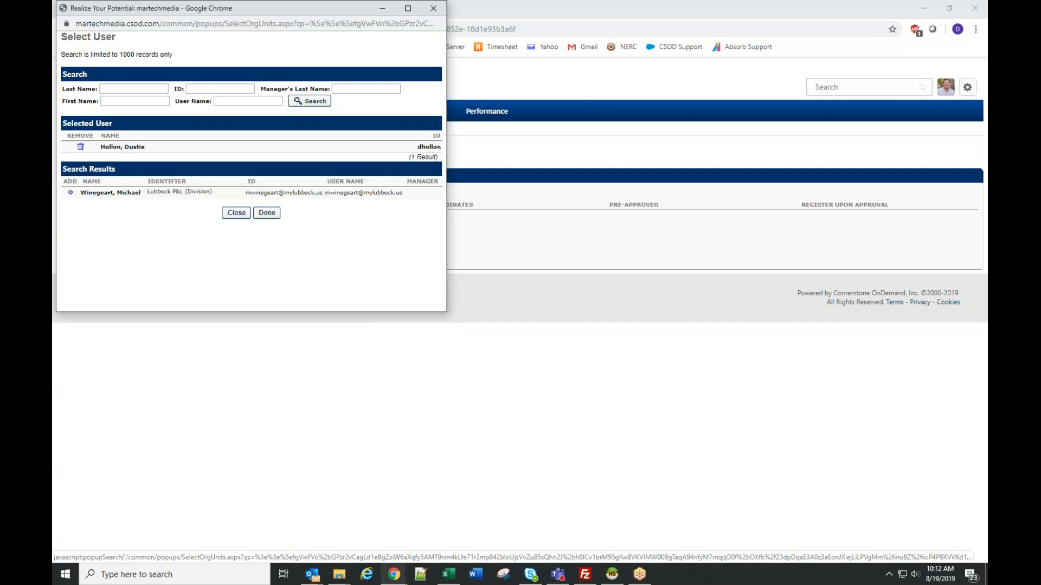
pyautogui.click(70, 192)
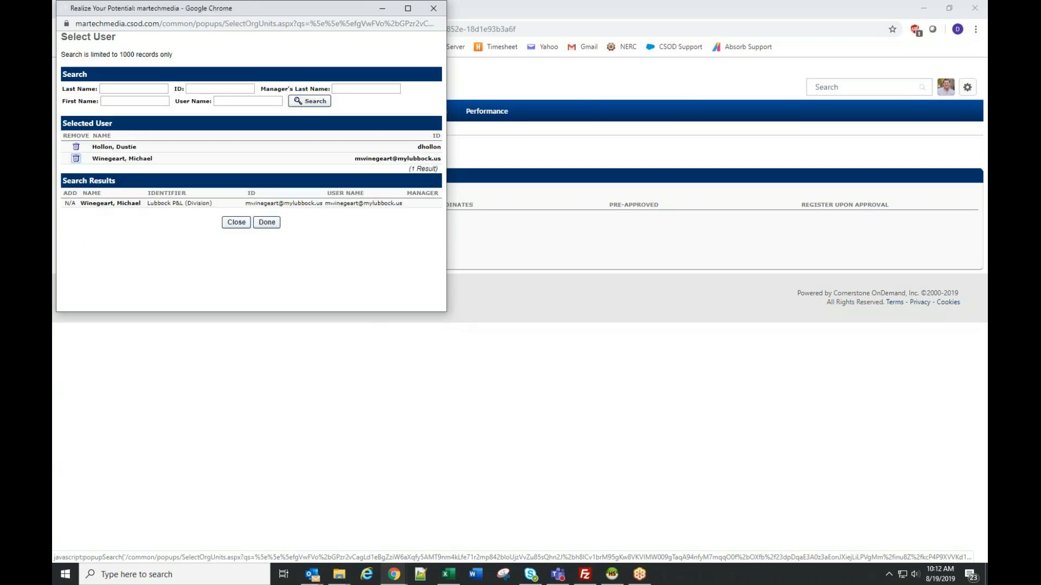
# - Confirm the two selected users as availability criteria for the curriculum
pyautogui.click(267, 222)
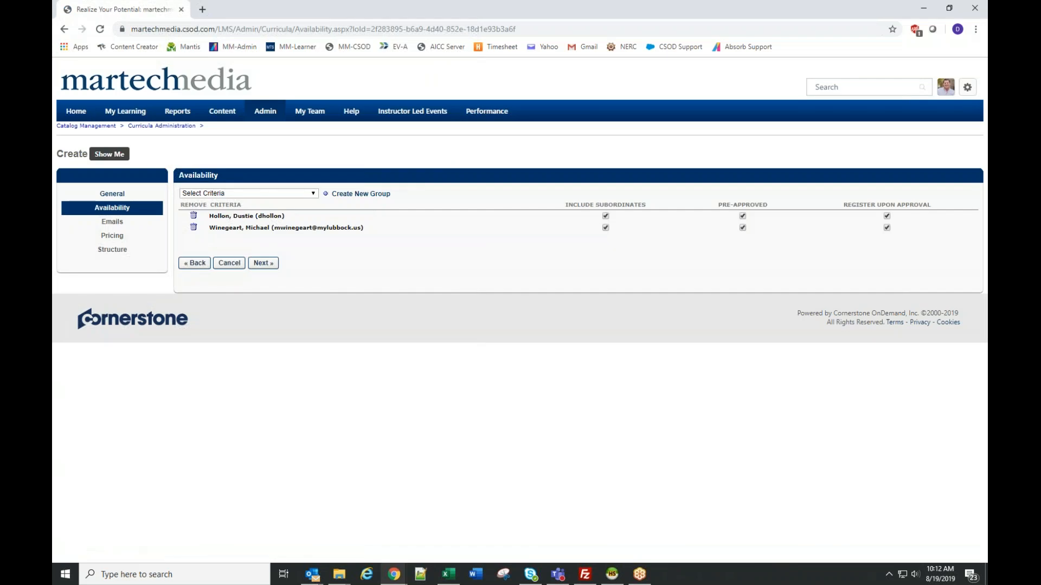
# - Clear Pre-Approved and Register Upon Approval for both users and continue to the email settings
pyautogui.click(742, 216)
pyautogui.click(742, 228)
pyautogui.click(886, 216)
pyautogui.click(887, 227)
pyautogui.click(266, 264)
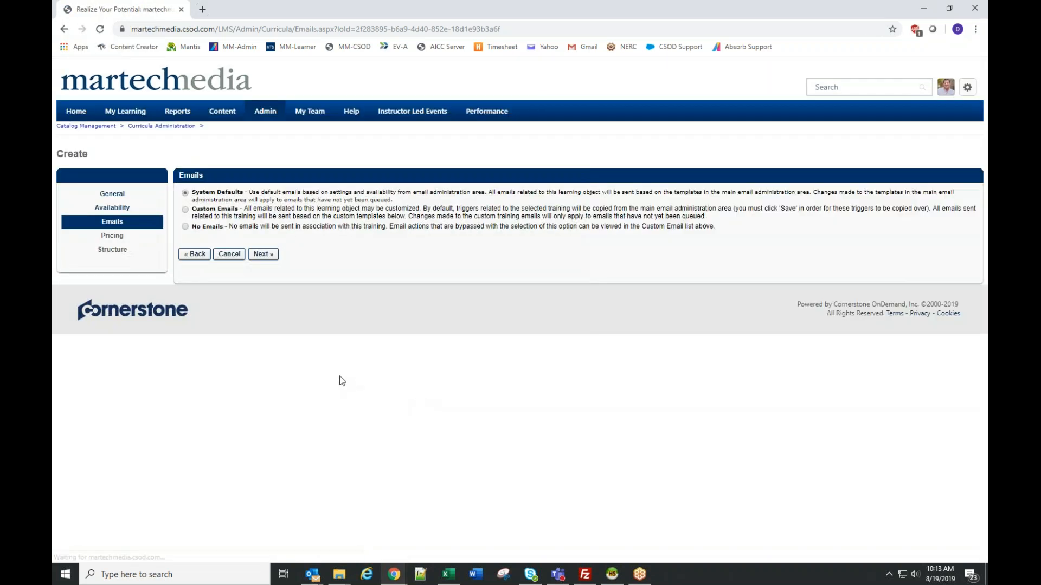
# - Return to the availability settings, clear Include Subordinates for both users and enable Pre-Approved and Register Upon Approval for them
pyautogui.click(191, 254)
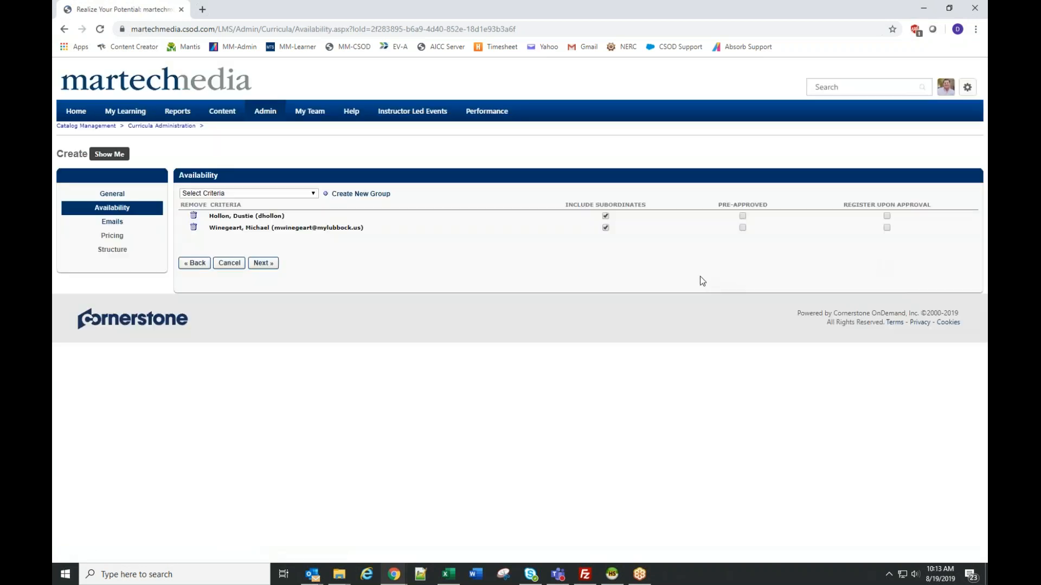
pyautogui.click(606, 228)
pyautogui.click(606, 215)
pyautogui.click(743, 216)
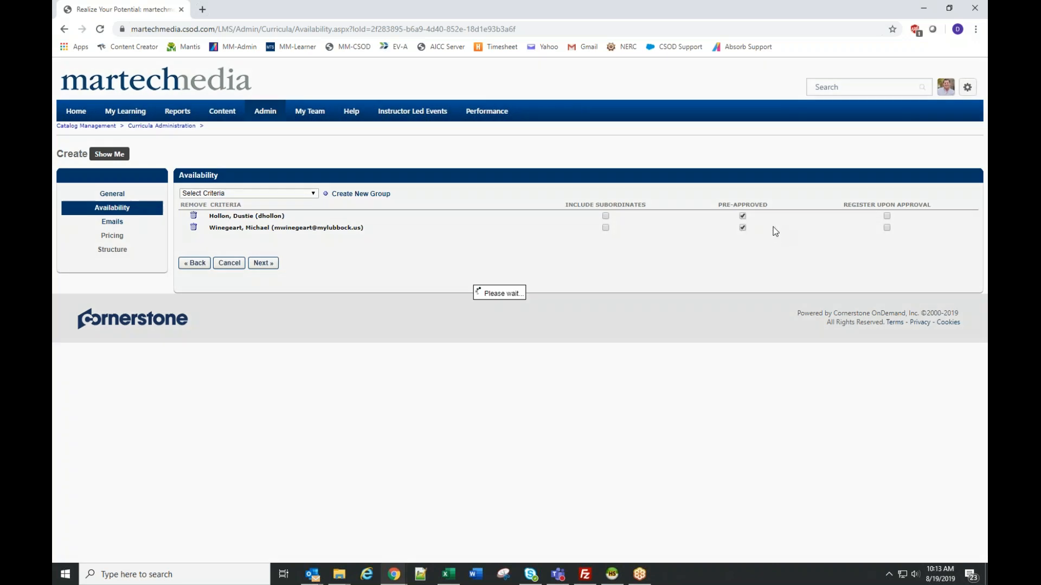
pyautogui.click(887, 216)
pyautogui.click(886, 227)
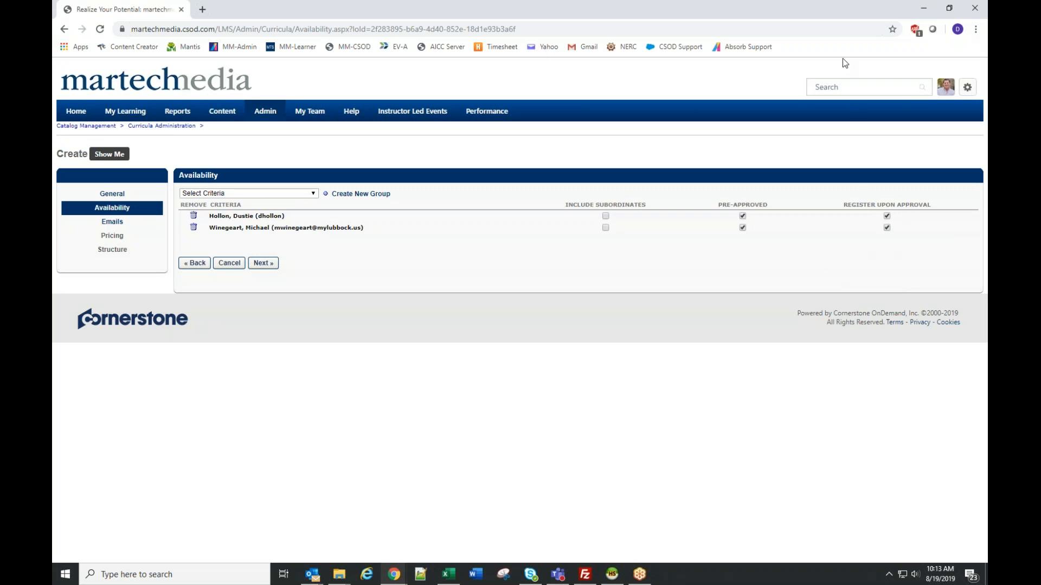
pyautogui.click(851, 85)
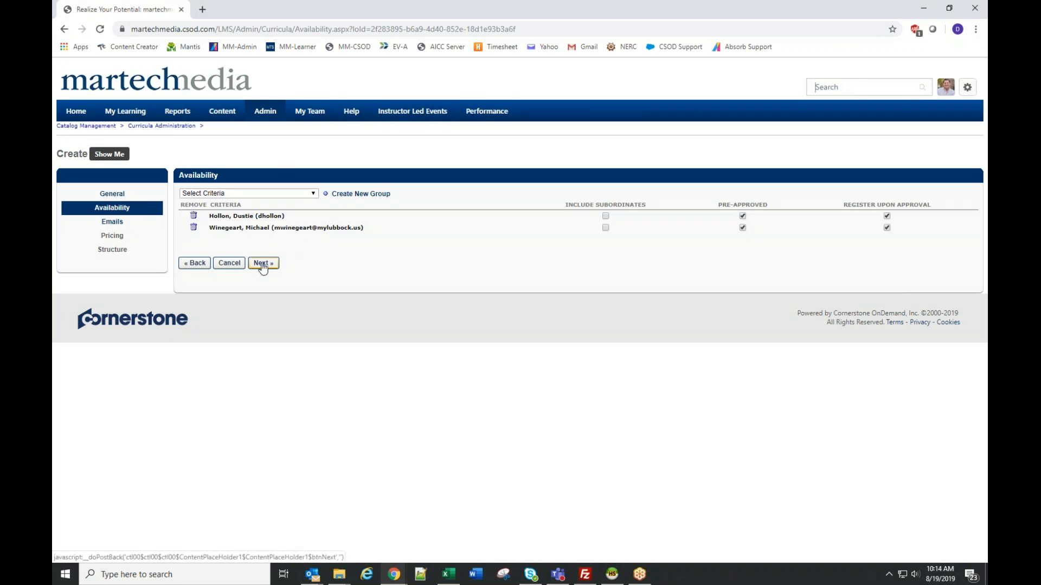
# - Continue past the availability, email and pricing settings to the curriculum structure, keeping the System Defaults emails
pyautogui.click(263, 264)
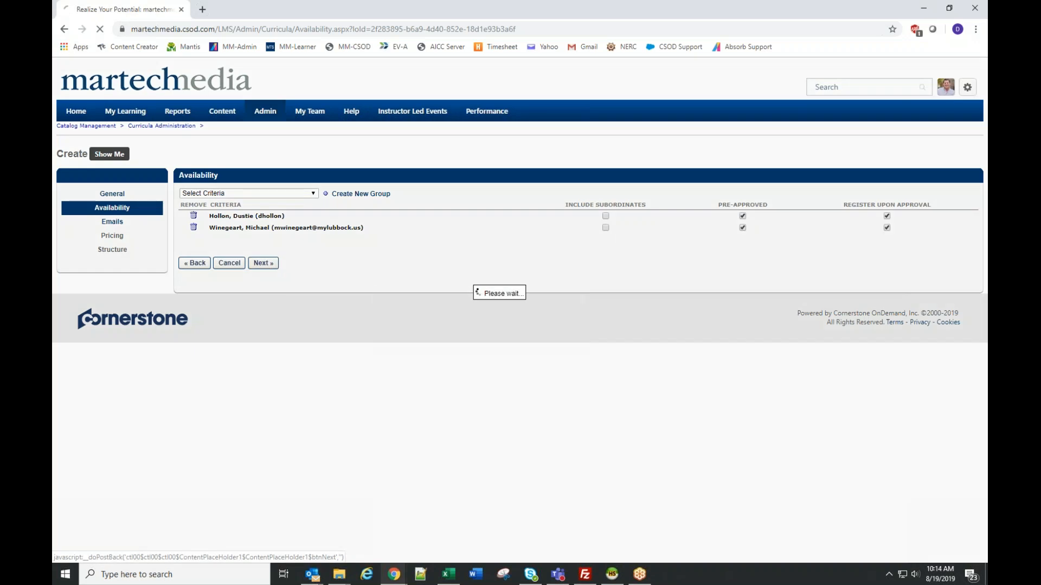
pyautogui.click(264, 254)
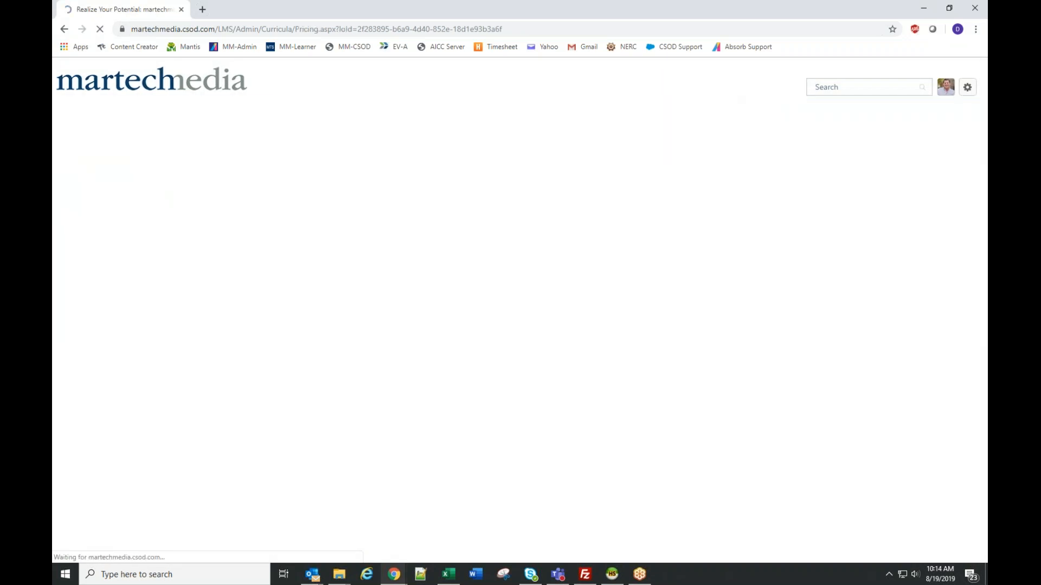
pyautogui.click(261, 288)
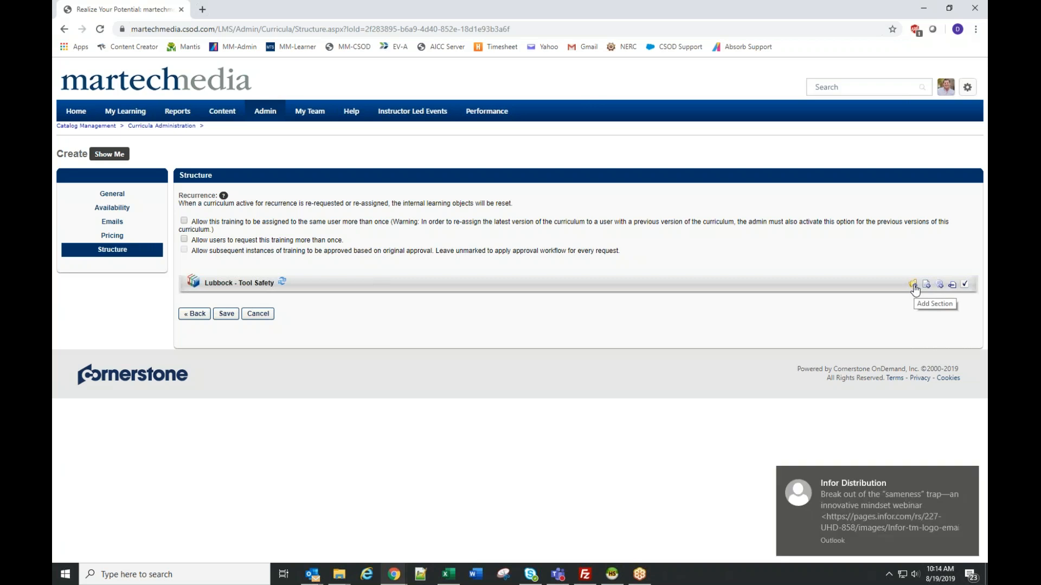
# - Dismiss the notifications and add a section titled "Basic Safety" to the Lubbock - Tool Safety curriculum
pyautogui.click(969, 477)
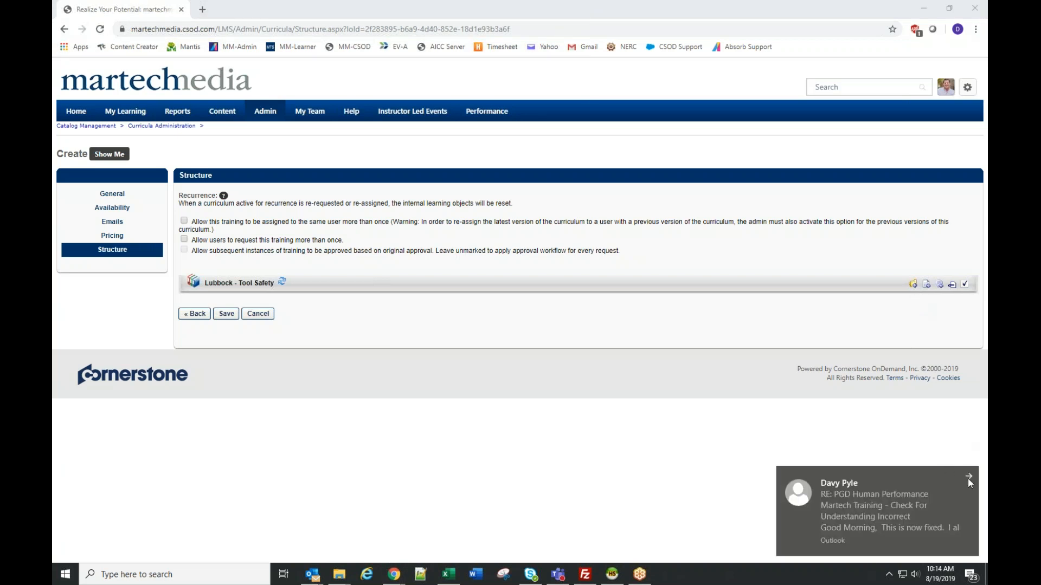
pyautogui.click(969, 480)
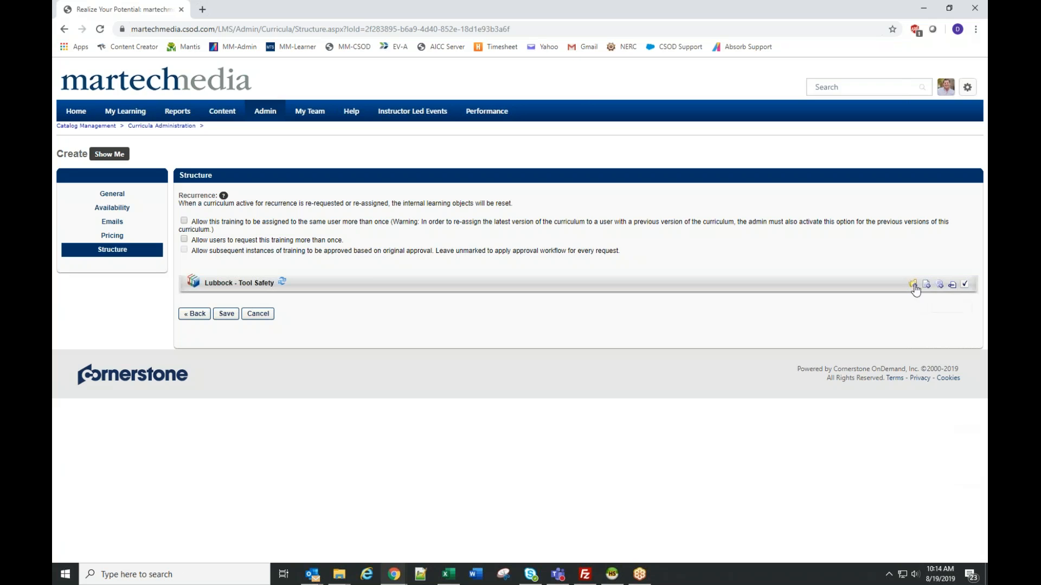
pyautogui.click(914, 286)
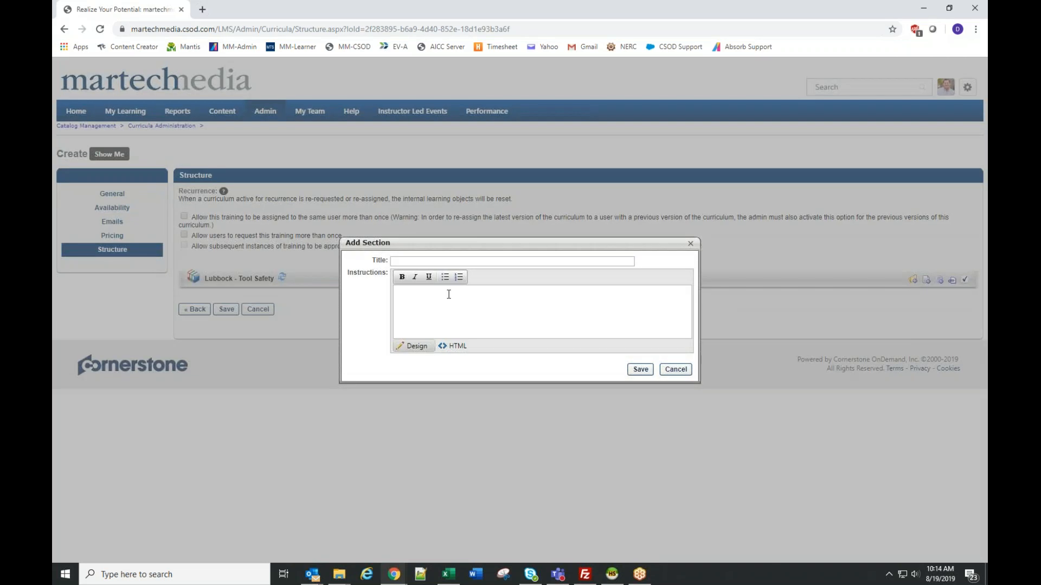
pyautogui.click(429, 260)
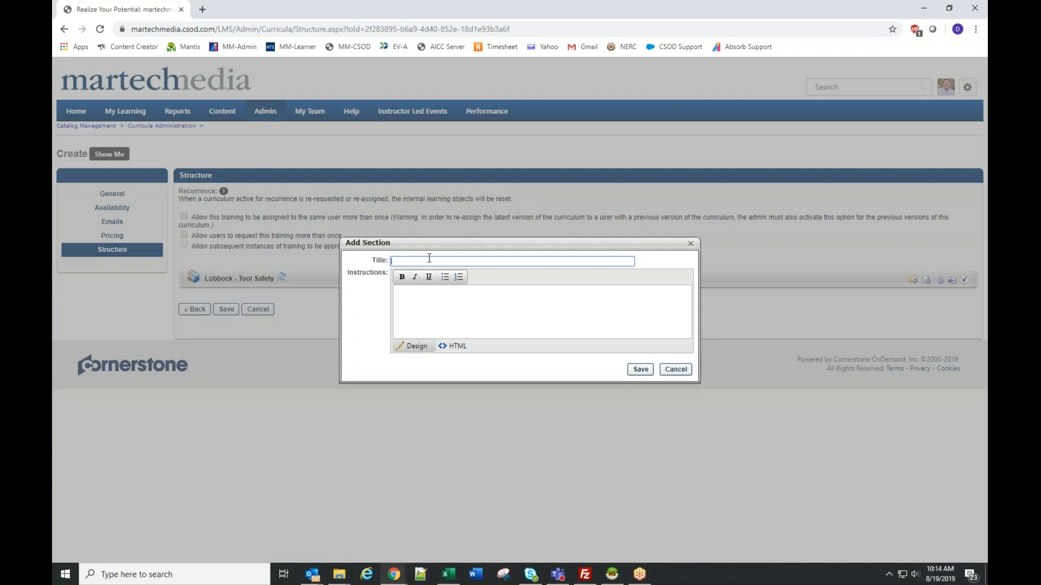
pyautogui.write('Basic Safety')
pyautogui.click(641, 369)
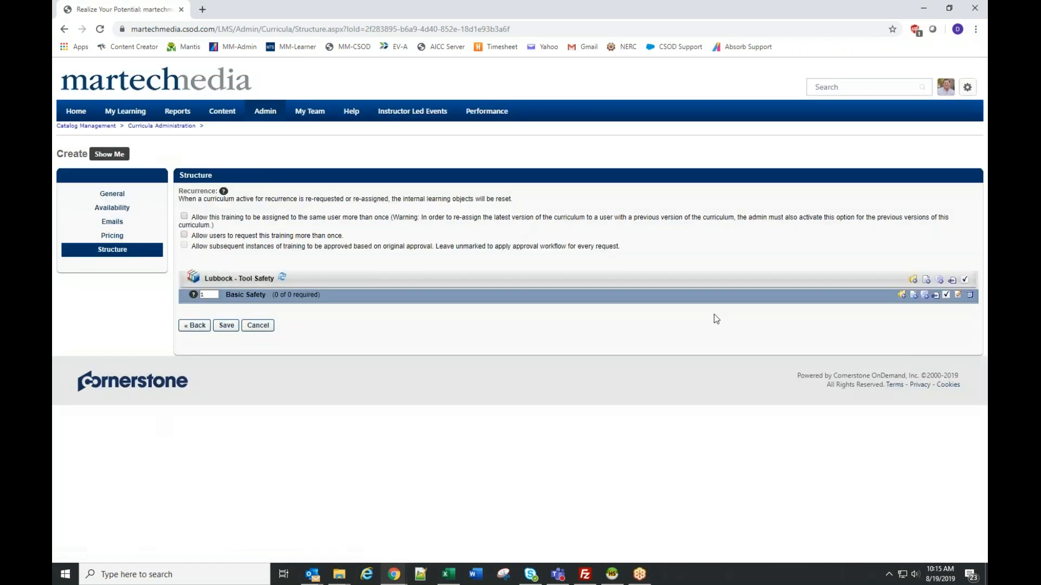
# - Add a second section titled "Tools" to the Lubbock - Tool Safety curriculum
pyautogui.click(913, 280)
pyautogui.click(441, 260)
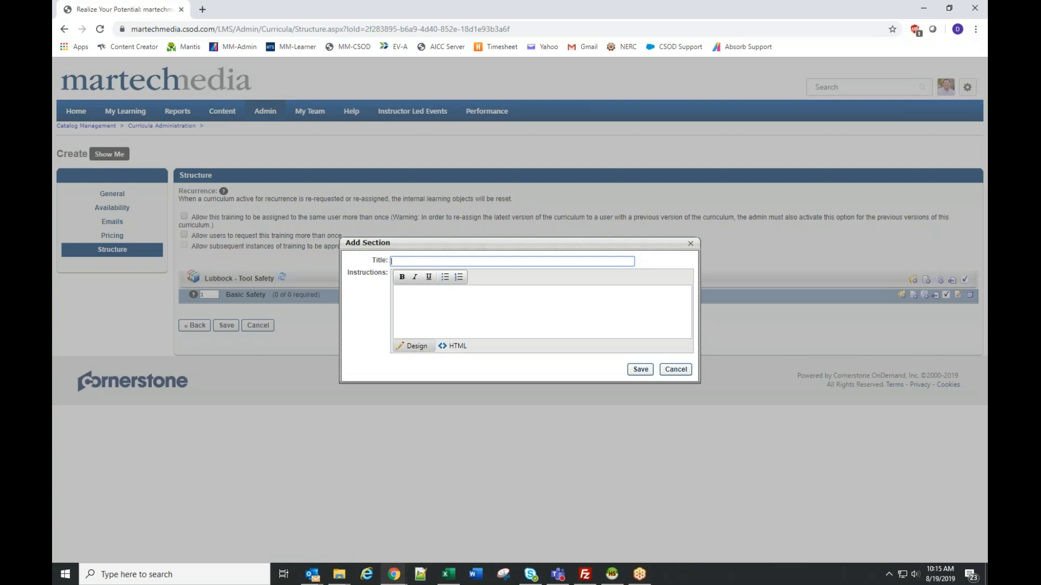
pyautogui.write('Tools')
pyautogui.click(640, 369)
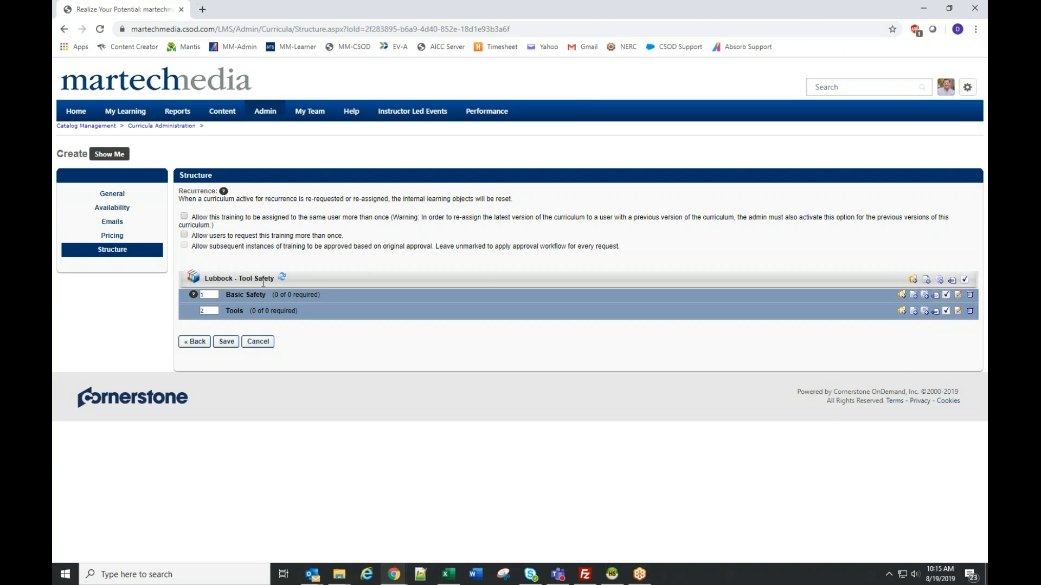
# - Start adding training to the Basic Safety section, search for "101" and enlarge the training selection window
pyautogui.click(914, 297)
pyautogui.click(104, 104)
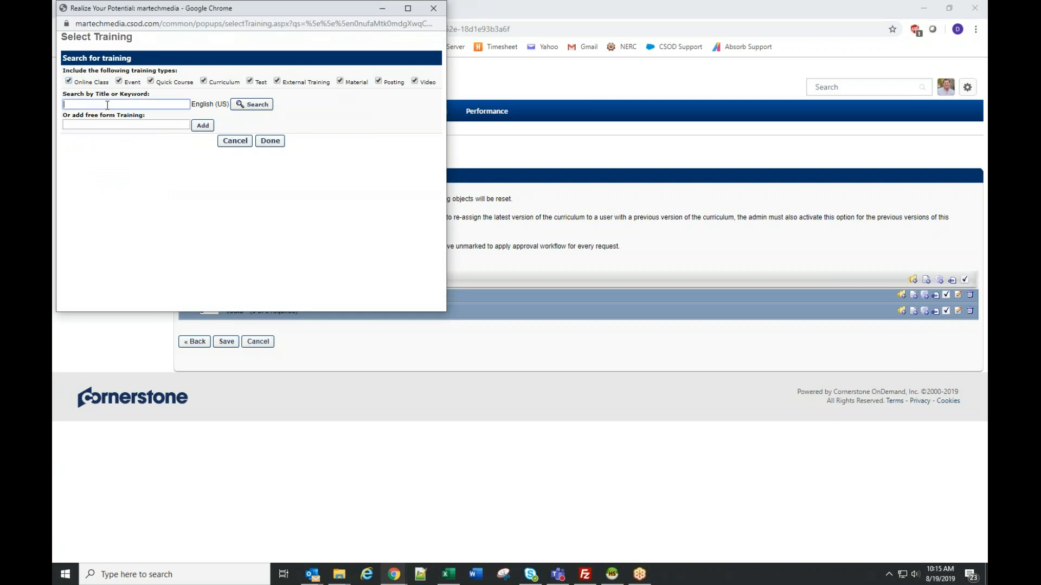
pyautogui.write('101')
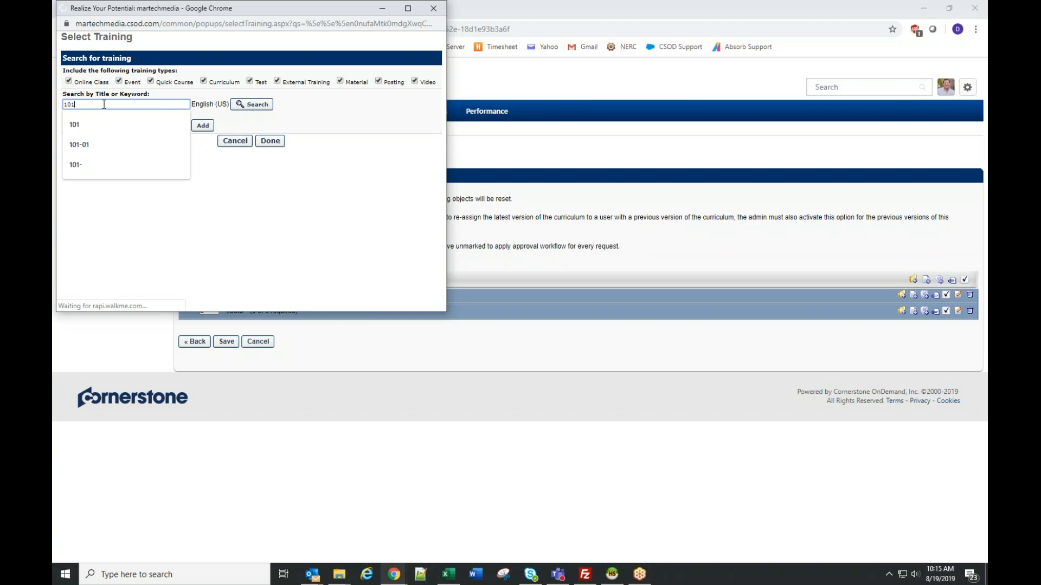
pyautogui.press('Return')
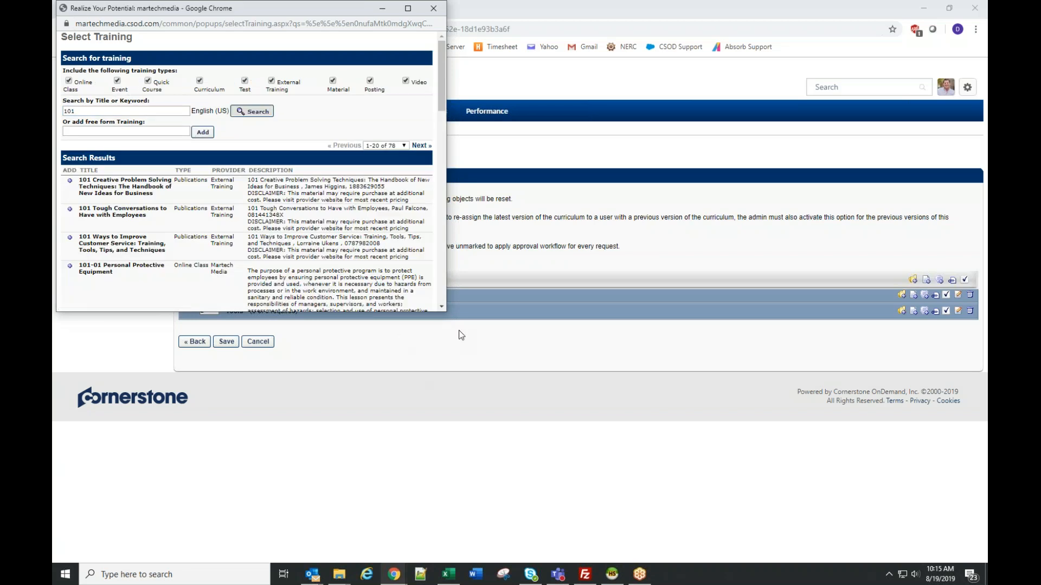
pyautogui.moveTo(448, 314); pyautogui.dragTo(727, 563)
pyautogui.scroll(-3, 530, 444)
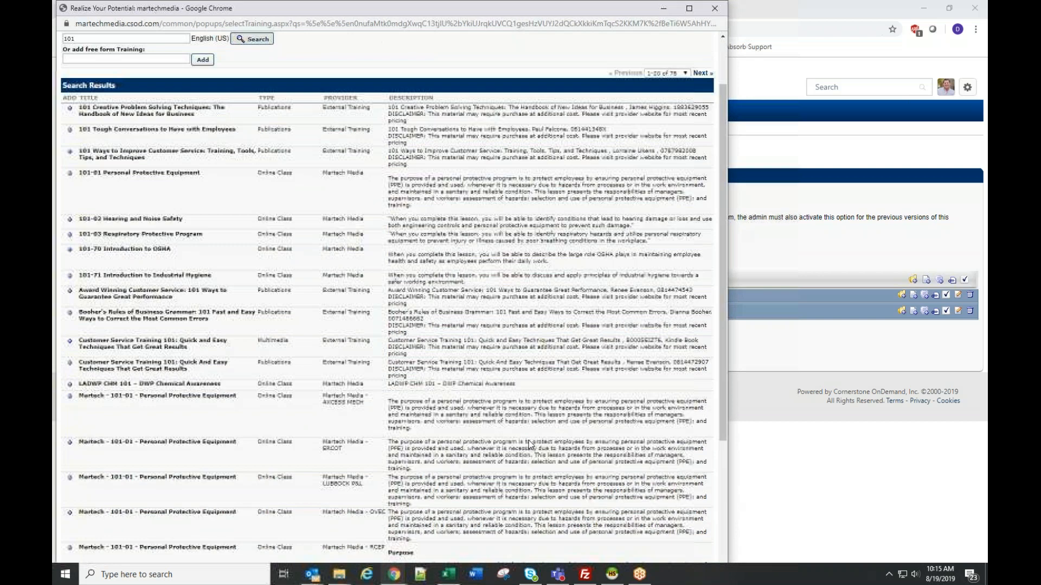
pyautogui.scroll(3, 530, 444)
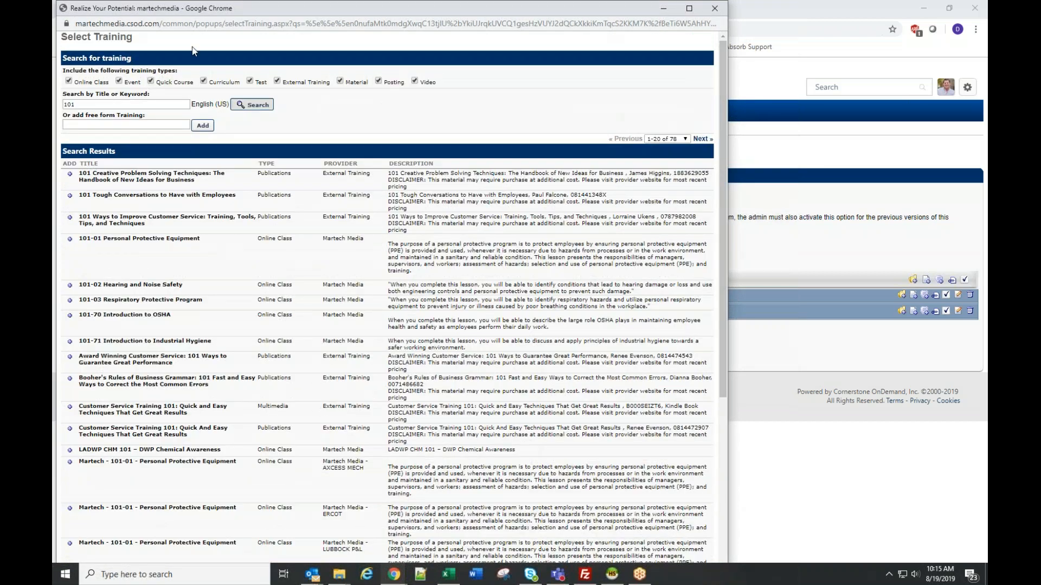
# - Refine the search to "101-01" and add the Lubbock P&L version of Martech - 101-01 - Personal Protective Equipment
pyautogui.click(93, 104)
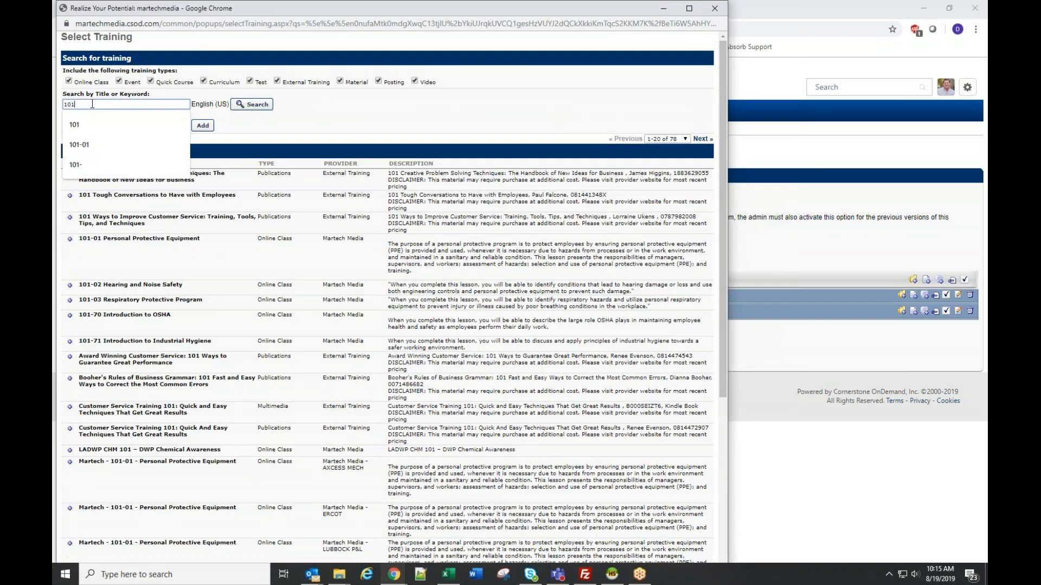
pyautogui.write('-01')
pyautogui.press('Return')
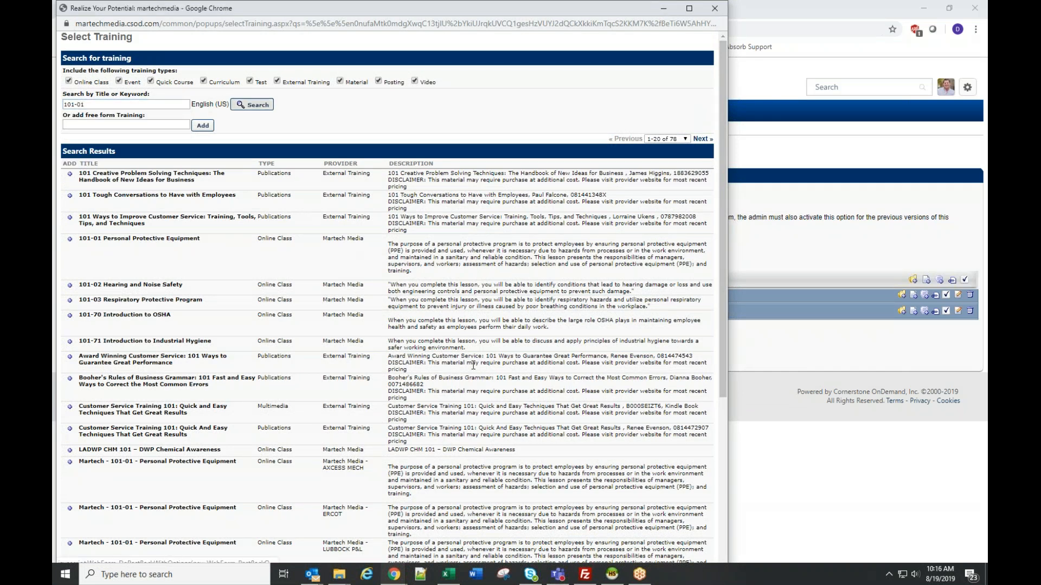
pyautogui.scroll(-2, 72, 446)
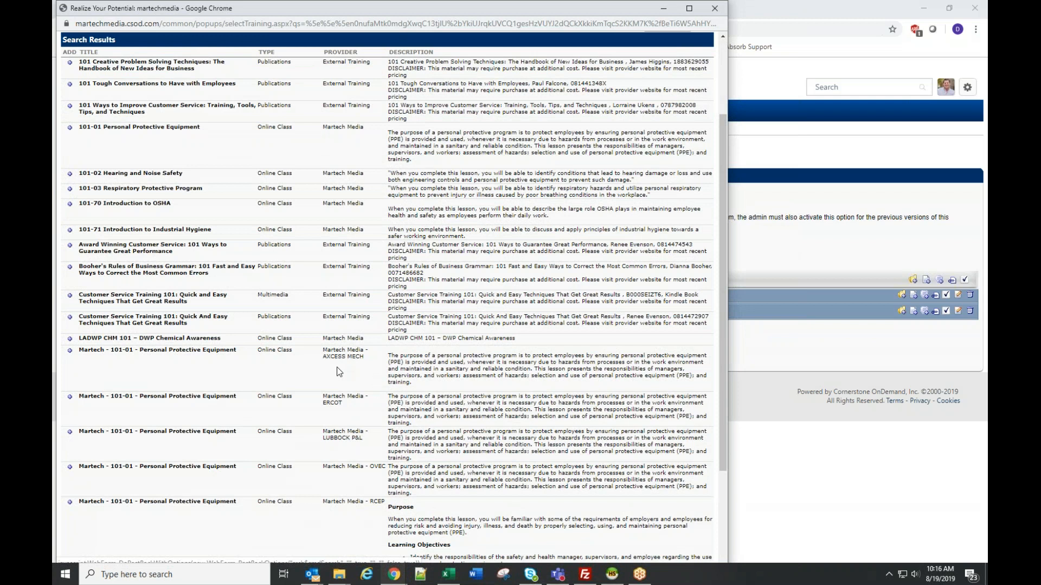
pyautogui.scroll(2, 375, 356)
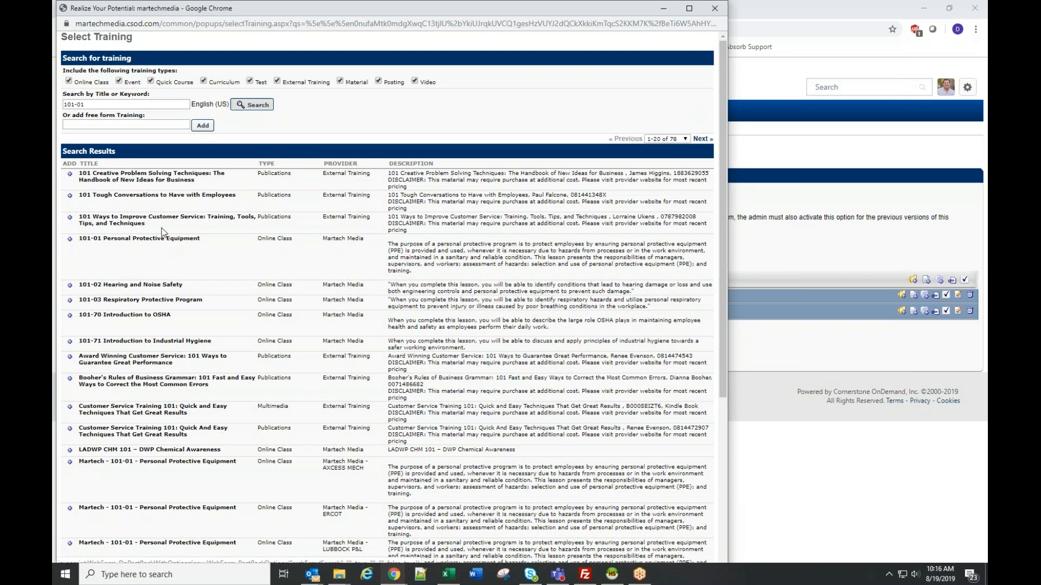
pyautogui.scroll(-3, 305, 309)
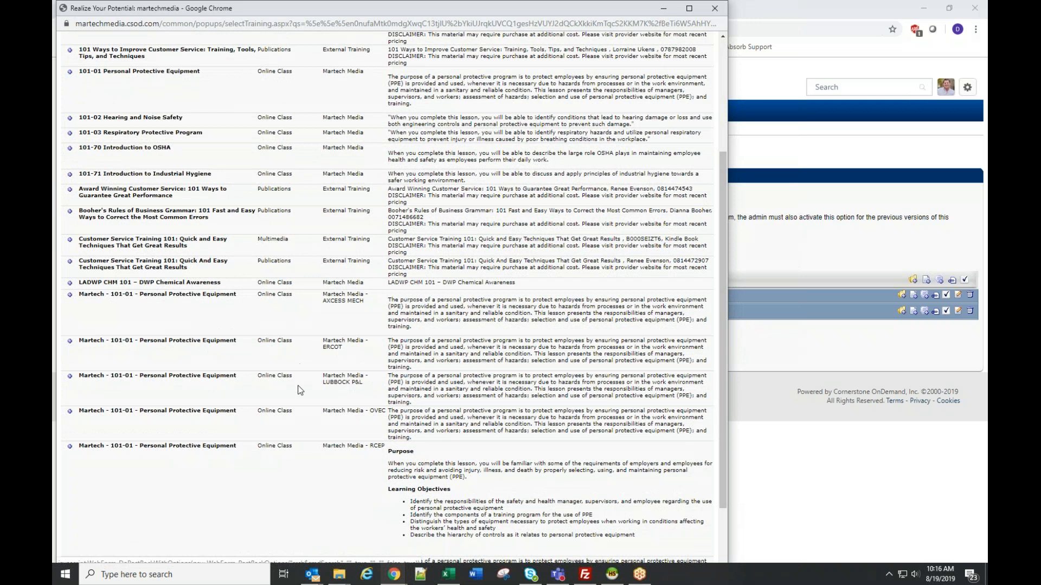
pyautogui.moveTo(323, 378); pyautogui.dragTo(369, 383)
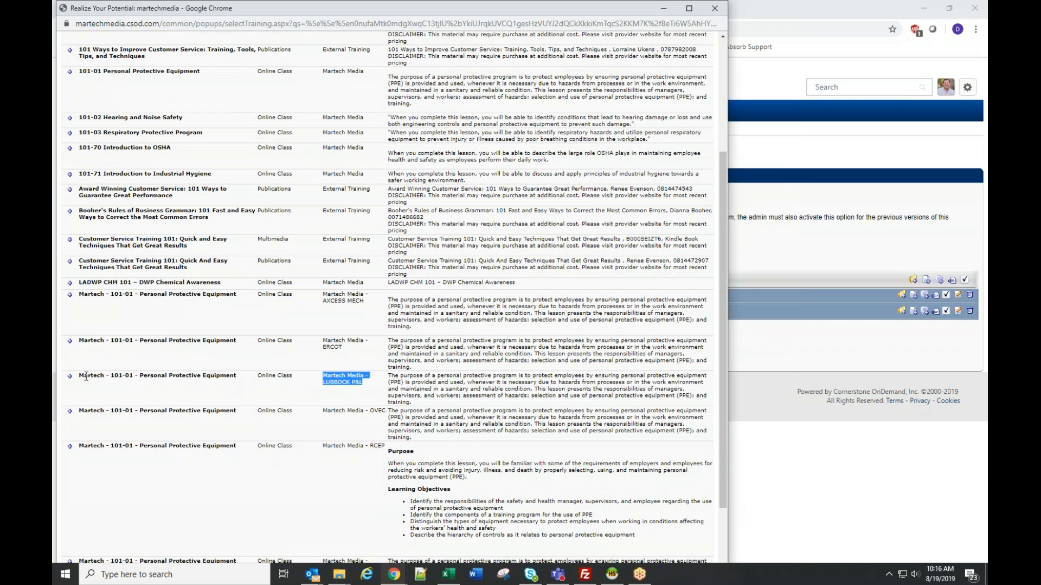
pyautogui.click(70, 376)
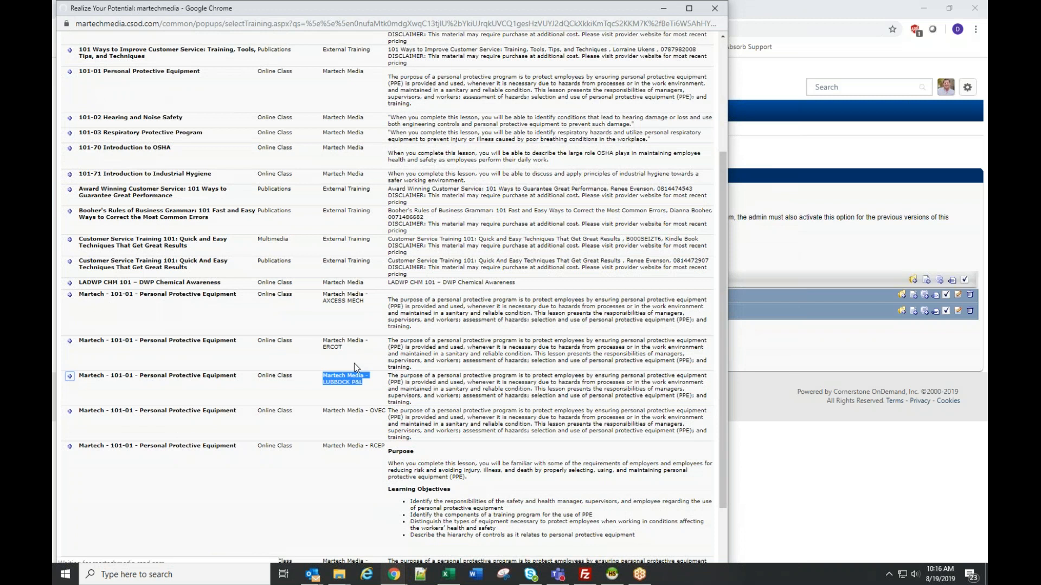
# - Add the Lubbock P&L version of Martech - 101-02 - Hearing and Noise Safety from the next page of results
pyautogui.scroll(-6, 101, 379)
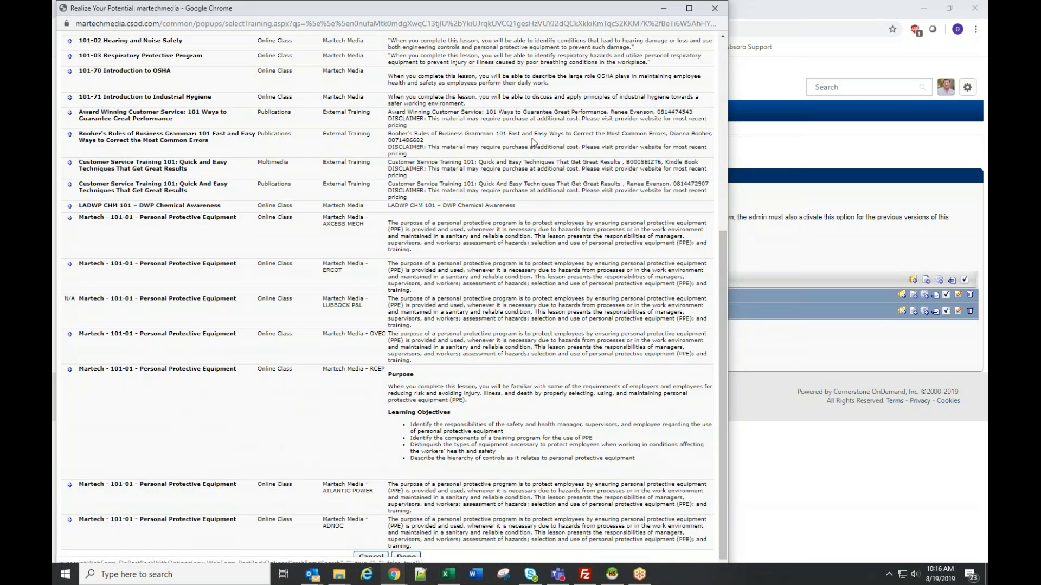
pyautogui.moveTo(553, 3)
pyautogui.mouseDown()
pyautogui.moveTo(554, 39)
pyautogui.moveTo(550, 13)
pyautogui.mouseUp()
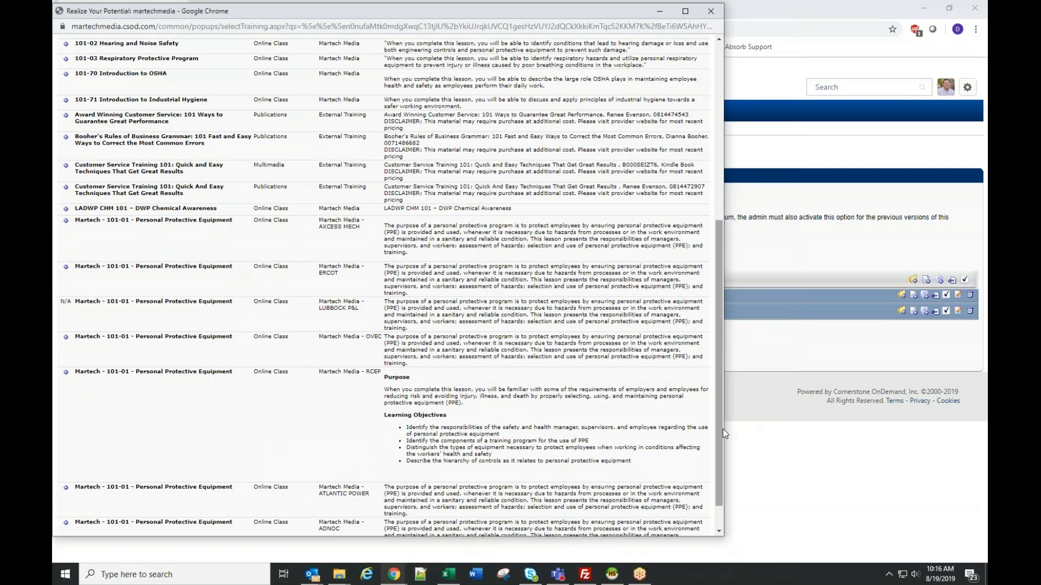
pyautogui.scroll(-2, 723, 428)
pyautogui.scroll(7, 445, 450)
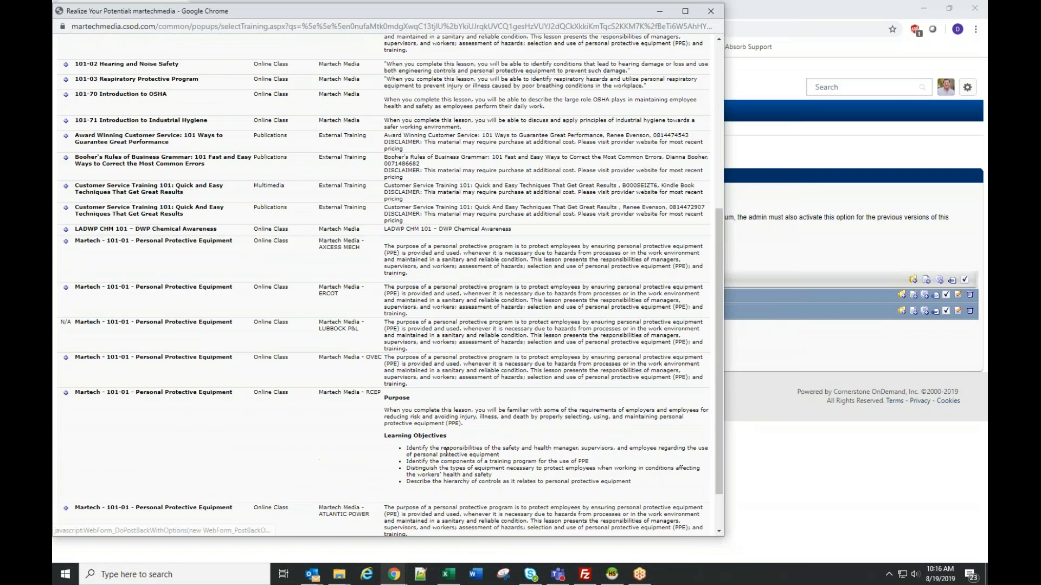
pyautogui.click(699, 209)
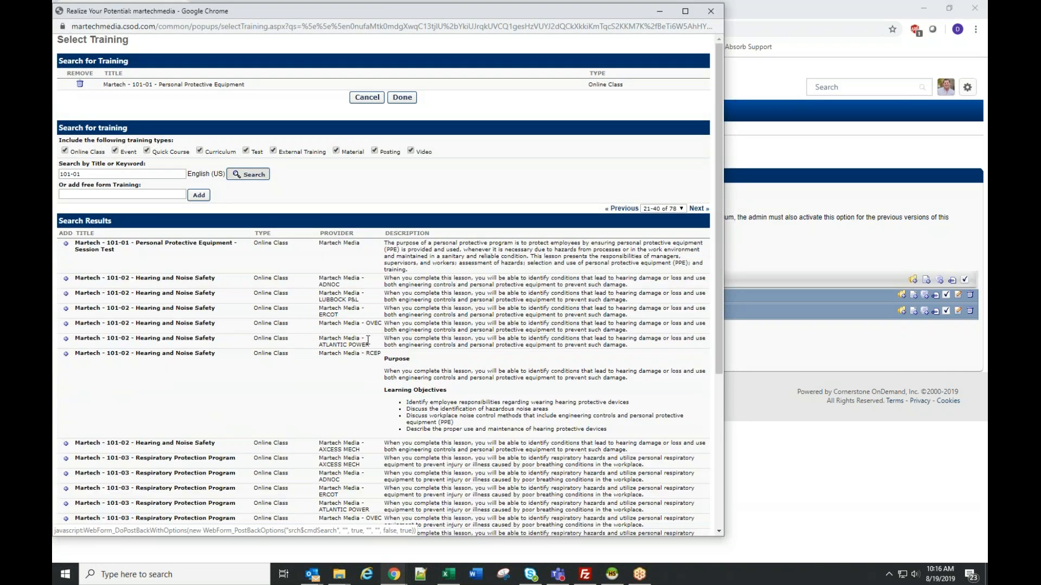
pyautogui.click(66, 294)
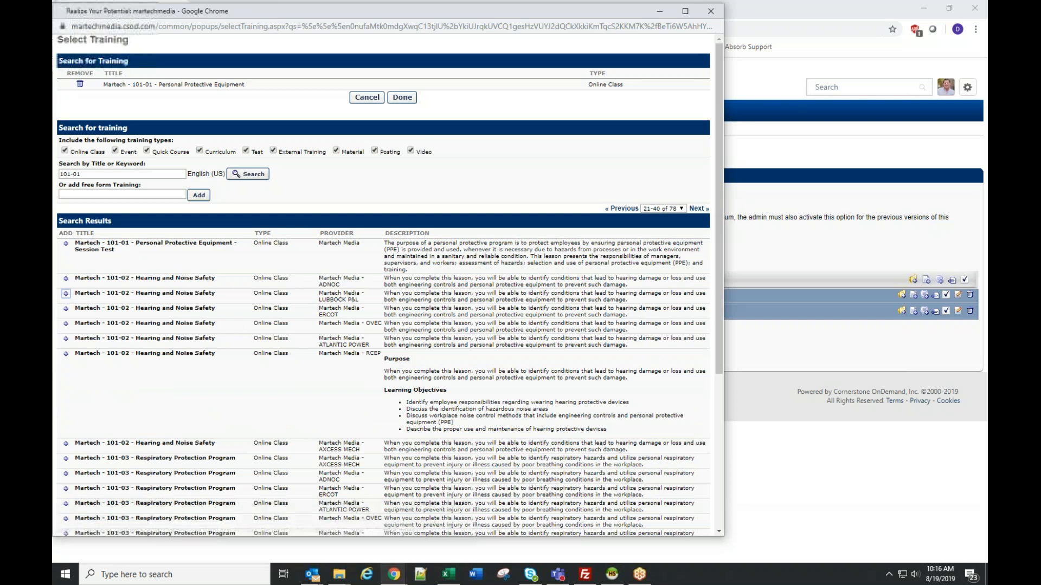
pyautogui.scroll(-7, 393, 383)
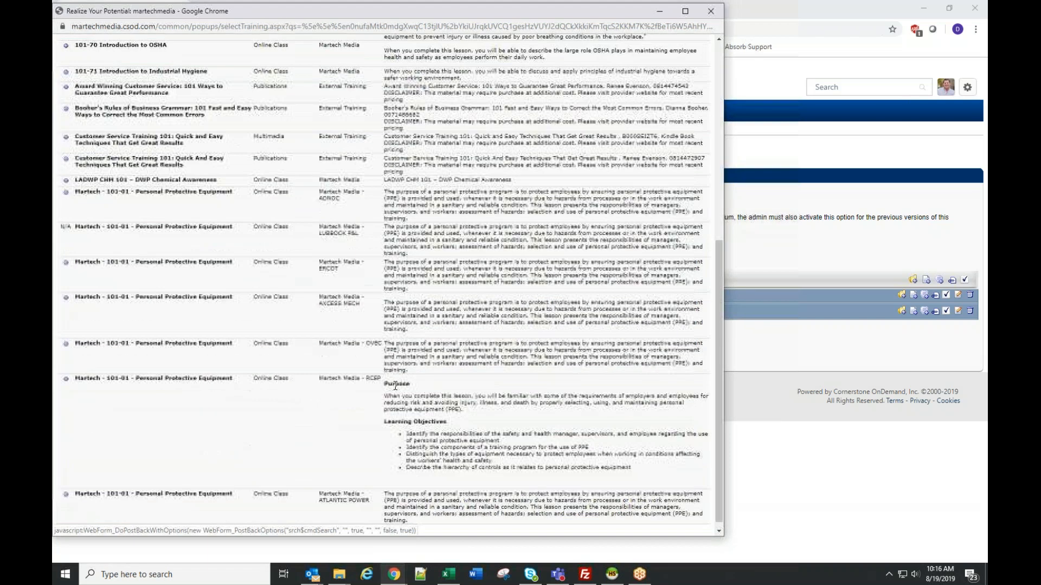
pyautogui.scroll(7, 553, 366)
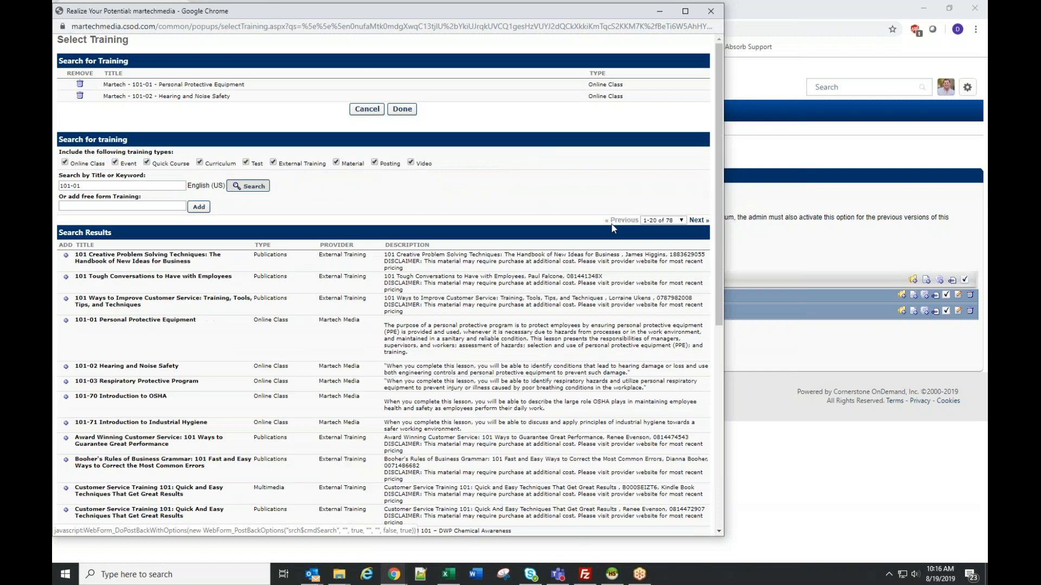
# - Add the Lubbock P&L version of Martech - 101-03 - Respiratory Protection Program and finish the Basic Safety training selection
pyautogui.click(695, 220)
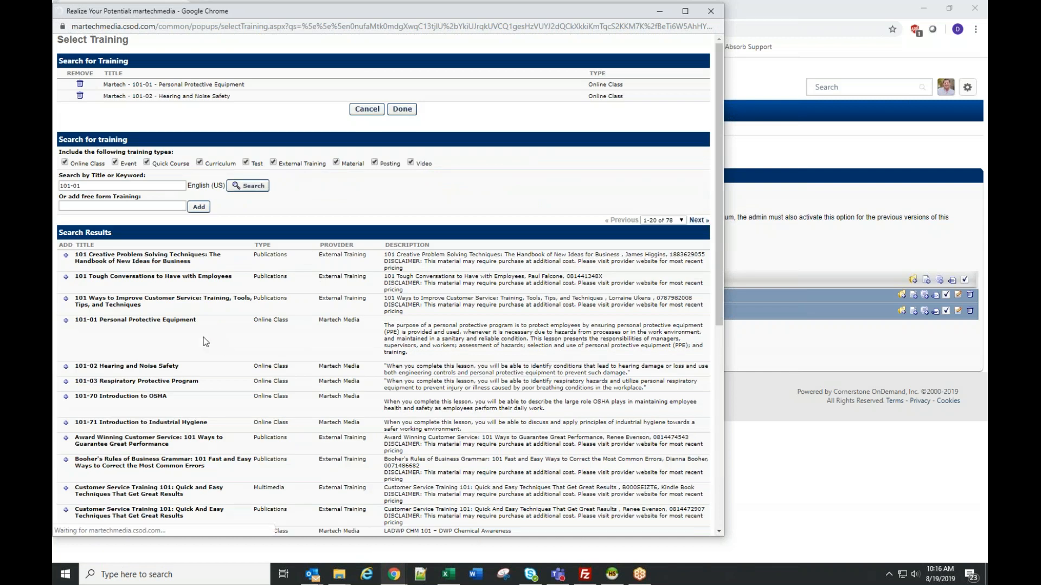
pyautogui.scroll(-5, 205, 343)
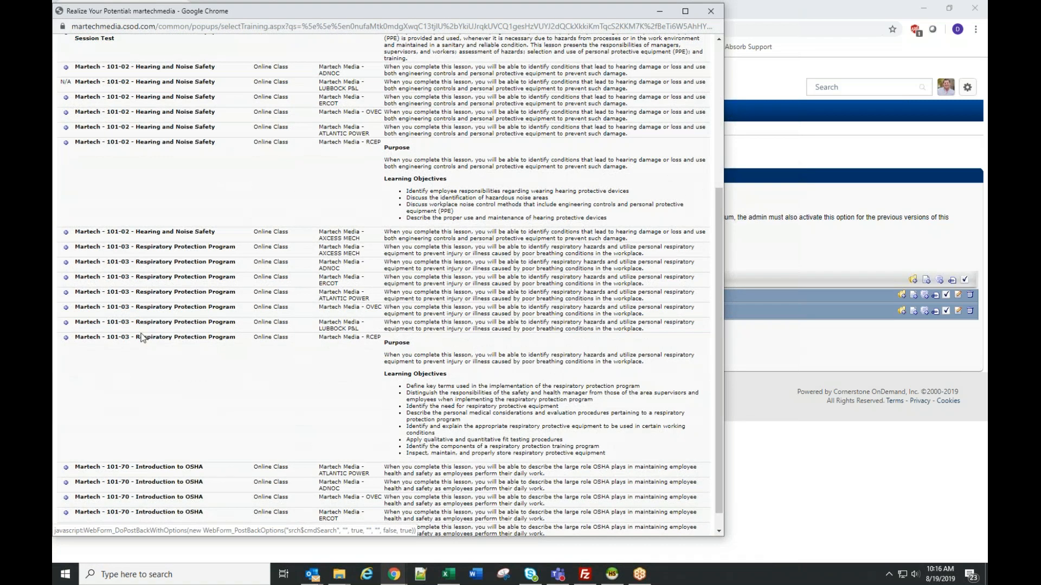
pyautogui.click(66, 323)
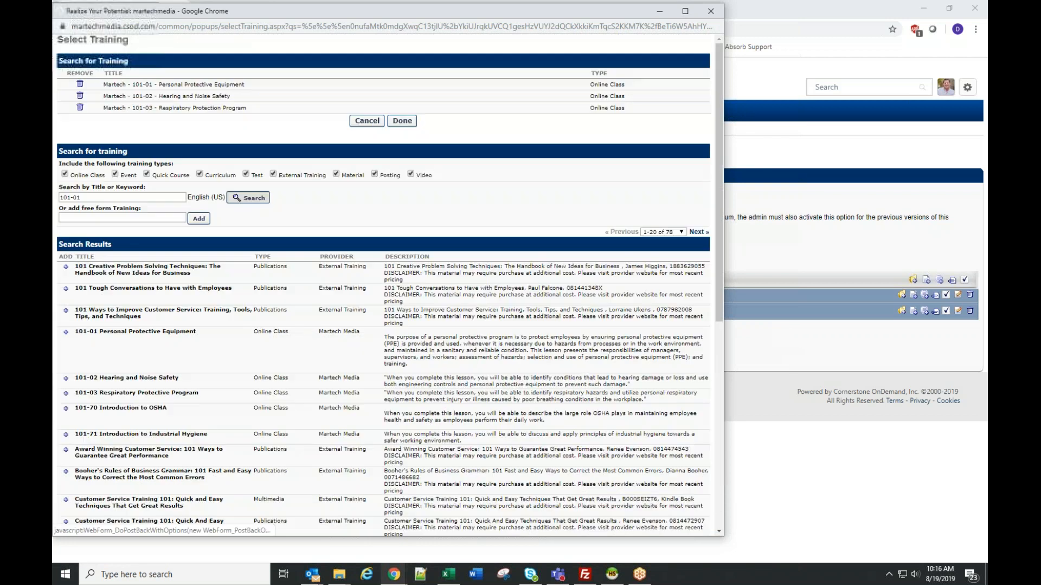
pyautogui.click(408, 127)
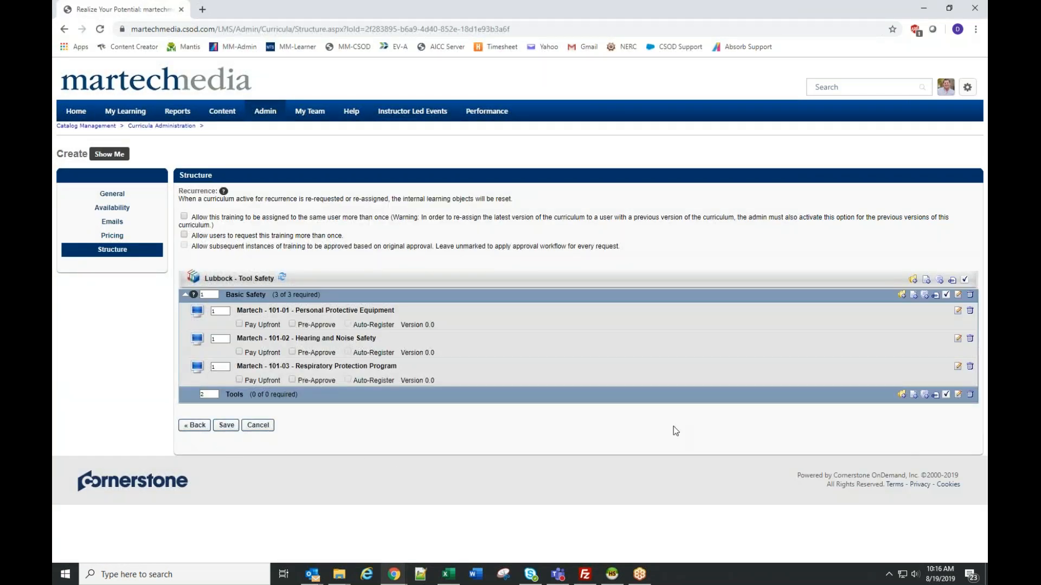
# - Start adding training to the Tools section, search for "tools" and enlarge the training selection window
pyautogui.click(914, 394)
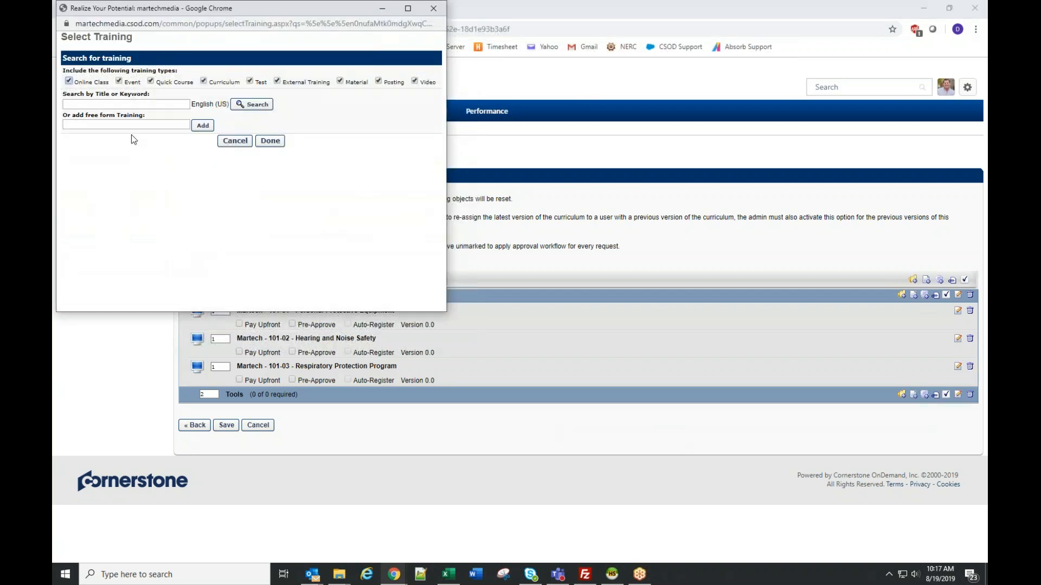
pyautogui.click(112, 103)
pyautogui.write('tools')
pyautogui.press('Return')
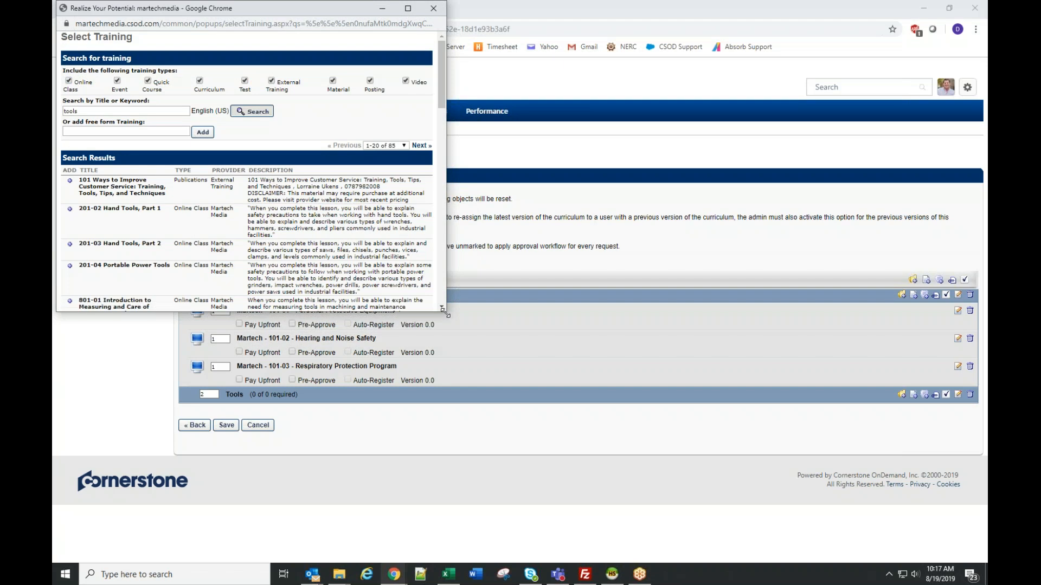
pyautogui.moveTo(445, 312); pyautogui.dragTo(769, 564)
# - Add the Lubbock P&L version of Martech - 801-01 - Introduction to Measuring and Care of Measuring Tools from the second page of results
pyautogui.scroll(-3, 394, 413)
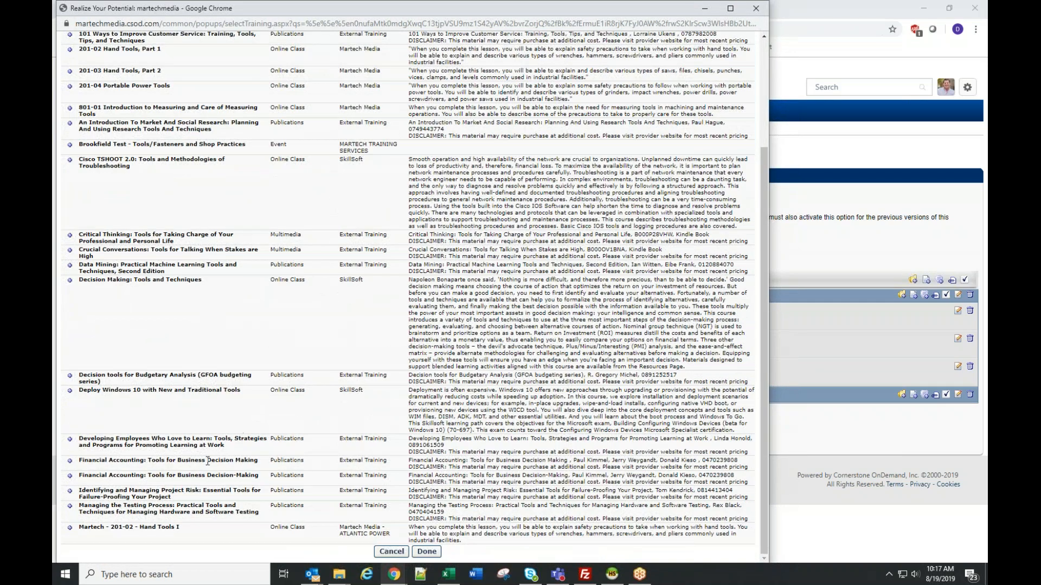
pyautogui.scroll(3, 386, 434)
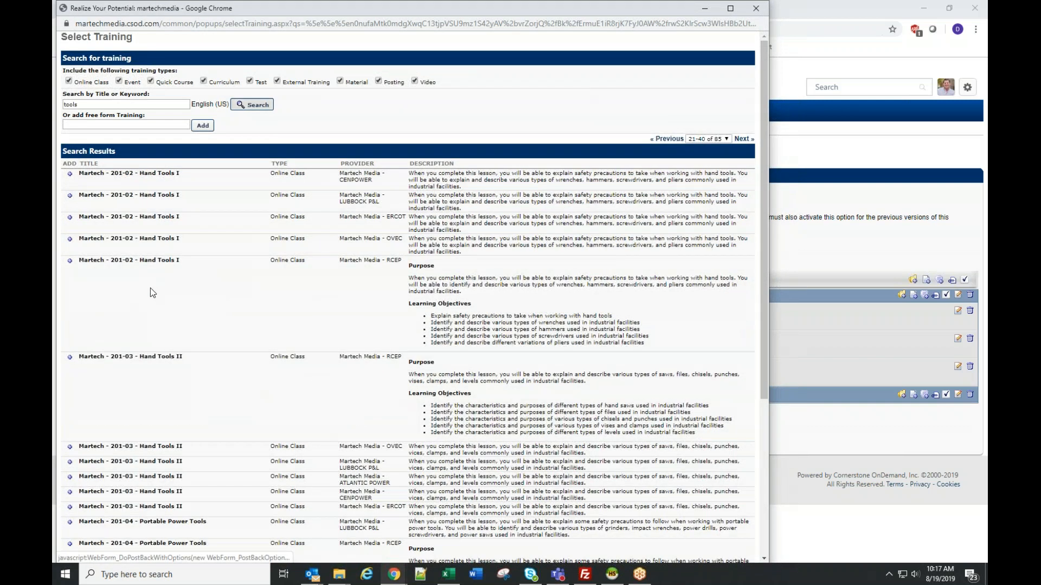
pyautogui.scroll(-3, 150, 286)
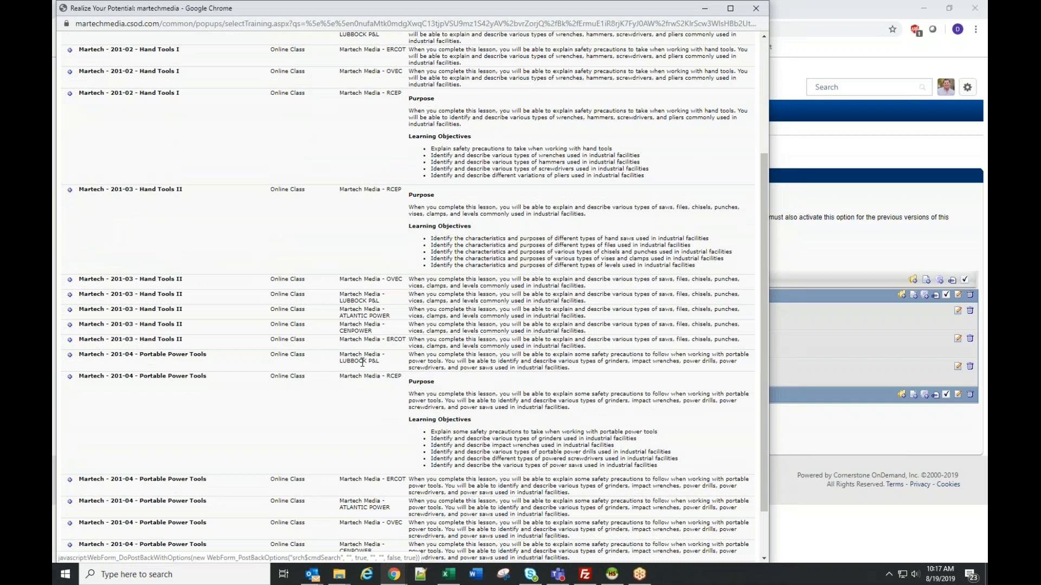
pyautogui.scroll(-1, 362, 364)
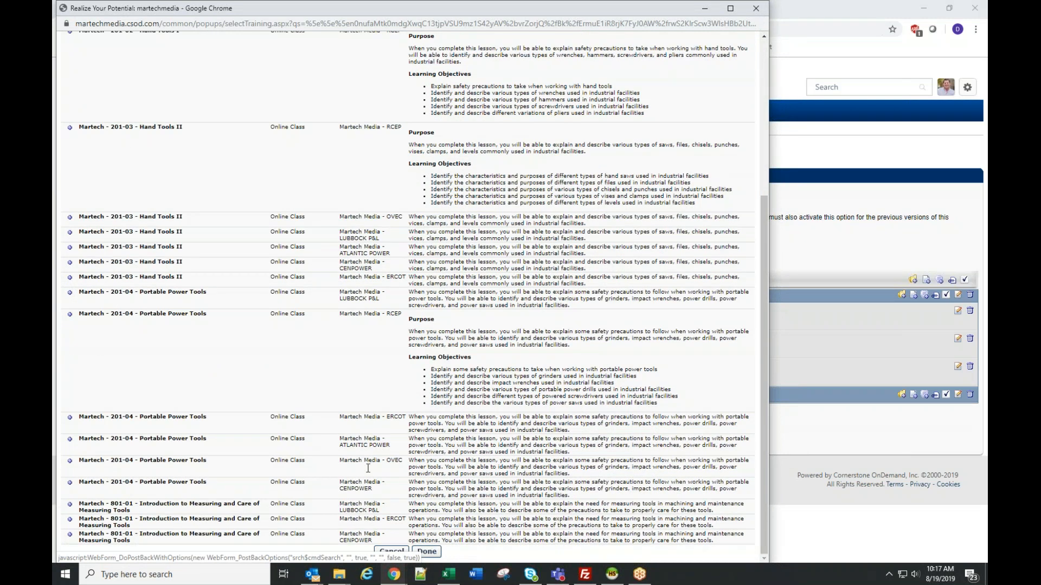
pyautogui.click(69, 504)
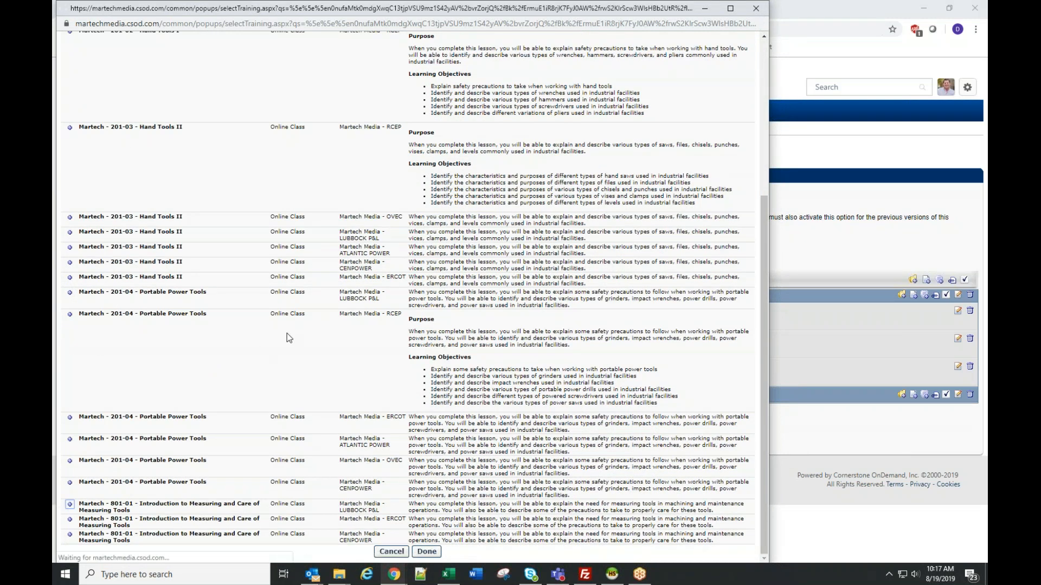
# - Add the Lubbock P&L version of Martech - 201-03 - Hand Tools II and finish the Tools training selection
pyautogui.scroll(-4, 400, 357)
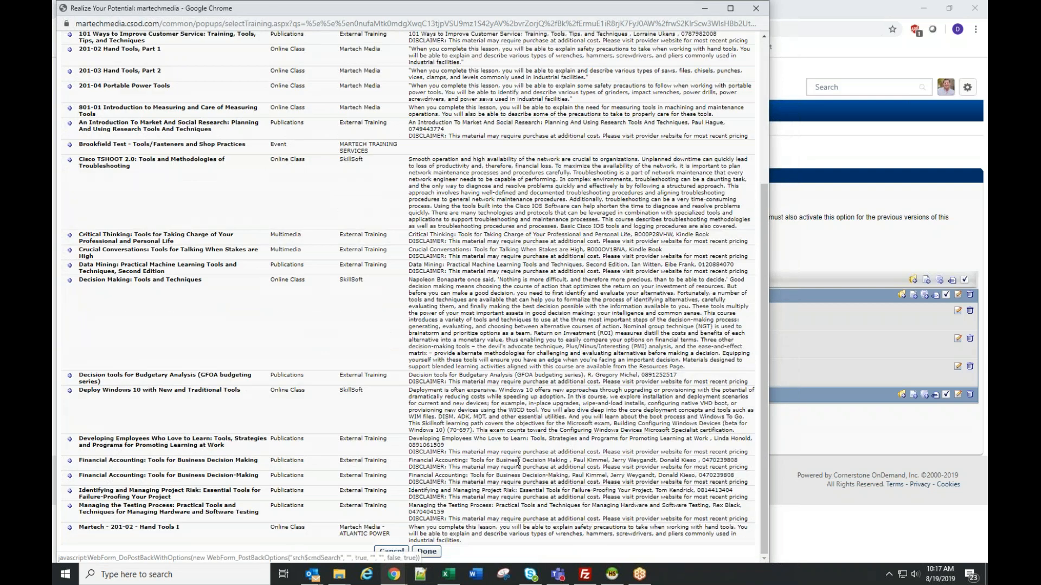
pyautogui.scroll(4, 518, 462)
pyautogui.click(743, 206)
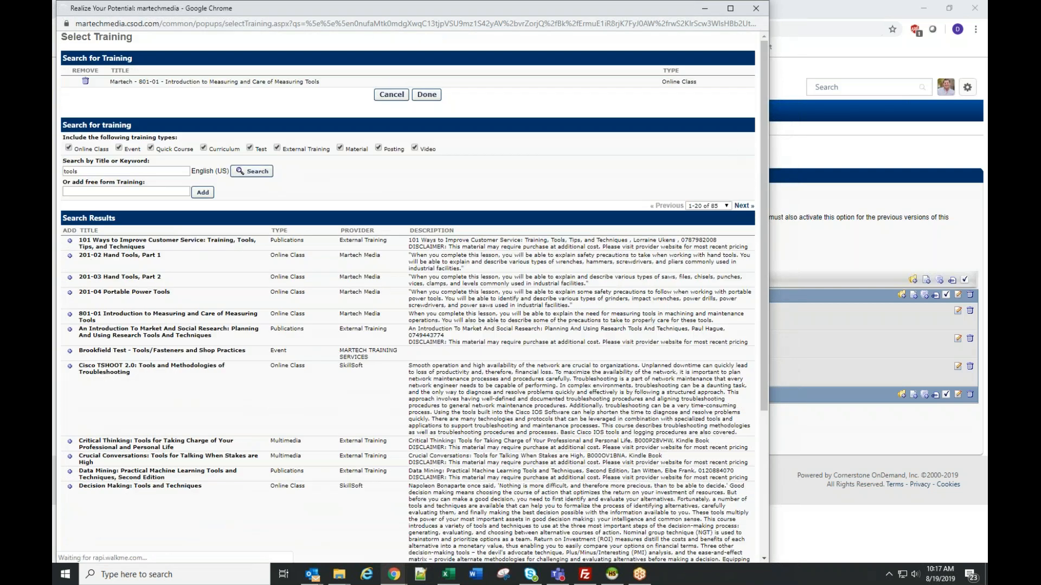
pyautogui.scroll(-3, 337, 296)
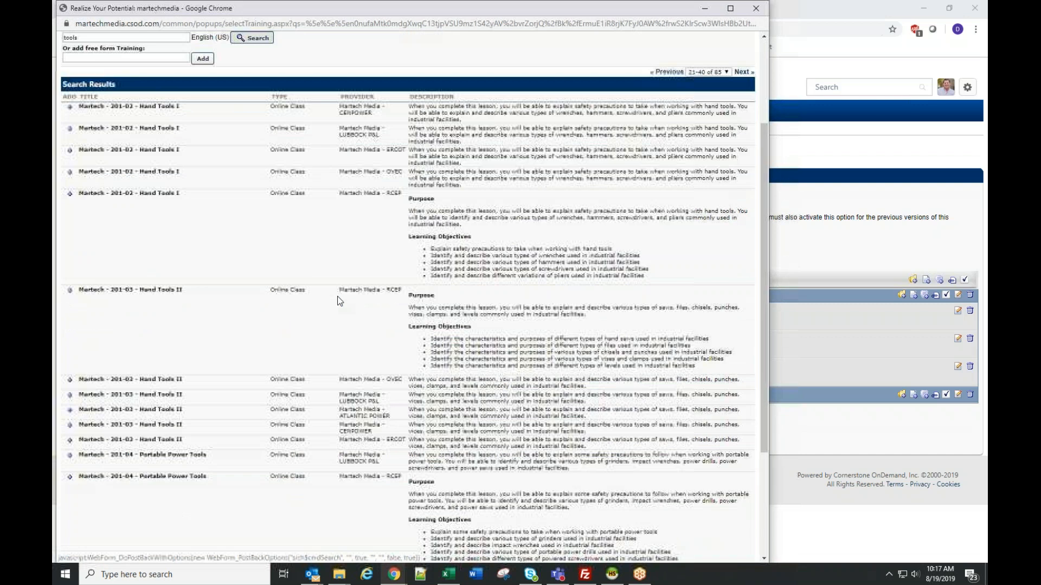
pyautogui.click(69, 362)
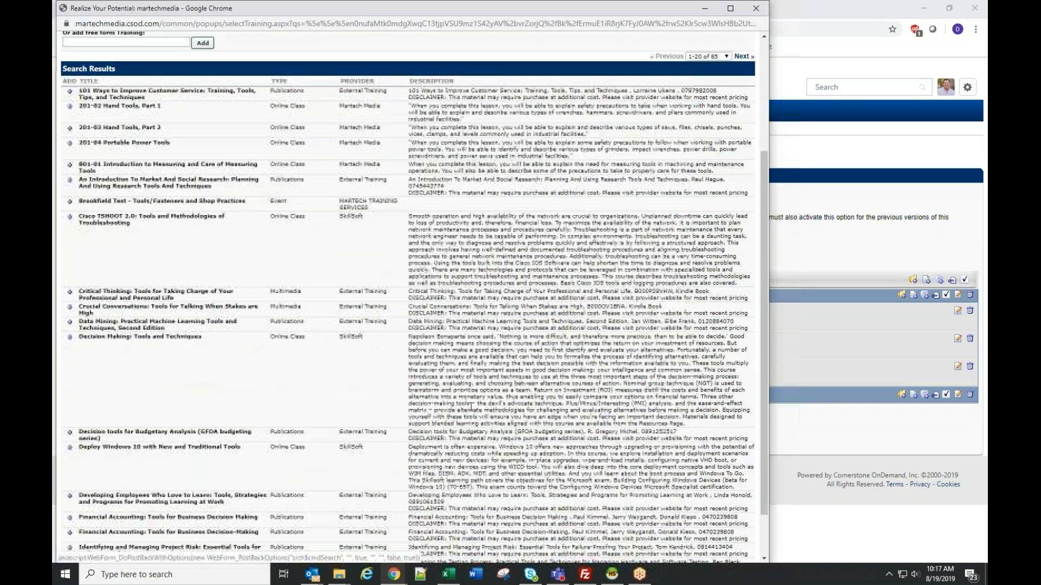
pyautogui.scroll(-5, 471, 406)
pyautogui.click(430, 552)
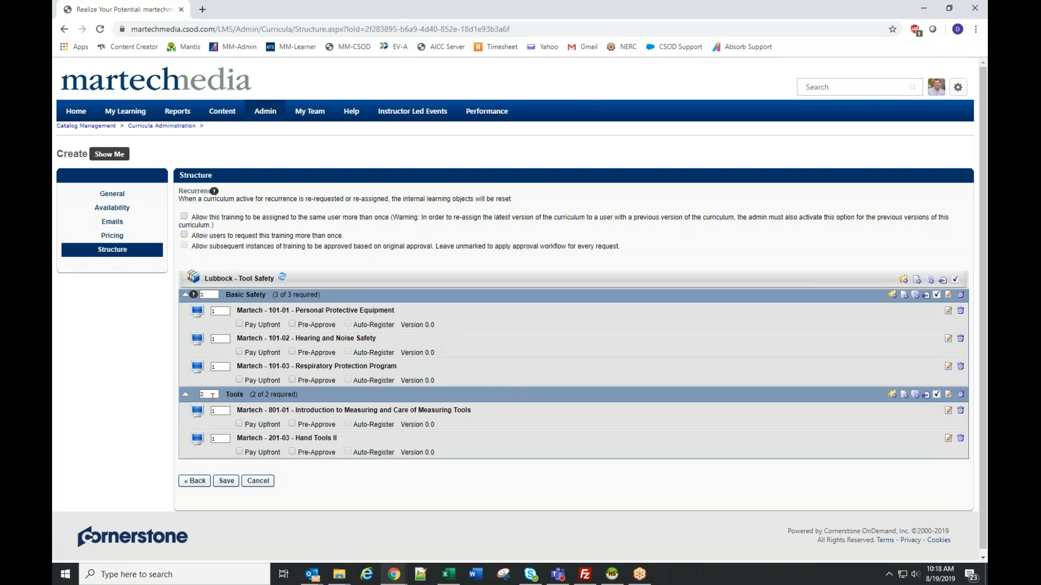
# - Try sequential order numbers in Basic Safety, with 2 for Martech - 101-02 and 3 for Martech - 101-03
pyautogui.click(220, 339)
pyautogui.doubleClick(206, 294)
pyautogui.doubleClick(207, 394)
pyautogui.doubleClick(219, 340)
pyautogui.write('2')
pyautogui.doubleClick(226, 368)
pyautogui.write('3')
# - Set the order number to 1 for the Tools section and for the 101-03 and 101-02 courses in Basic Safety
pyautogui.click(207, 395)
pyautogui.doubleClick(205, 395)
pyautogui.write('1')
pyautogui.doubleClick(218, 367)
pyautogui.write('1')
pyautogui.doubleClick(218, 340)
pyautogui.write('1')
# - Enable Pay Upfront, Pre-Approve and Auto-Register for all three Basic Safety courses
pyautogui.click(239, 324)
pyautogui.click(240, 352)
pyautogui.click(240, 380)
pyautogui.click(292, 324)
pyautogui.click(292, 353)
pyautogui.click(292, 380)
pyautogui.click(347, 324)
pyautogui.click(347, 352)
pyautogui.click(348, 380)
# - Enable Pay Upfront, Pre-Approve and Auto-Register for both courses in the Tools section
pyautogui.click(239, 423)
pyautogui.click(239, 452)
pyautogui.click(292, 423)
pyautogui.click(348, 423)
pyautogui.click(348, 452)
# - Move Martech - 801-01 out of Tools, above Basic Safety, and back into Tools below Martech - 201-03 - Hand Tools II
pyautogui.moveTo(360, 414); pyautogui.dragTo(411, 394)
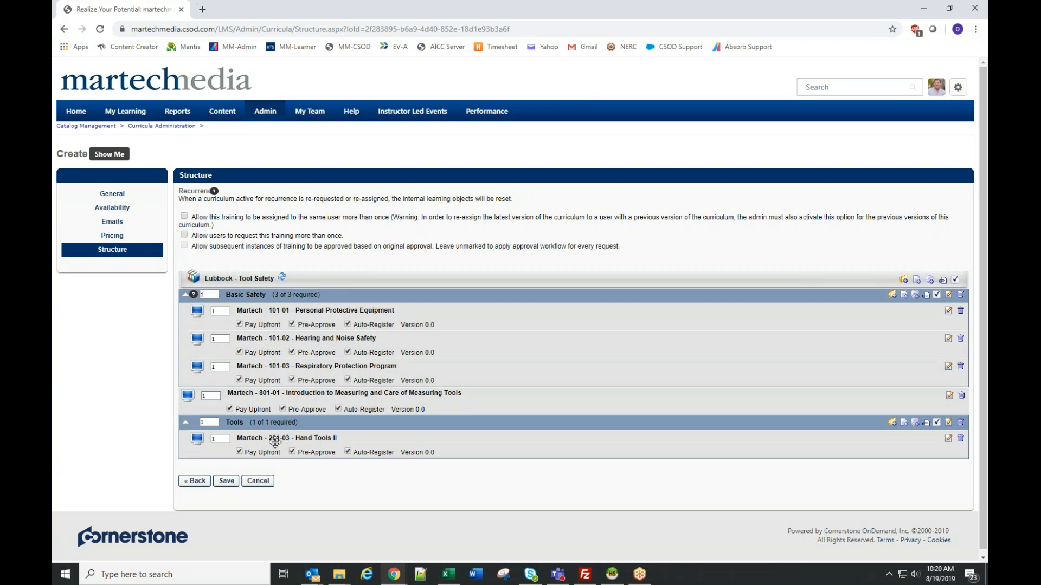
pyautogui.moveTo(272, 398); pyautogui.dragTo(269, 294)
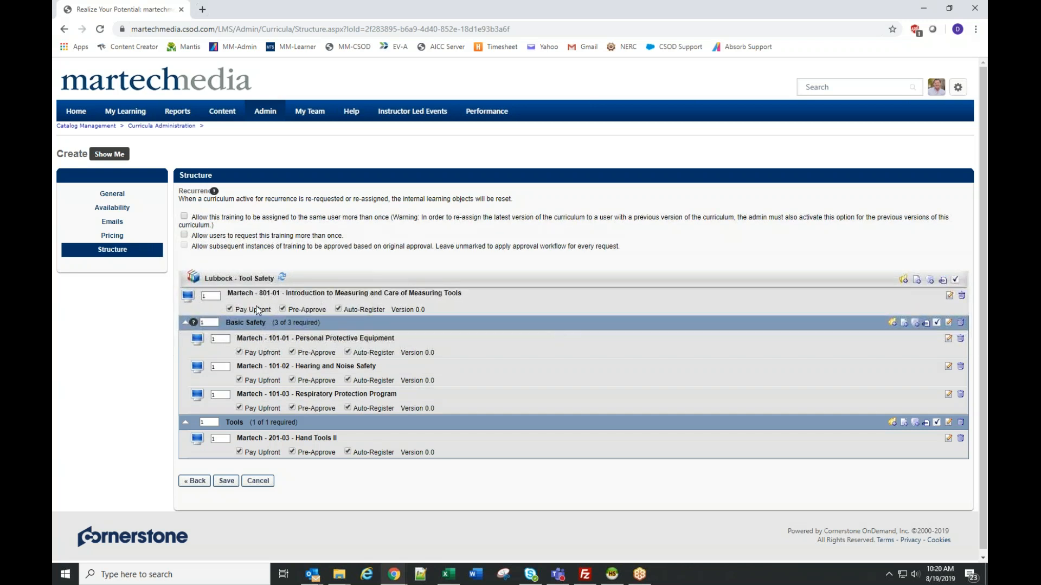
pyautogui.moveTo(255, 299); pyautogui.dragTo(297, 441)
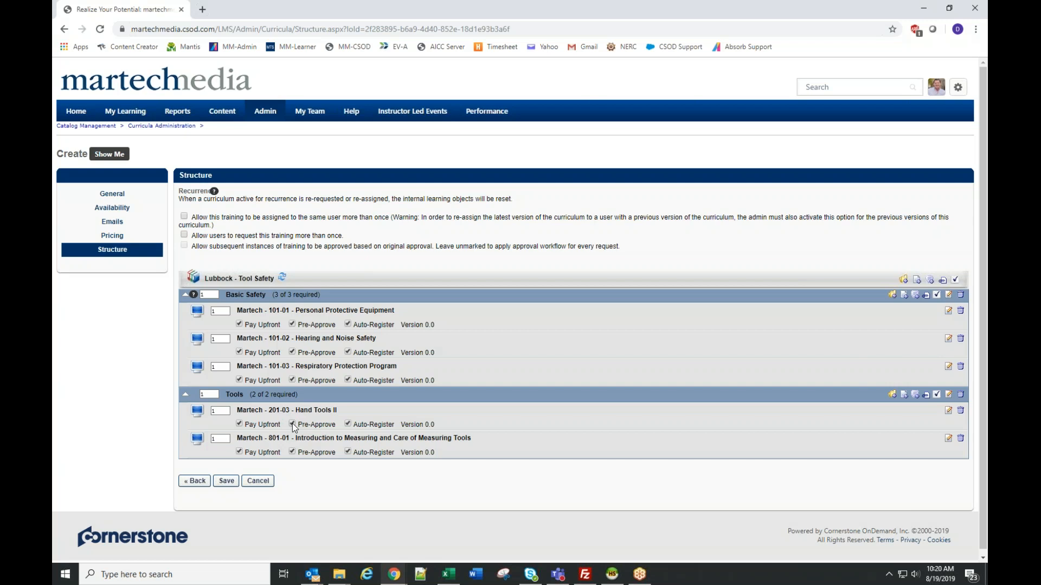
# - Collapse the Tools and Basic Safety sections and expand both again to view their courses
pyautogui.click(185, 398)
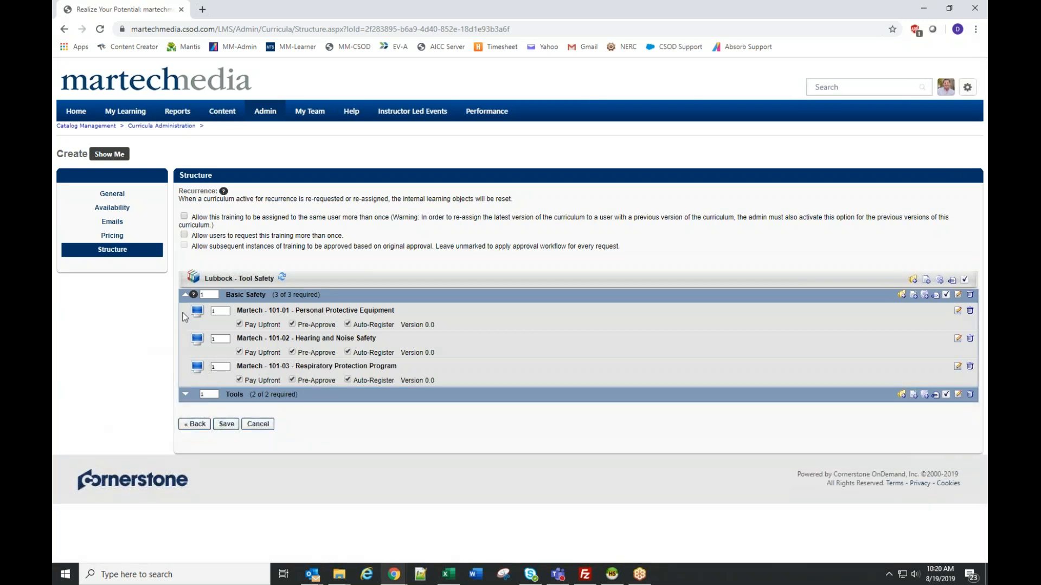
pyautogui.click(185, 296)
pyautogui.click(186, 296)
pyautogui.click(186, 399)
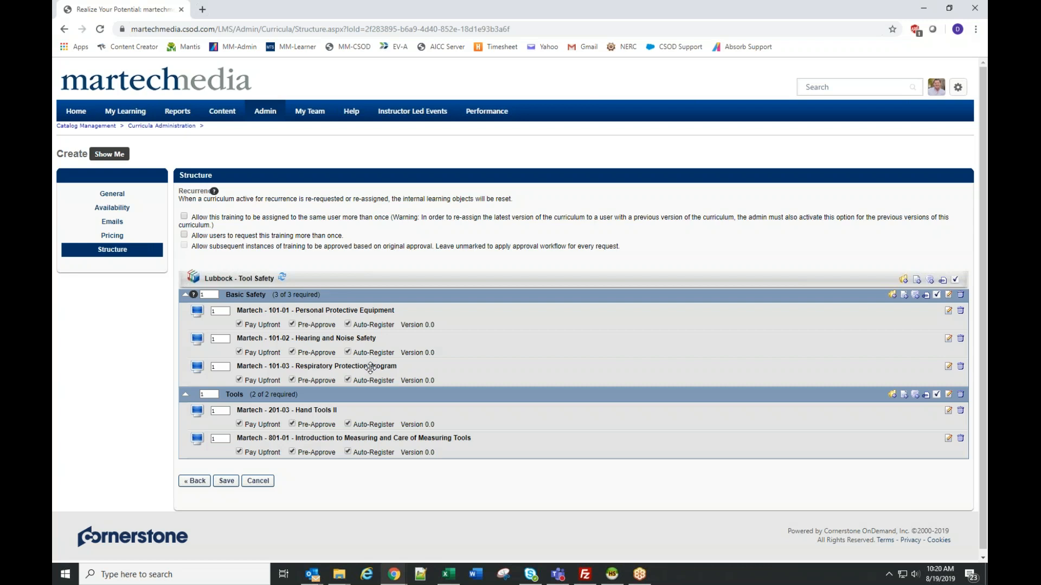
# - Cancel the curriculum creation and open the Materials administration page from the catalog management area
pyautogui.click(258, 482)
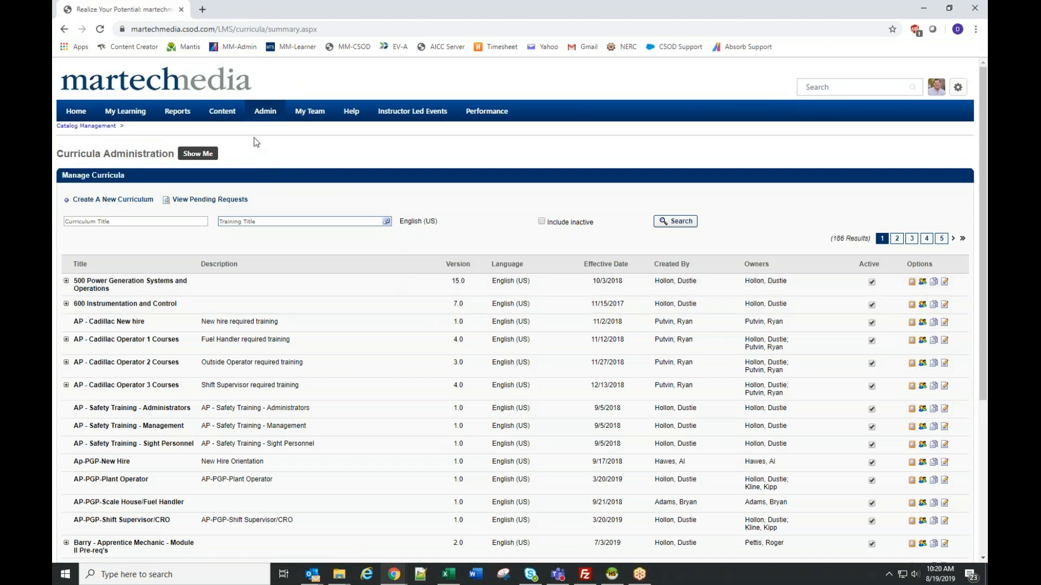
pyautogui.moveTo(268, 117)
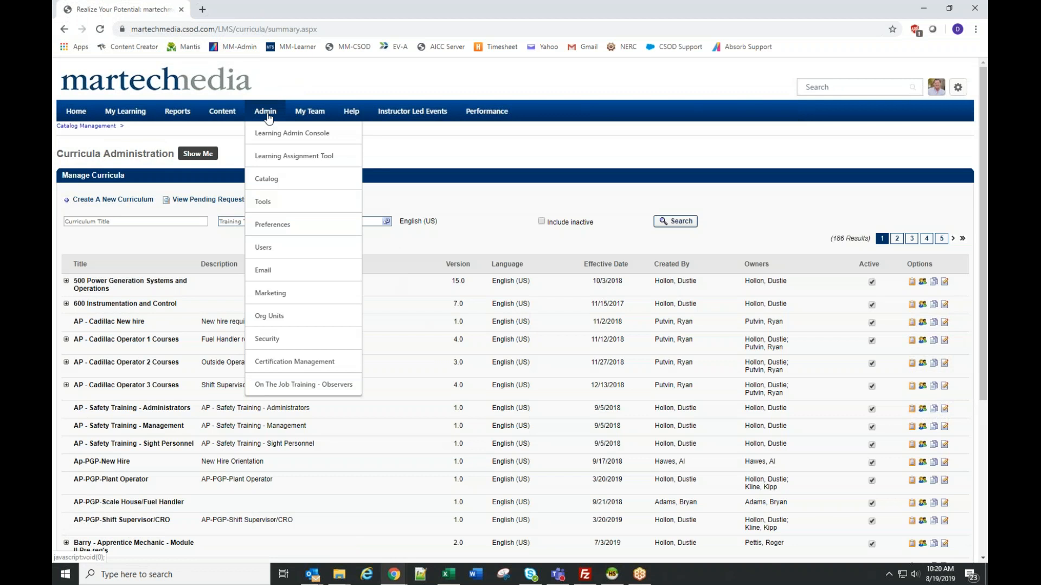
pyautogui.click(280, 187)
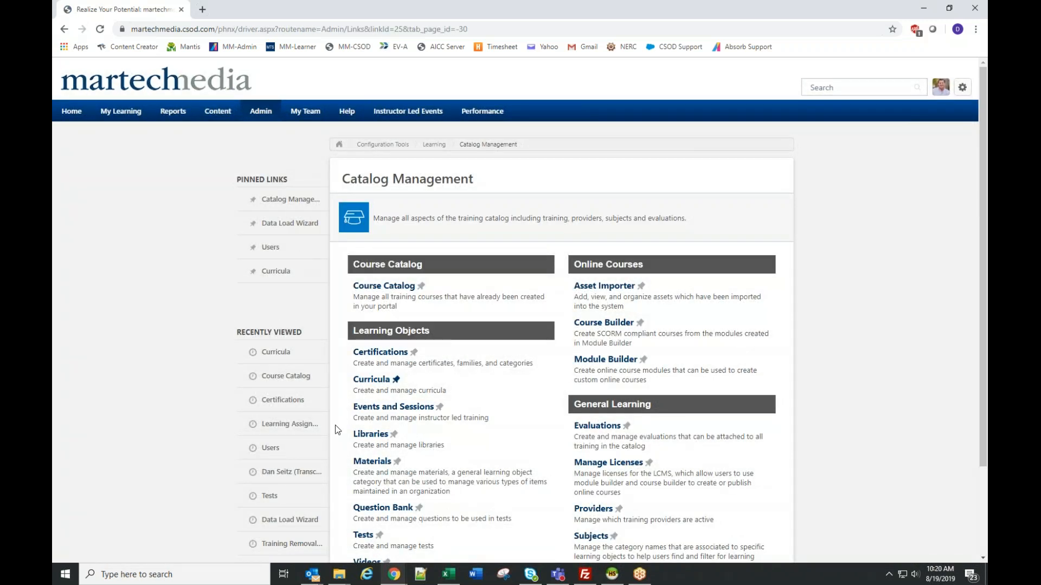
pyautogui.click(373, 462)
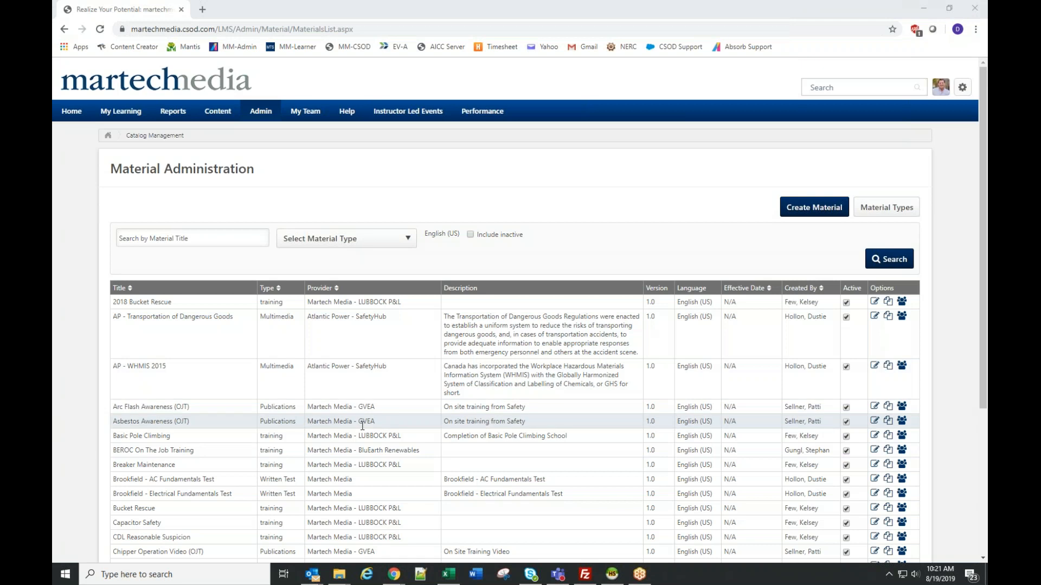
# - Open the Basic Pole Climbing material, review its details, On The Job Training observers and completion options, and cancel the edit
pyautogui.click(875, 436)
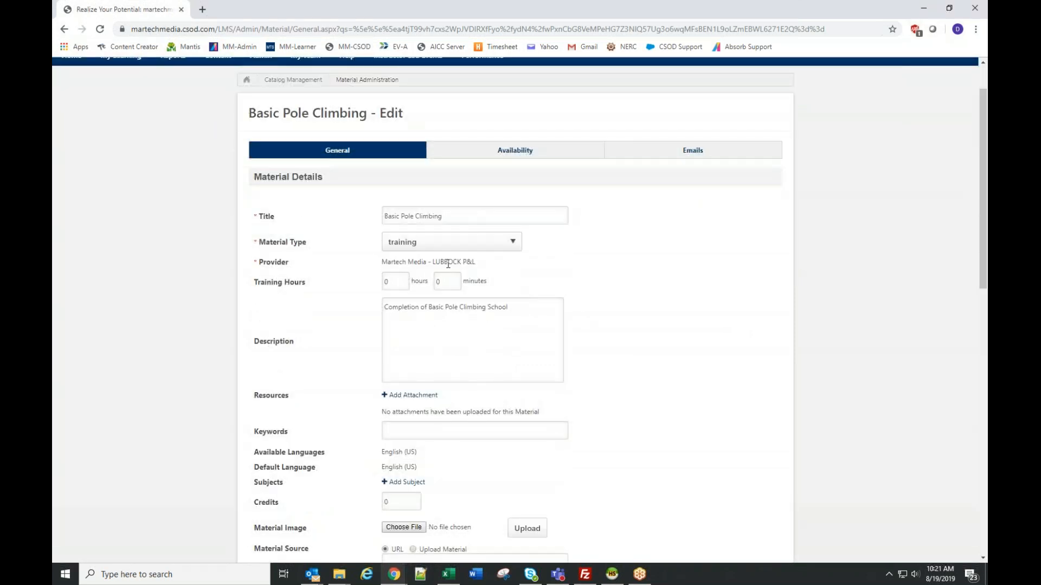
pyautogui.scroll(-2, 637, 323)
pyautogui.scroll(-2, 636, 323)
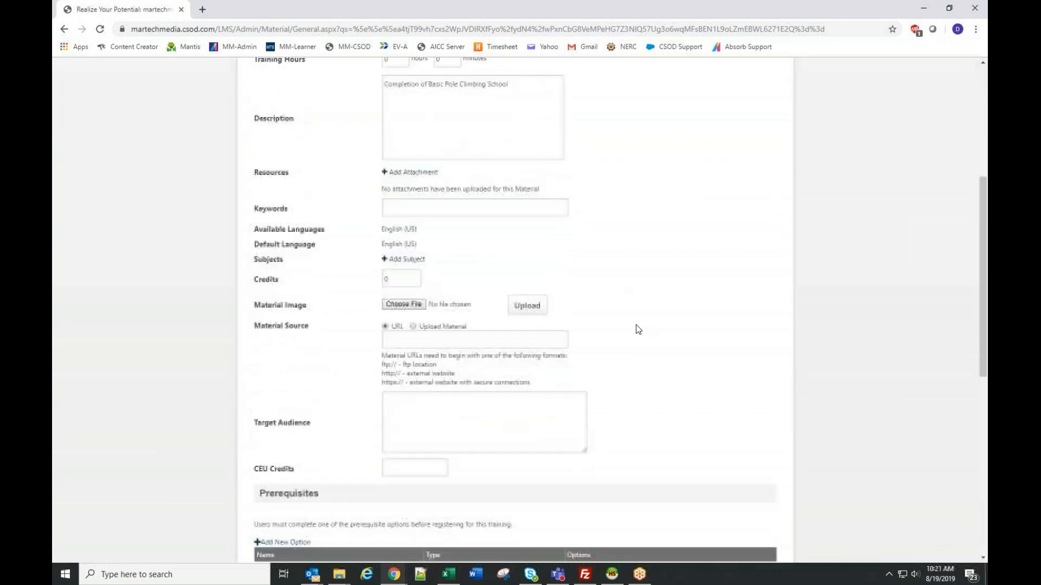
pyautogui.scroll(-5, 635, 325)
pyautogui.scroll(-1, 636, 326)
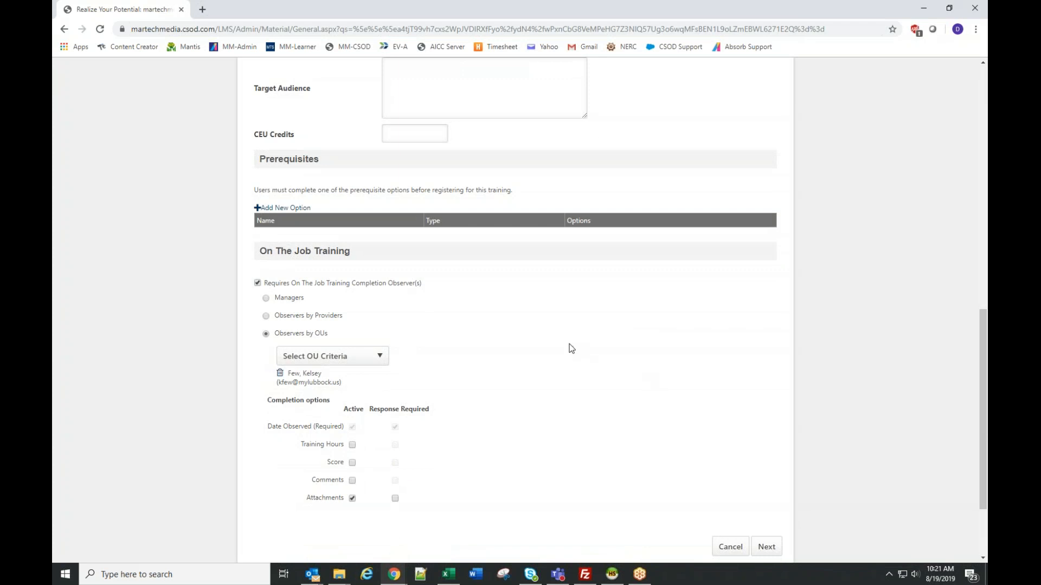
pyautogui.scroll(-1, 570, 347)
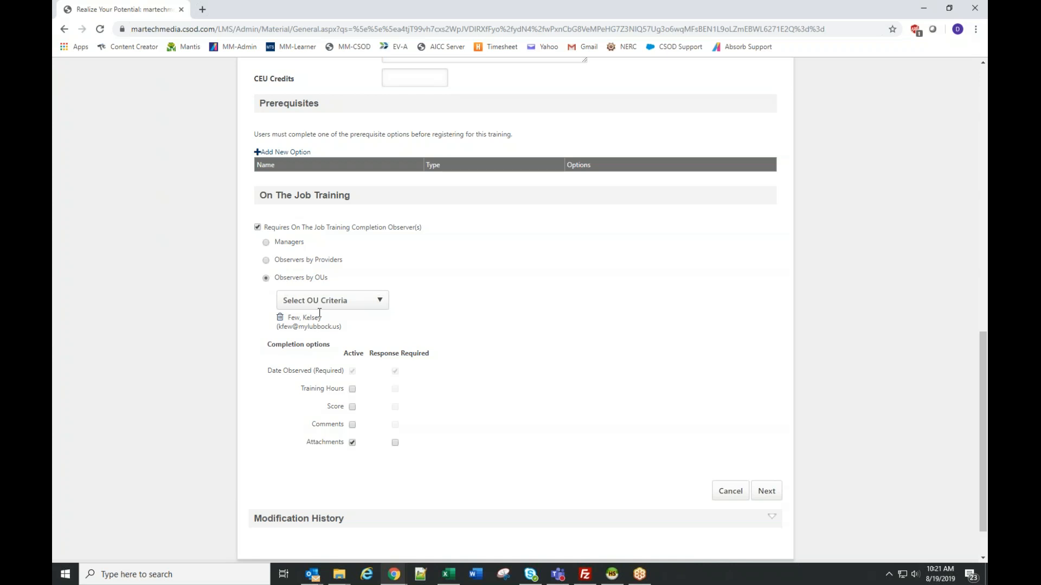
pyautogui.click(351, 441)
pyautogui.click(737, 496)
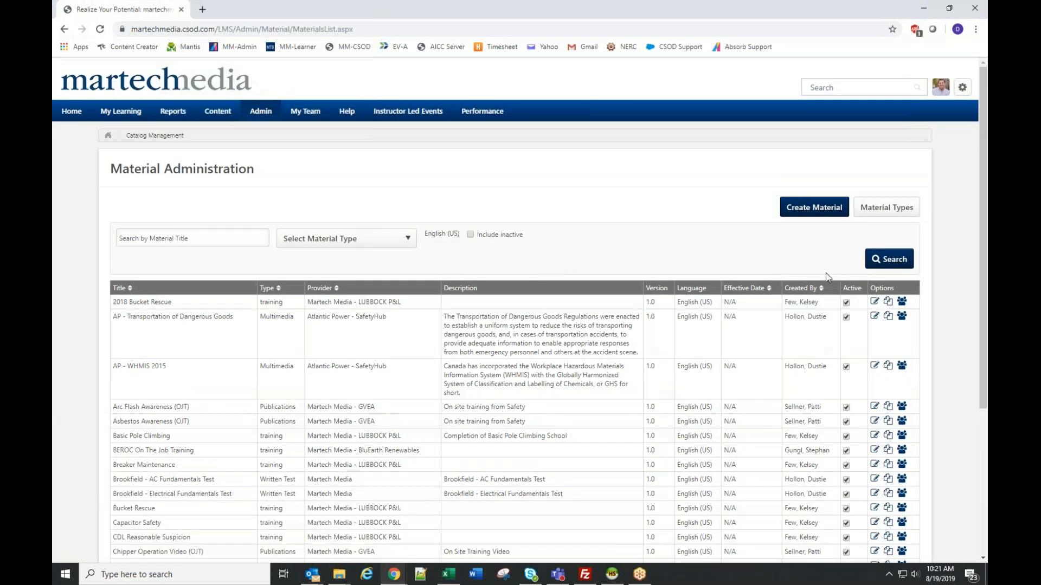
# - Start creating a new material and title it "One on one training"
pyautogui.click(809, 212)
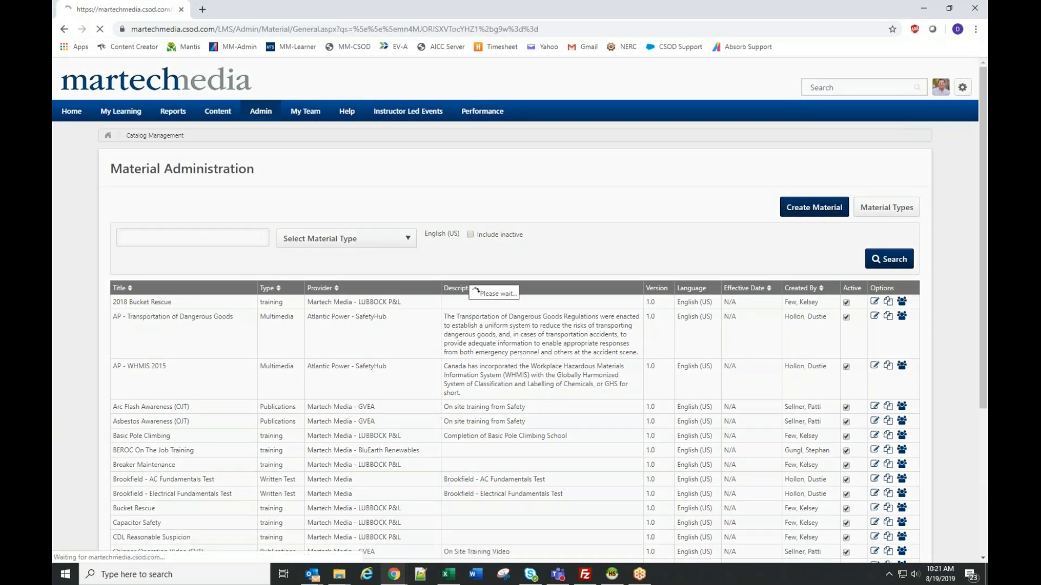
pyautogui.click(431, 268)
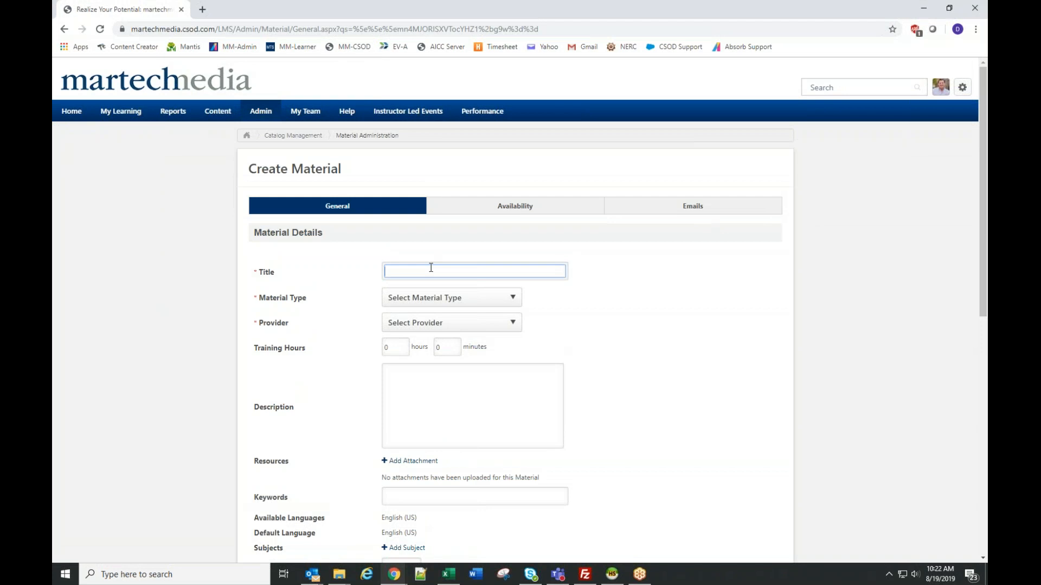
pyautogui.write('One on one training')
# - Set the material type to training and the provider to Martech Media - LUBBOCK P&L
pyautogui.click(433, 299)
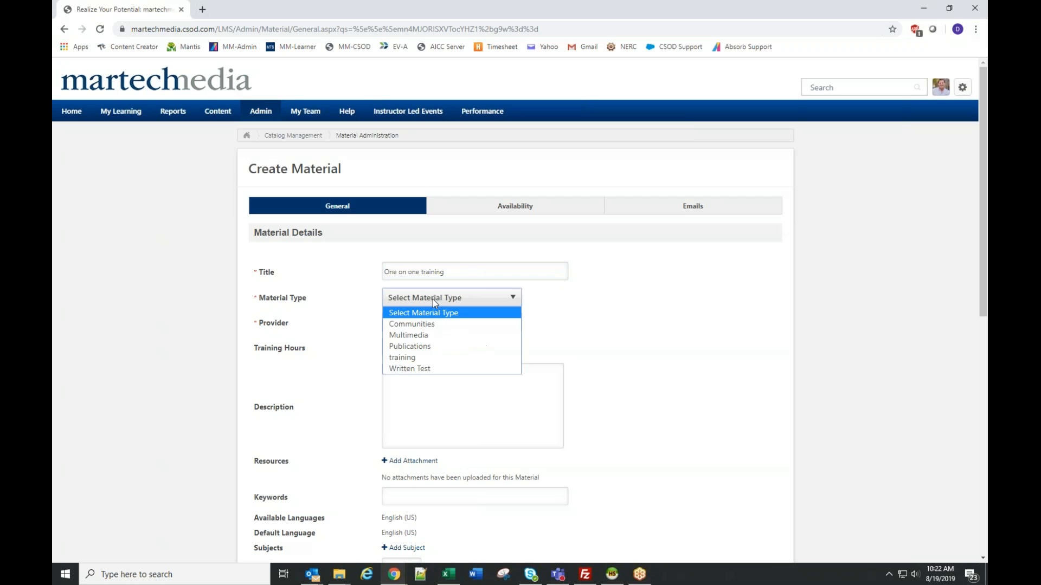
pyautogui.click(417, 357)
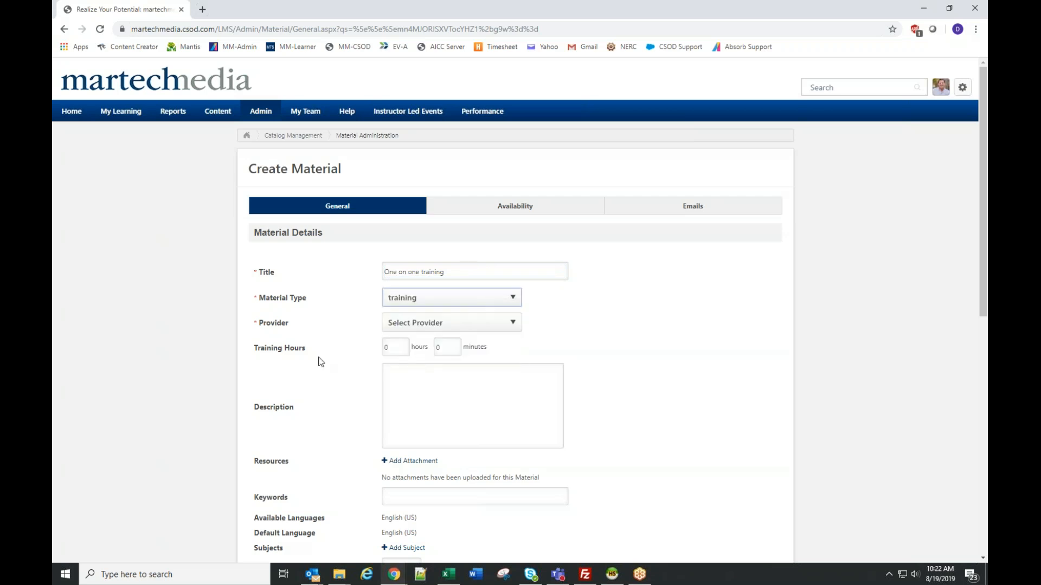
pyautogui.click(405, 326)
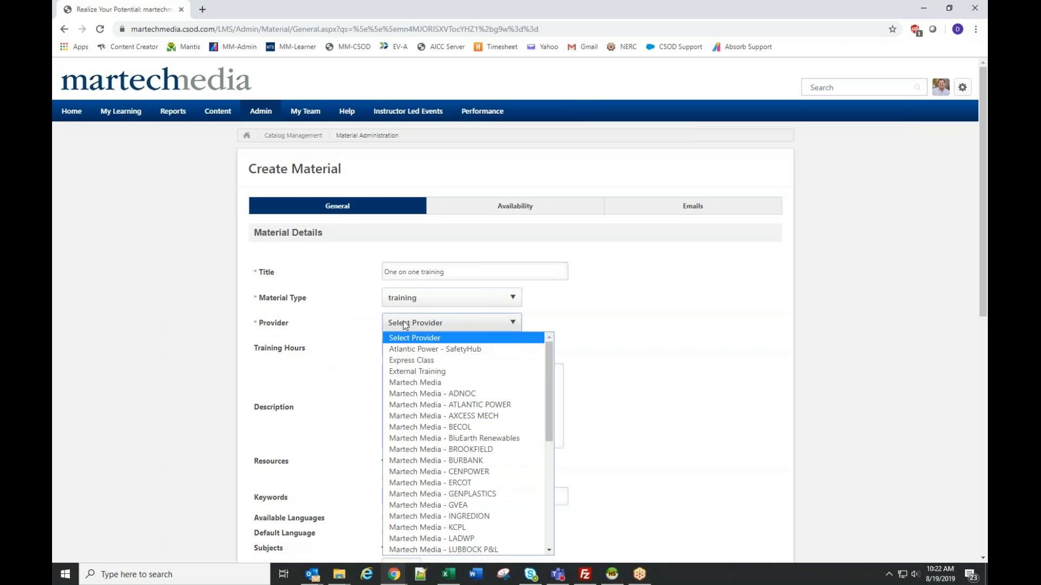
pyautogui.scroll(-3, 455, 404)
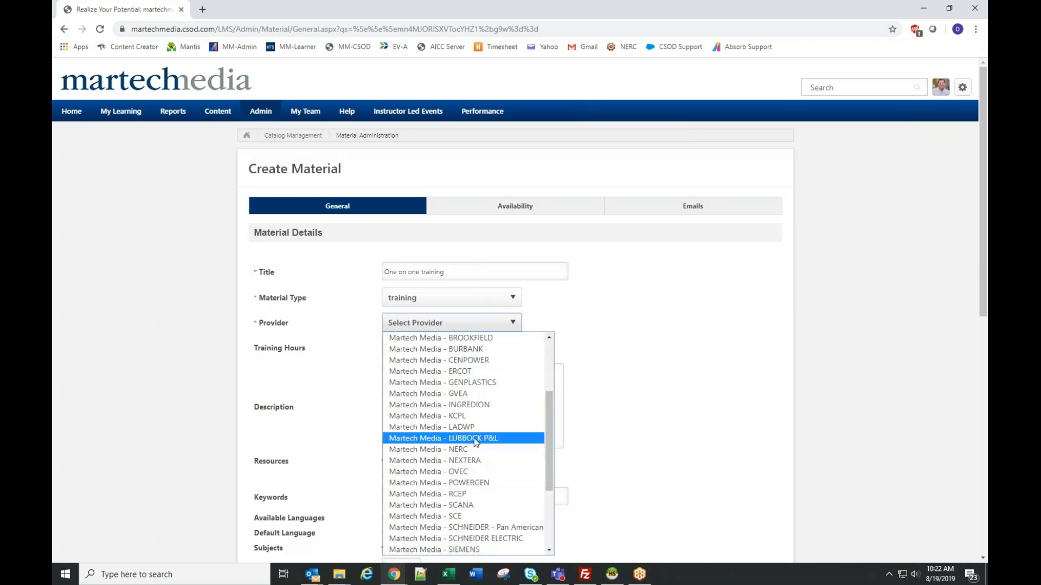
pyautogui.click(475, 443)
# - Set the training hours to 1 hour and add the subject 100 Safety, Health, and Plant Science
pyautogui.scroll(-2, 648, 336)
pyautogui.doubleClick(402, 234)
pyautogui.write('1')
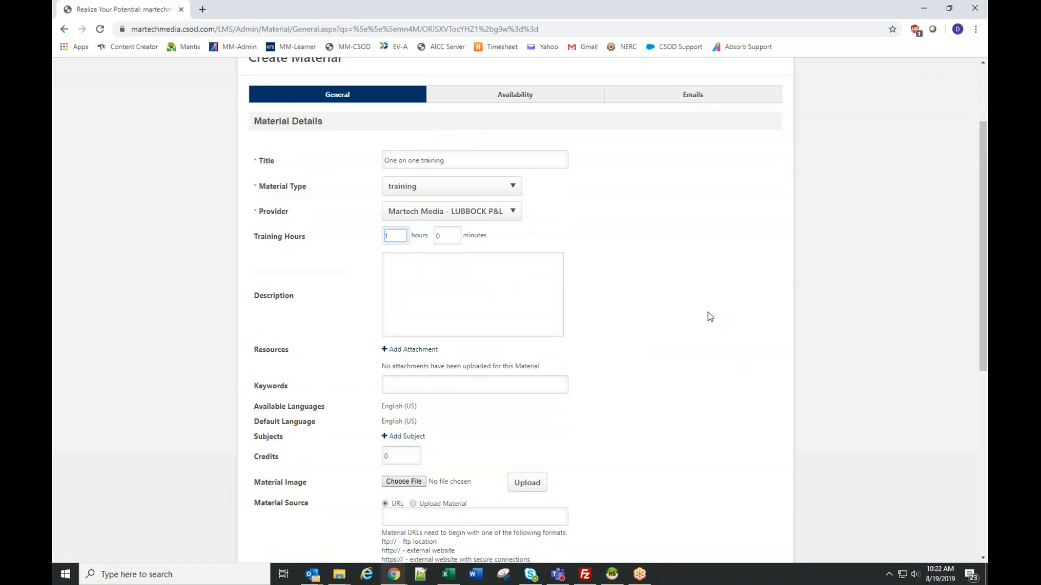
pyautogui.scroll(-1, 706, 314)
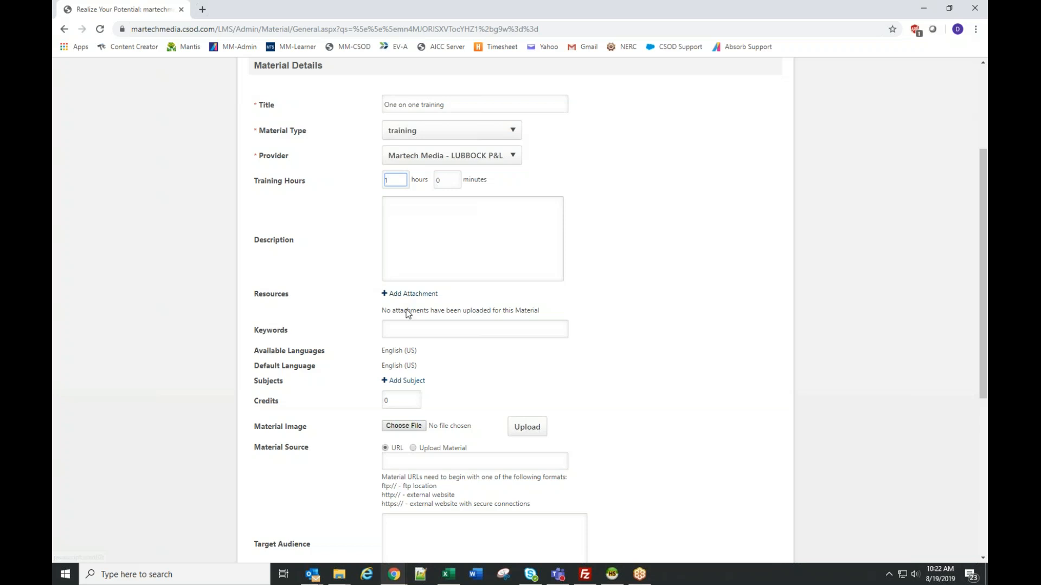
pyautogui.click(413, 385)
pyautogui.click(386, 255)
pyautogui.scroll(-6, 564, 351)
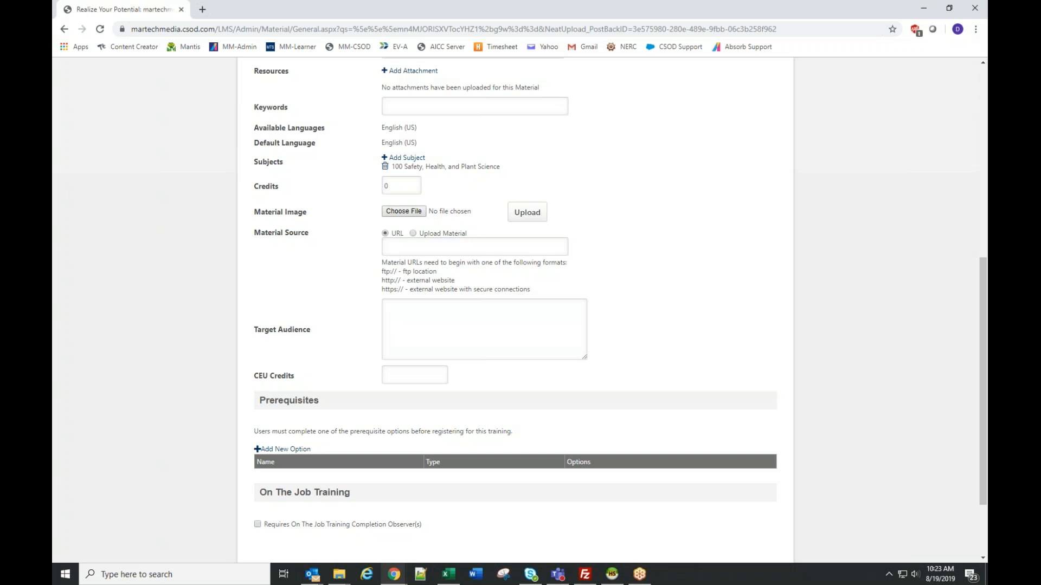
# - Examine the URL and Upload Material source options, including accepted file types and the size limit, leaving the source set to URL
pyautogui.click(968, 476)
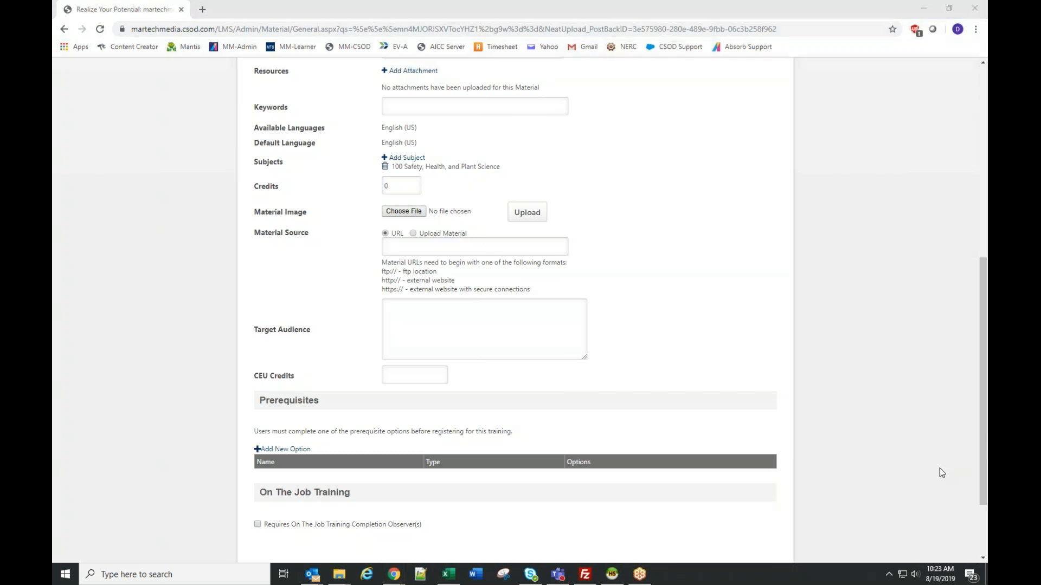
pyautogui.scroll(-1, 317, 487)
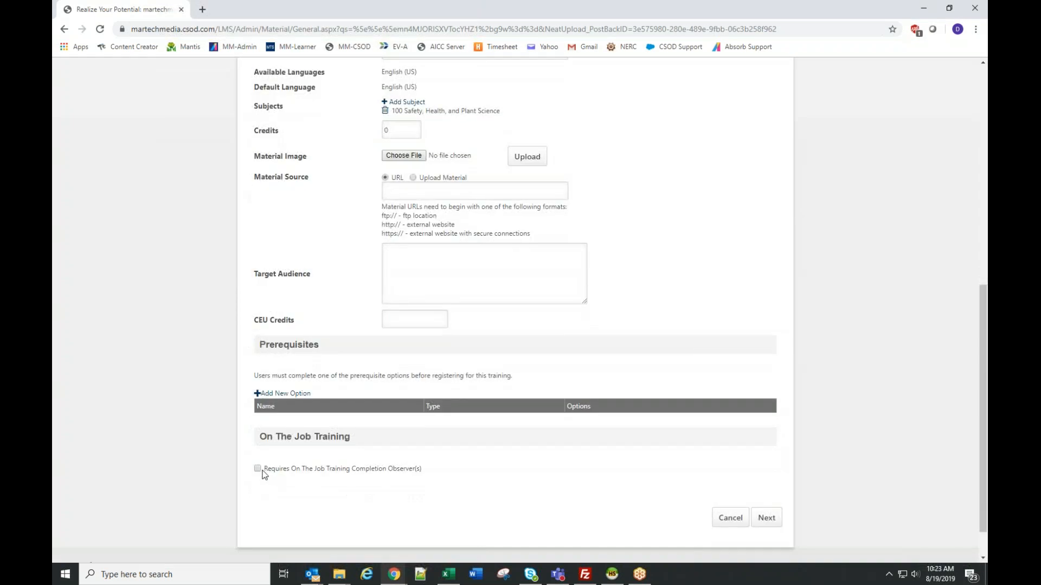
pyautogui.scroll(2, 750, 360)
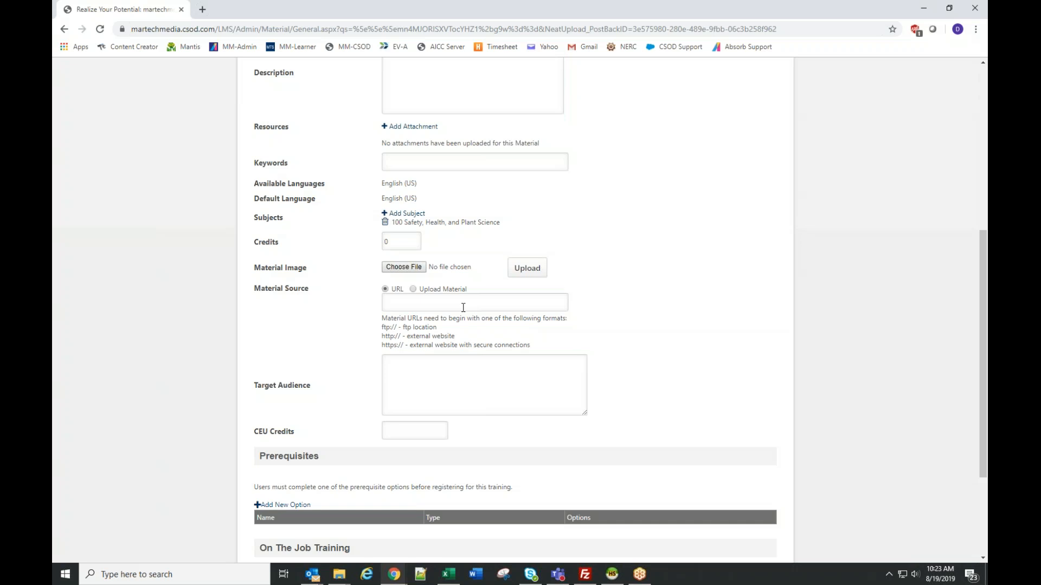
pyautogui.click(420, 302)
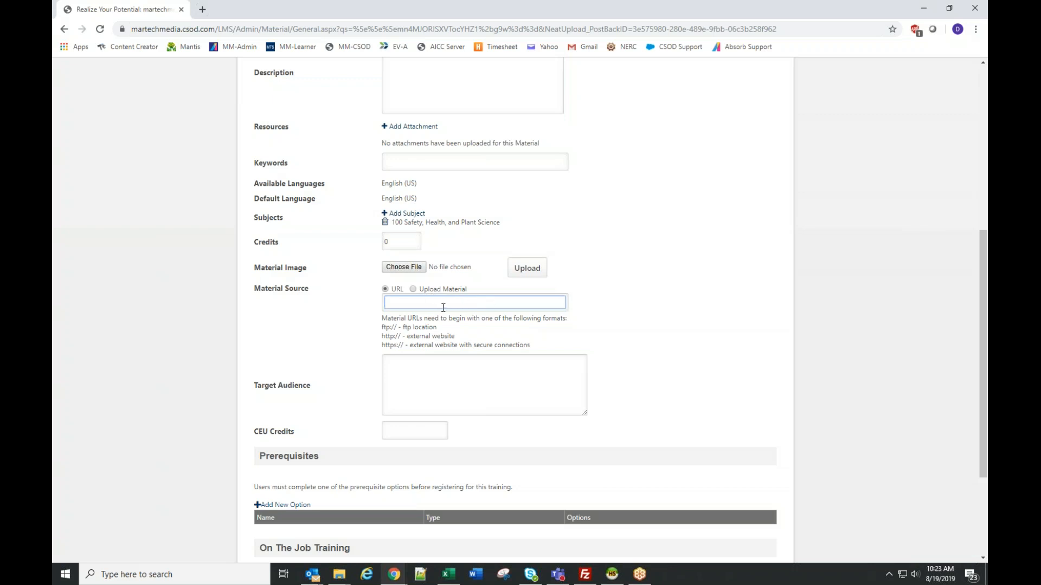
pyautogui.click(414, 289)
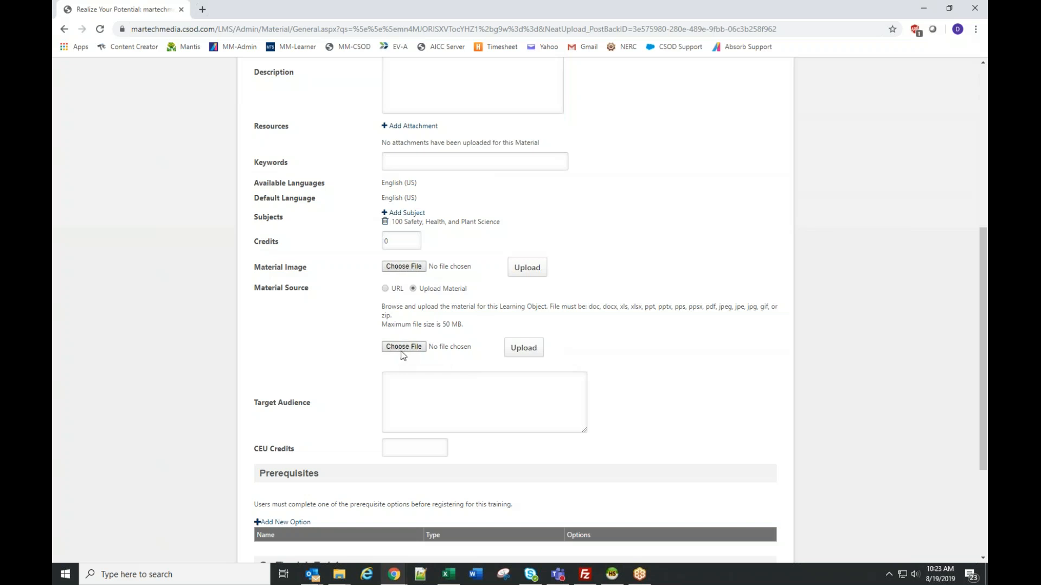
pyautogui.moveTo(441, 325); pyautogui.dragTo(462, 325)
pyautogui.click(644, 327)
pyautogui.moveTo(589, 307); pyautogui.dragTo(693, 307)
pyautogui.click(728, 342)
pyautogui.click(385, 288)
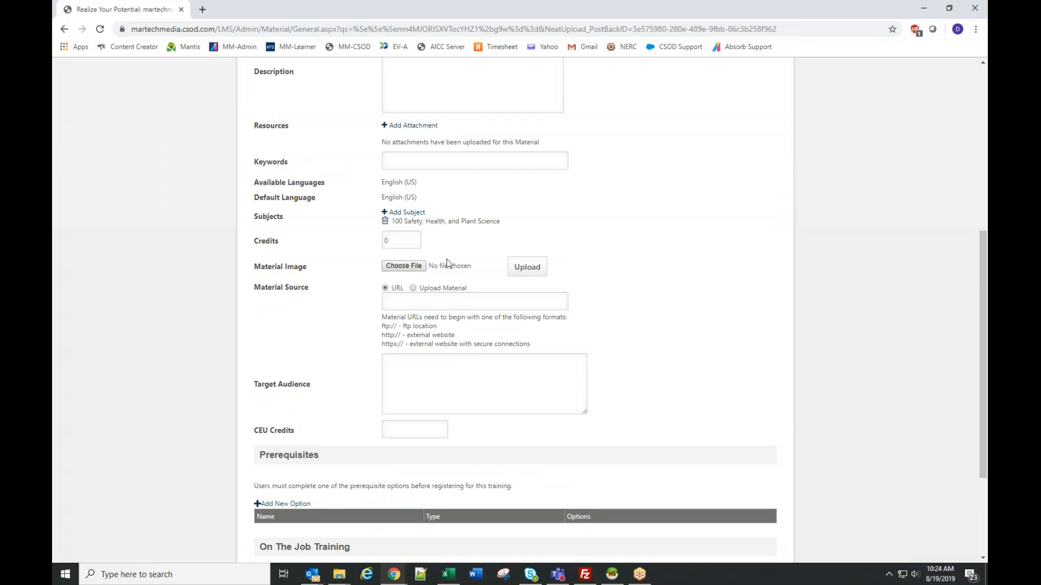
# - Require On The Job Training completion observers for the material
pyautogui.scroll(-3, 634, 263)
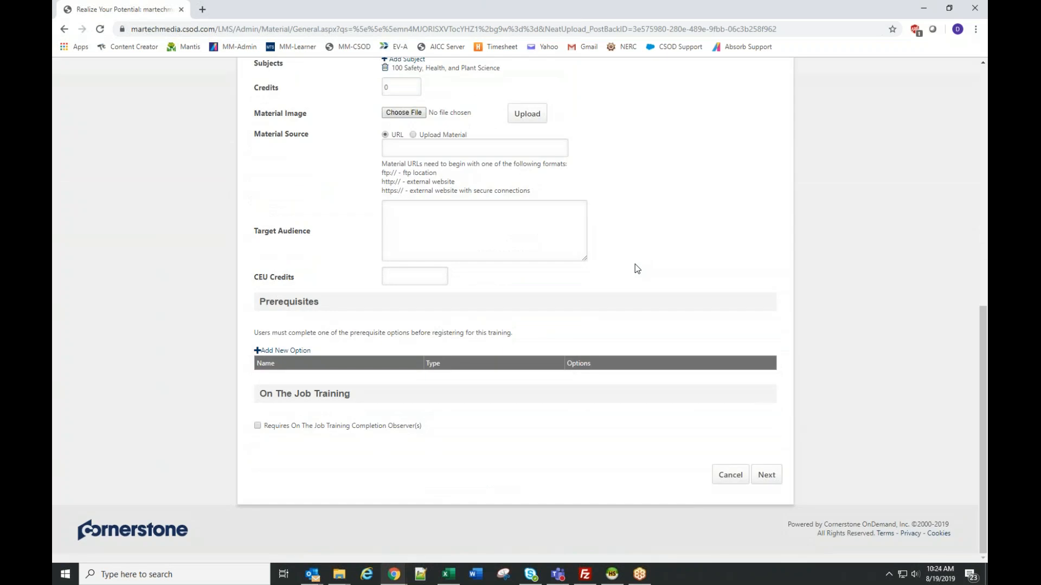
pyautogui.click(257, 425)
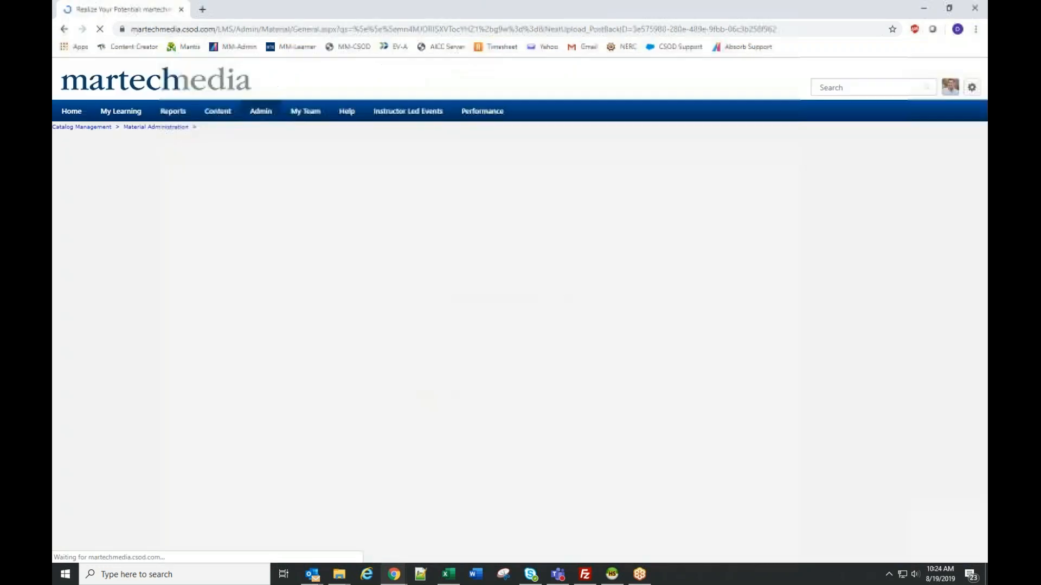
pyautogui.scroll(-3, 542, 353)
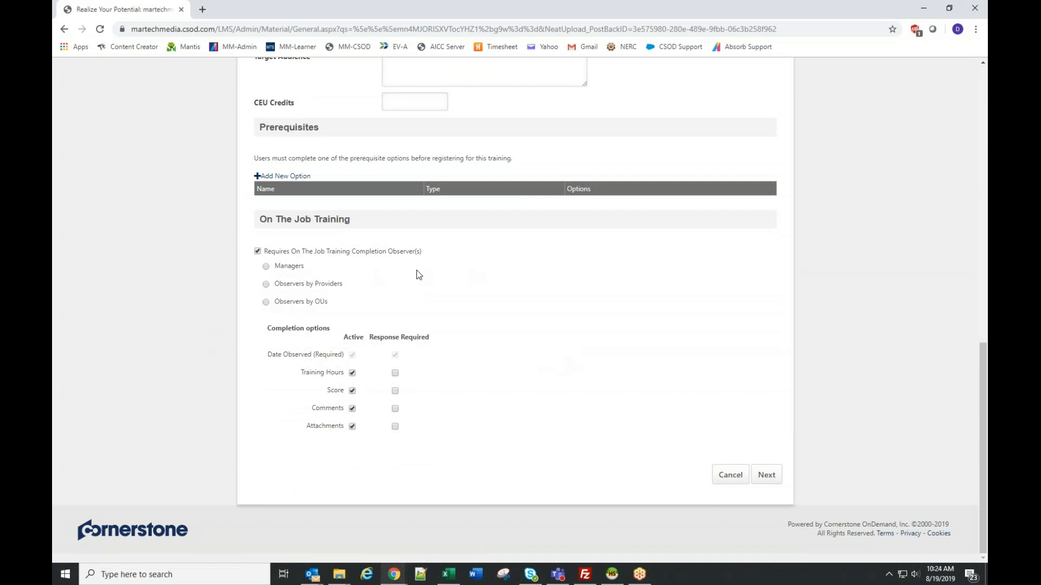
# - Try the Managers and Observers by Providers options and look through the observer provider choices
pyautogui.click(266, 267)
pyautogui.click(266, 285)
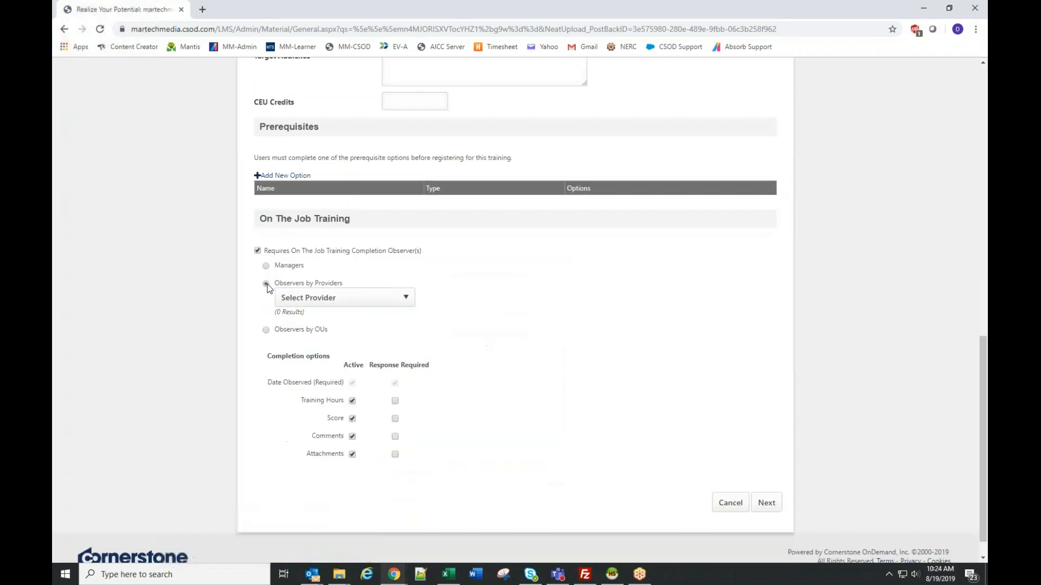
pyautogui.click(379, 298)
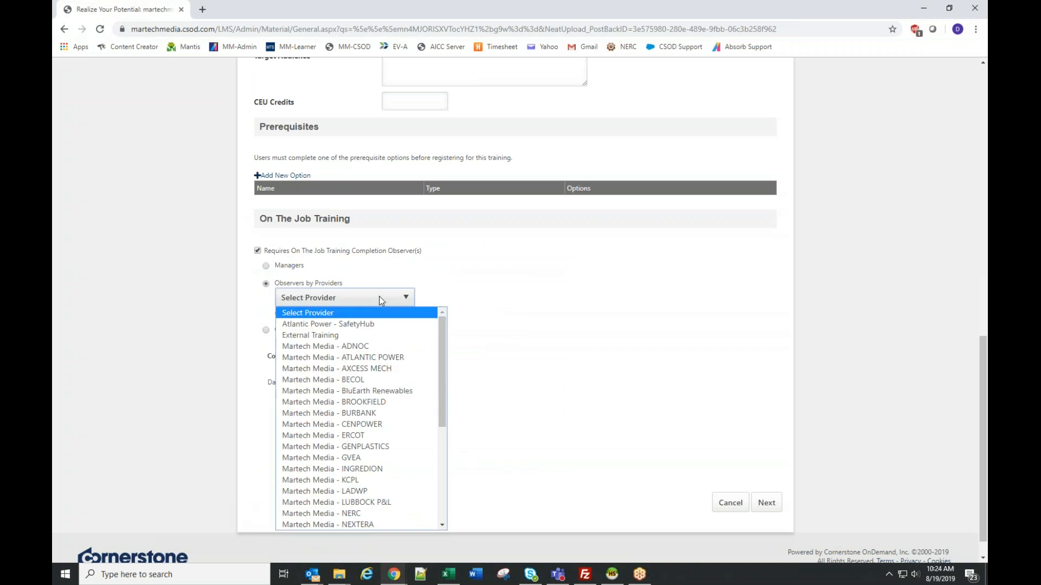
pyautogui.click(620, 284)
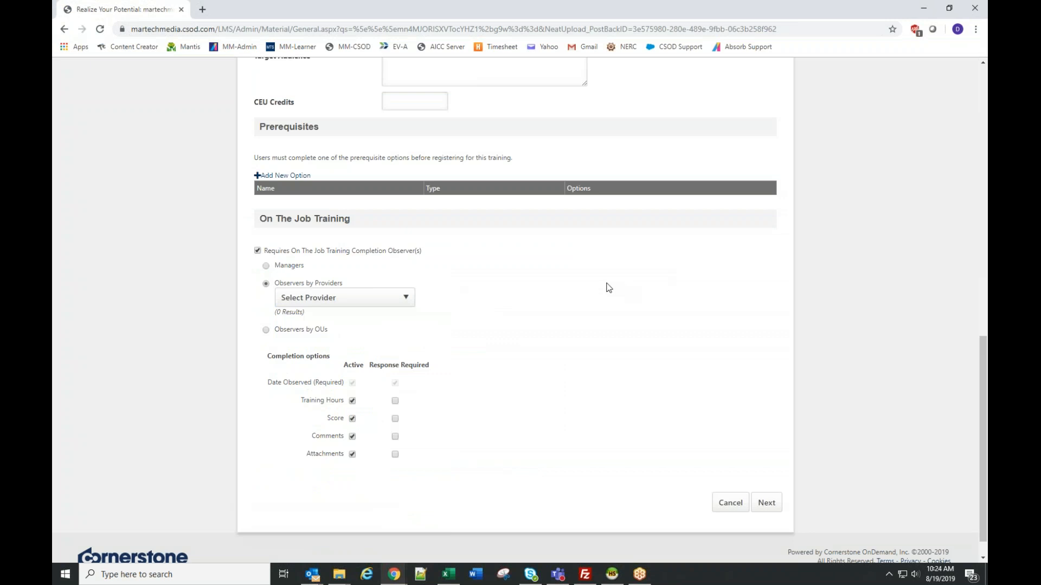
# - Assign observers by OUs using the Users criterion, and find the observer by last name and select that person
pyautogui.click(265, 330)
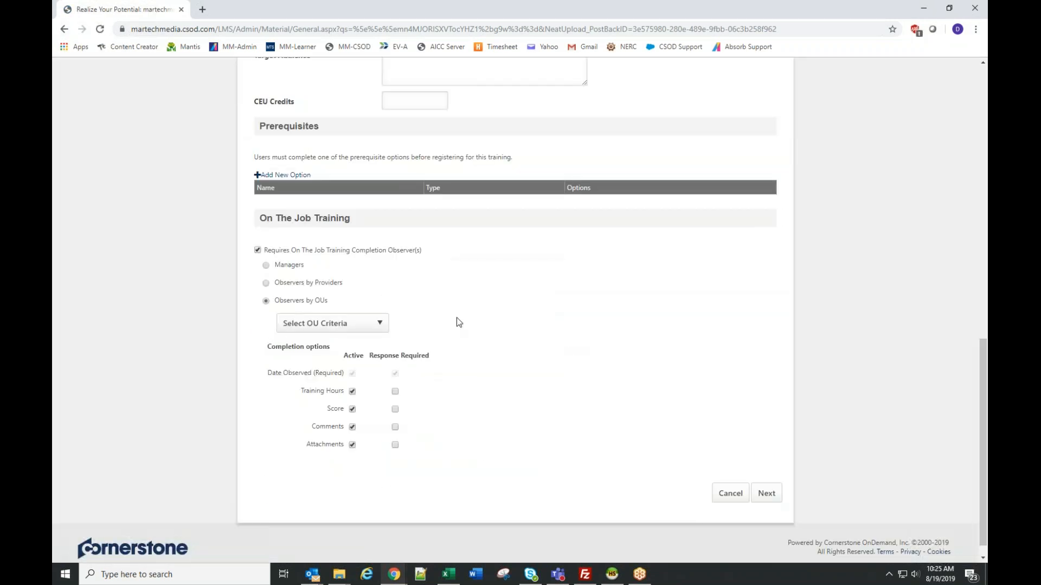
pyautogui.click(328, 325)
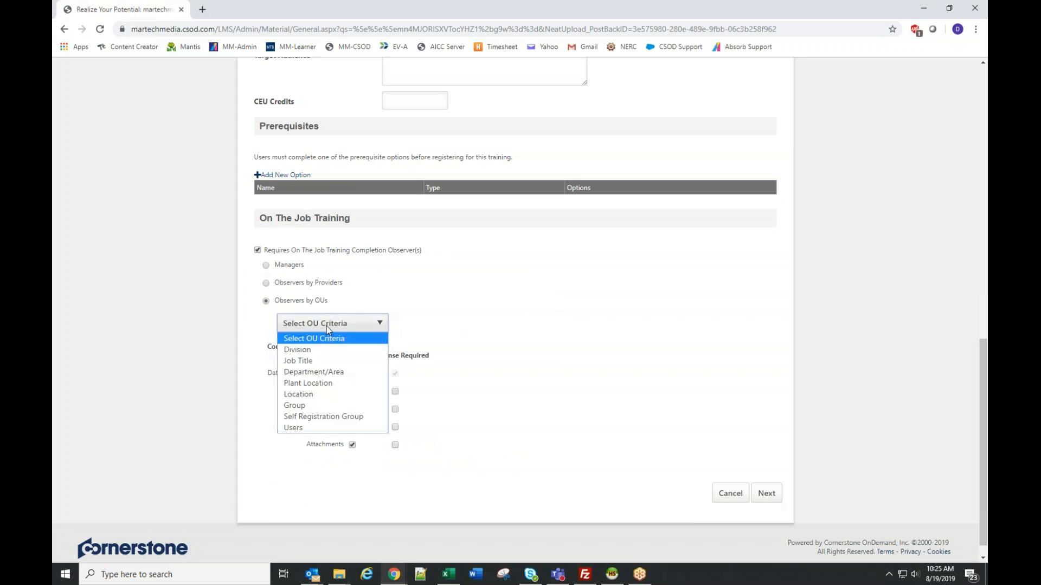
pyautogui.click(295, 430)
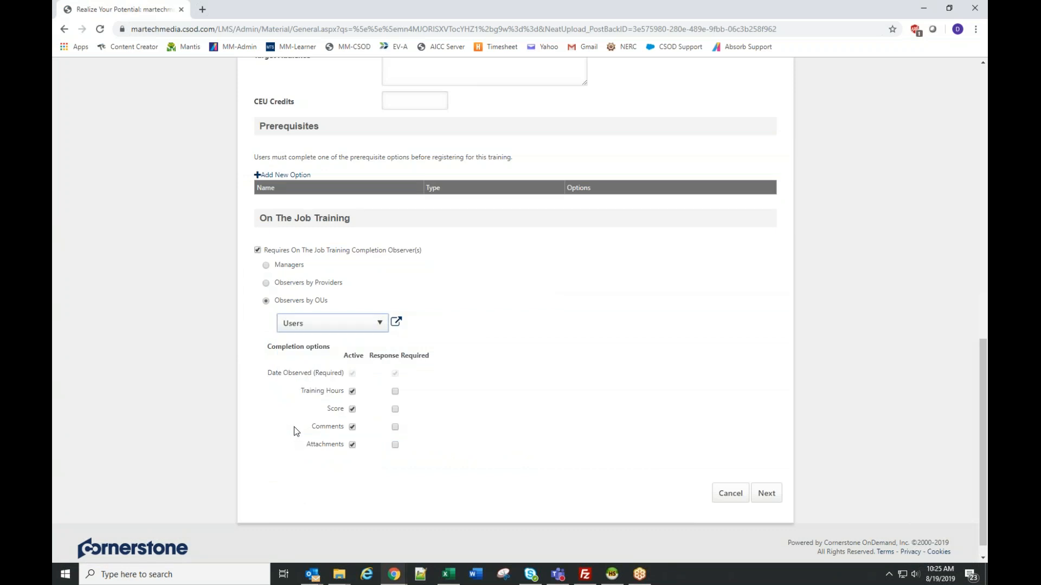
pyautogui.click(397, 323)
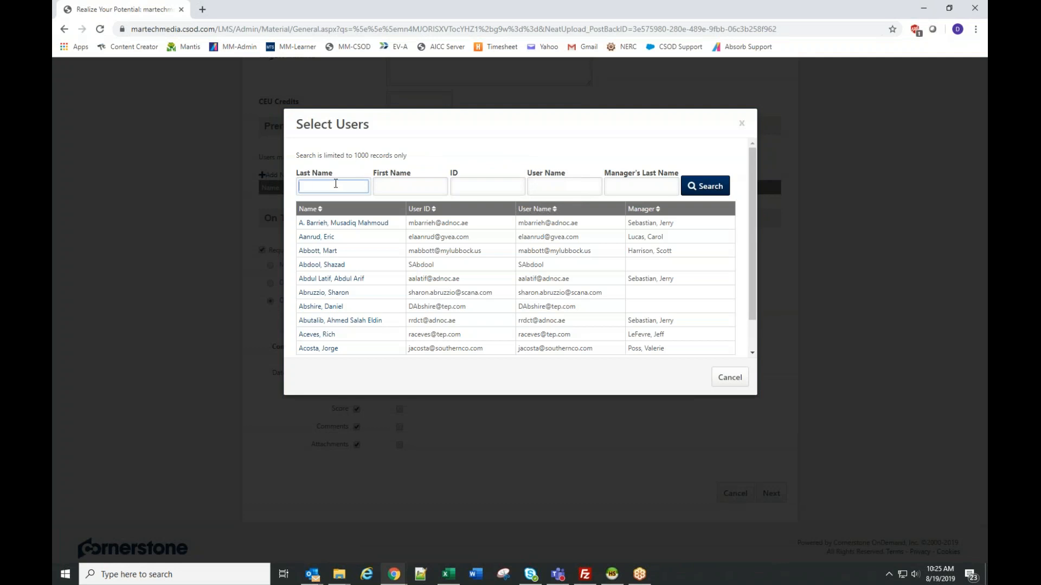
pyautogui.write('hollon')
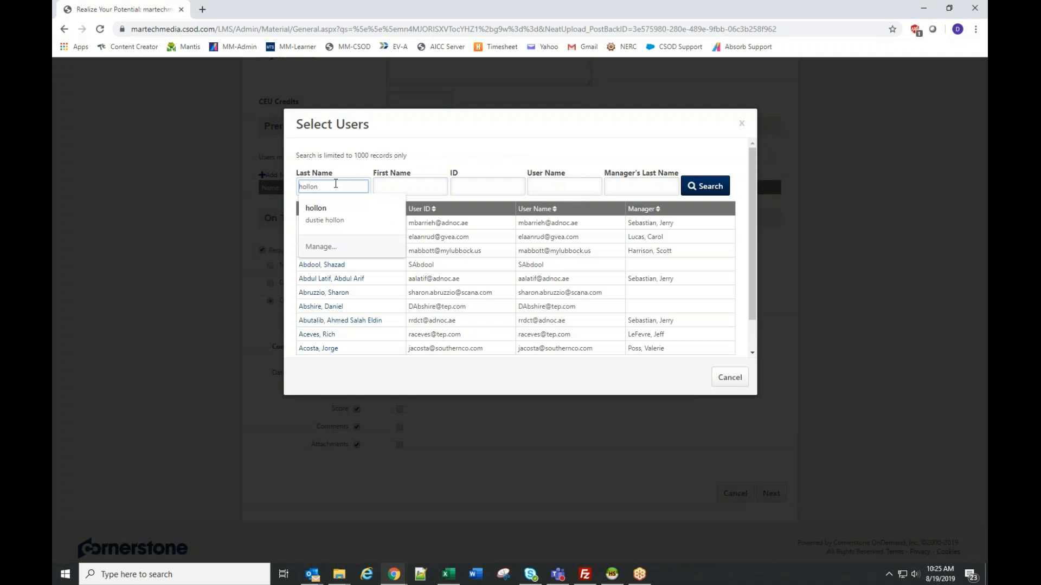
pyautogui.press('Return')
pyautogui.click(341, 237)
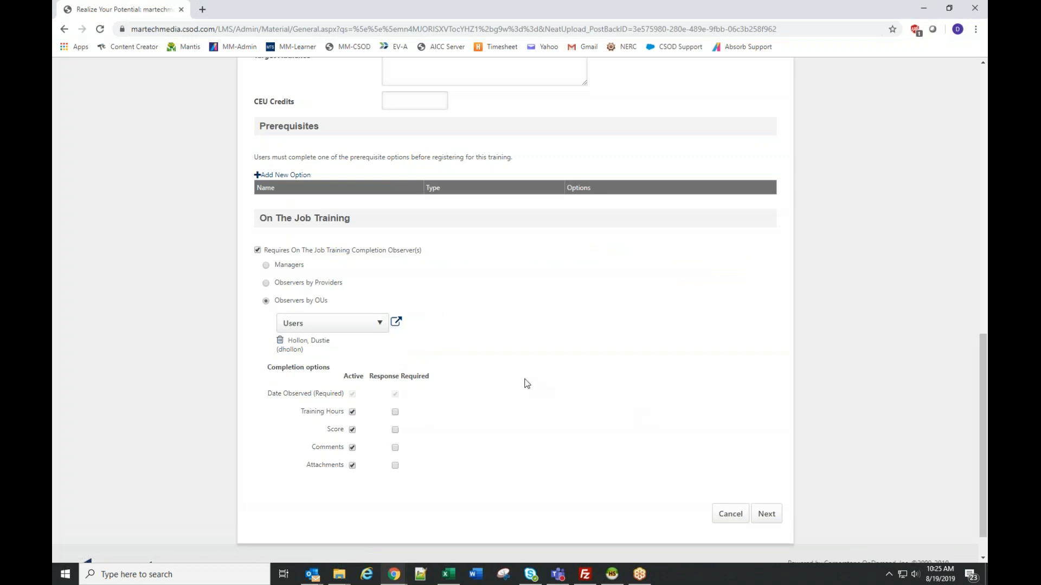
# - Review the material's general details, On The Job Training observer settings and completion options
pyautogui.scroll(-1, 558, 405)
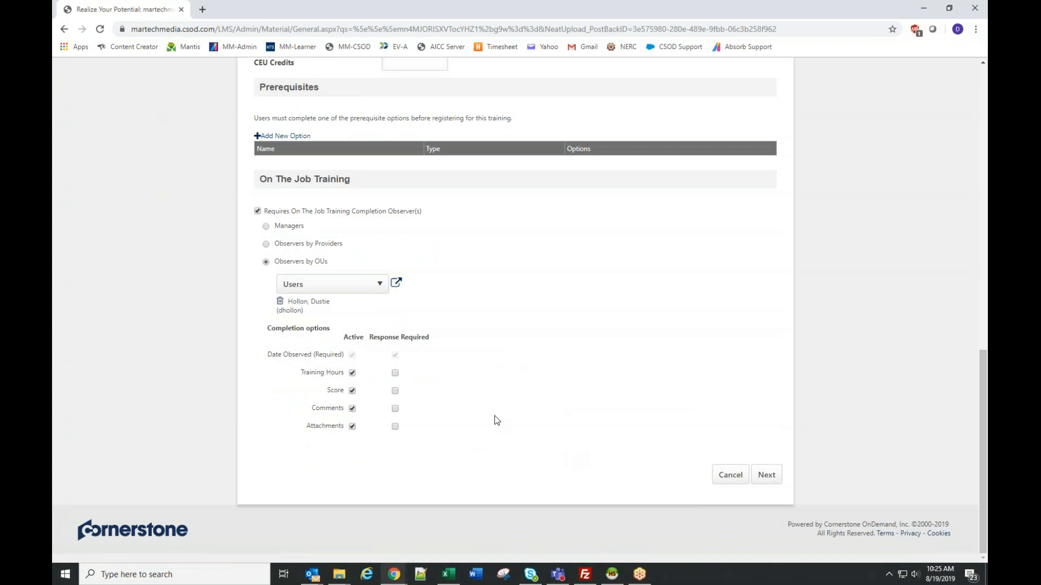
pyautogui.scroll(15, 572, 399)
pyautogui.moveTo(263, 111)
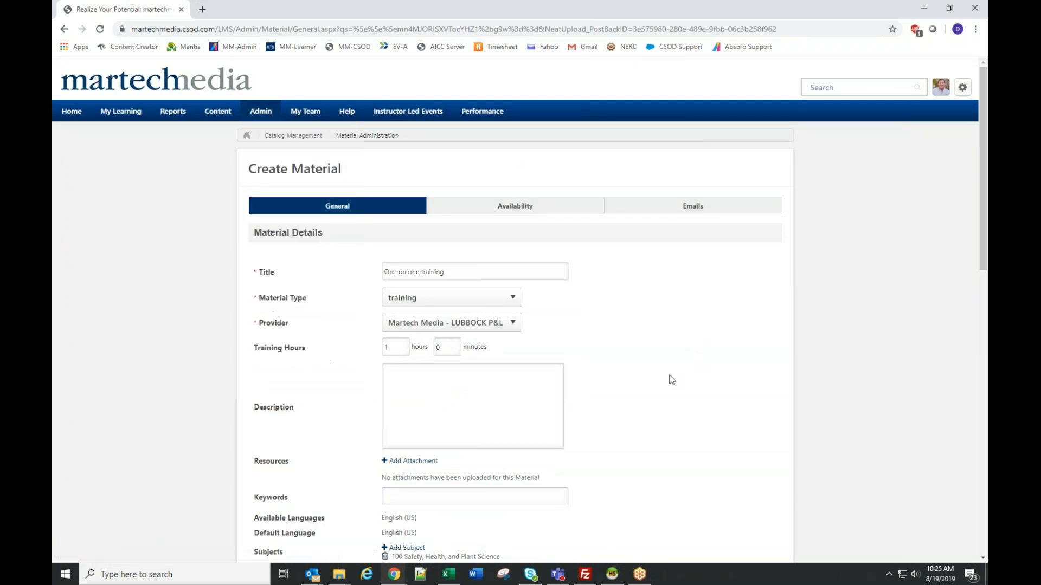
pyautogui.scroll(-5, 670, 380)
pyautogui.scroll(-8, 670, 380)
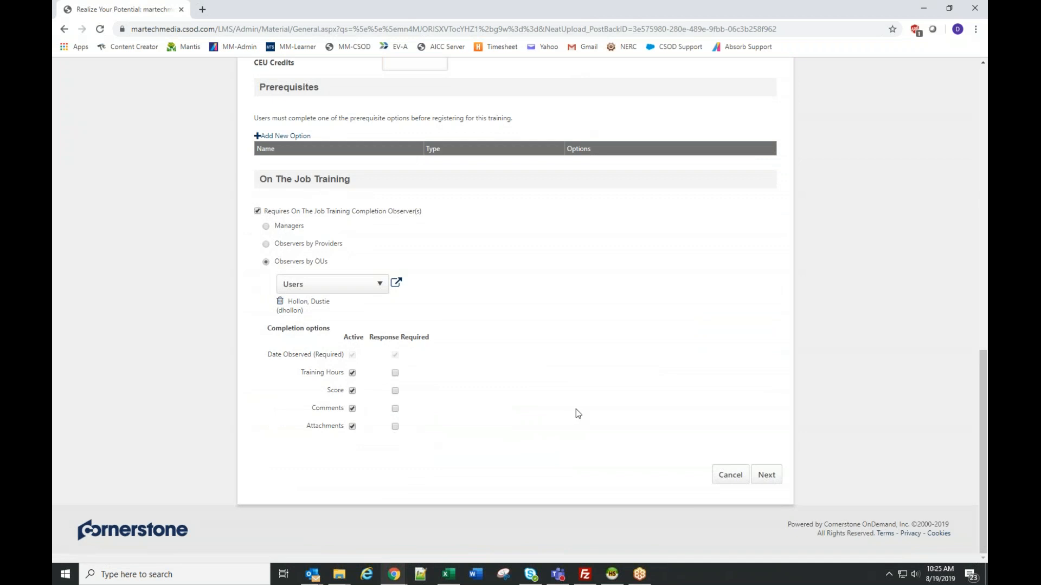
pyautogui.scroll(10, 576, 410)
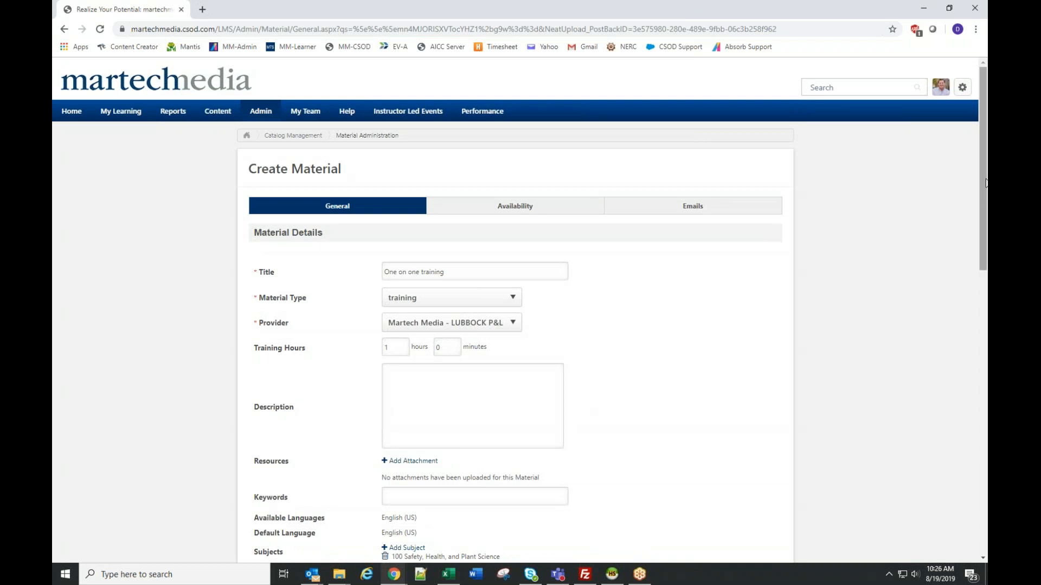
pyautogui.moveTo(984, 181); pyautogui.dragTo(987, 466)
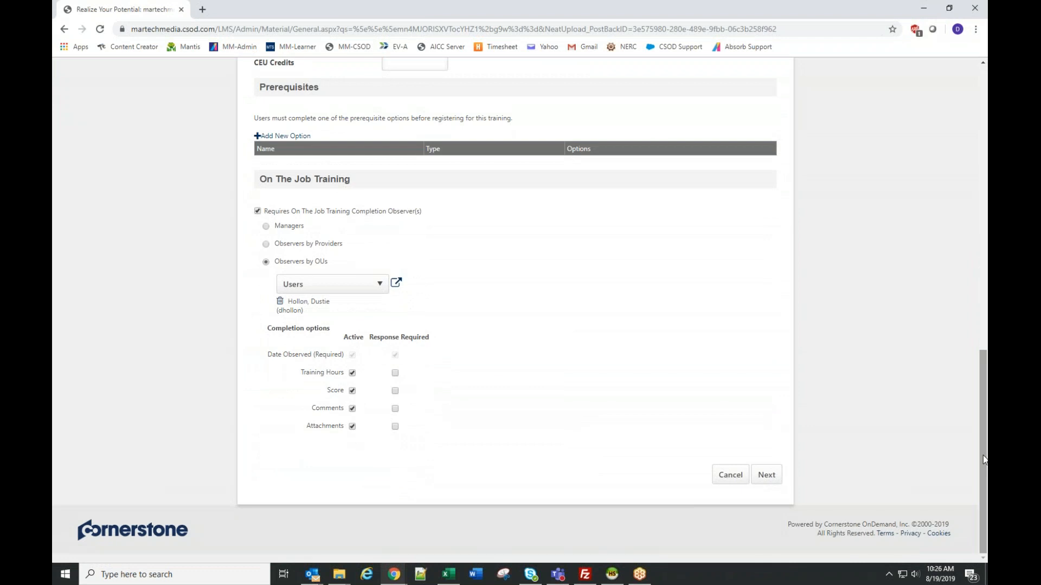
pyautogui.moveTo(981, 448); pyautogui.dragTo(982, 179)
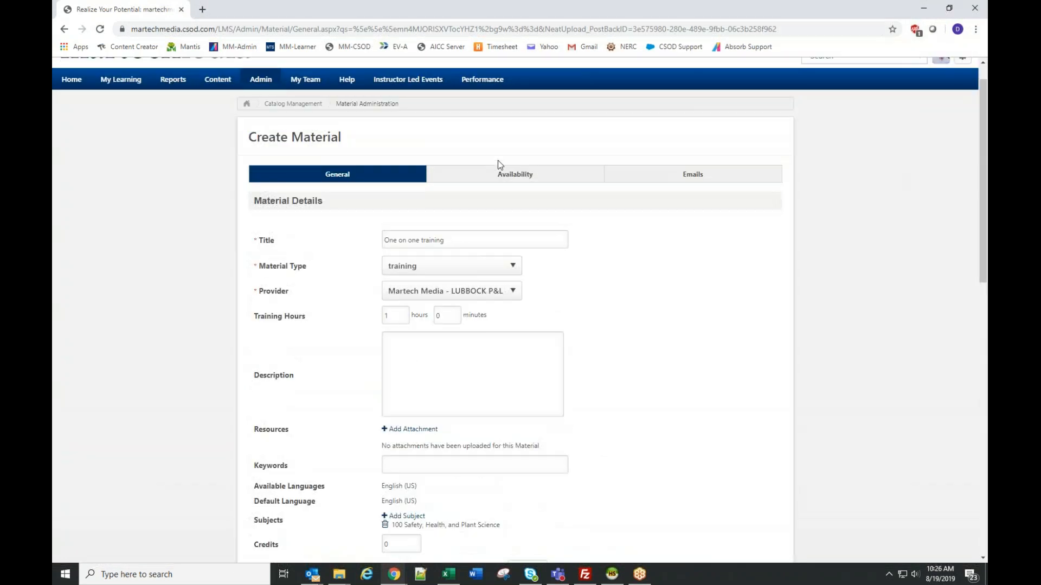
# - Proceed to the material's availability settings and open the user selection for the Users criterion
pyautogui.scroll(-12, 709, 379)
pyautogui.click(765, 477)
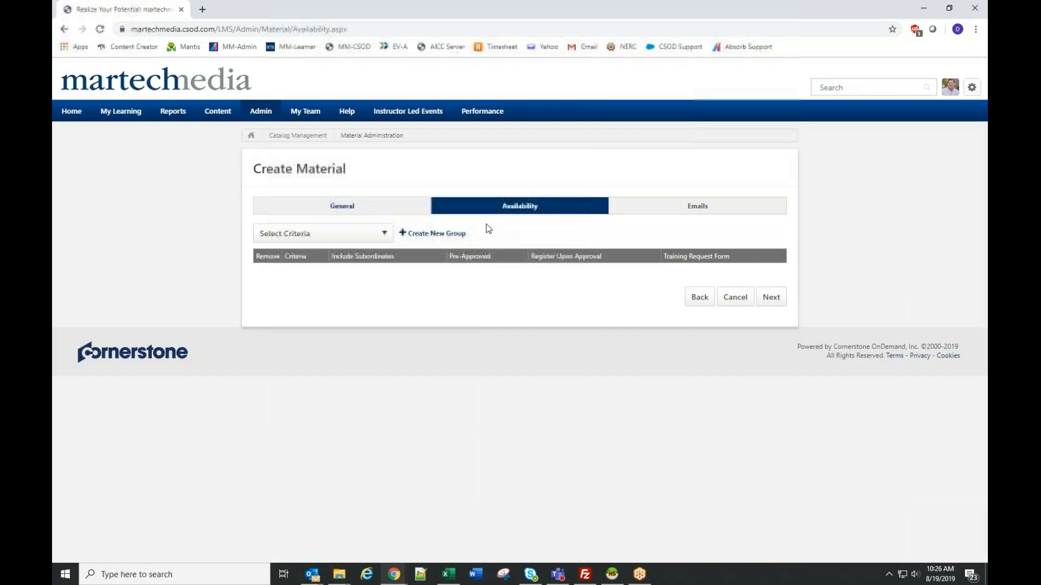
pyautogui.click(293, 232)
pyautogui.click(295, 349)
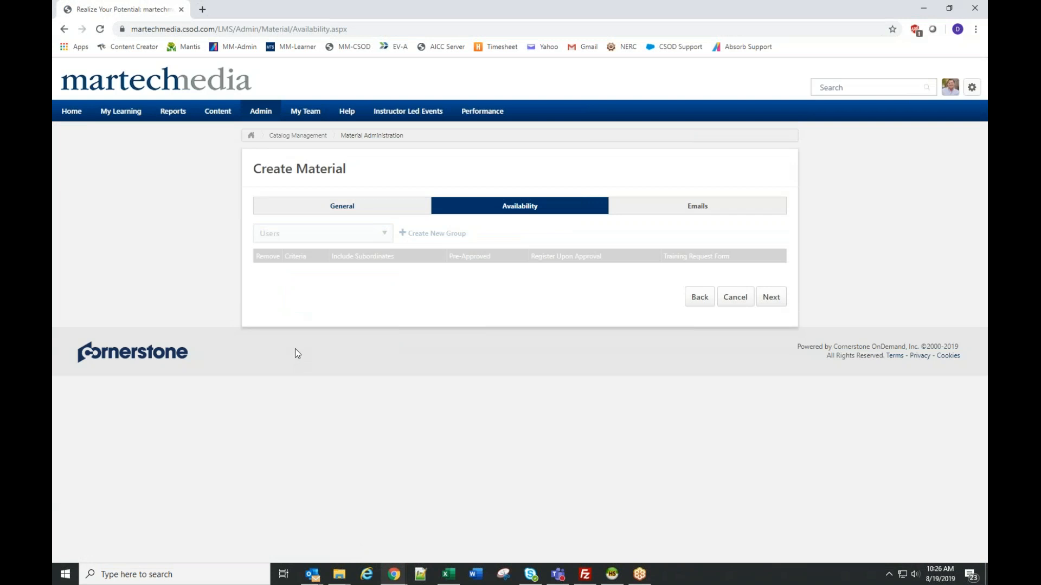
pyautogui.click(405, 232)
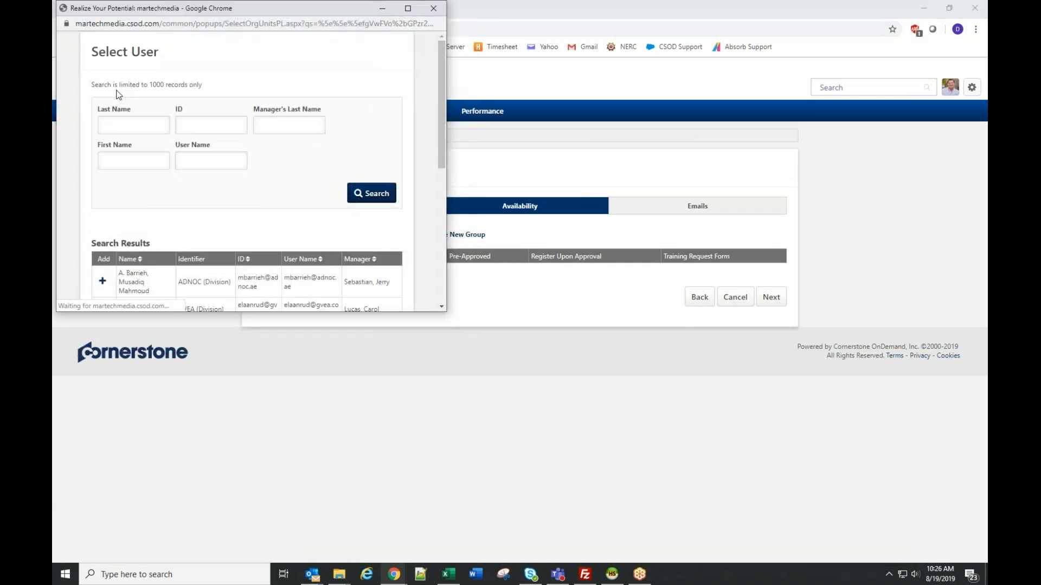
# - Search for the user by last name and add that person to the material's availability
pyautogui.click(119, 125)
pyautogui.write('hollon')
pyautogui.press('Return')
pyautogui.scroll(-2, 86, 198)
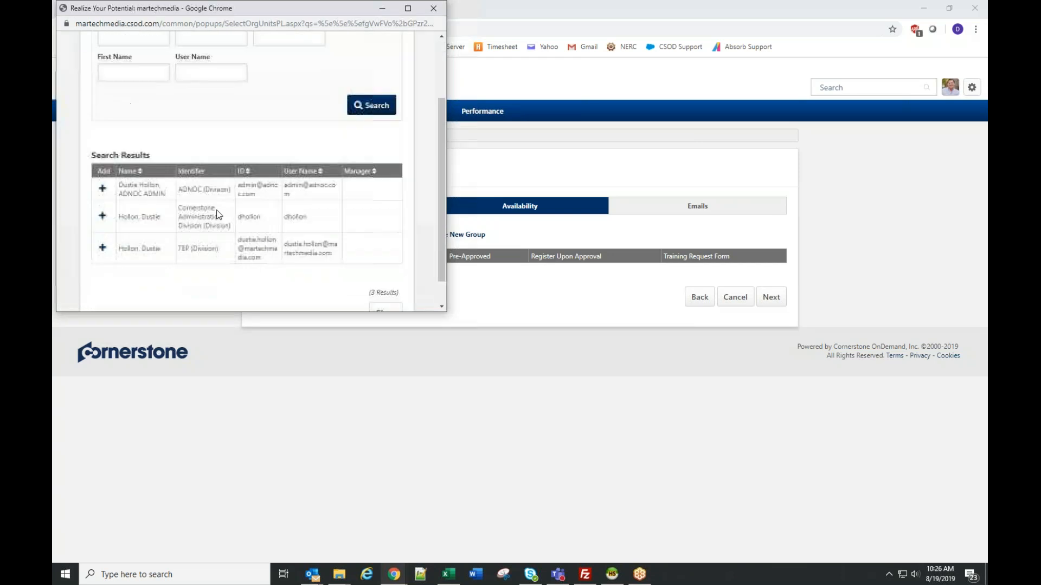
pyautogui.click(102, 192)
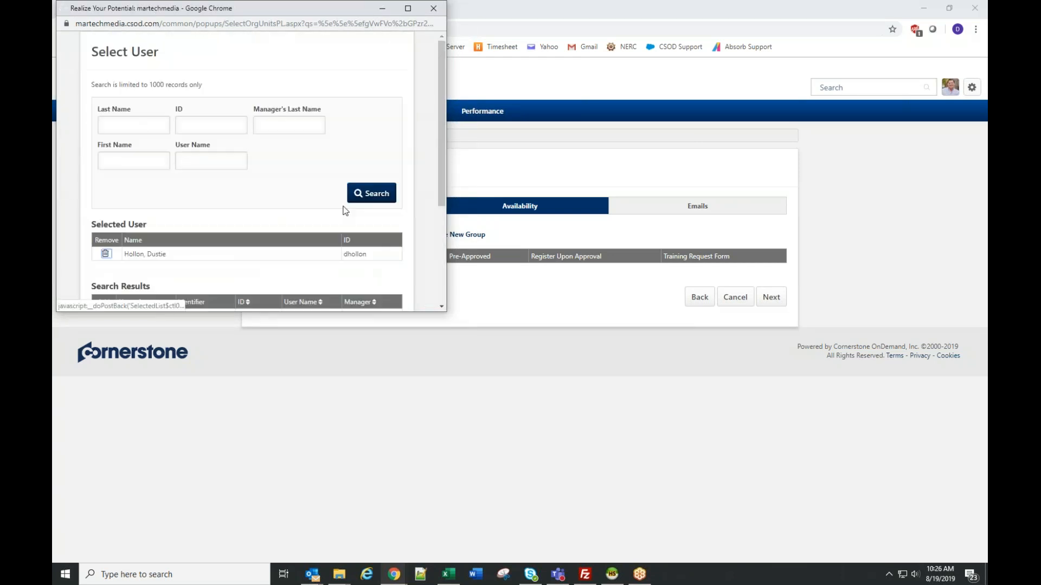
pyautogui.scroll(-3, 382, 228)
pyautogui.click(387, 284)
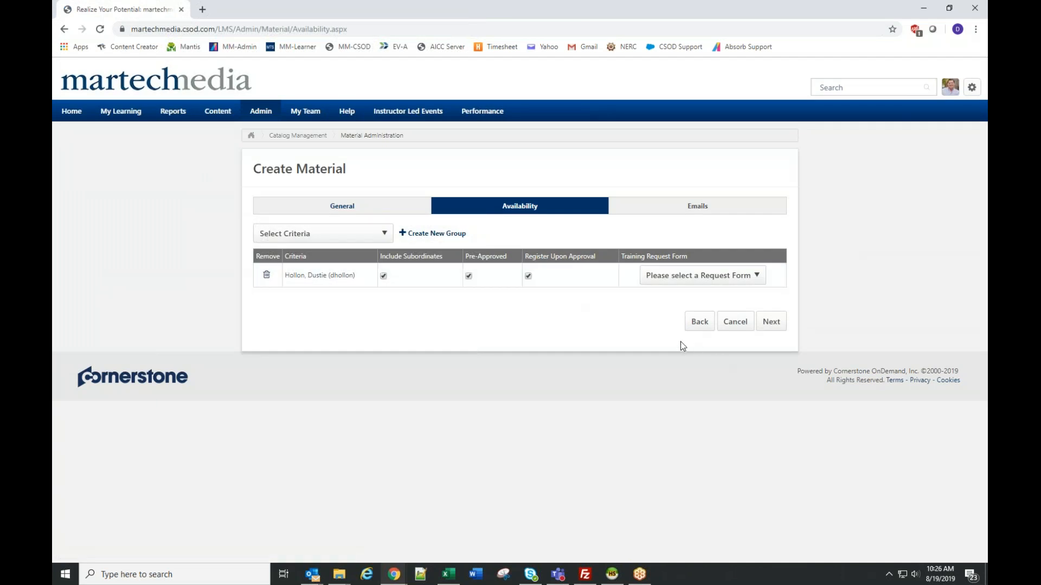
# - Recheck the material's On The Job Training and availability settings, and save the material with the System Defaults emails
pyautogui.click(769, 321)
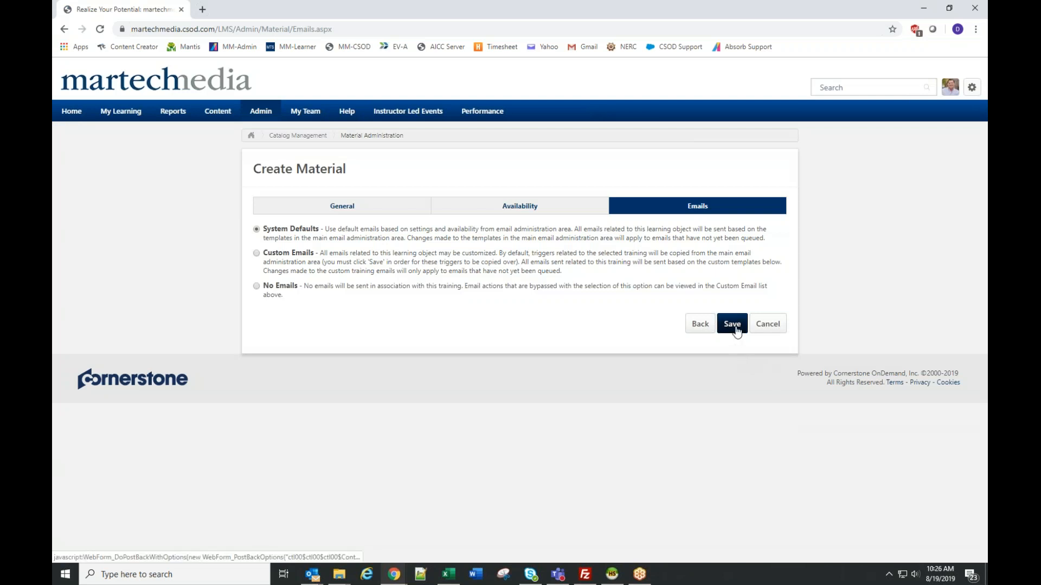
pyautogui.click(700, 325)
pyautogui.click(700, 321)
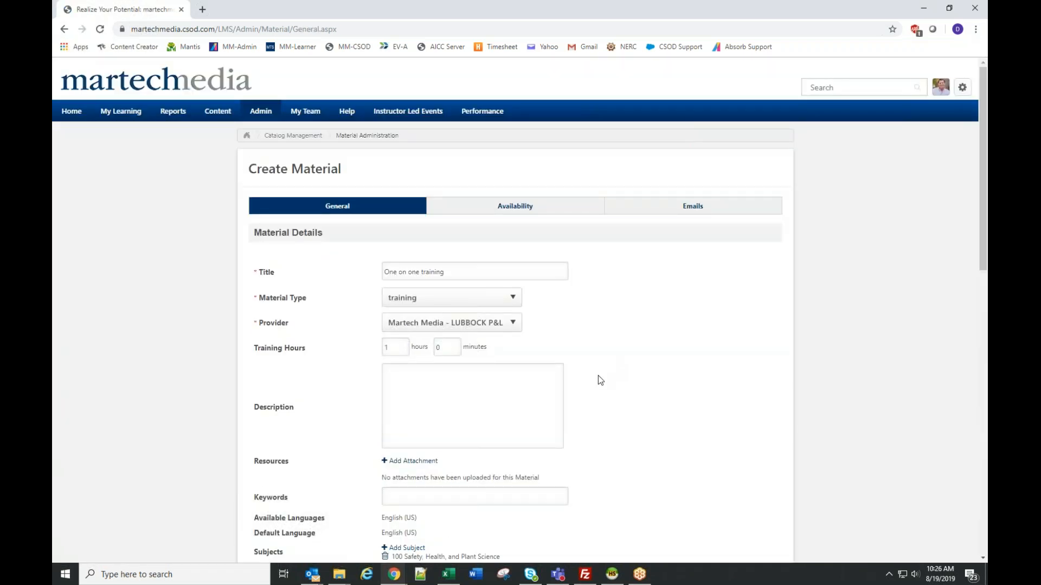
pyautogui.scroll(-15, 598, 378)
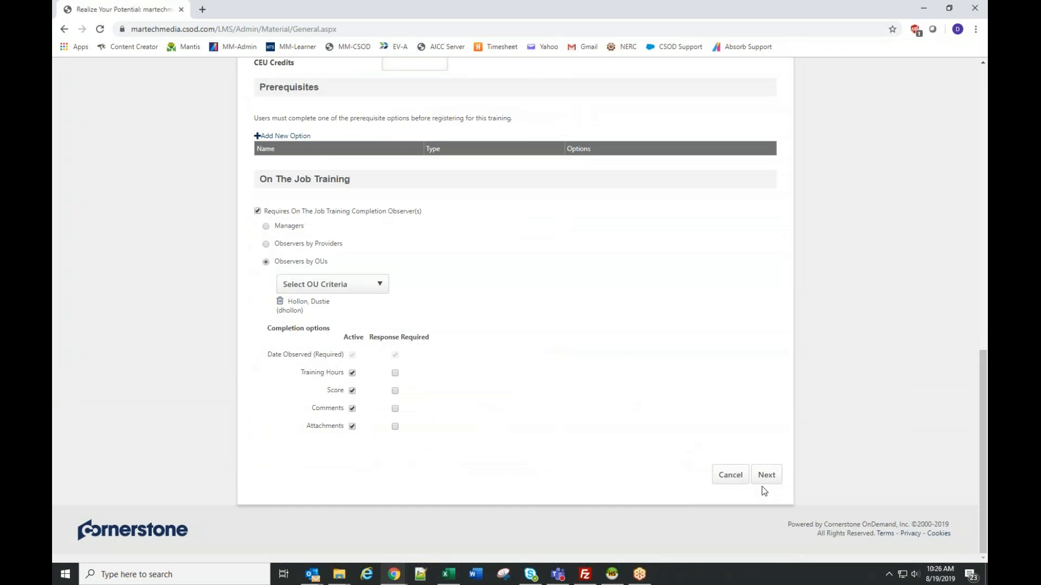
pyautogui.click(764, 478)
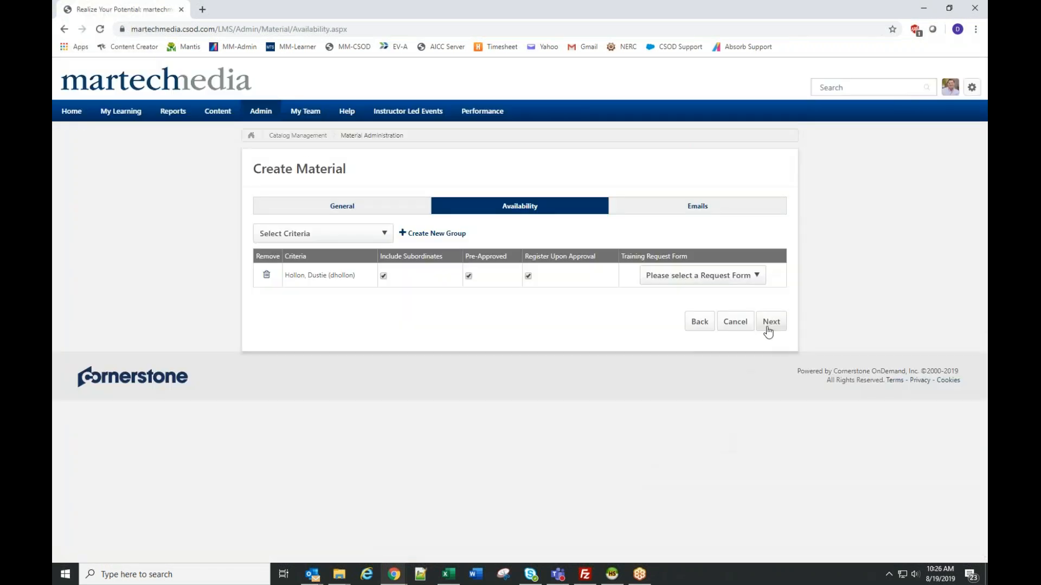
pyautogui.click(768, 323)
pyautogui.click(733, 332)
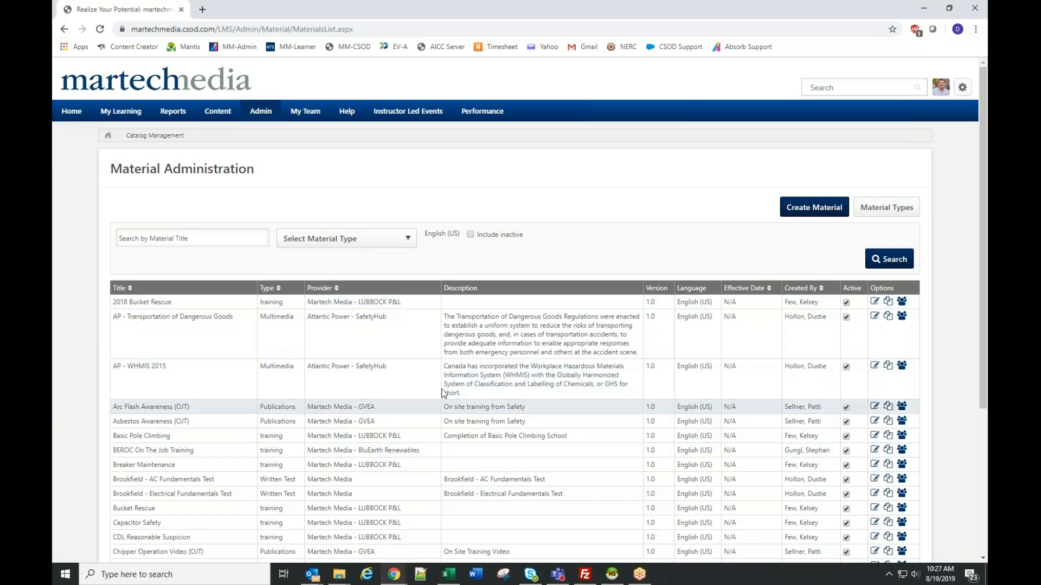
# - Examine the availability and On The Job Training settings of the "Confined Space & Air Monitors" material, and leave it without changes
pyautogui.scroll(-1, 498, 388)
pyautogui.scroll(-4, 497, 389)
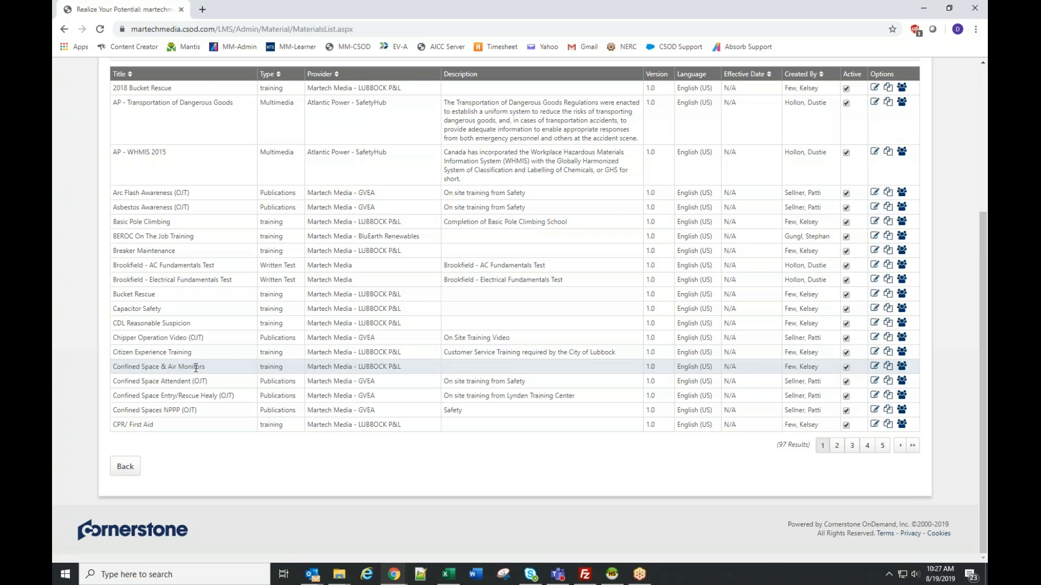
pyautogui.click(875, 369)
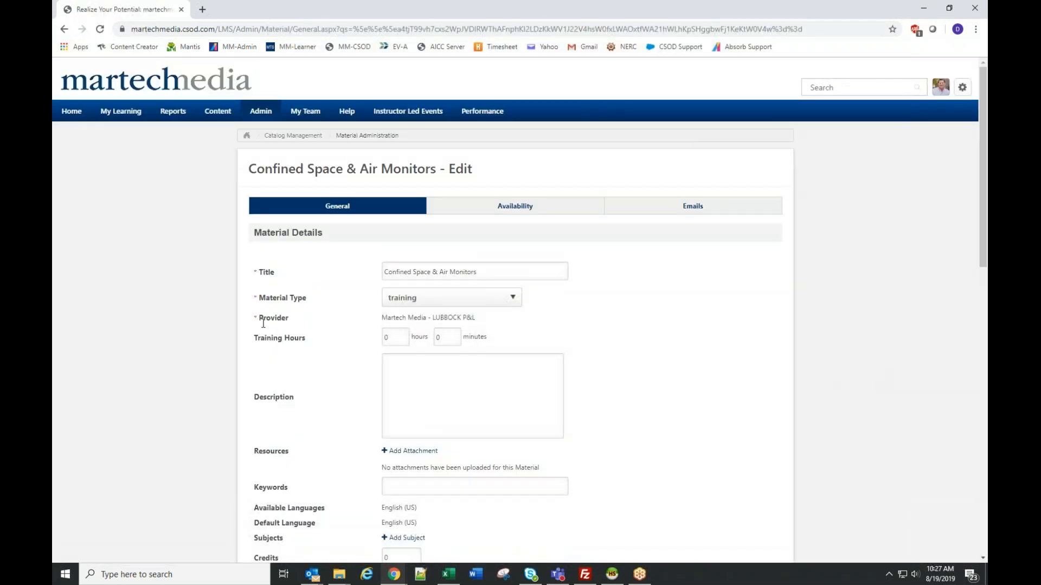
pyautogui.click(515, 206)
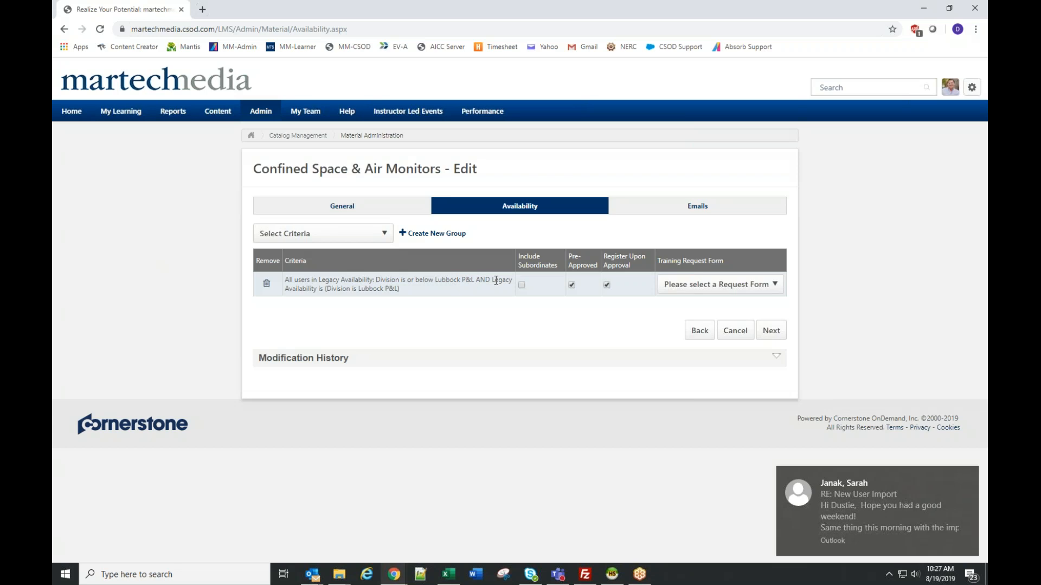
pyautogui.click(700, 332)
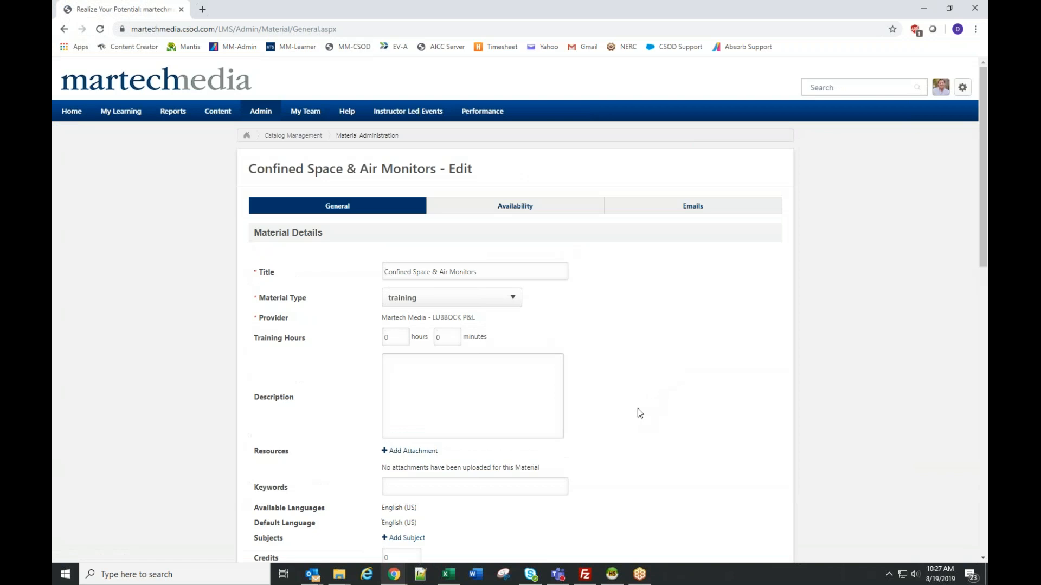
pyautogui.scroll(-10, 645, 404)
pyautogui.scroll(-2, 636, 412)
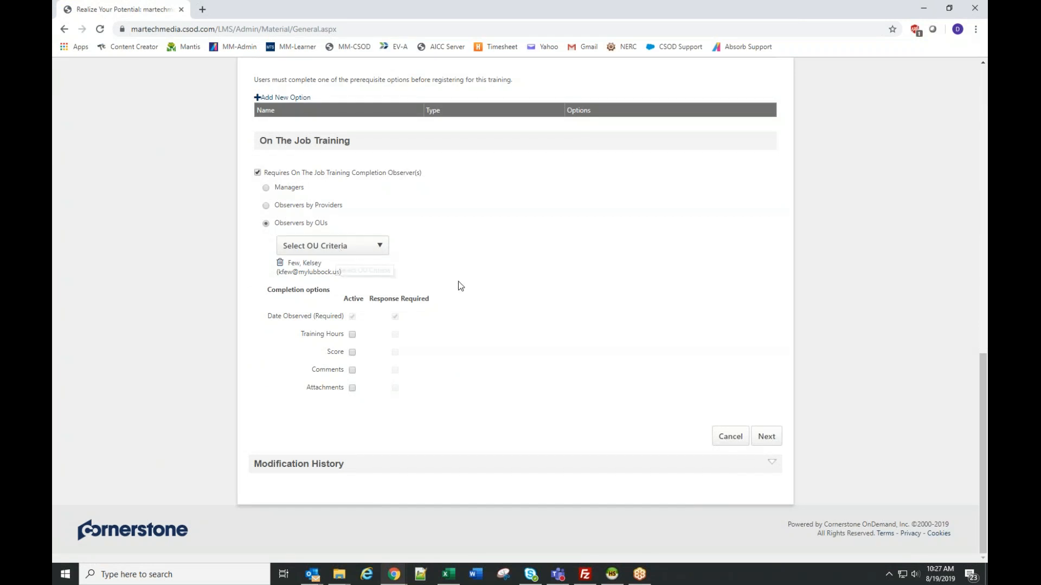
pyautogui.click(732, 438)
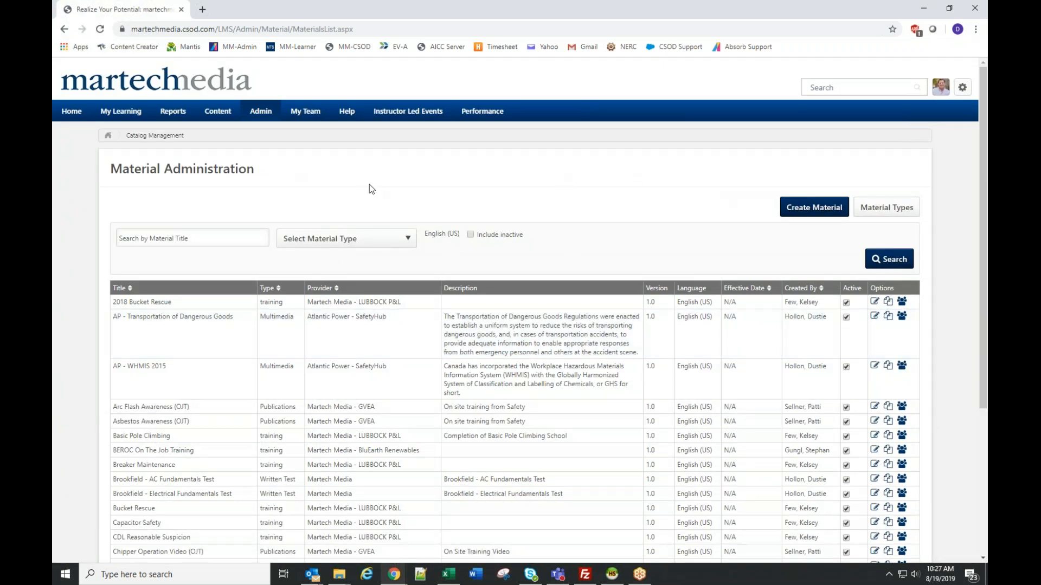
# - Create a new standard assignment in the Learning Assignment Tool and title it "One on one training assignment"
pyautogui.moveTo(263, 112)
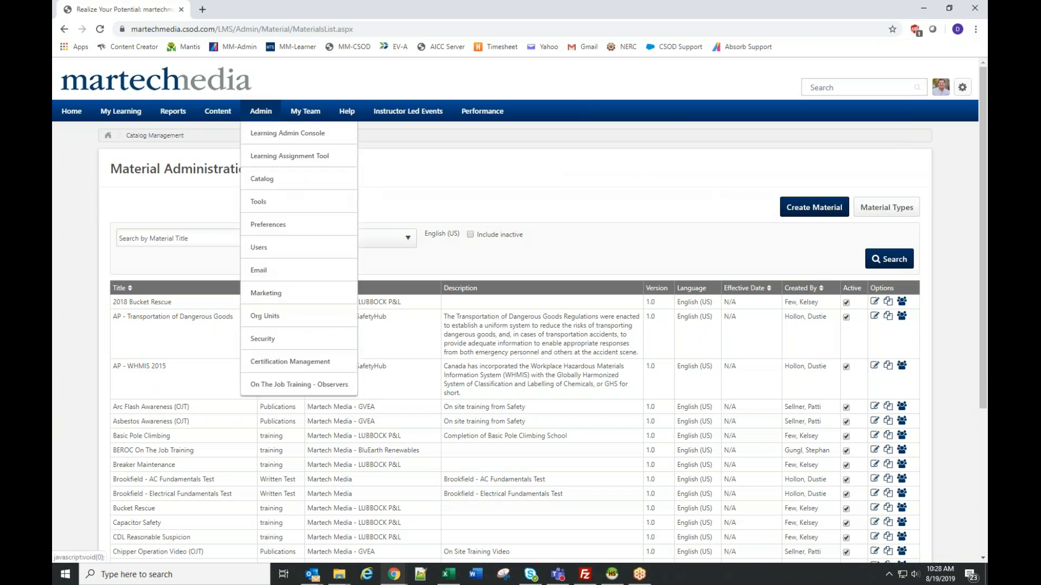
pyautogui.click(274, 157)
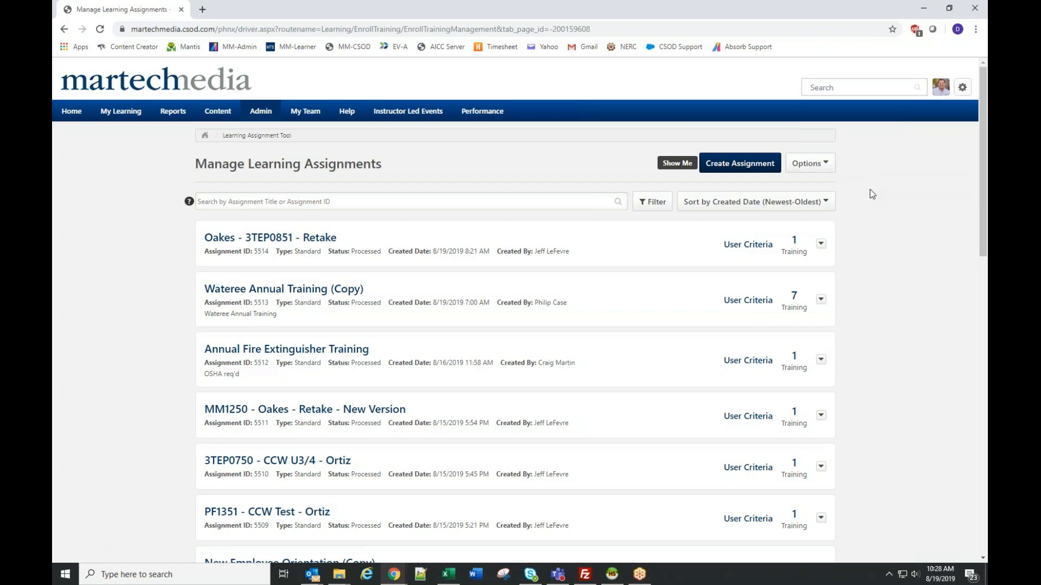
pyautogui.click(674, 168)
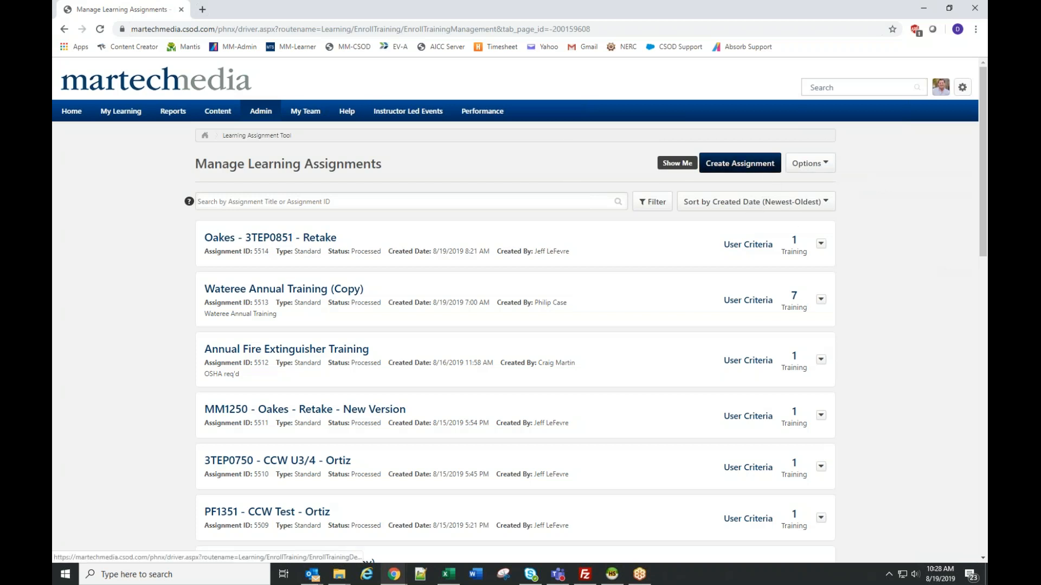
pyautogui.click(740, 163)
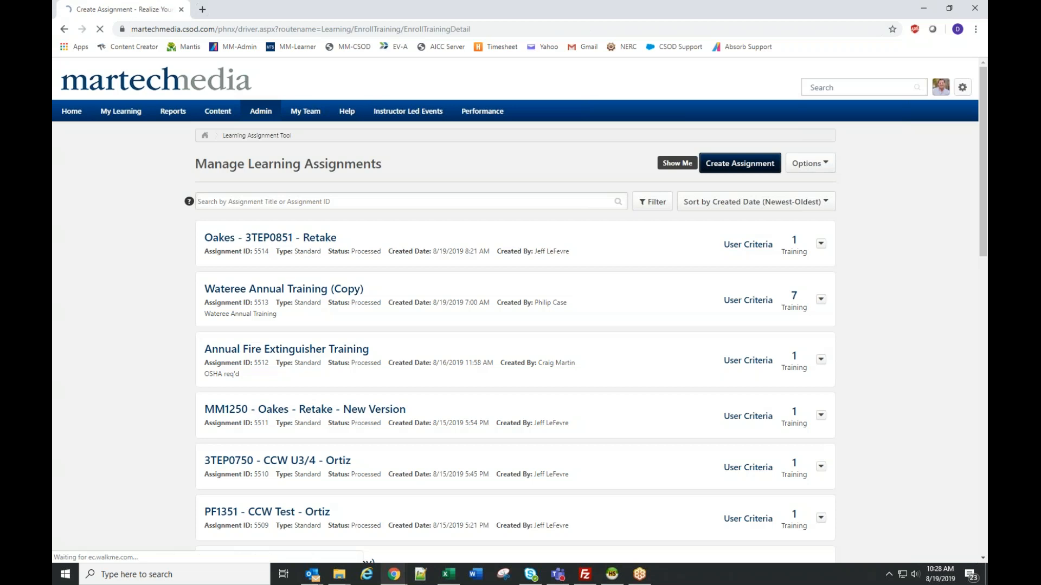
pyautogui.scroll(-2, 532, 346)
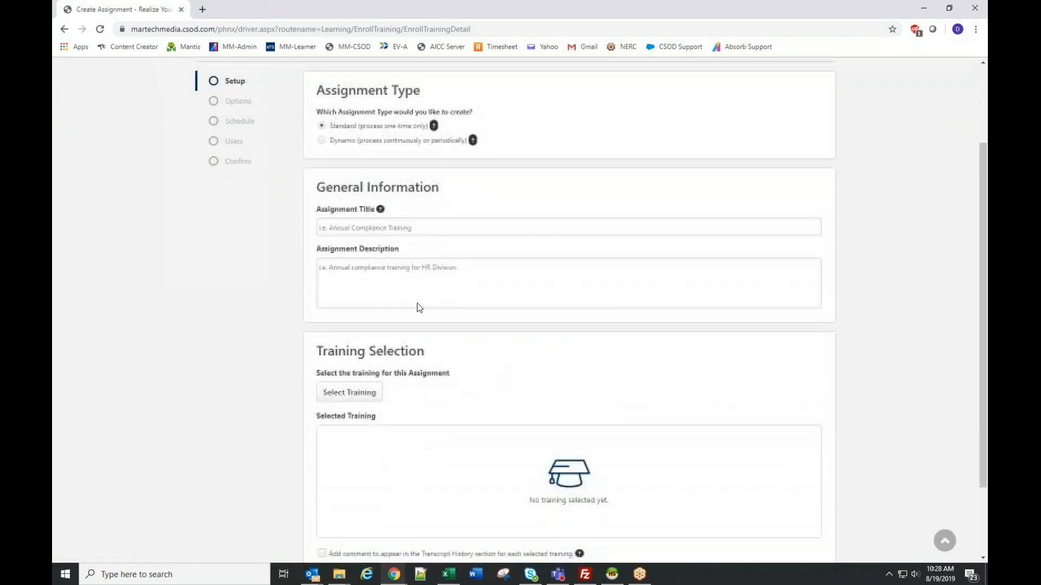
pyautogui.click(412, 229)
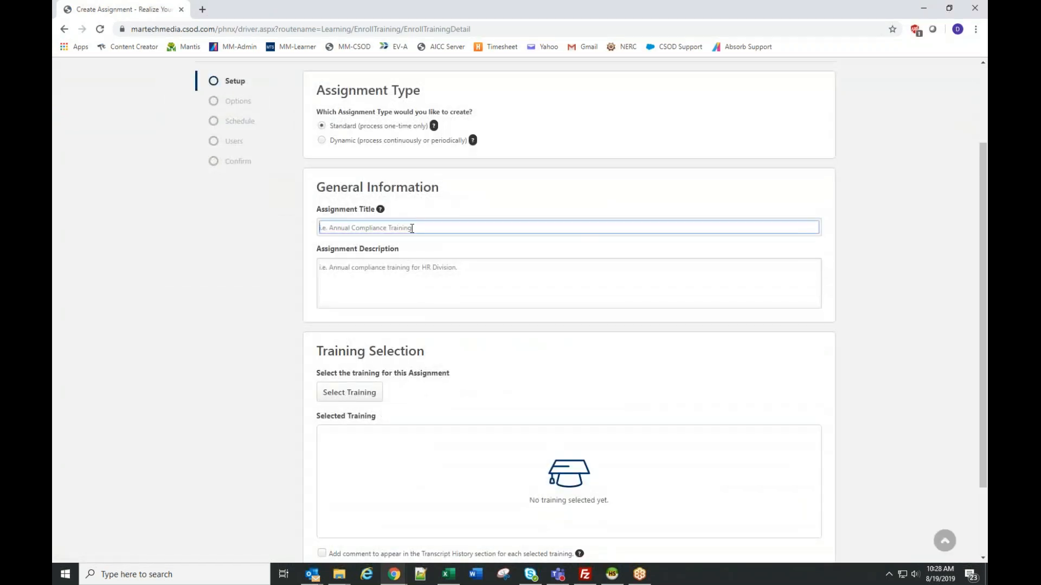
pyautogui.write('One on one training assignment')
# - Search the assignment's training selection for "one on one" and look through the results
pyautogui.click(361, 395)
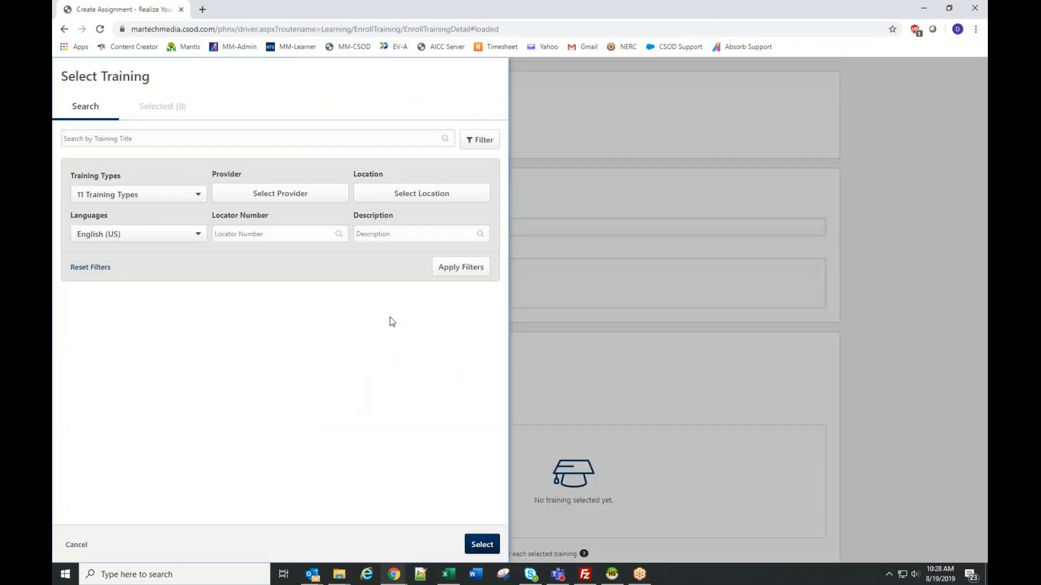
pyautogui.click(190, 139)
pyautogui.write('one on one')
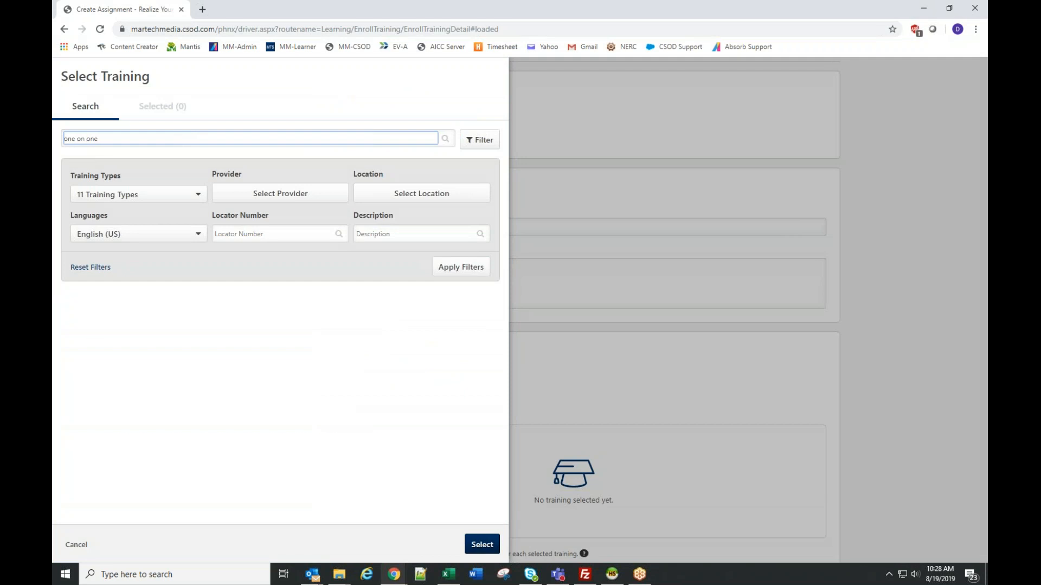
pyautogui.press('Return')
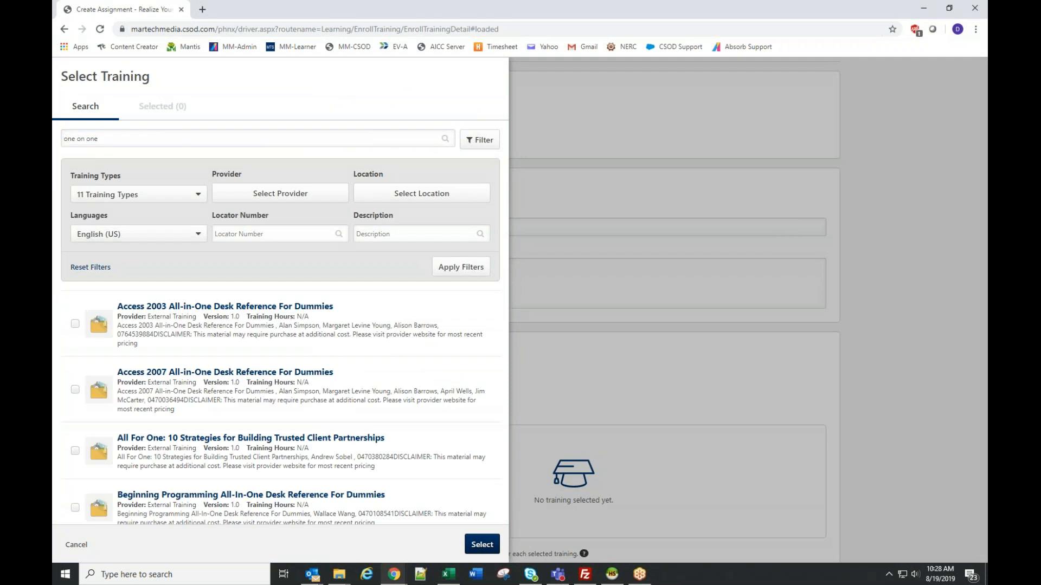
pyautogui.scroll(-10, 236, 334)
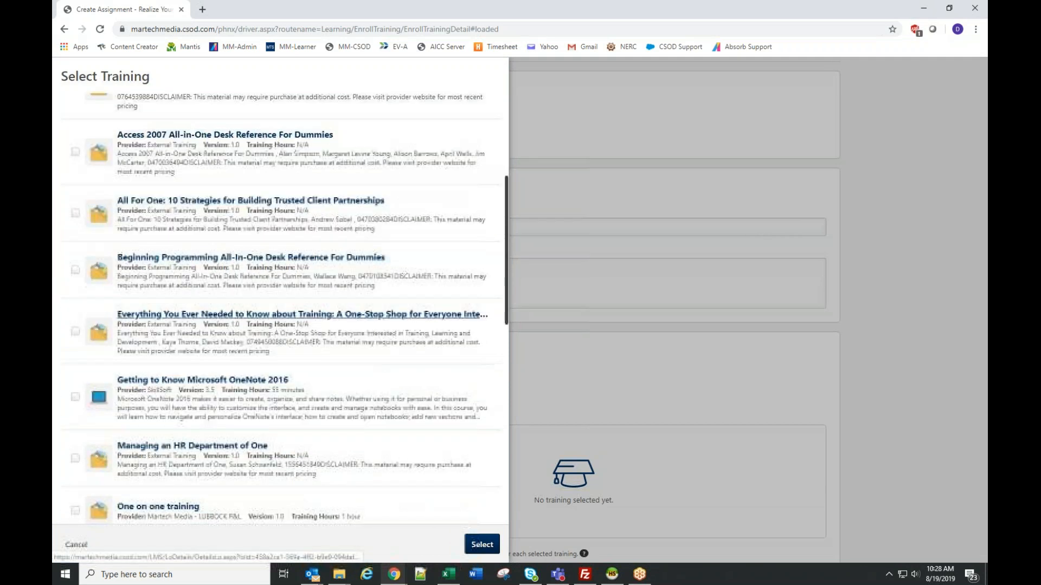
pyautogui.scroll(-3, 236, 333)
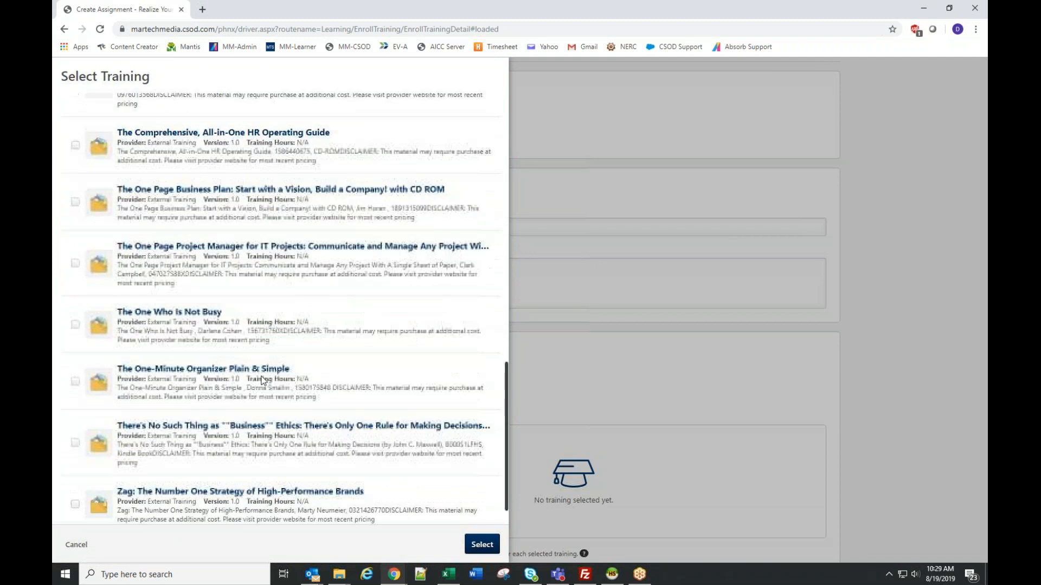
pyautogui.scroll(12, 236, 333)
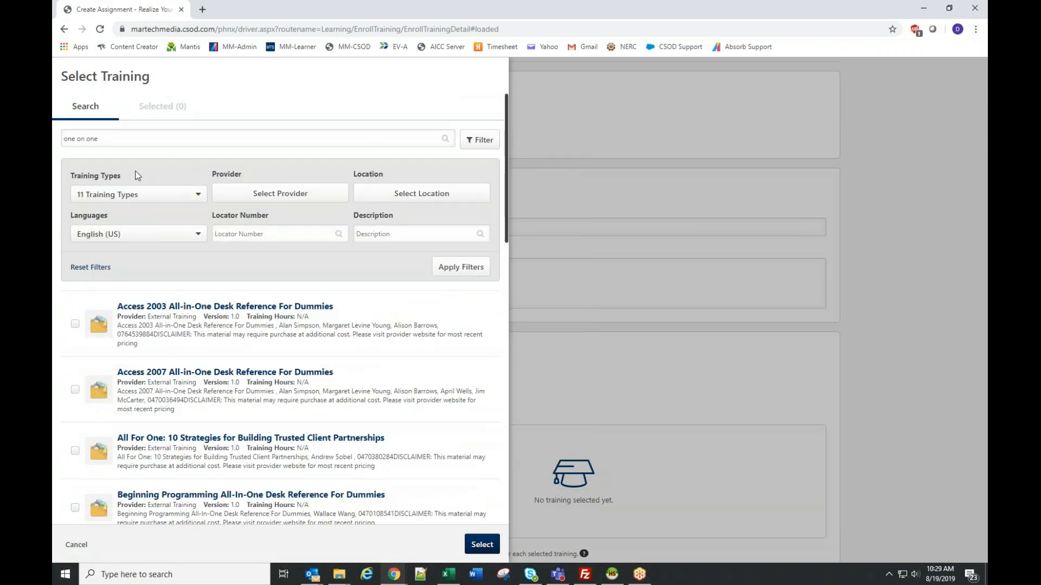
# - Filter the training search to the Material training type only and look through the filtered list
pyautogui.click(130, 196)
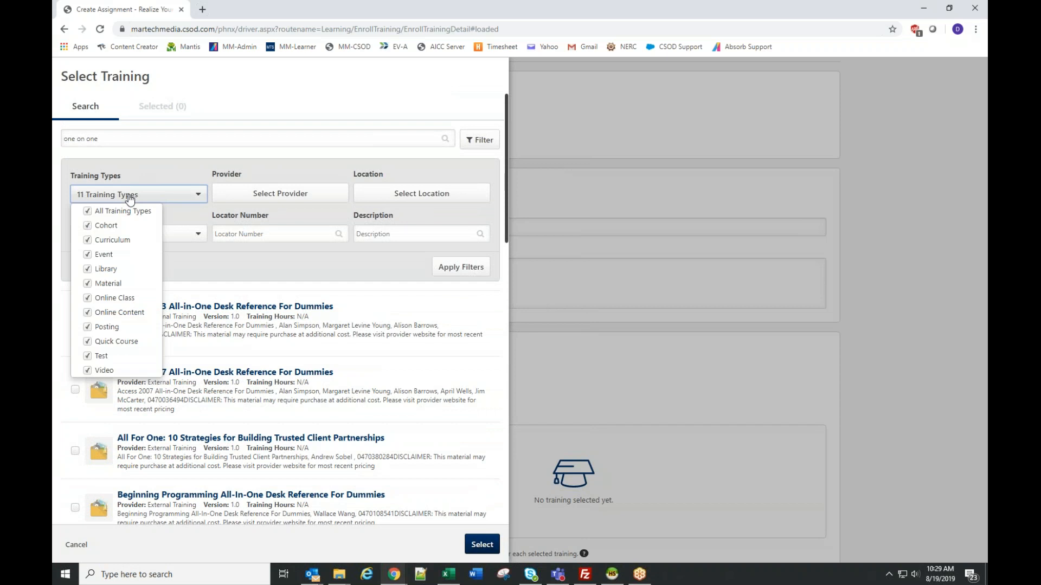
pyautogui.click(89, 213)
pyautogui.click(87, 283)
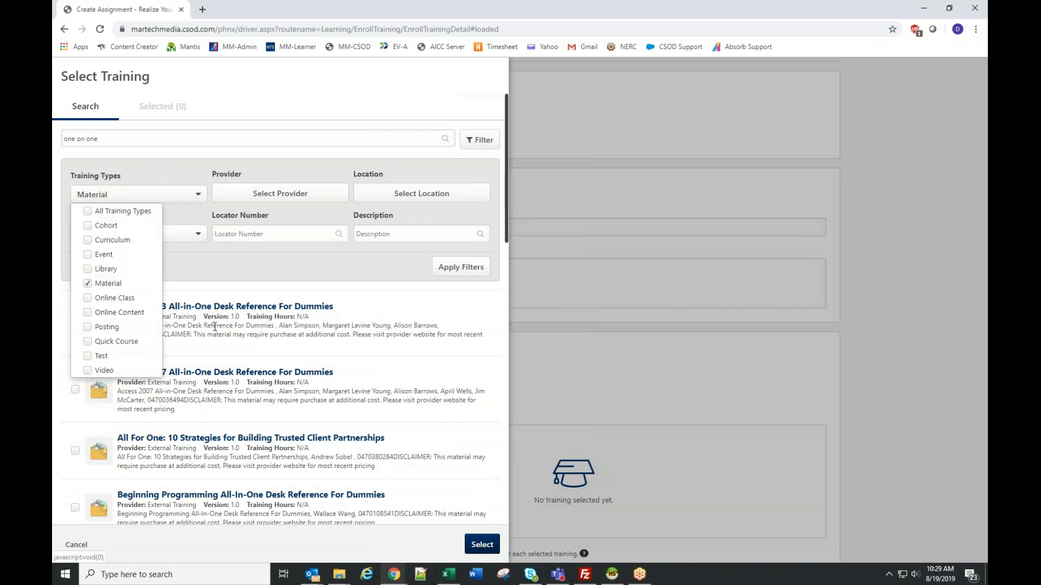
pyautogui.click(463, 271)
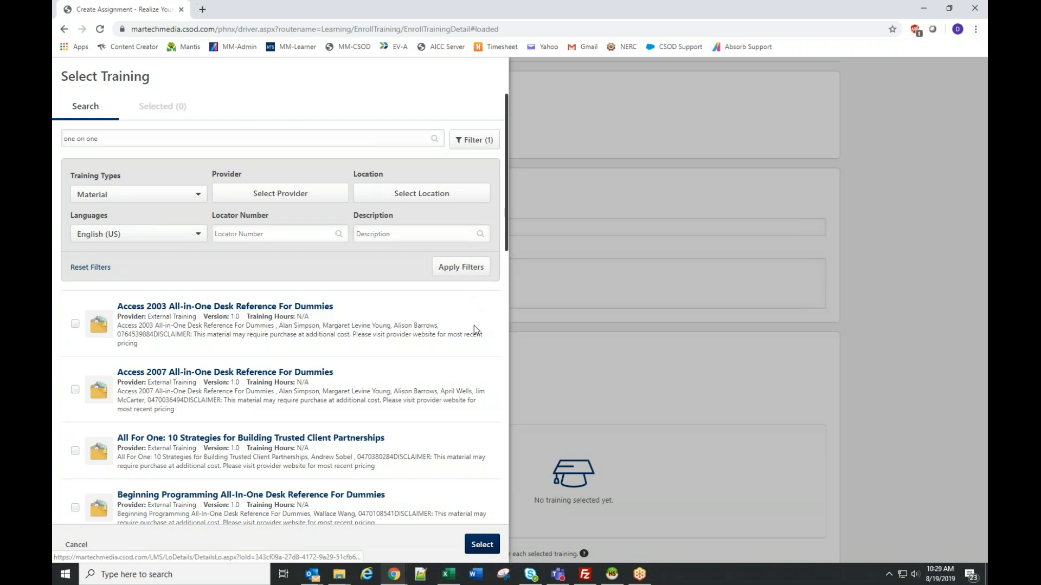
pyautogui.scroll(-7, 324, 398)
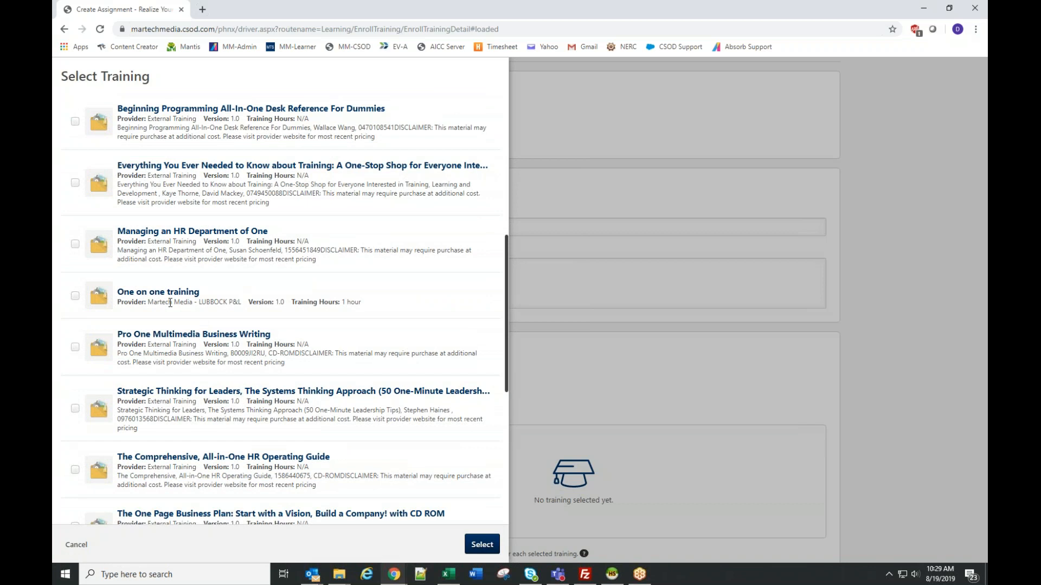
pyautogui.scroll(7, 436, 314)
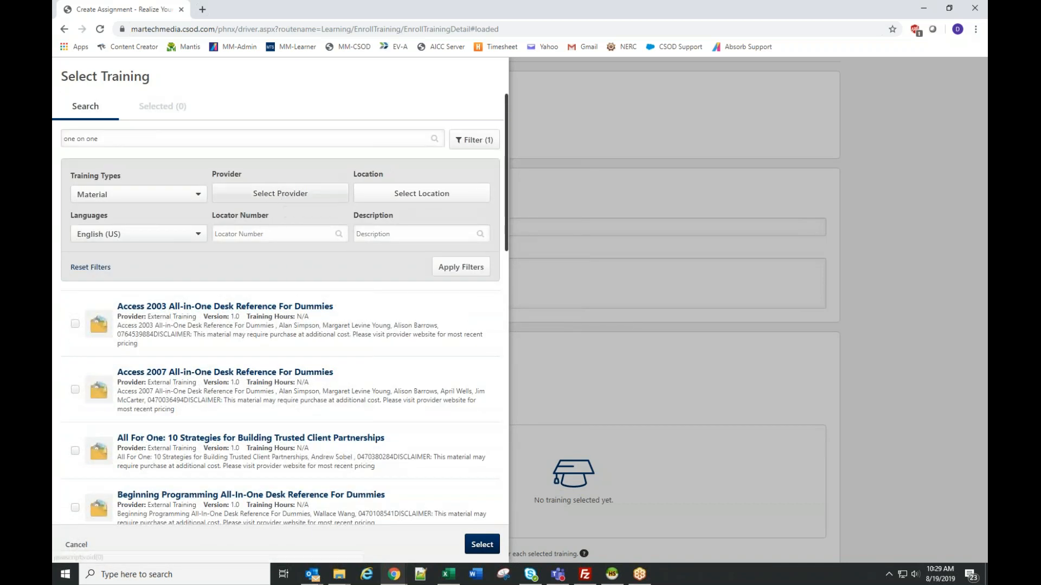
# - Narrow the training search to the provider Martech Media - LUBBOCK P&L
pyautogui.click(280, 196)
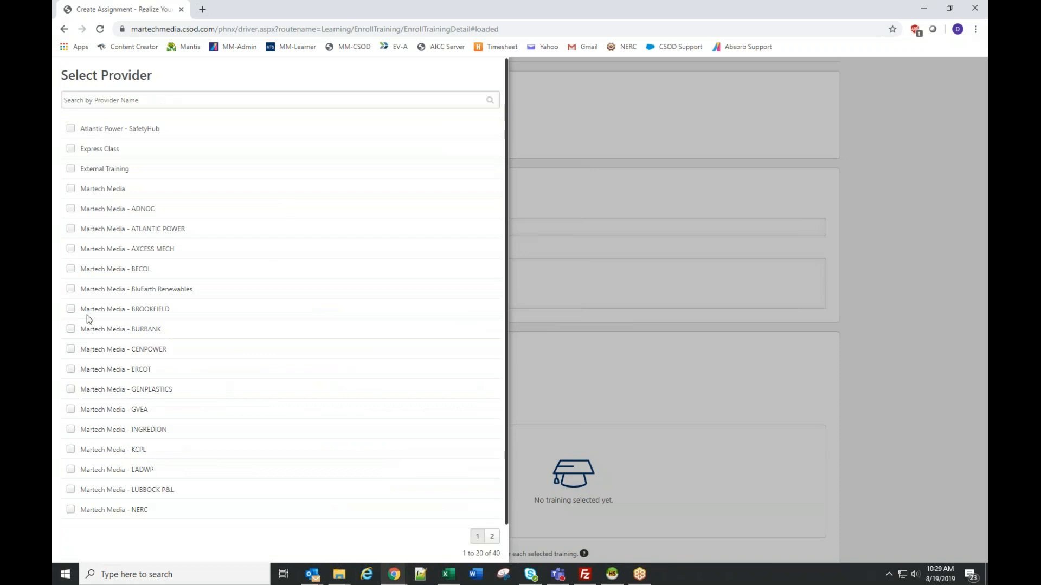
pyautogui.click(71, 489)
pyautogui.scroll(-1, 431, 488)
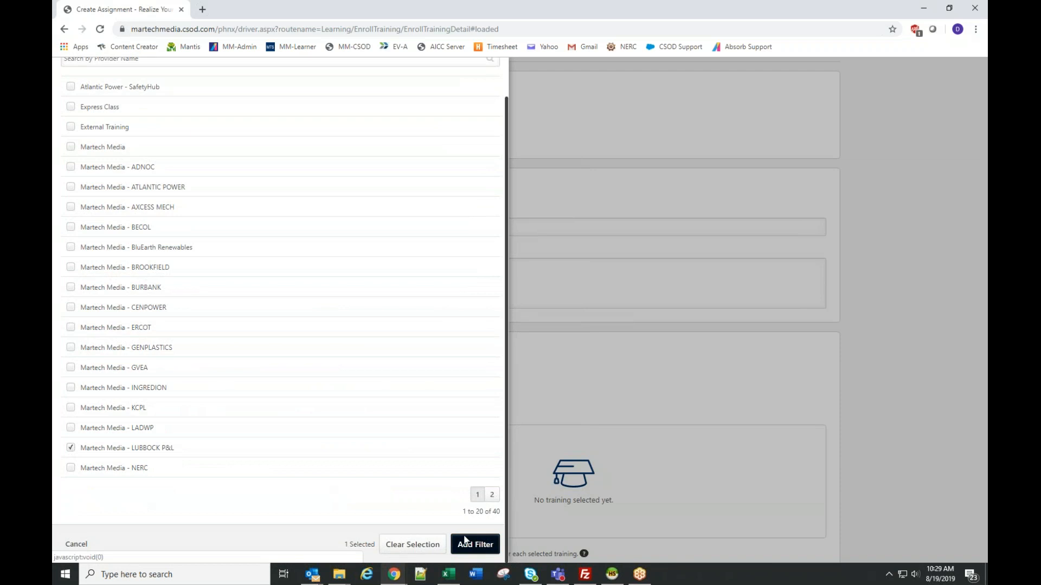
pyautogui.click(475, 545)
pyautogui.click(481, 268)
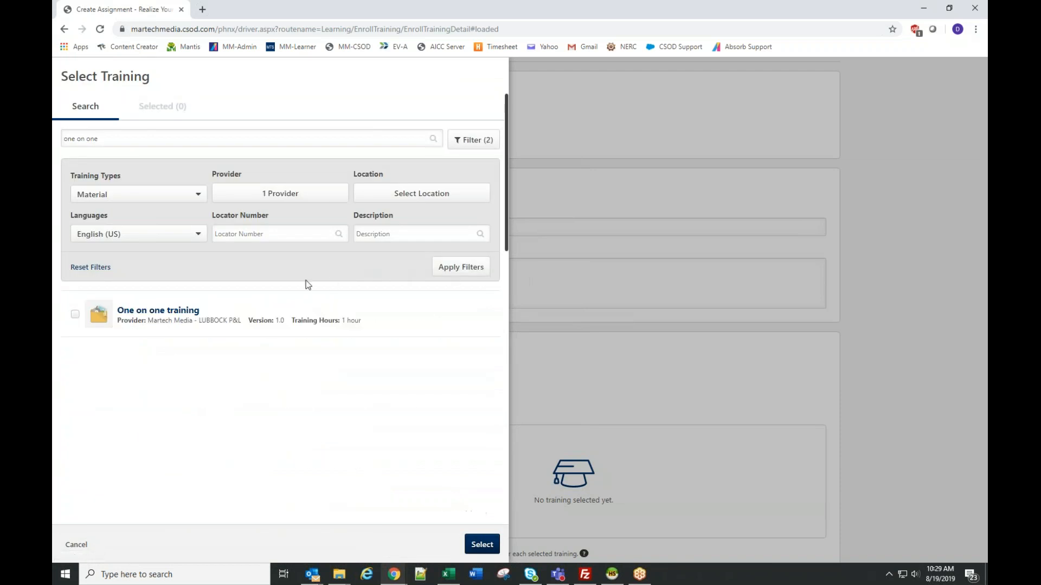
# - Add the "One on one training" material to the assignment's selected training
pyautogui.click(75, 314)
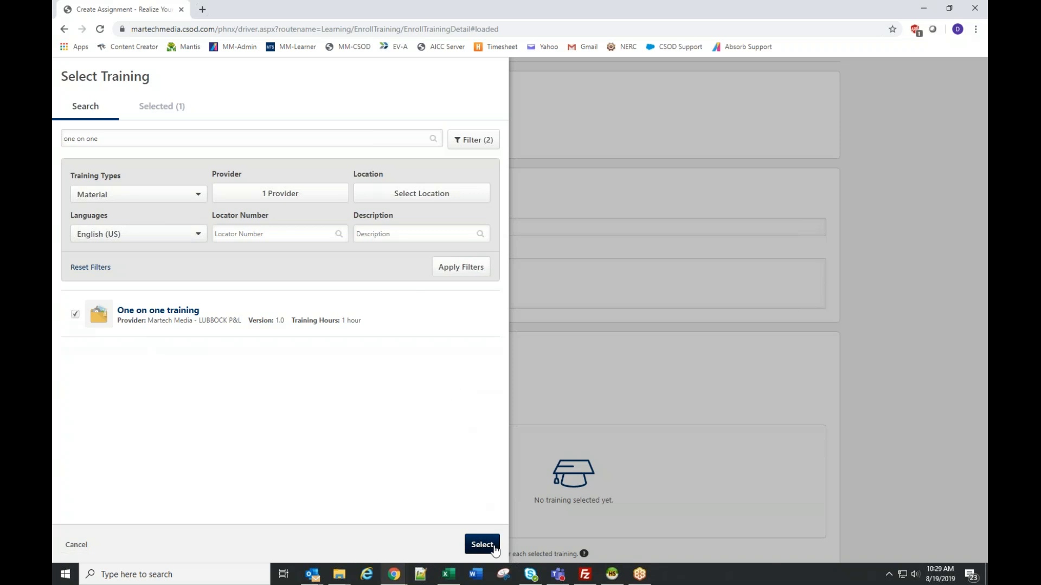
pyautogui.click(481, 544)
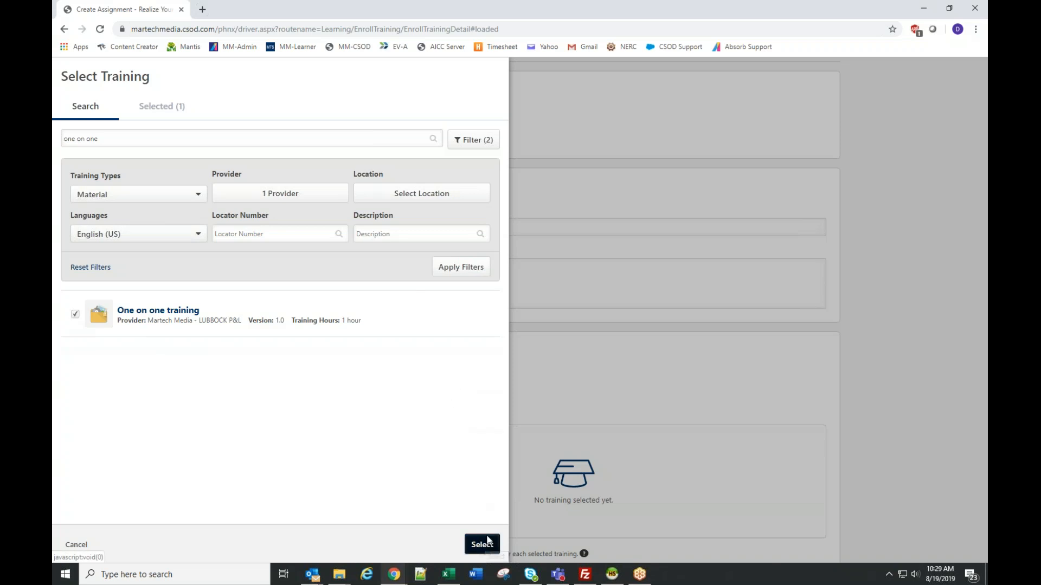
pyautogui.scroll(-1, 590, 300)
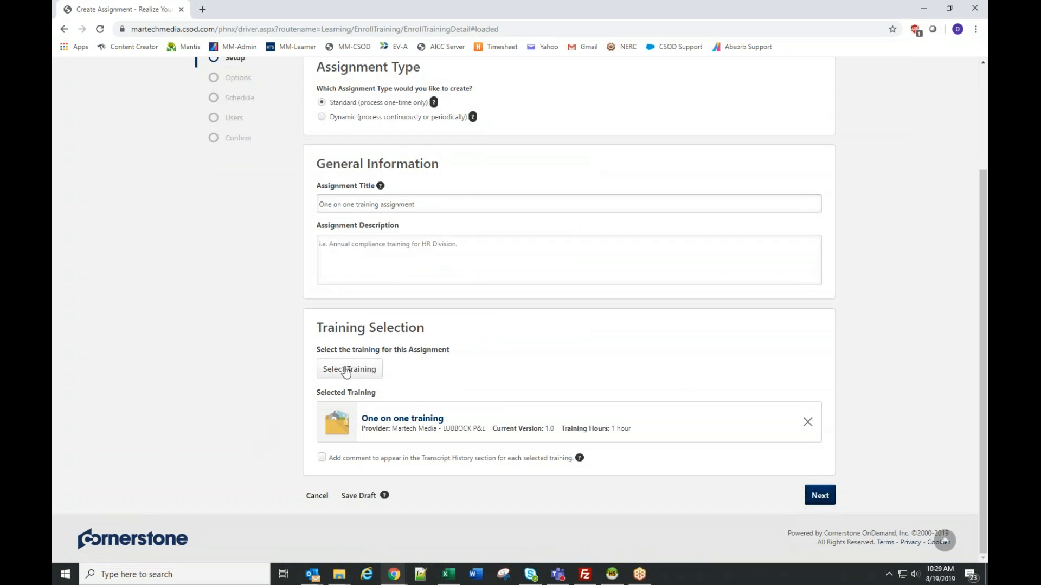
# - Reopen the training selection and search for "101-01" across all training types, keeping the provider filter
pyautogui.click(349, 373)
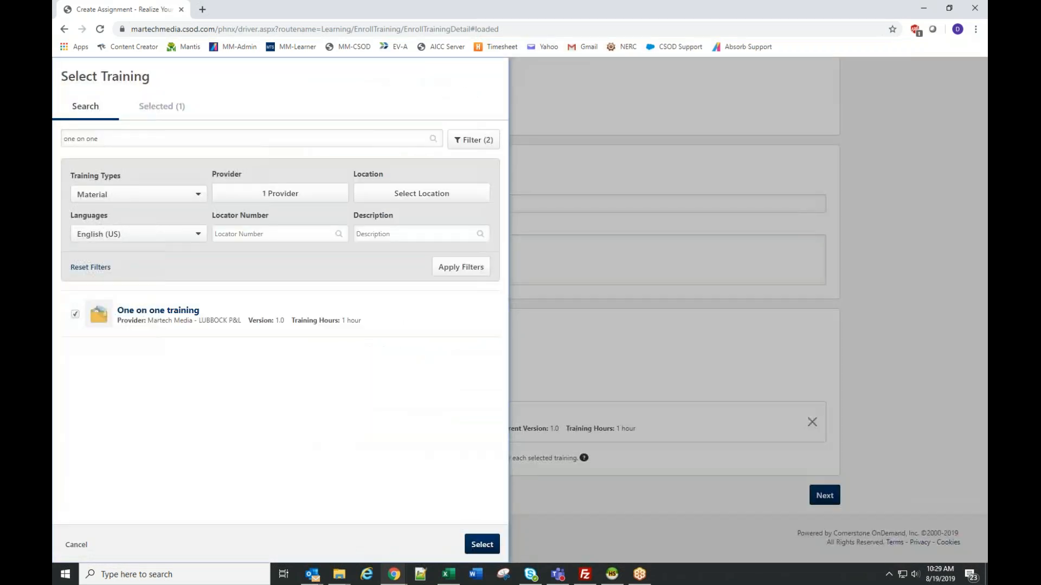
pyautogui.tripleClick(143, 139)
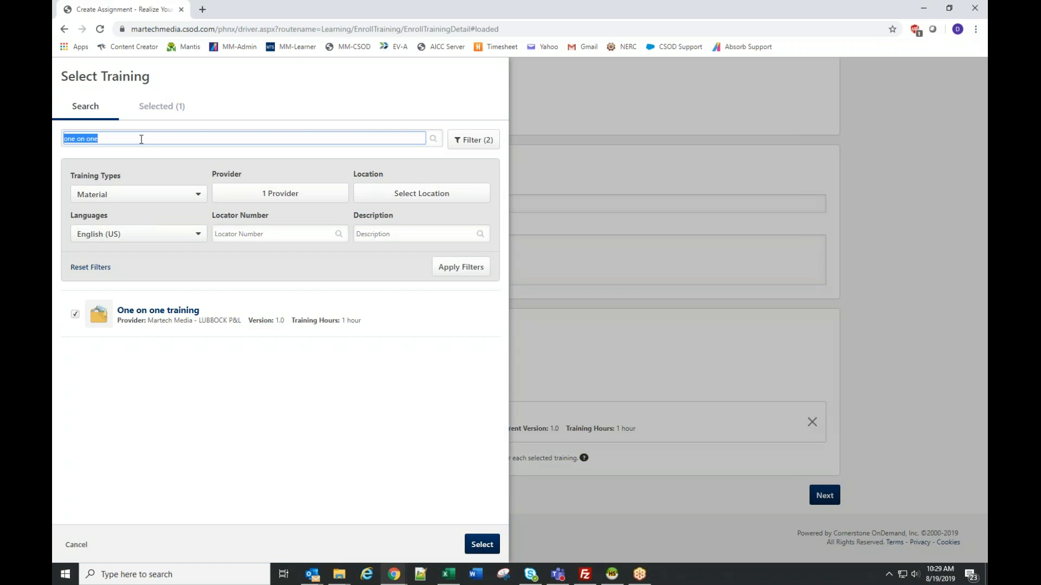
pyautogui.write('101-01')
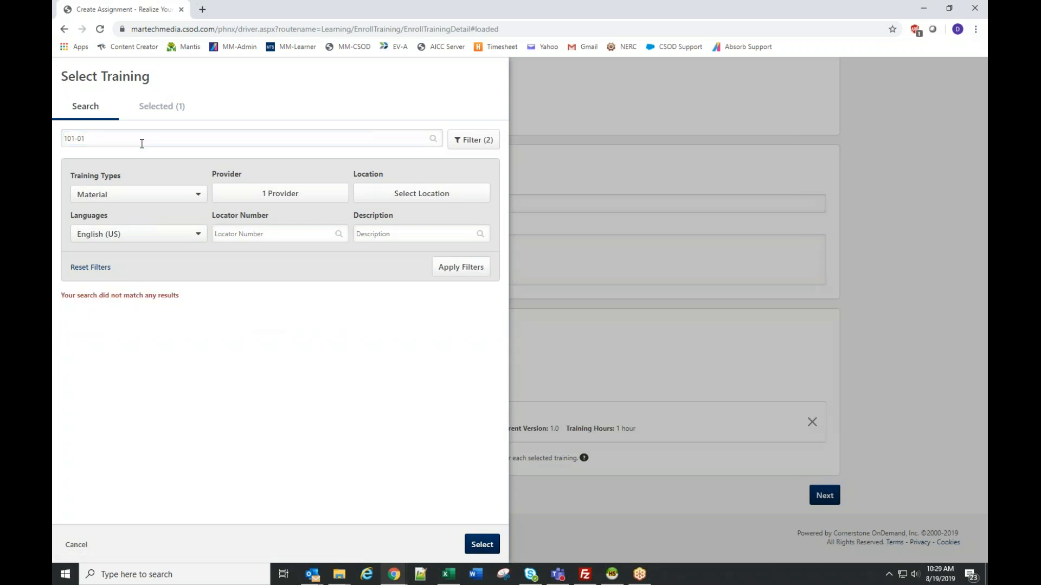
pyautogui.click(126, 198)
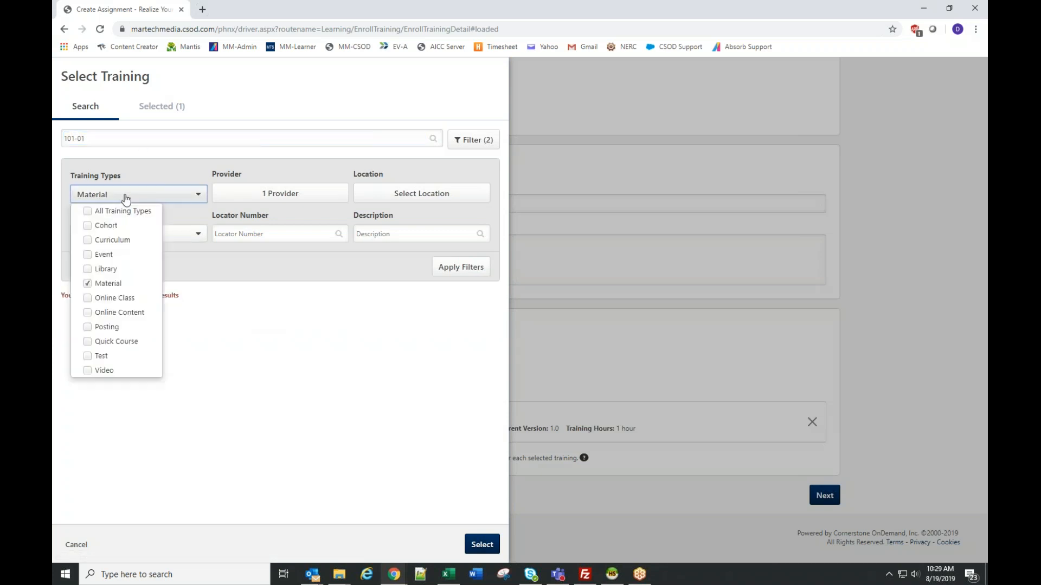
pyautogui.click(90, 211)
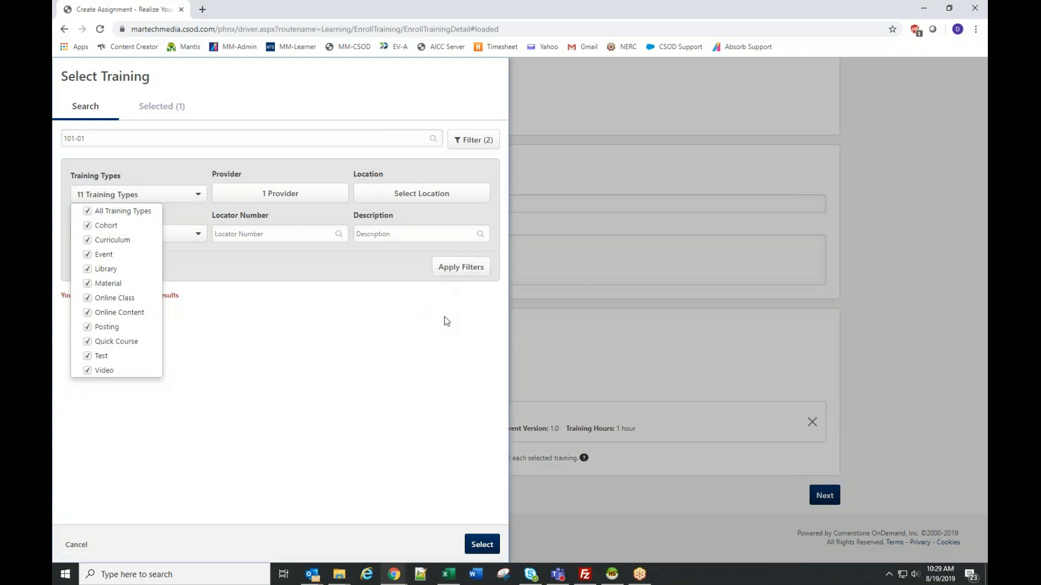
pyautogui.click(452, 269)
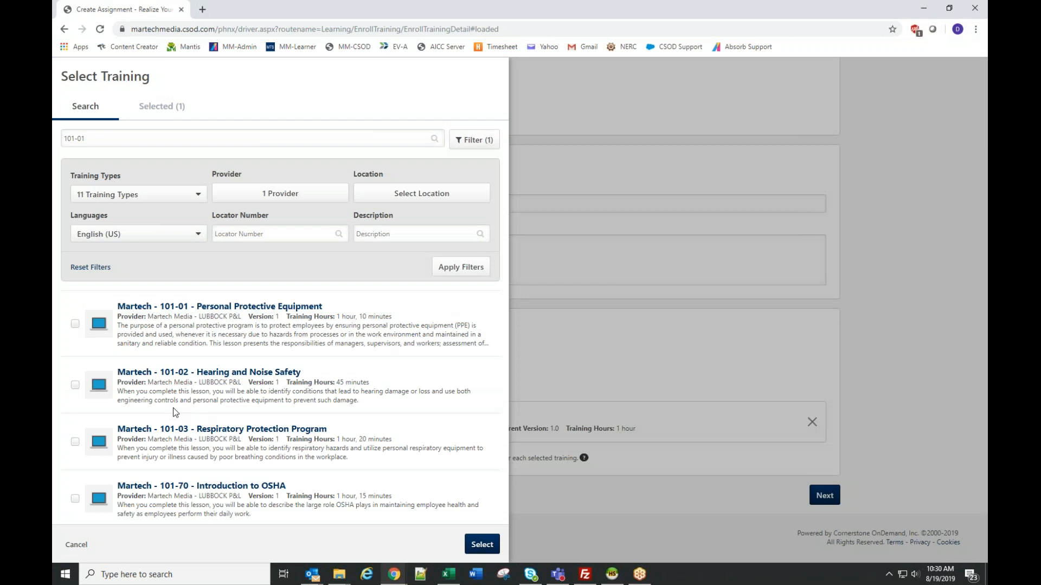
# - Add the lessons 101-01 Personal Protective Equipment, 101-02 Hearing and Noise Safety and 101-03 Respiratory Protection Program to the assignment
pyautogui.click(75, 324)
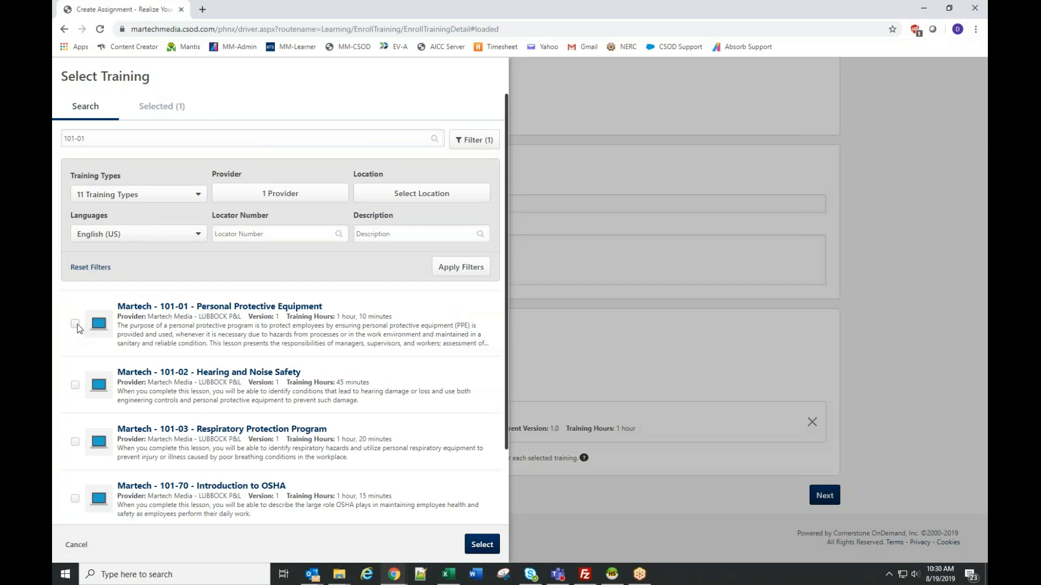
pyautogui.click(75, 385)
pyautogui.click(75, 442)
pyautogui.click(481, 544)
# - Remove 101-03 Respiratory Protection Program from the selected training and continue to the assignment options
pyautogui.scroll(-3, 616, 326)
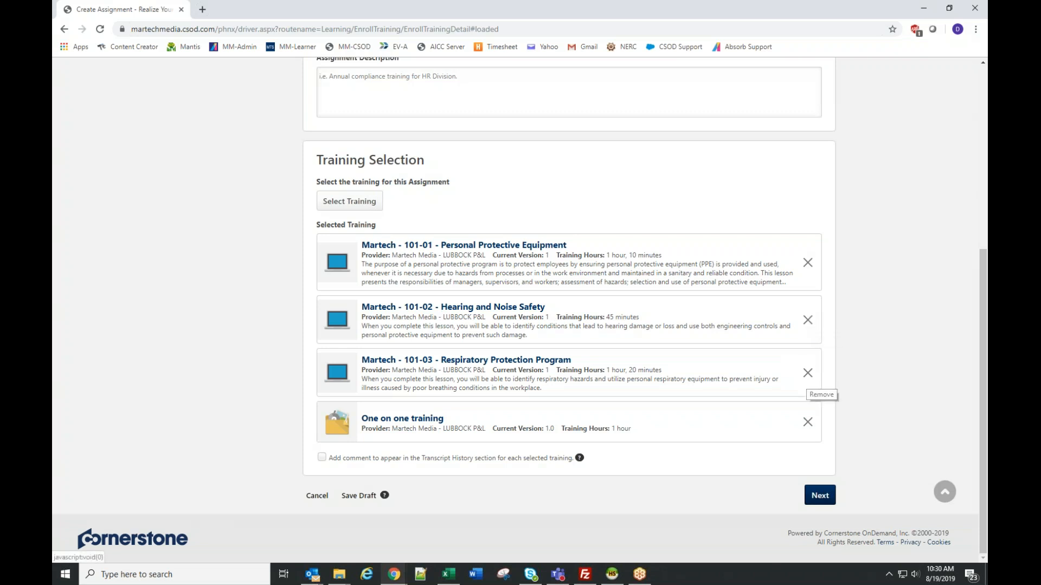
pyautogui.click(808, 373)
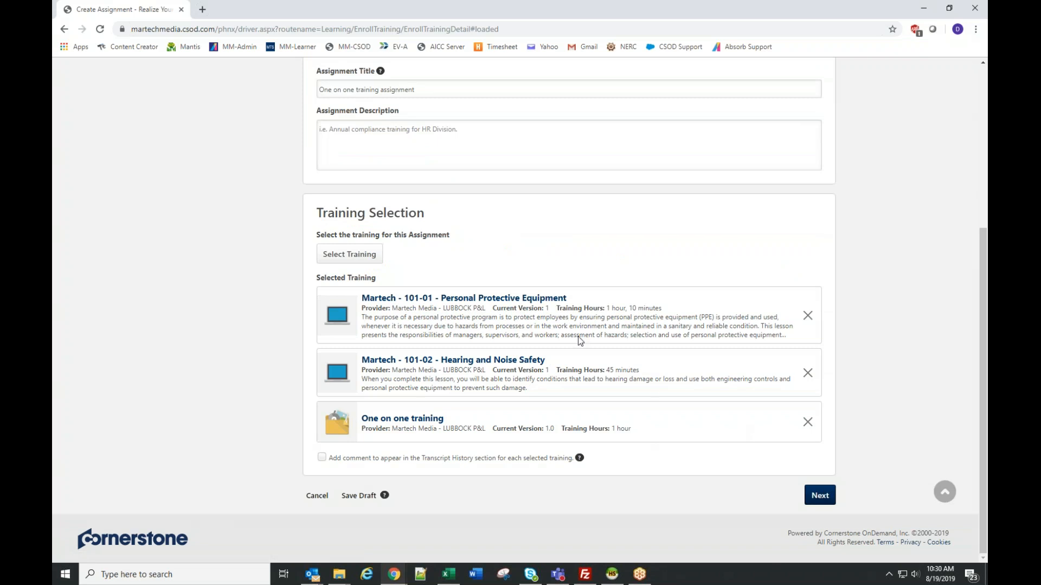
pyautogui.click(819, 495)
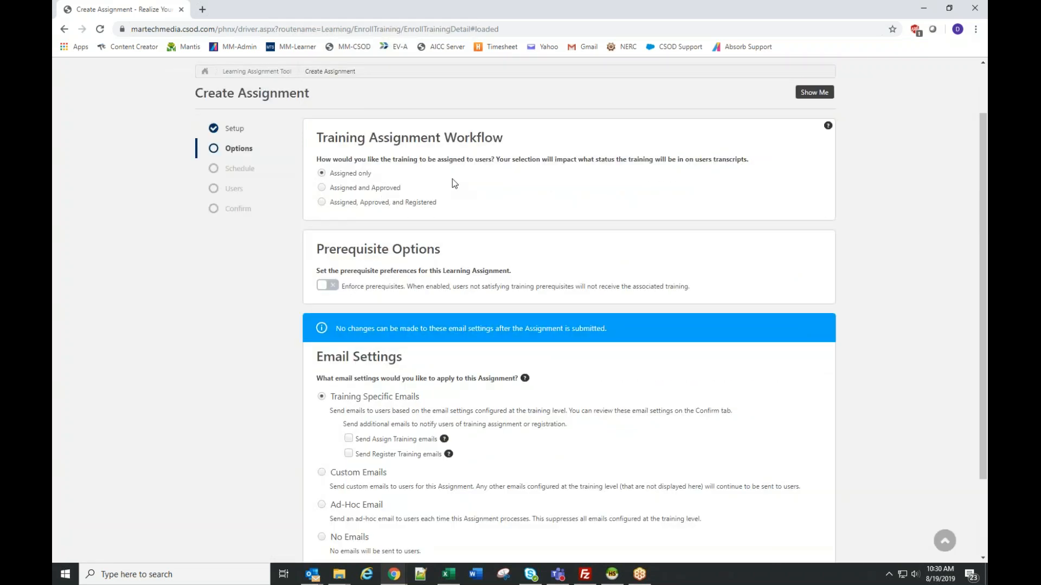
# - Set the training assignment workflow to "Assigned, Approved, and Registered" and continue to the schedule
pyautogui.click(350, 191)
pyautogui.moveTo(442, 204); pyautogui.dragTo(355, 204)
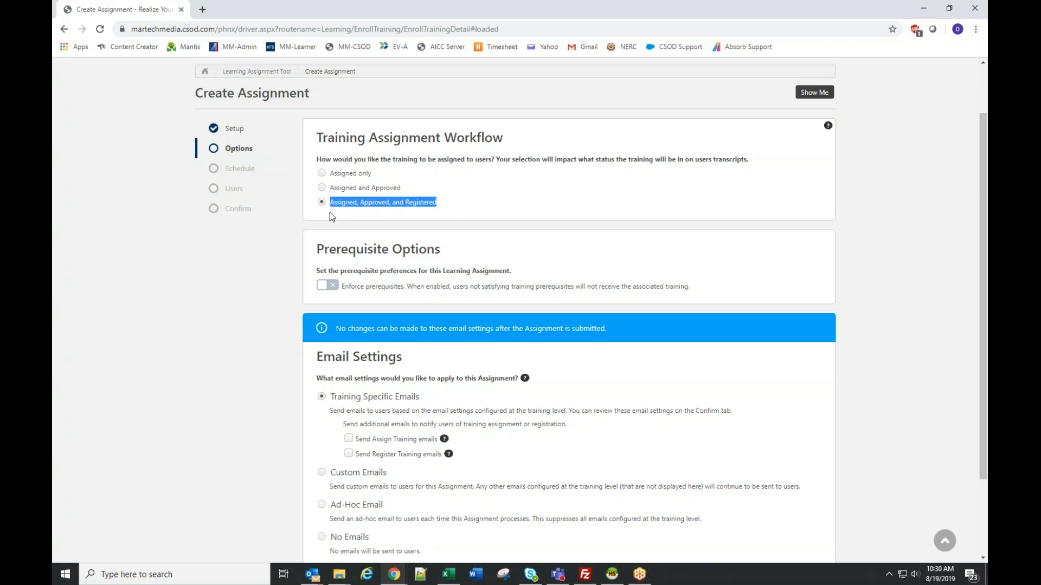
pyautogui.scroll(-2, 440, 294)
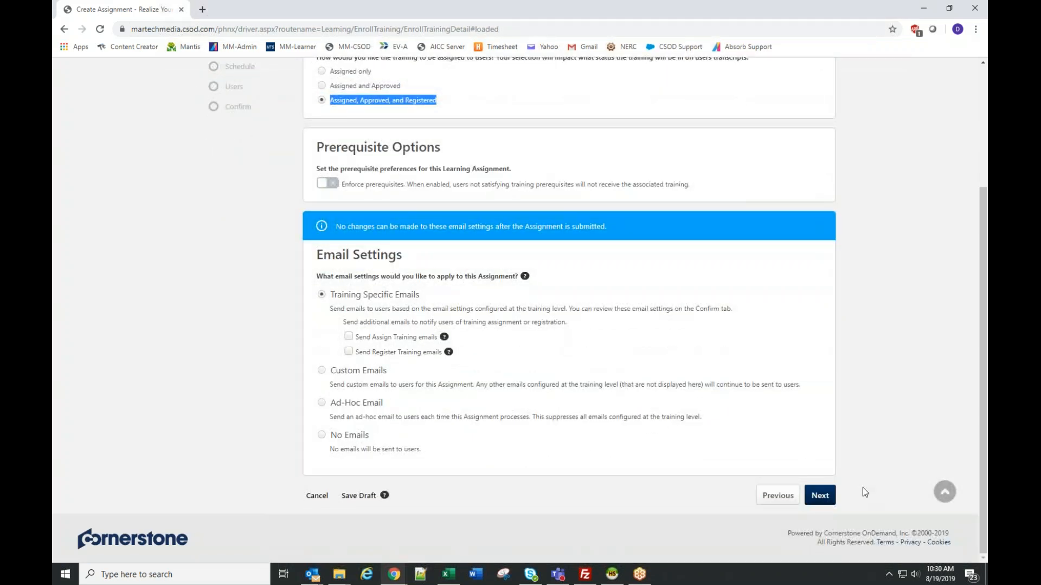
pyautogui.click(820, 496)
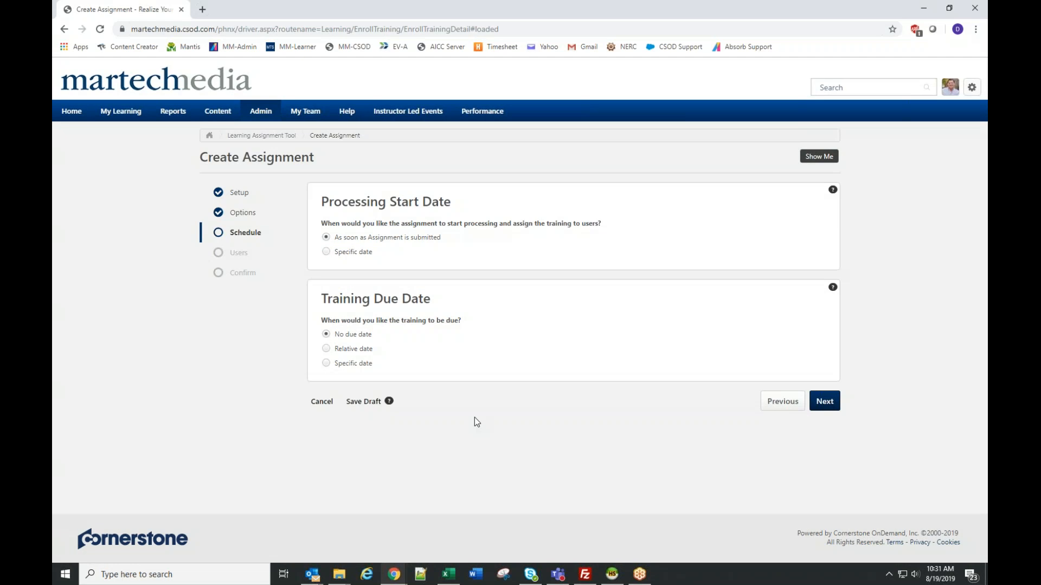
# - Set the processing start to the specific date 9/3/2019 at 8:00 AM
pyautogui.click(330, 252)
pyautogui.click(389, 269)
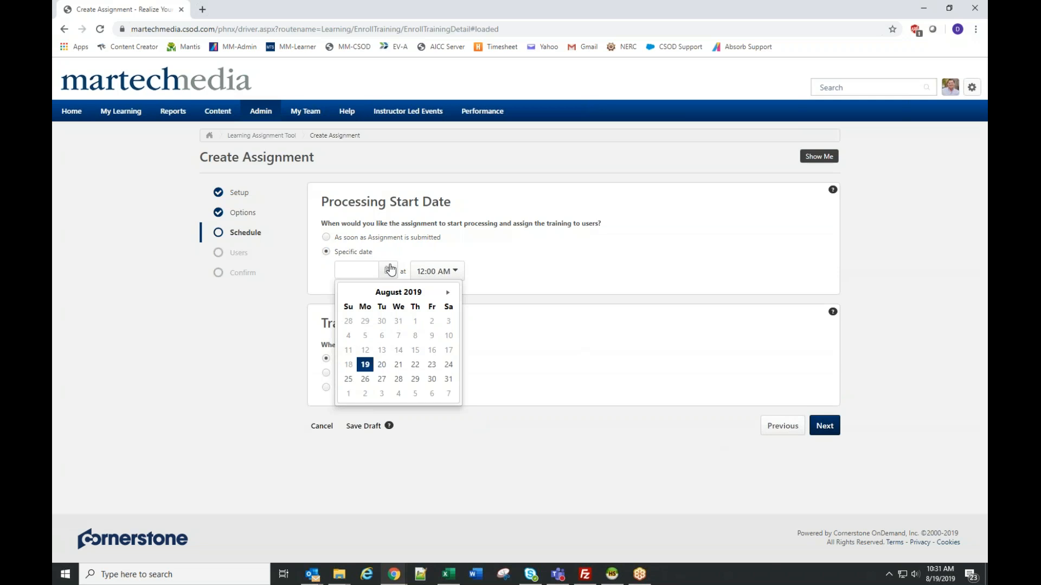
pyautogui.click(381, 398)
pyautogui.click(438, 274)
pyautogui.scroll(-3, 450, 369)
pyautogui.click(448, 354)
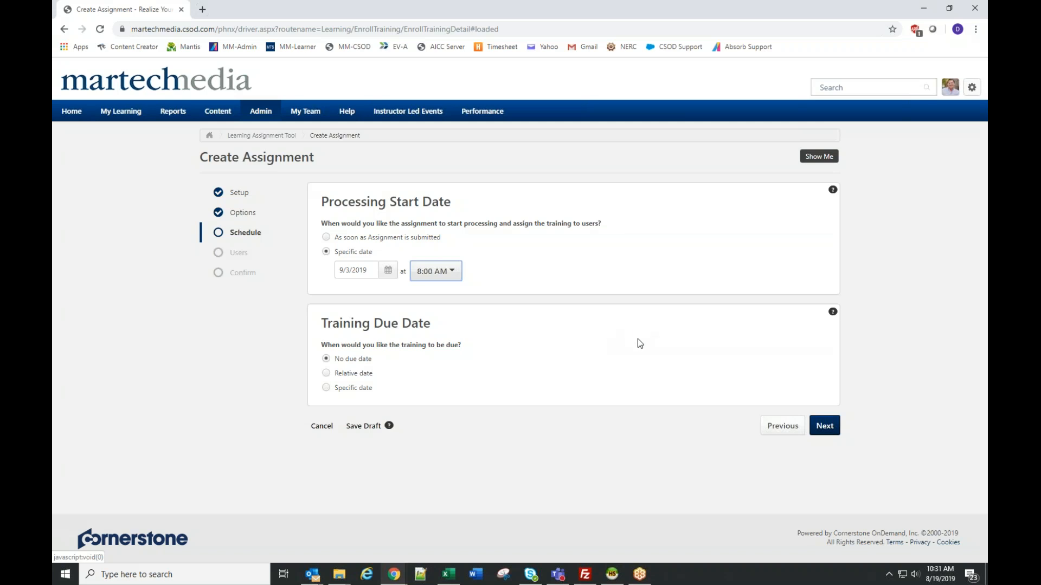
# - Set processing to start as soon as the assignment is submitted and continue to the user criteria
pyautogui.click(327, 237)
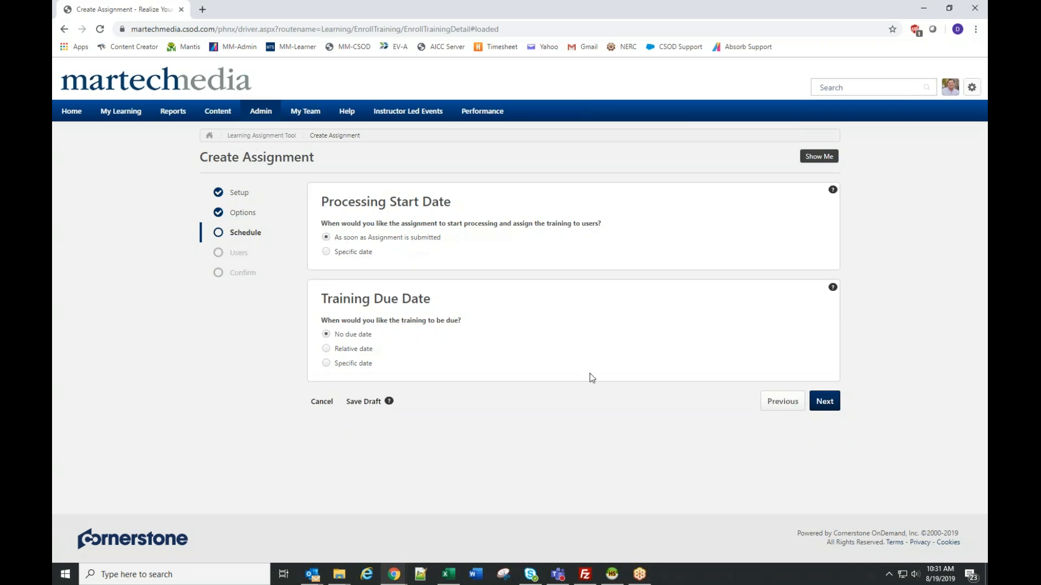
pyautogui.click(824, 401)
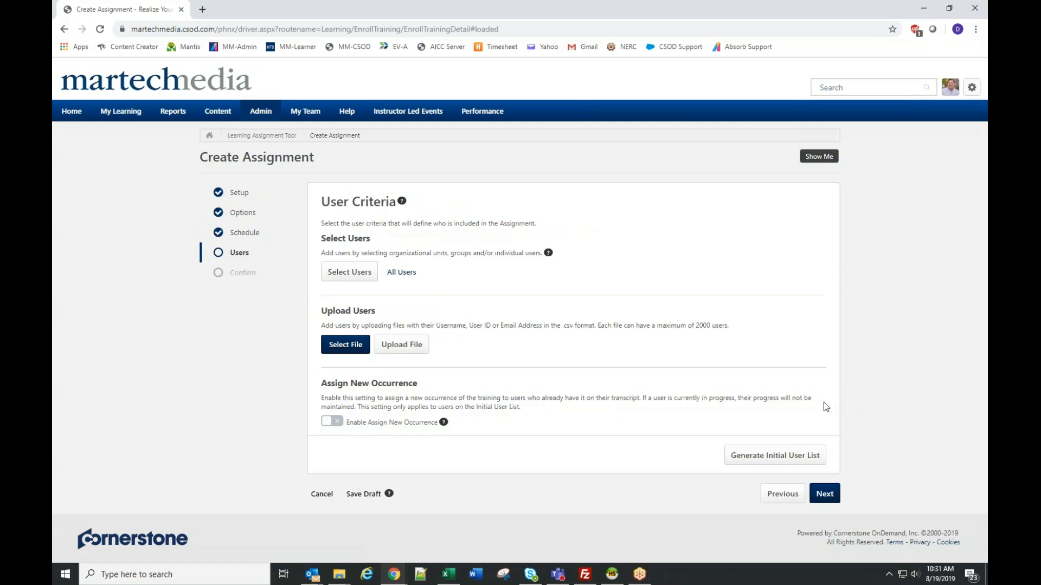
# - Search the users by the learner's partial last name and add the matching Lubbock P&L user to the assignment
pyautogui.click(357, 273)
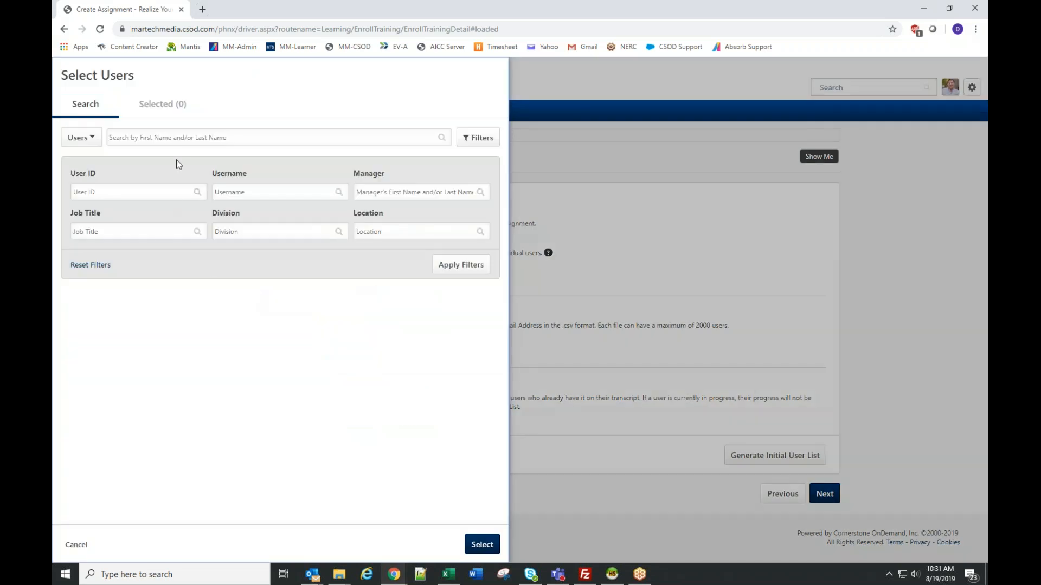
pyautogui.click(181, 138)
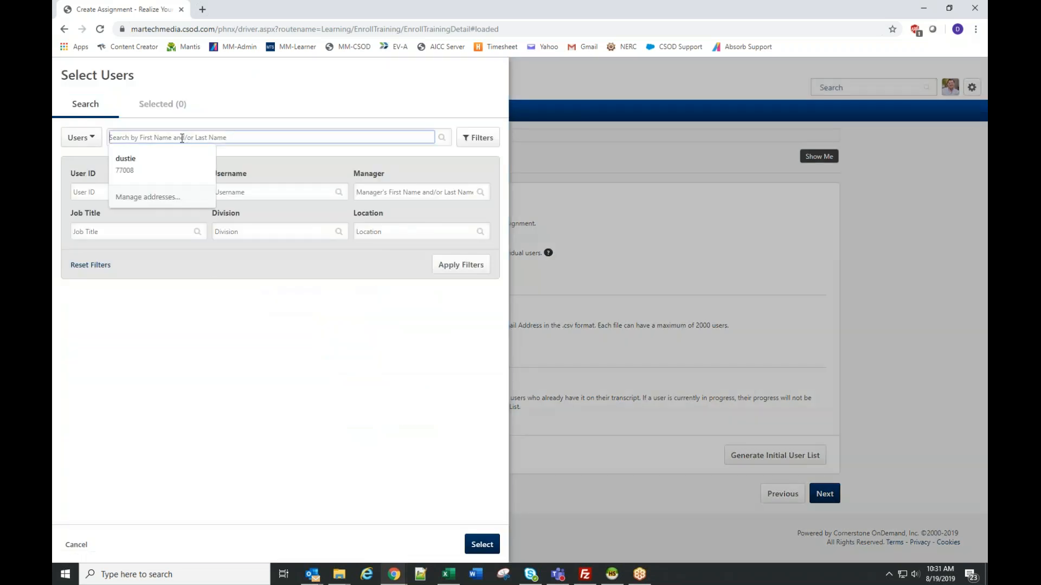
pyautogui.write('win')
pyautogui.write('e')
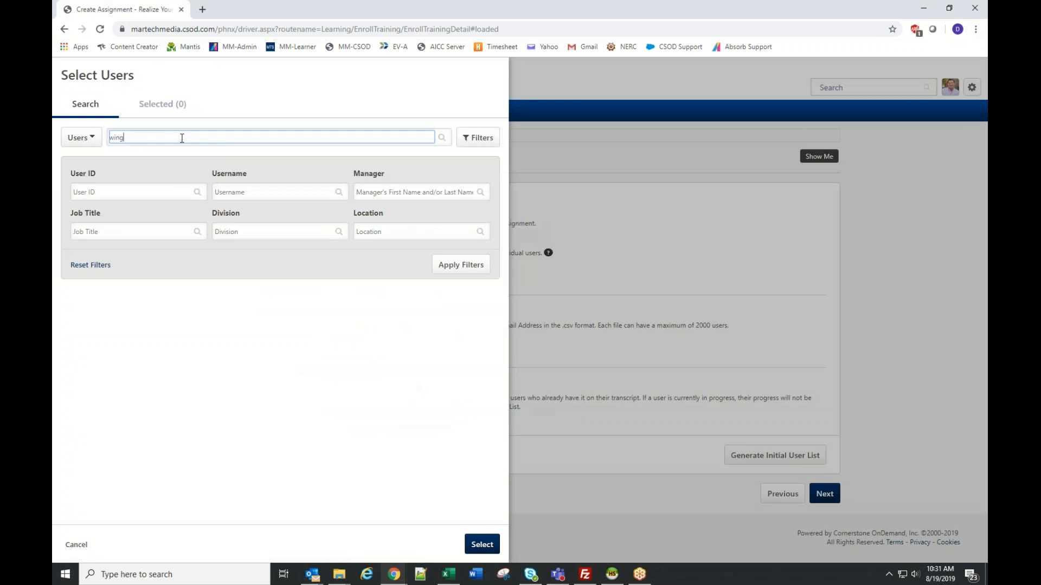
pyautogui.write('g')
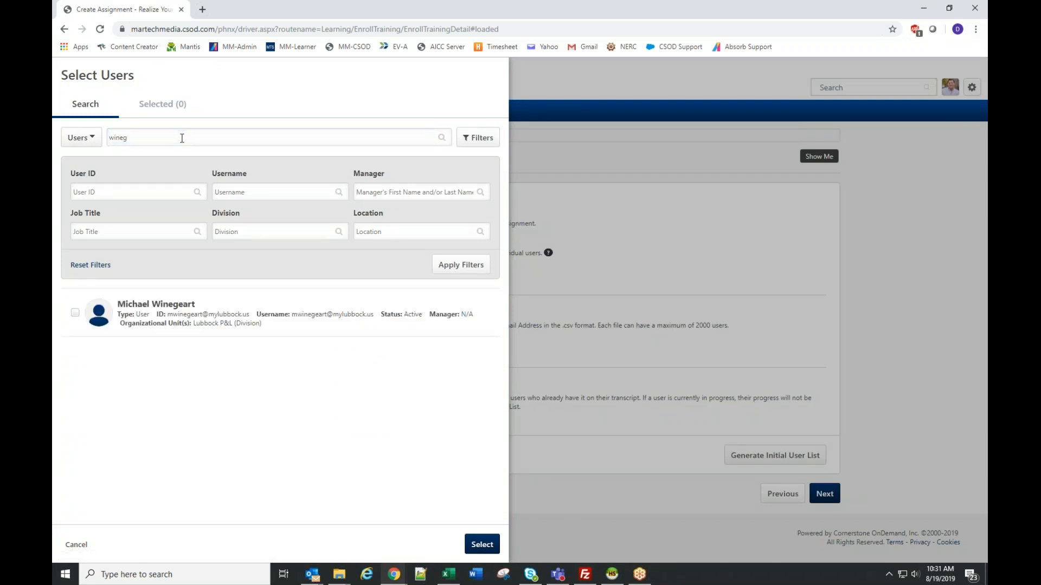
pyautogui.click(75, 311)
pyautogui.click(481, 544)
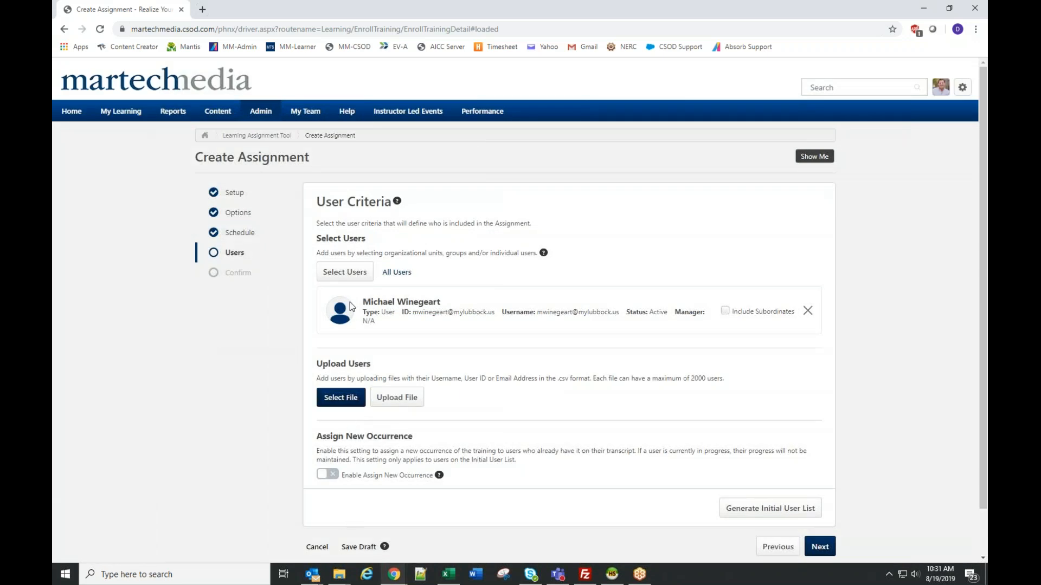
# - Reopen the user selection and search the job titles for "lubbock"
pyautogui.click(349, 276)
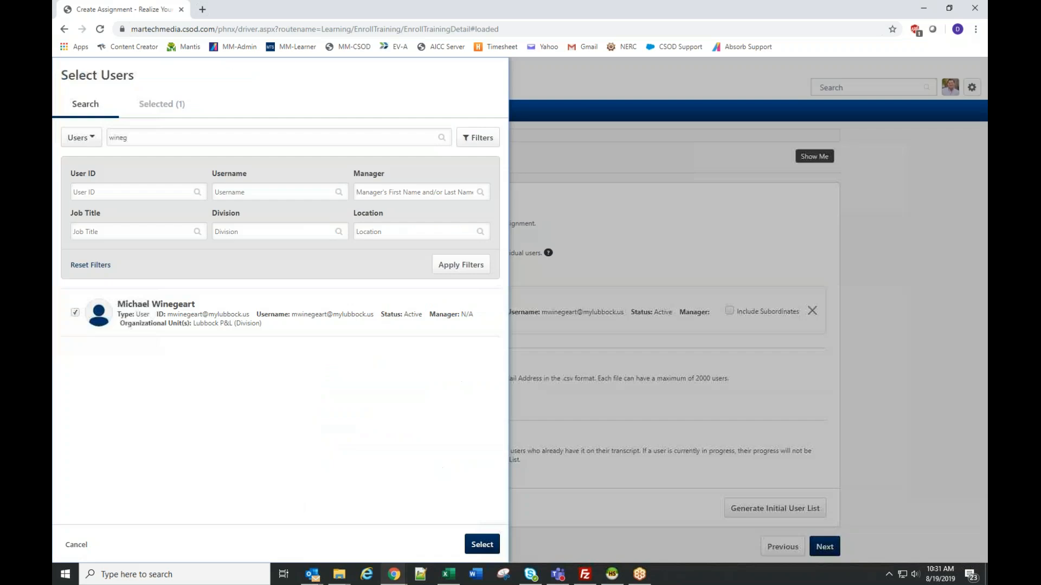
pyautogui.click(84, 140)
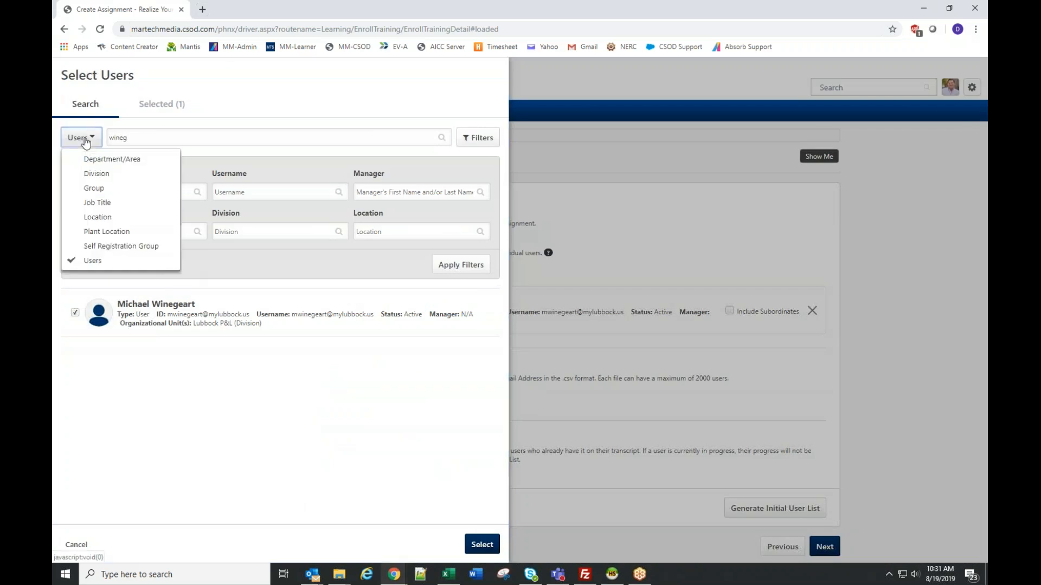
pyautogui.click(94, 202)
pyautogui.click(168, 138)
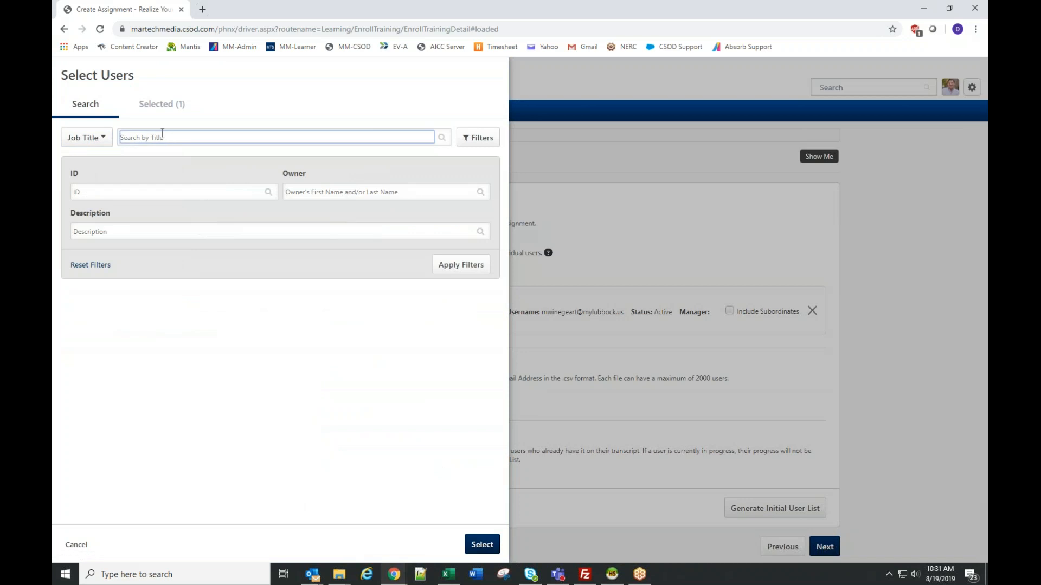
pyautogui.write('lubbock')
pyautogui.press('Return')
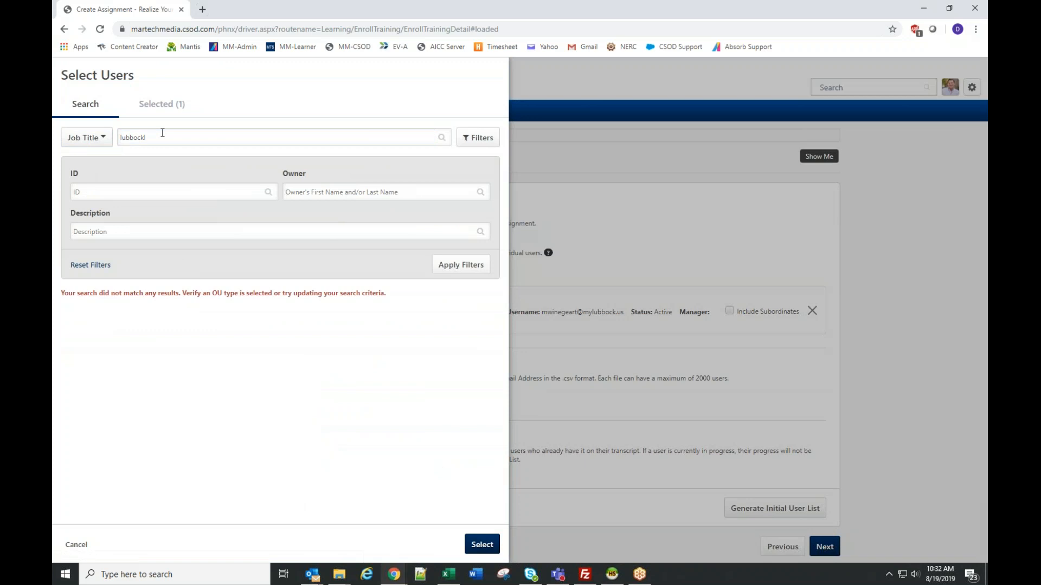
pyautogui.click(173, 137)
pyautogui.press('Return')
# - Switch to the users master import workbook in Excel and examine how the Lubbock P&L job titles and plant locations are named
pyautogui.click(448, 574)
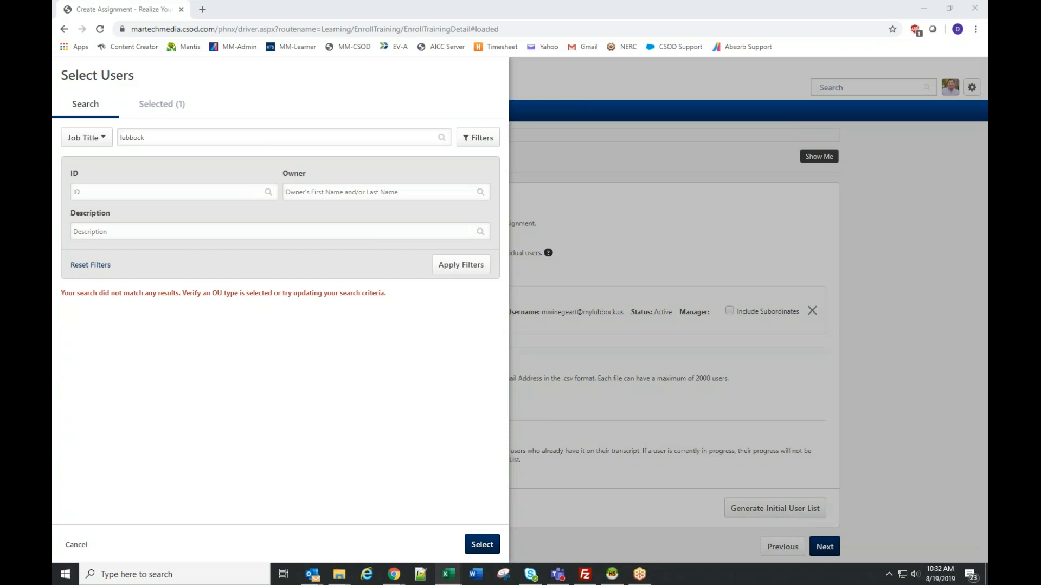
pyautogui.moveTo(53, 27); pyautogui.dragTo(486, 59)
pyautogui.doubleClick(485, 58)
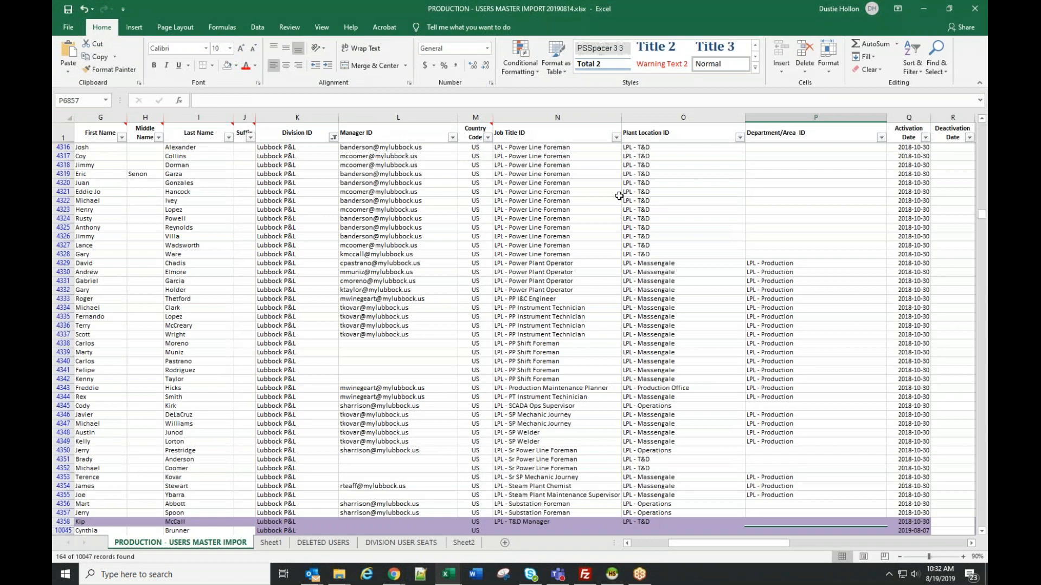
pyautogui.scroll(4, 661, 390)
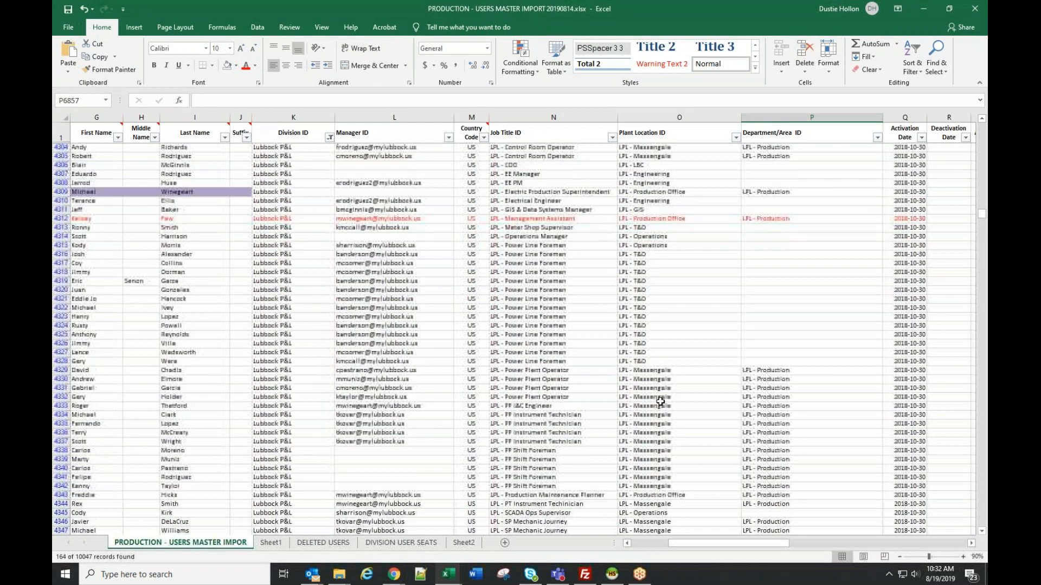
pyautogui.scroll(3, 555, 247)
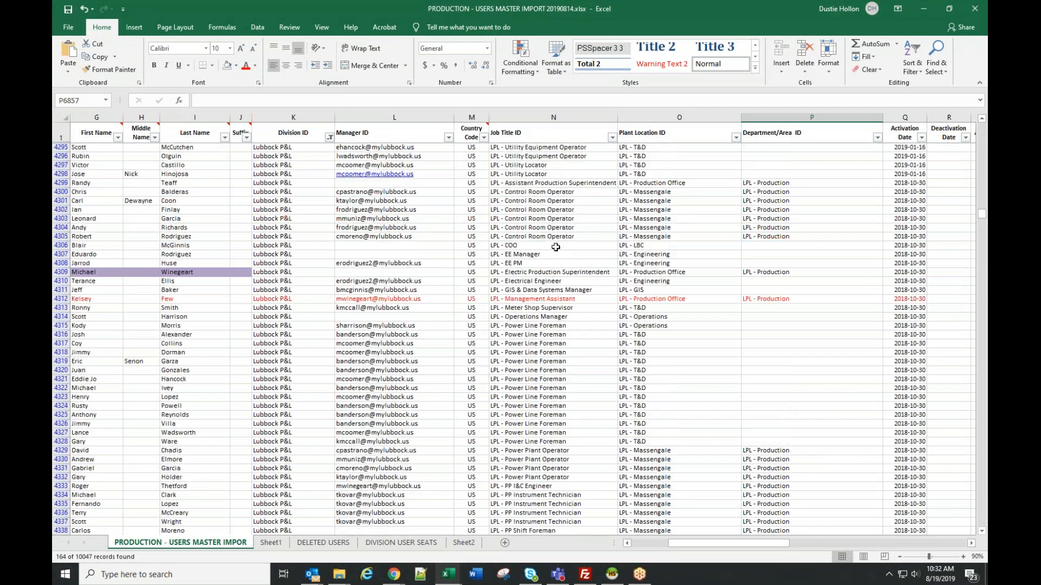
pyautogui.scroll(4, 553, 239)
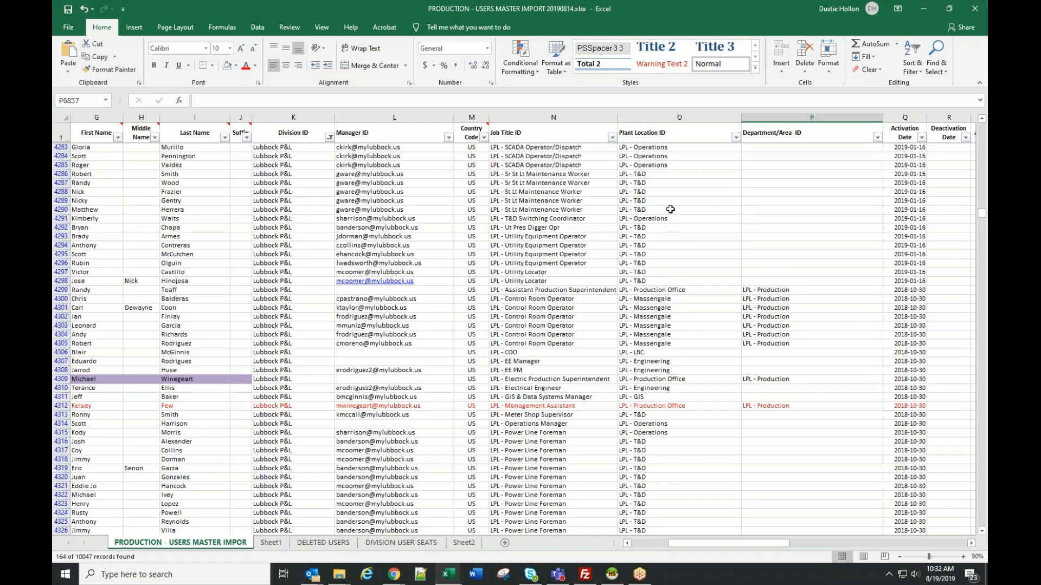
pyautogui.scroll(11, 680, 336)
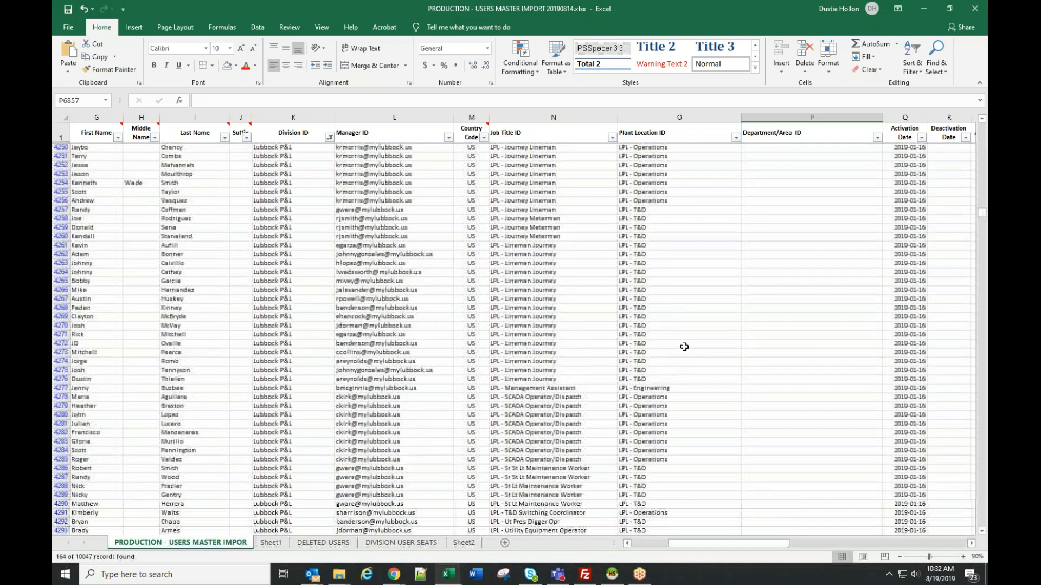
pyautogui.scroll(18, 684, 347)
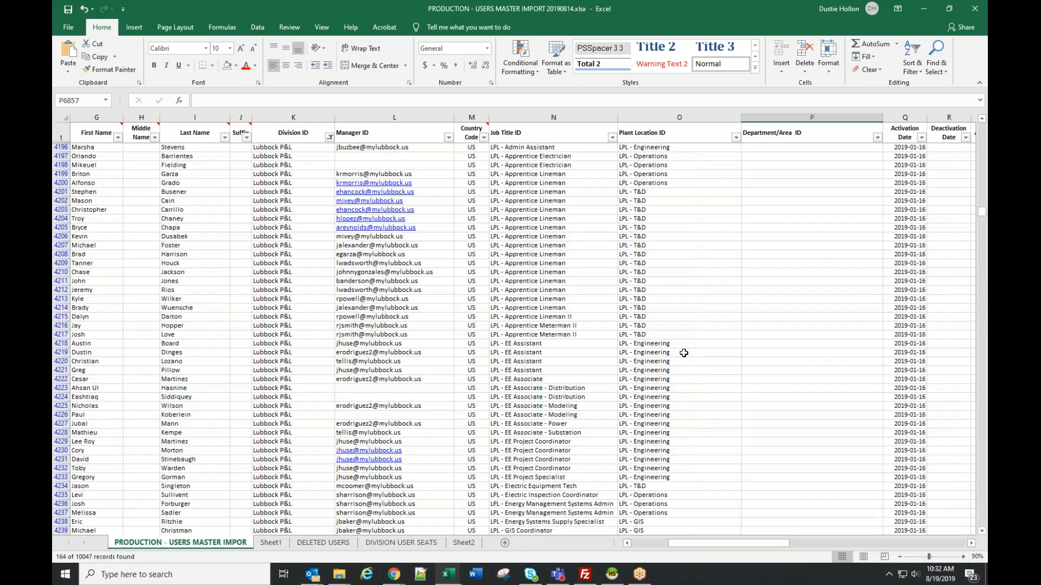
# - Return to the user selection in the browser and search the job titles for "lpl"
pyautogui.moveTo(616, 10); pyautogui.dragTo(53, 17)
pyautogui.doubleClick(184, 136)
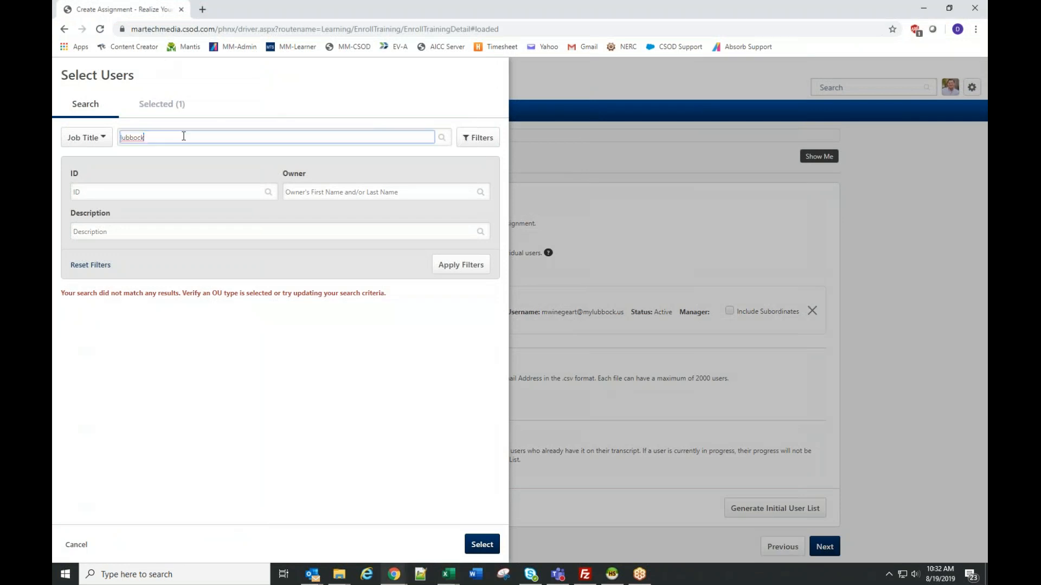
pyautogui.press('BackSpace')
pyautogui.write('lpl')
pyautogui.press('Return')
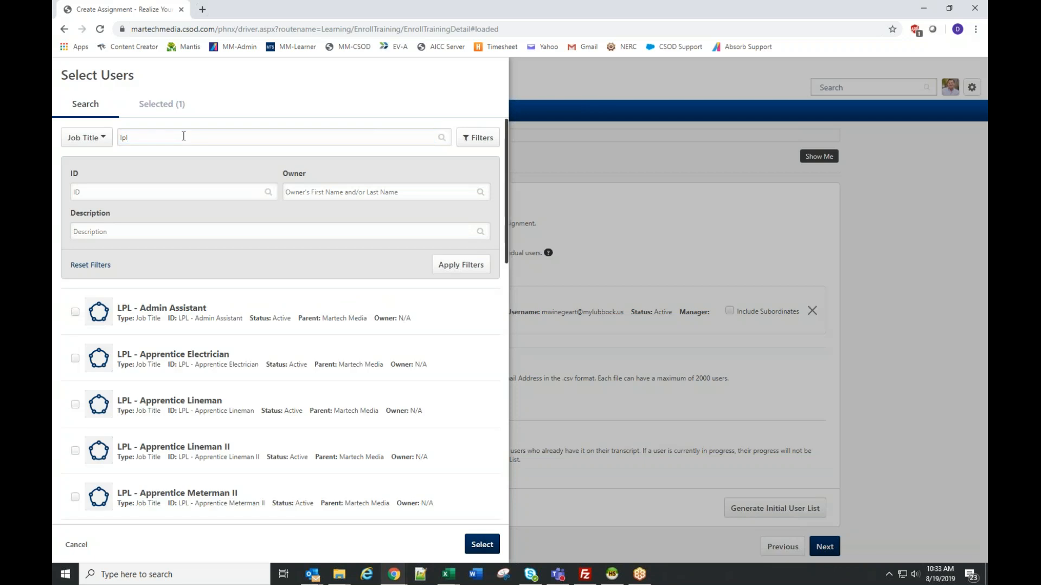
# - Select the job titles LPL - EE Associate - Distribution, LPL - EE Associate and LPL - EE Assistant
pyautogui.scroll(-3, 160, 382)
pyautogui.scroll(-4, 209, 368)
pyautogui.scroll(-1, 289, 373)
pyautogui.click(76, 430)
pyautogui.click(75, 383)
pyautogui.click(76, 337)
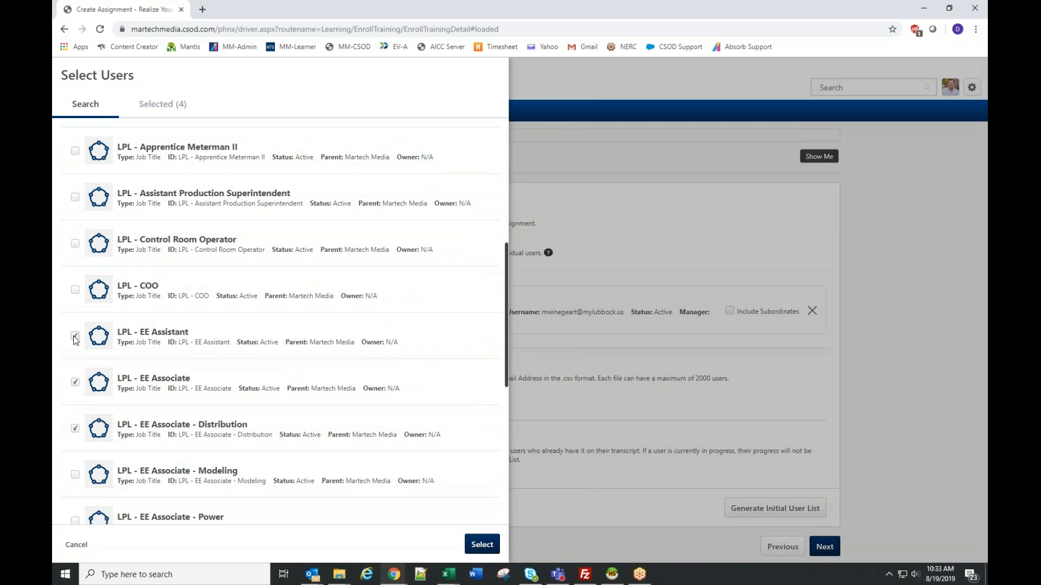
# - Search the plant locations for "lpl", select LPL - Operations, and add all selected entries to the assignment's user criteria
pyautogui.scroll(8, 222, 263)
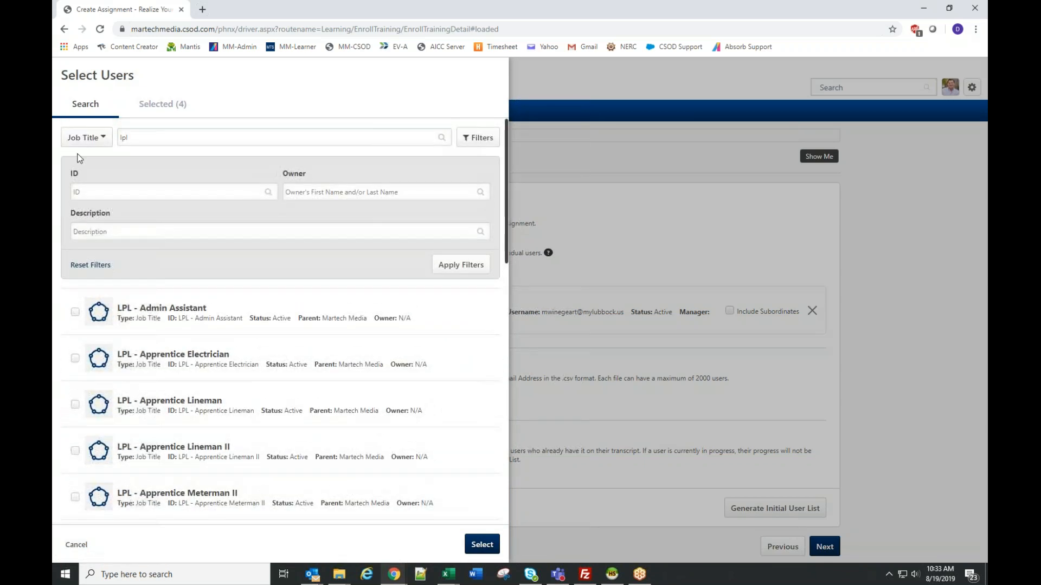
pyautogui.click(84, 138)
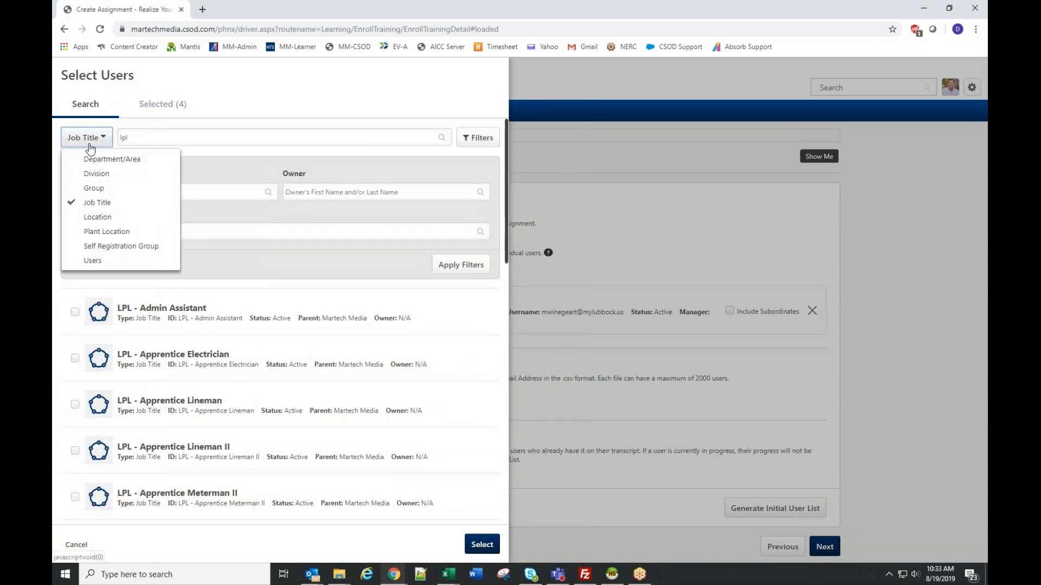
pyautogui.click(103, 232)
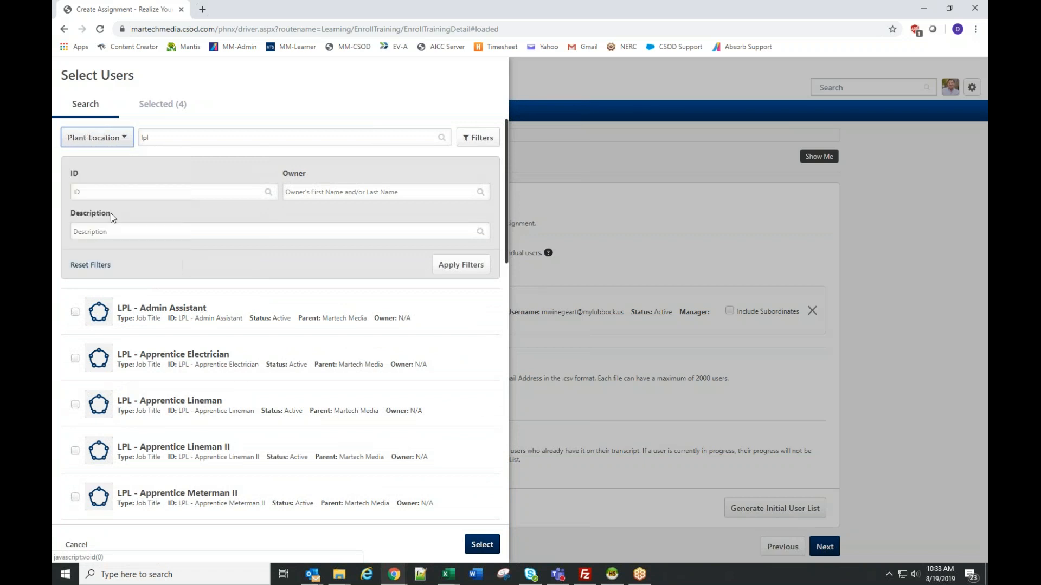
pyautogui.doubleClick(197, 137)
pyautogui.click(469, 266)
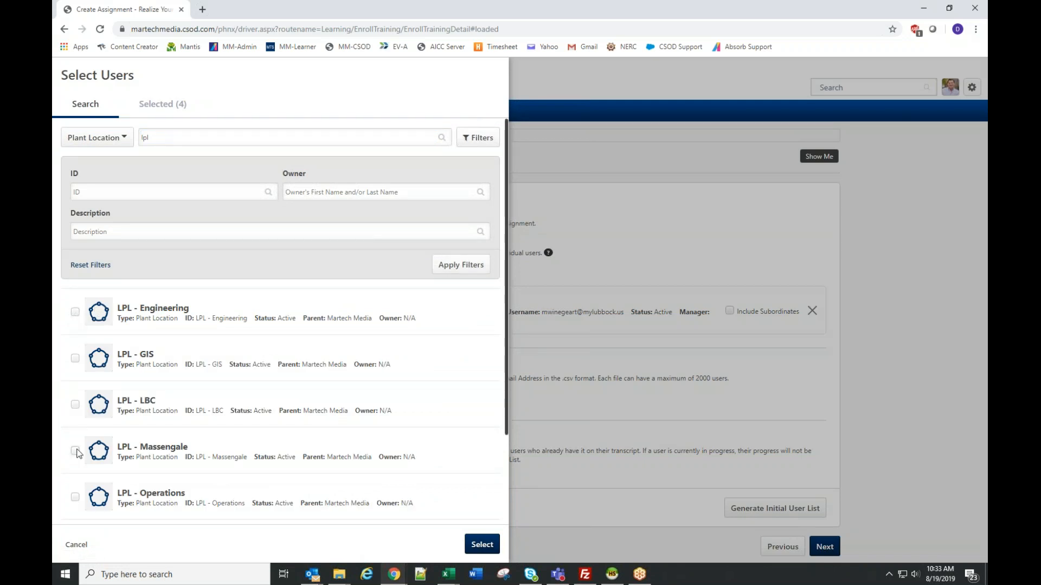
pyautogui.click(76, 497)
pyautogui.click(171, 110)
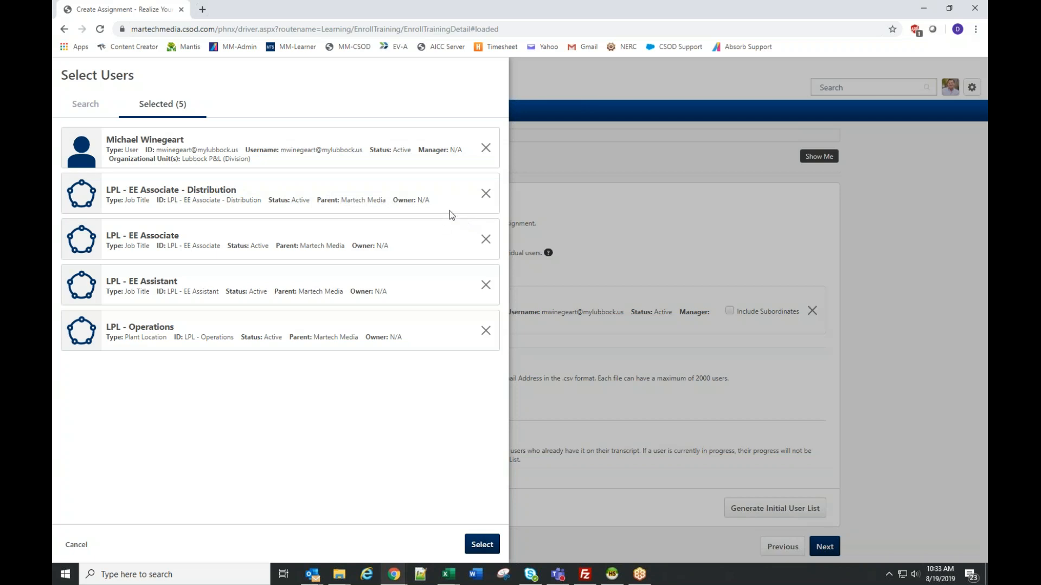
pyautogui.click(485, 545)
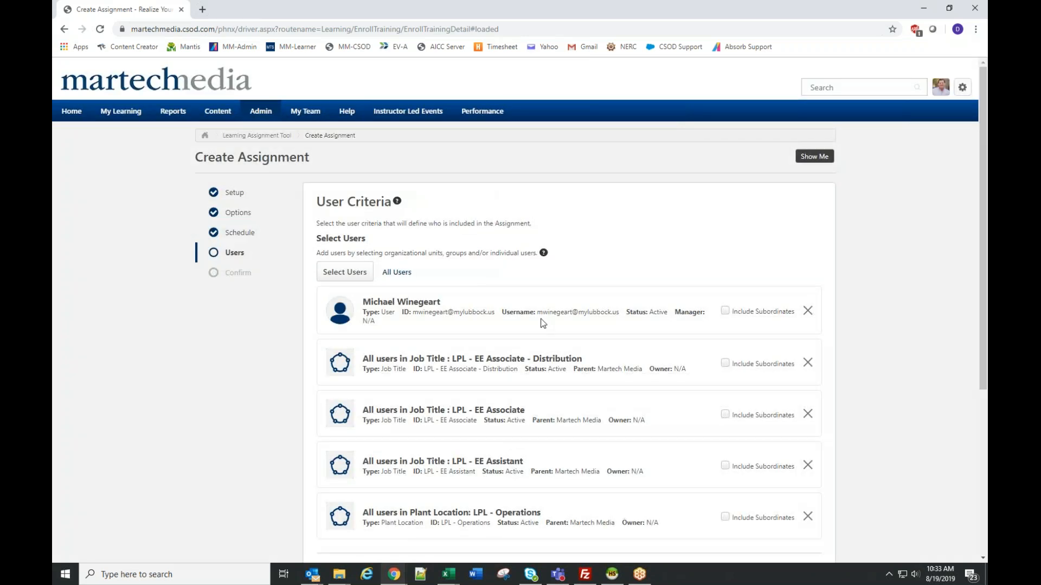
# - Generate the initial user list from the selected criteria and review the included users and their trainings
pyautogui.scroll(-2, 633, 412)
pyautogui.scroll(-3, 633, 412)
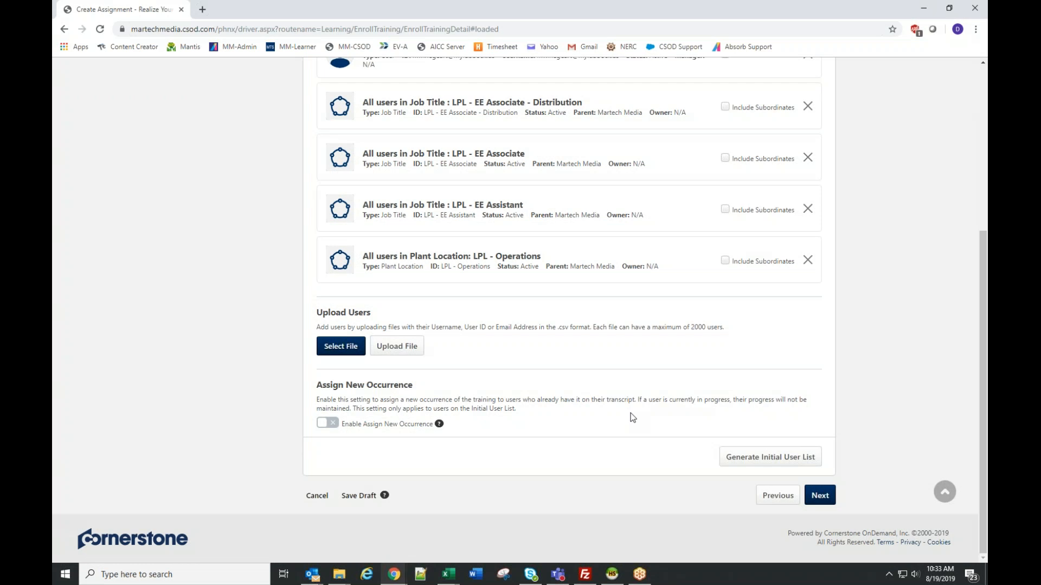
pyautogui.click(743, 458)
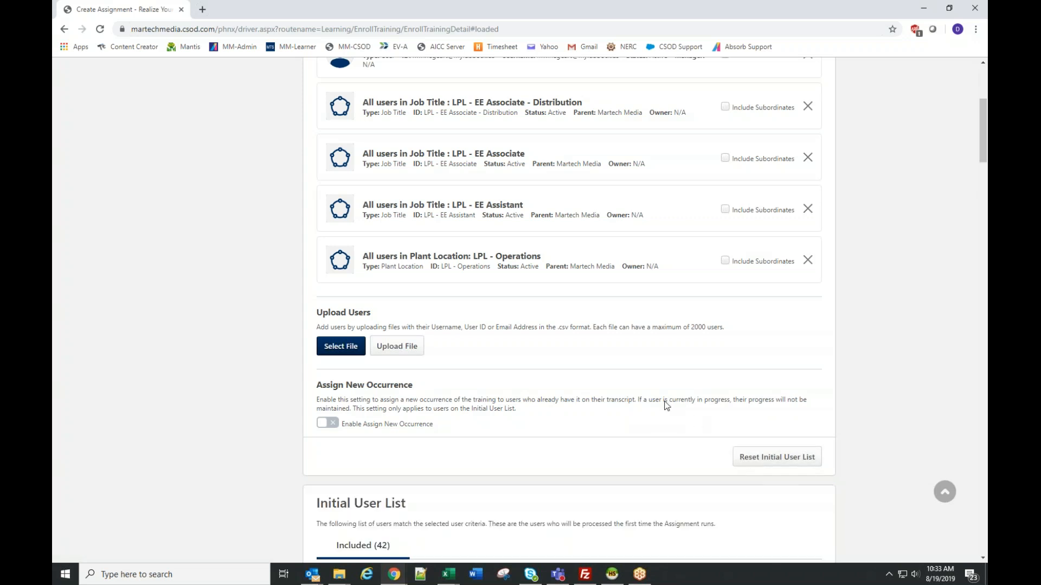
pyautogui.scroll(-8, 675, 368)
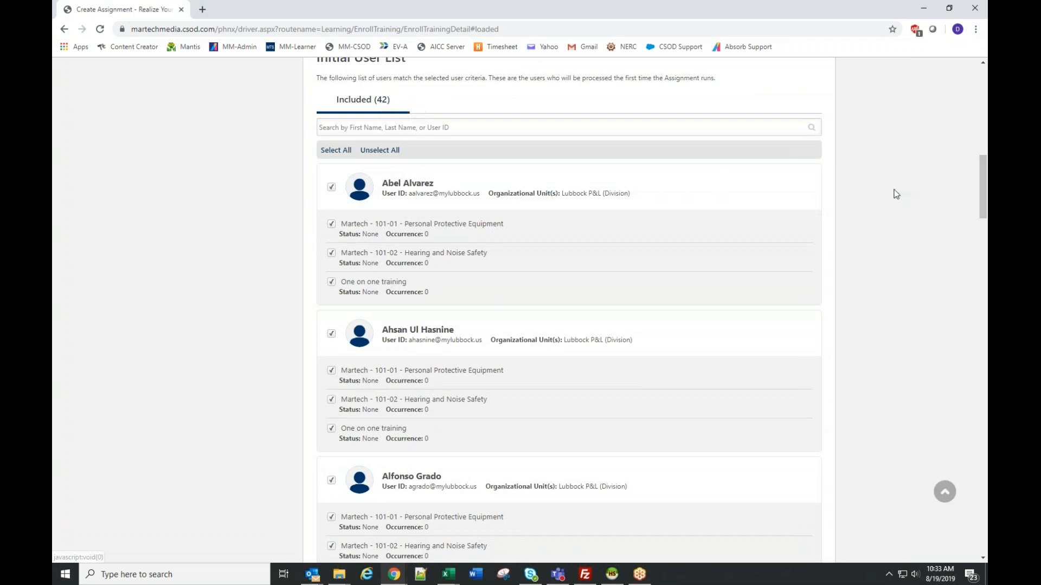
pyautogui.moveTo(985, 172); pyautogui.dragTo(986, 510)
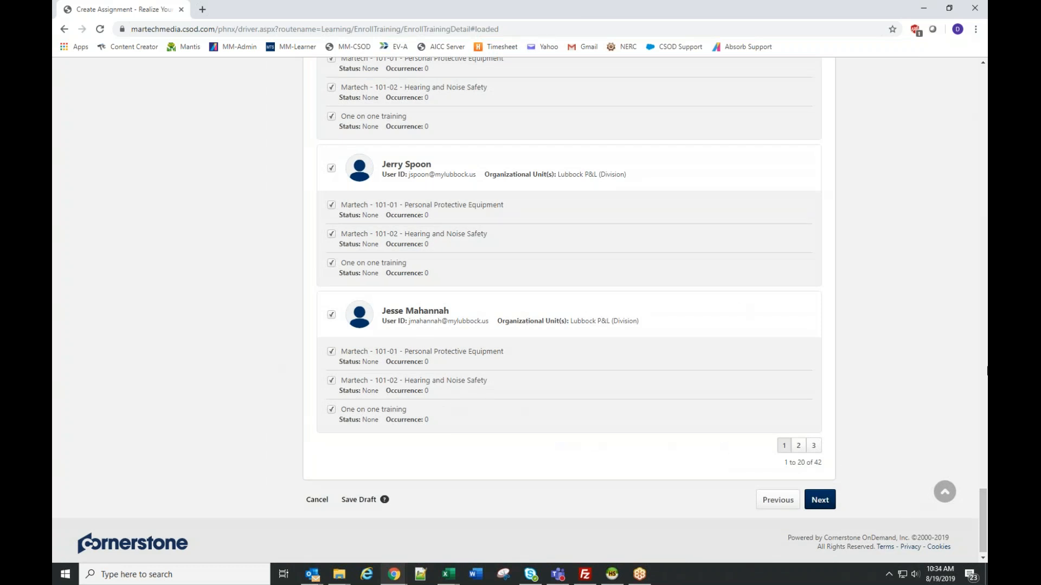
# - Enable Assign New Occurrence for the assignment
pyautogui.moveTo(986, 513); pyautogui.dragTo(981, 125)
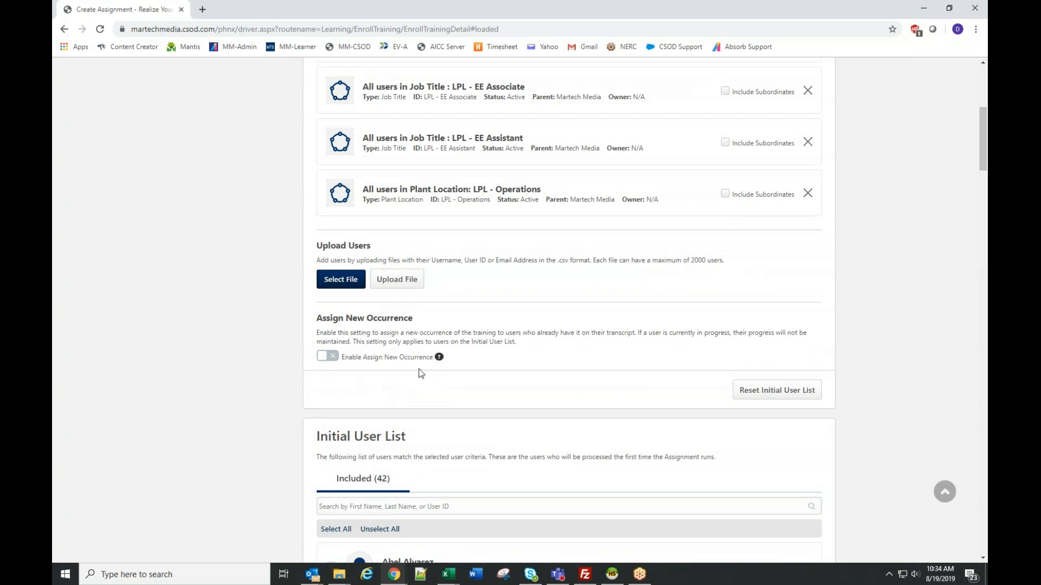
pyautogui.click(325, 356)
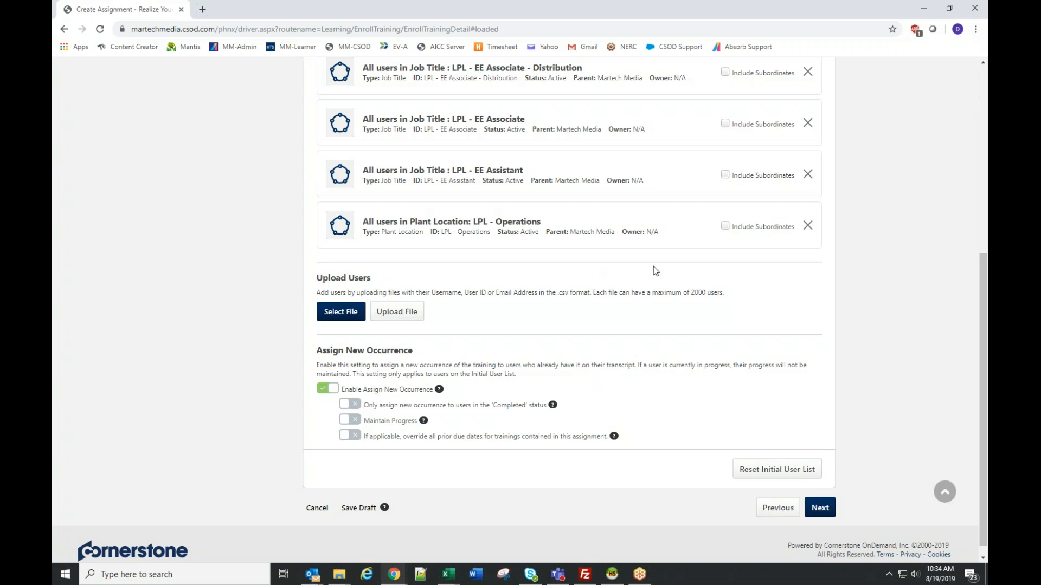
# - Remove the three LPL job titles and the LPL - Operations plant location from the user criteria, keeping only the individual user
pyautogui.scroll(2, 656, 271)
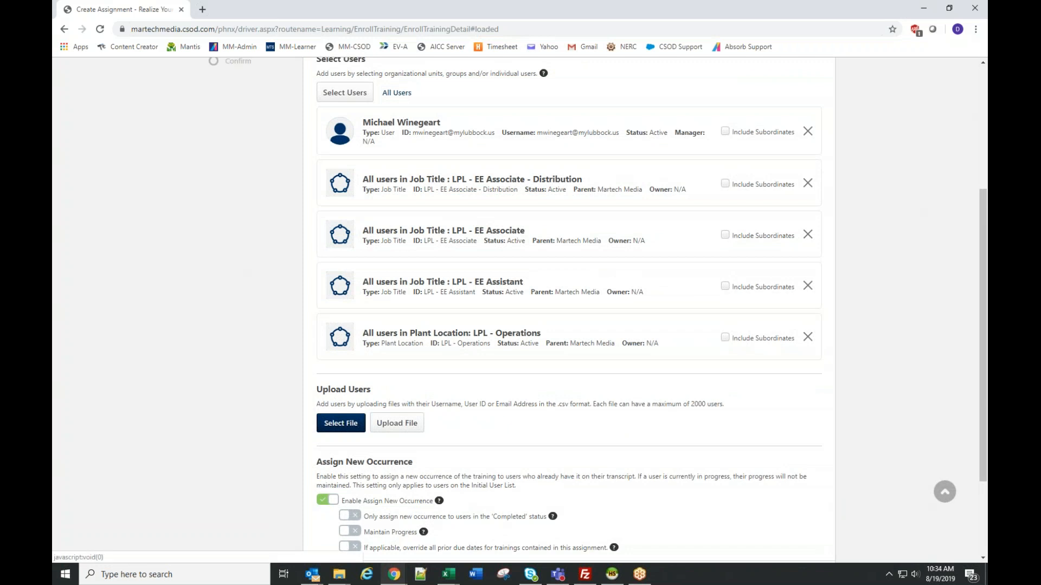
pyautogui.click(807, 184)
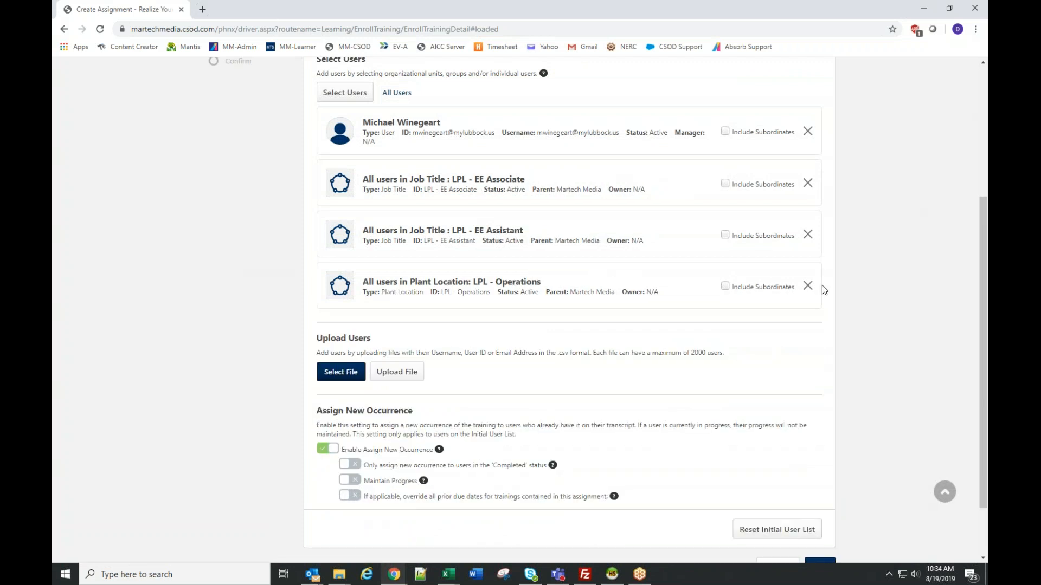
pyautogui.click(809, 184)
pyautogui.click(809, 184)
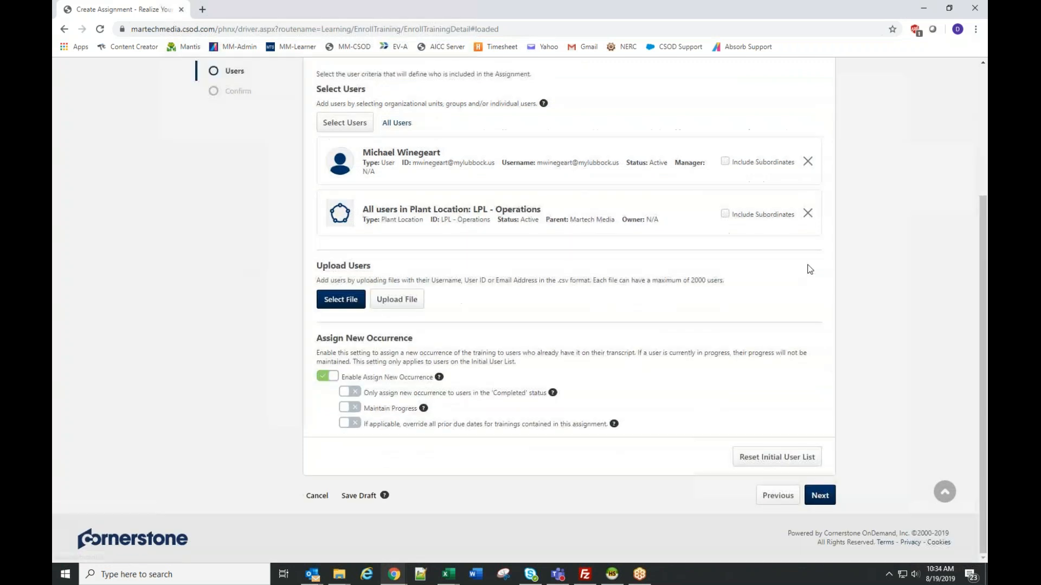
pyautogui.click(807, 214)
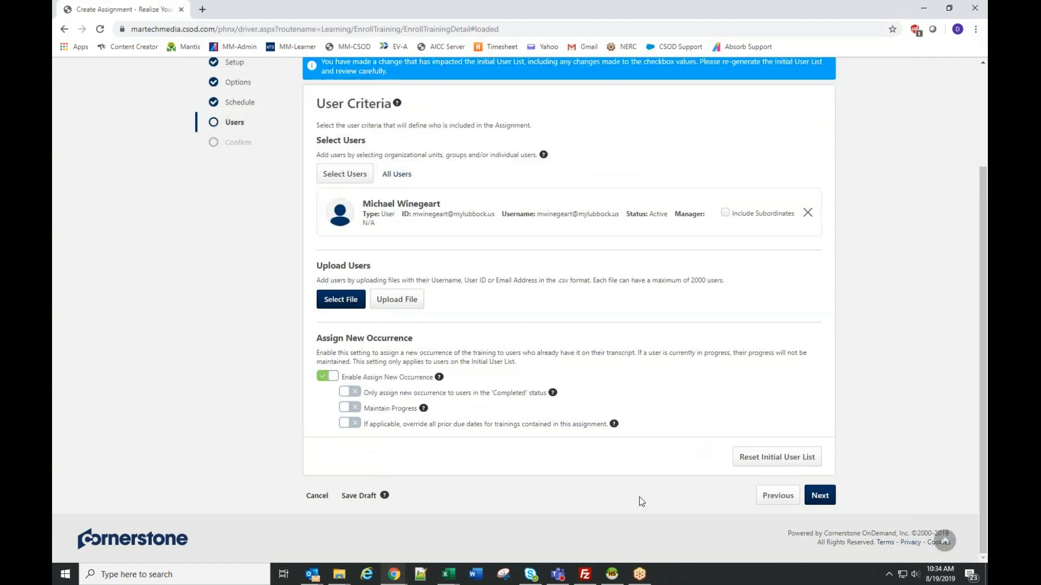
# - Submit the one on one training assignment and check its status in the list of learning assignments
pyautogui.click(825, 497)
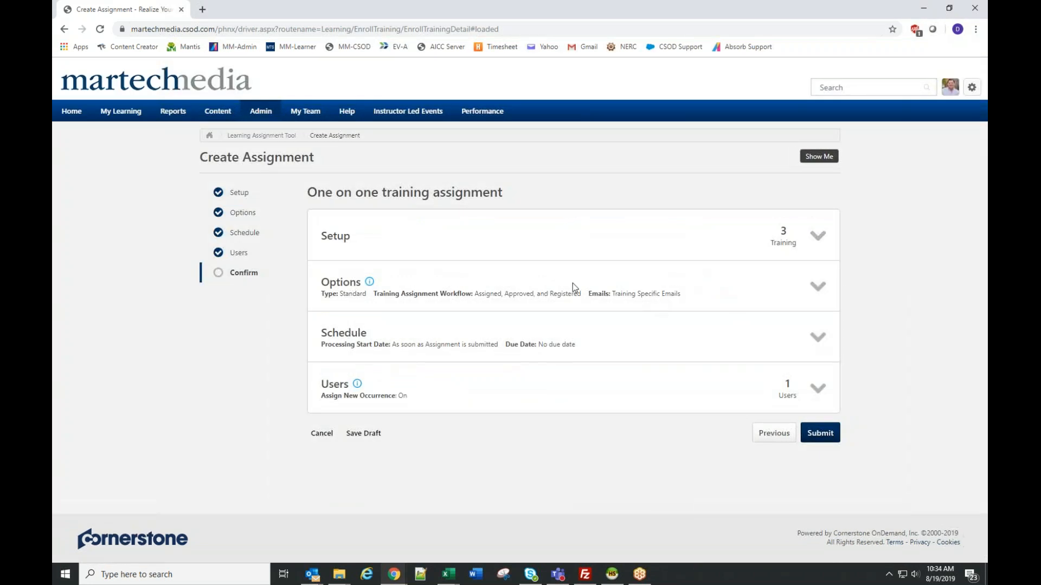
pyautogui.click(820, 433)
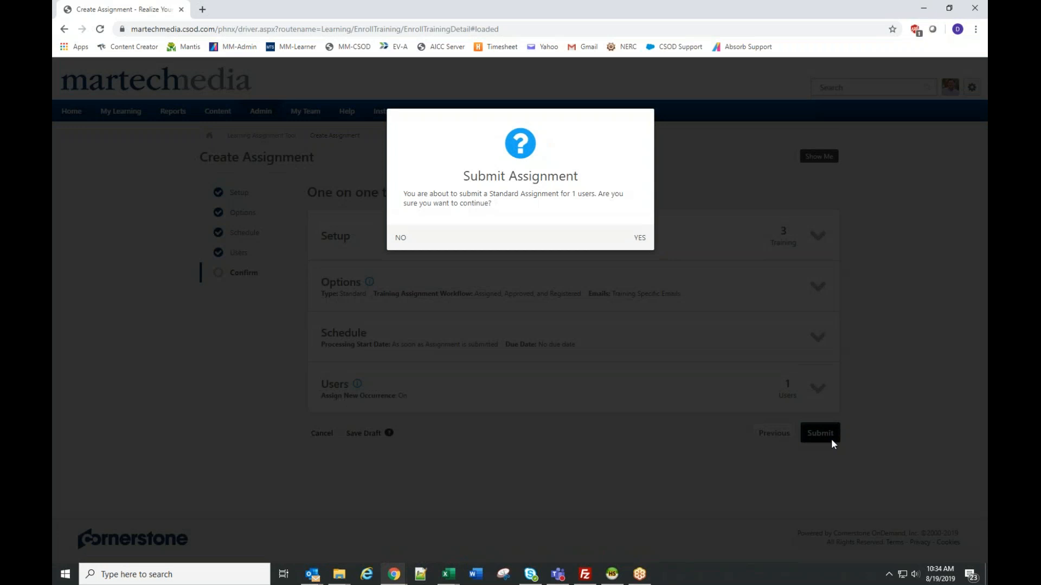
pyautogui.click(637, 239)
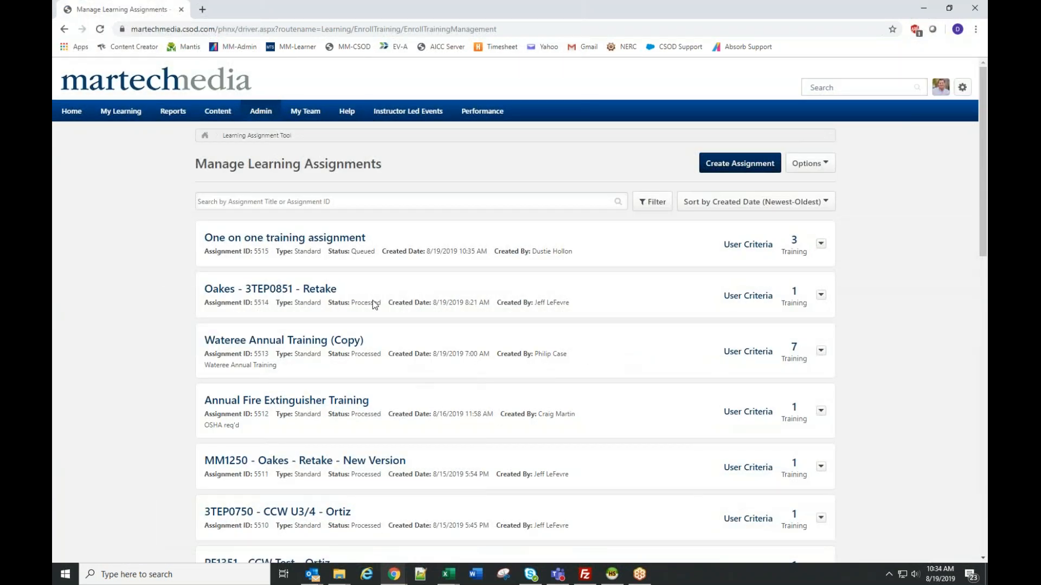
pyautogui.doubleClick(362, 251)
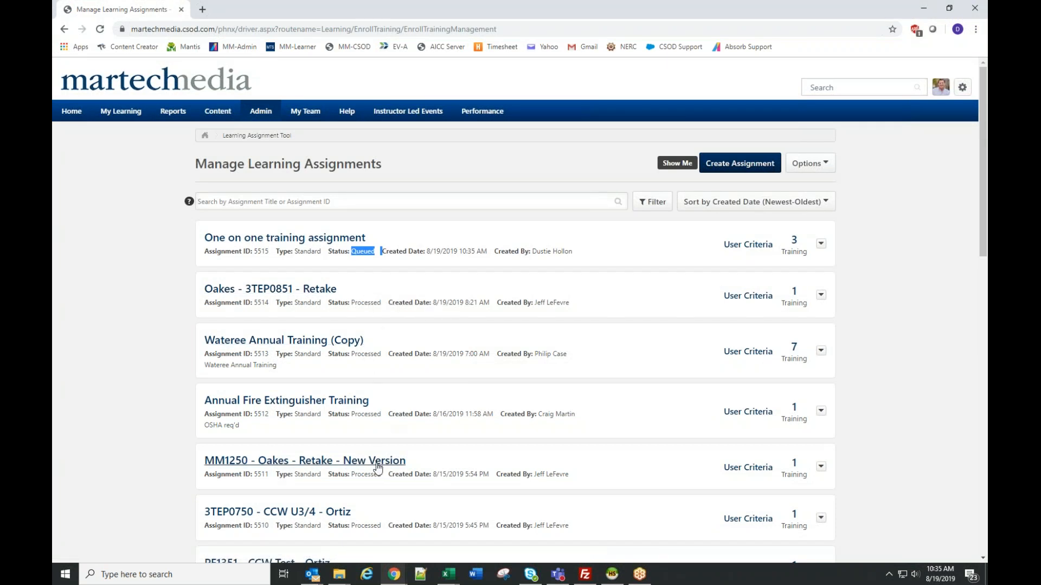
pyautogui.click(167, 274)
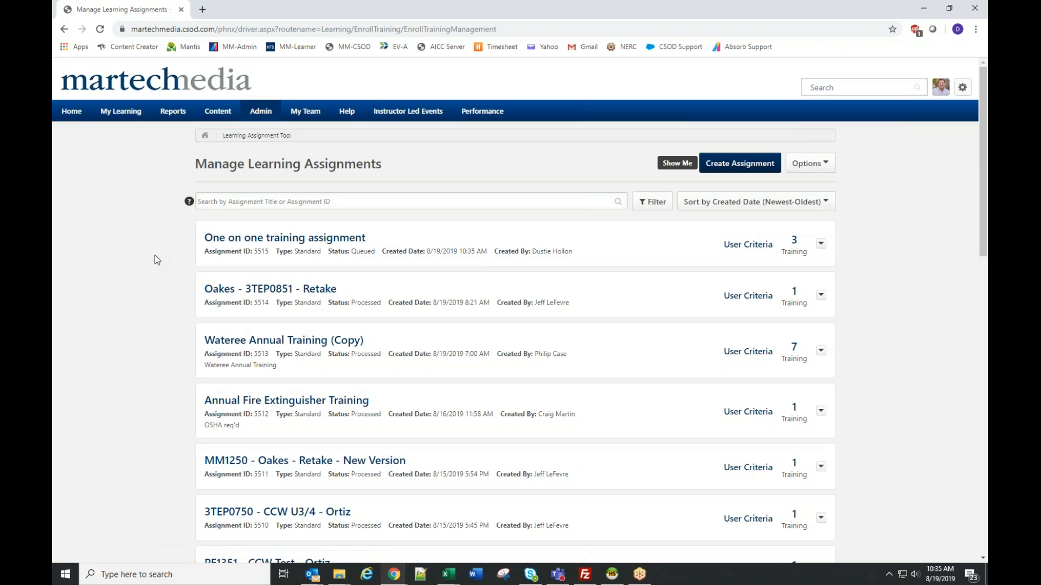
# - Refresh the list of learning assignments to check the status of the one on one training assignment
pyautogui.click(101, 30)
pyautogui.click(258, 110)
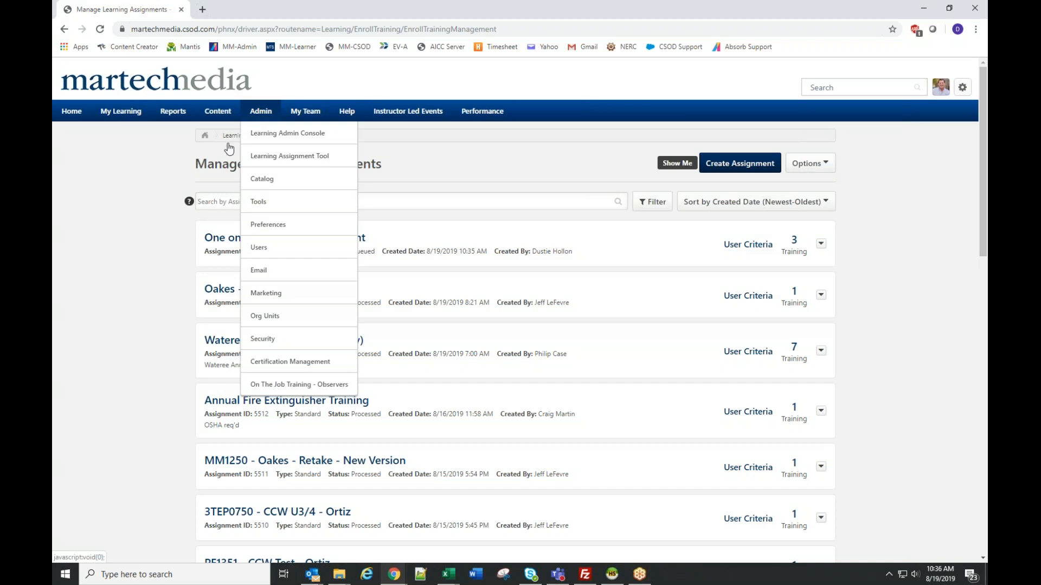
pyautogui.click(100, 28)
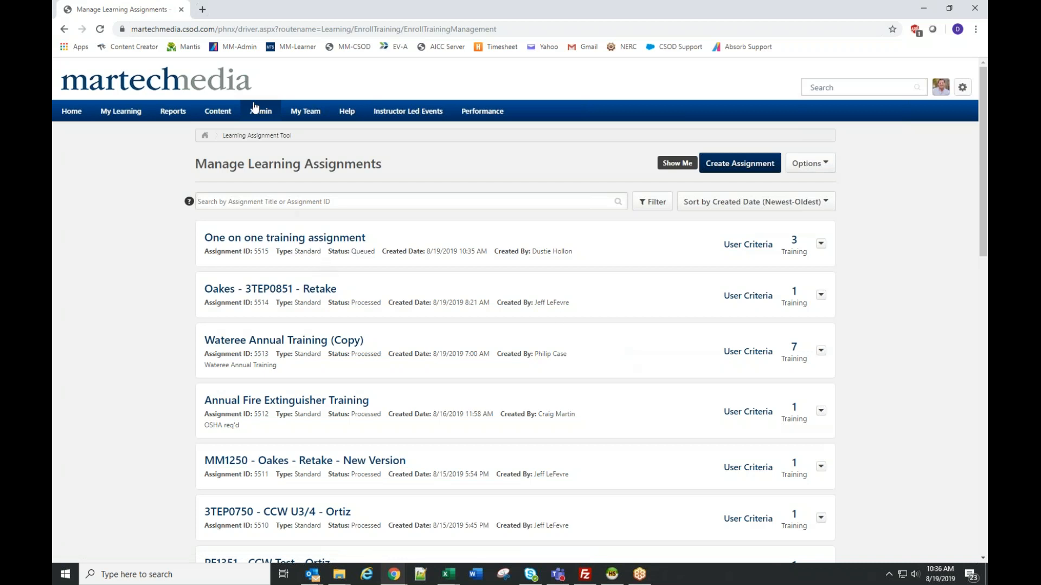
# - Search the Users page for the assigned individual by the beginning of their last name
pyautogui.moveTo(255, 108)
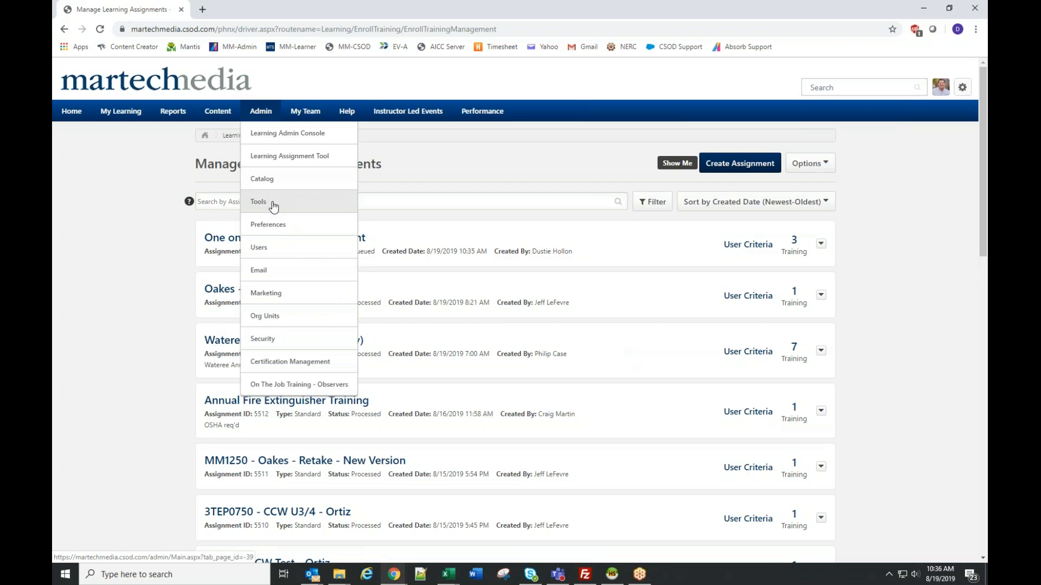
pyautogui.click(261, 249)
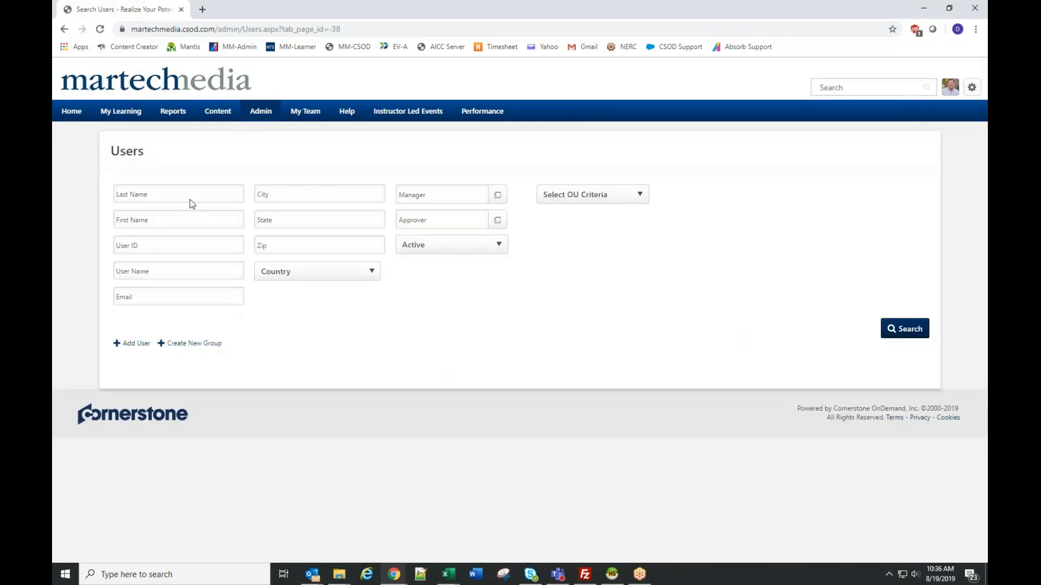
pyautogui.click(191, 194)
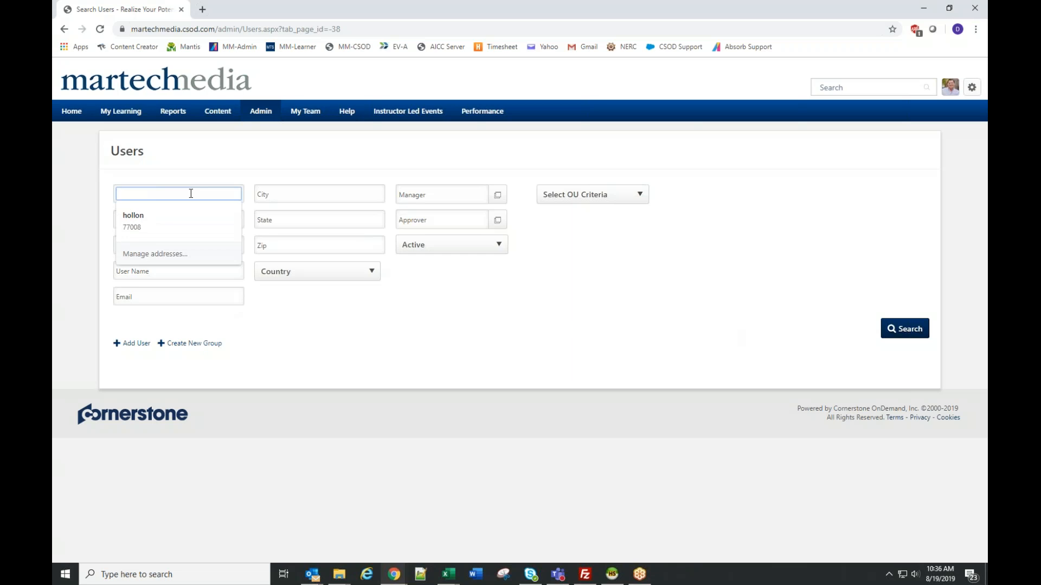
pyautogui.write('windg')
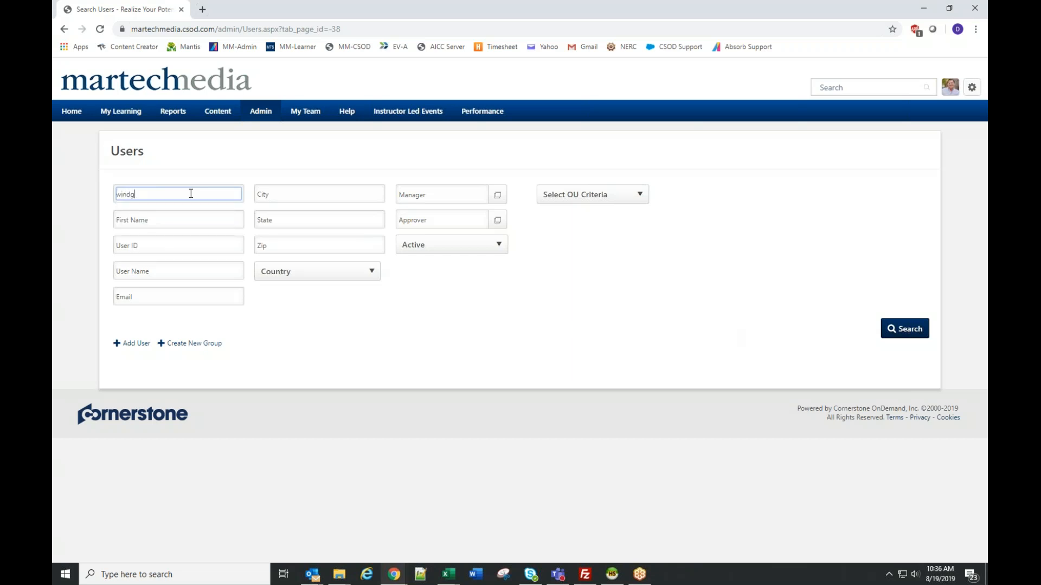
pyautogui.press('BackSpace')
pyautogui.press('BackSpace')
pyautogui.write('eg')
pyautogui.press('Return')
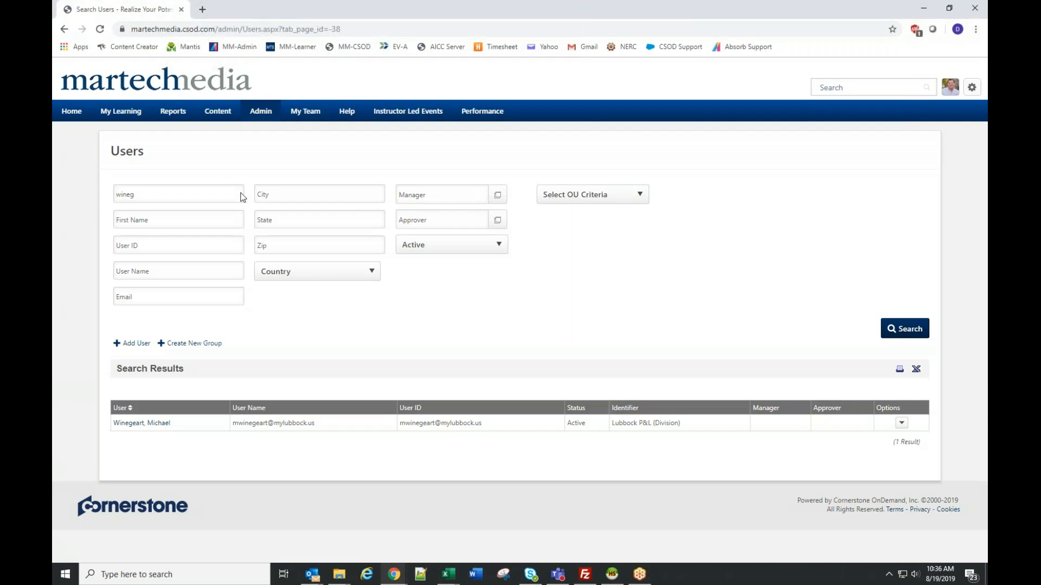
# - Log in by proxy as the found user, giving "viewing training" as the reason
pyautogui.click(900, 423)
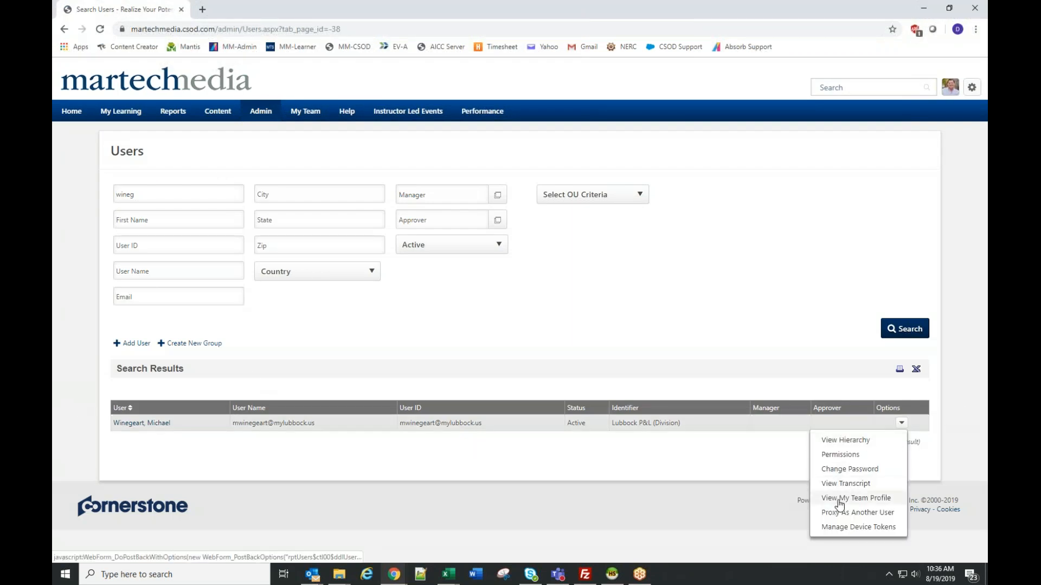
pyautogui.click(867, 512)
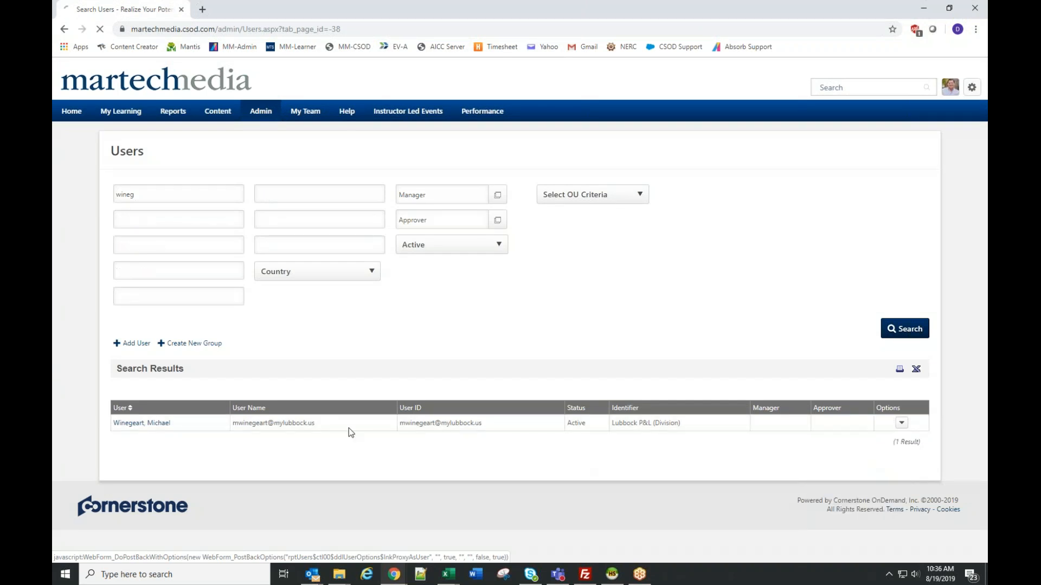
pyautogui.write('viewing training')
pyautogui.click(384, 372)
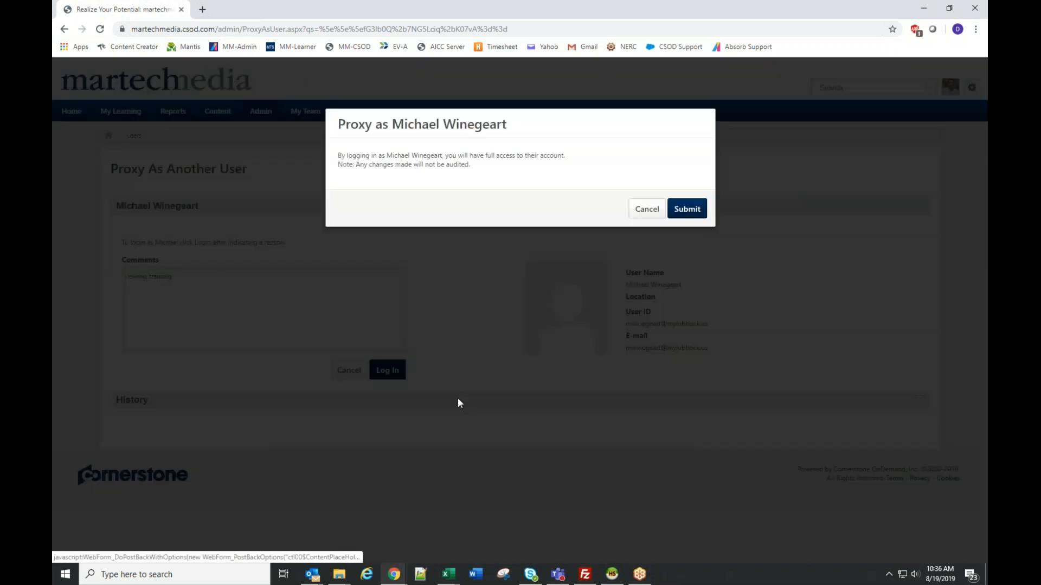
pyautogui.click(686, 208)
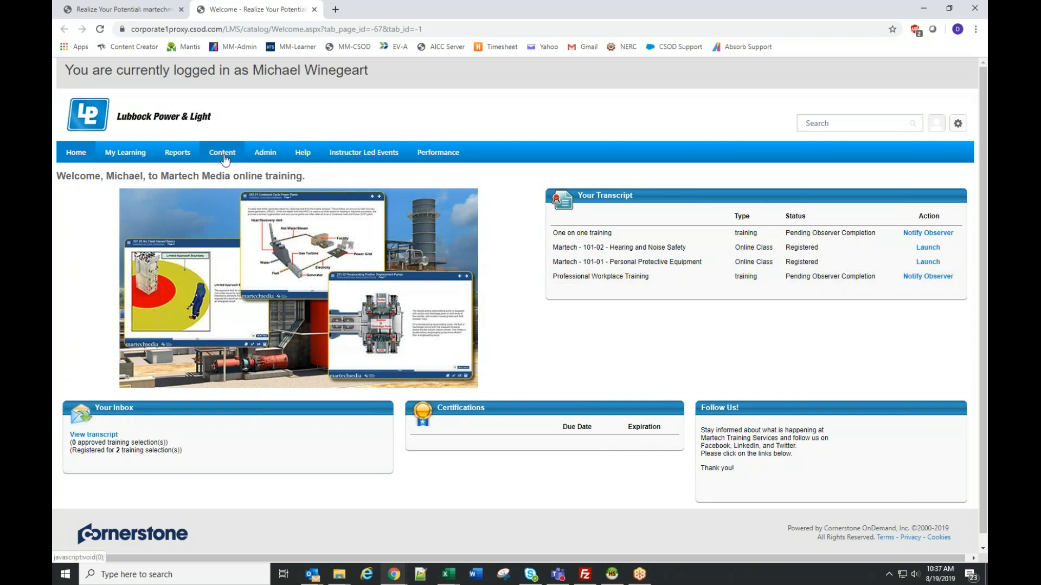
# - Search the Course Catalog for training from the provider SkillSoft and look through the listed courses
pyautogui.moveTo(271, 156)
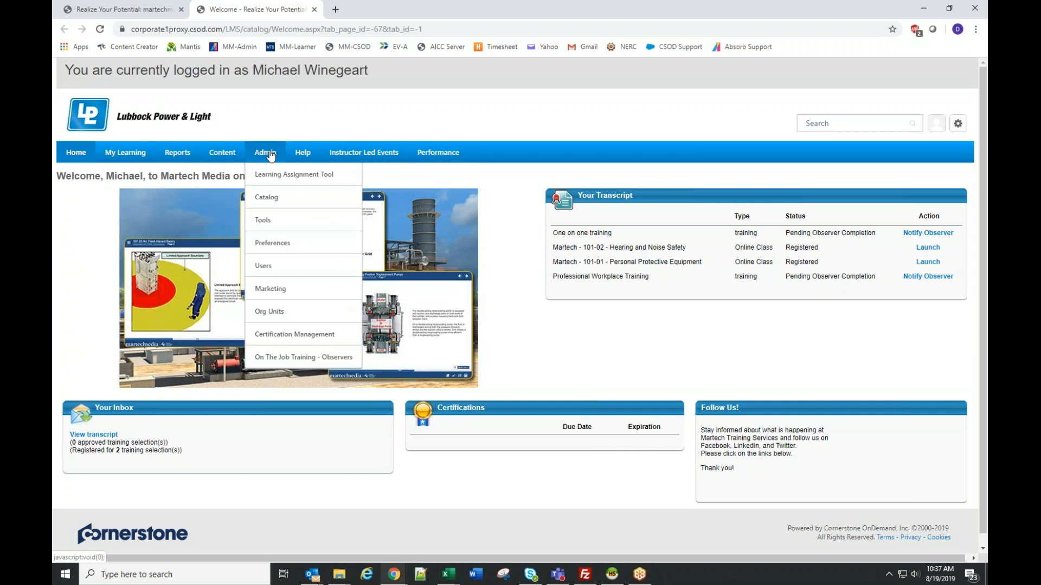
pyautogui.click(266, 199)
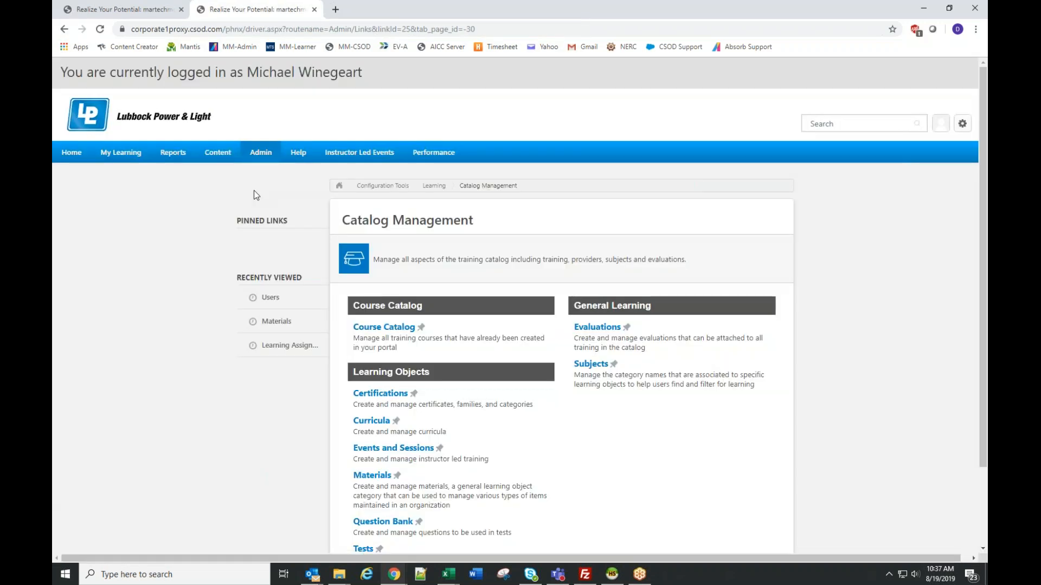
pyautogui.click(383, 327)
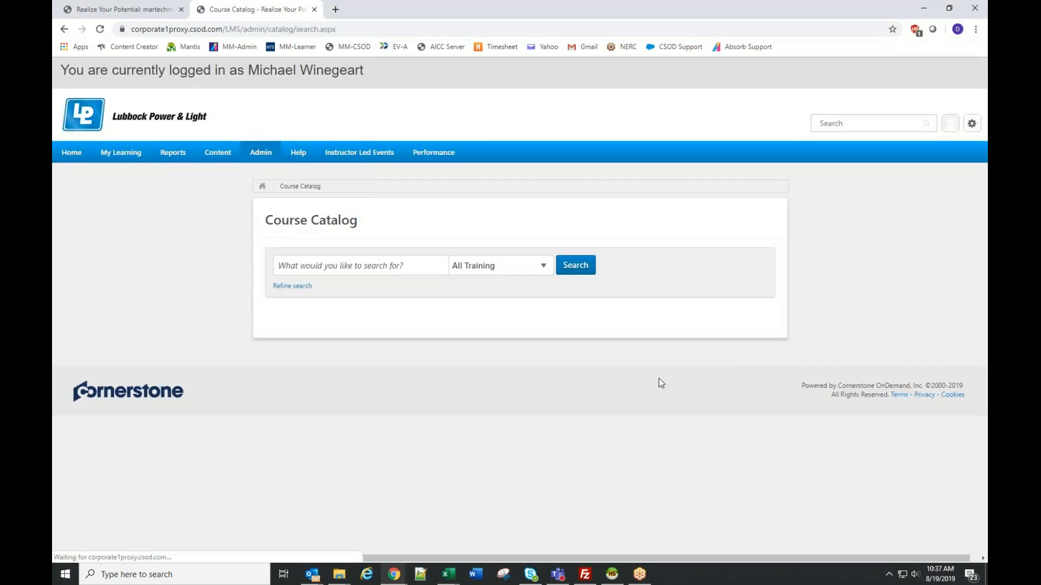
pyautogui.click(273, 286)
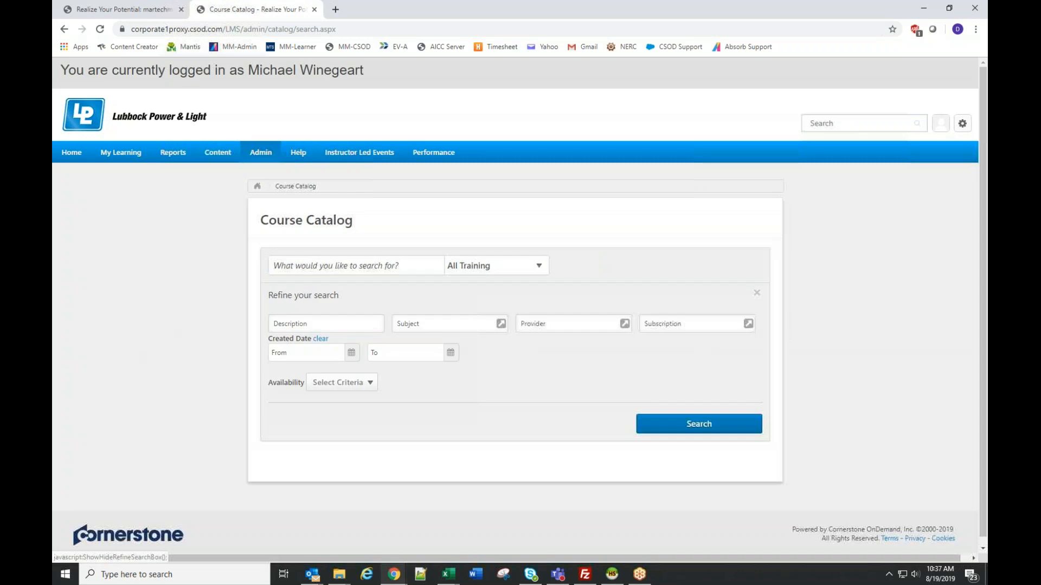
pyautogui.click(570, 323)
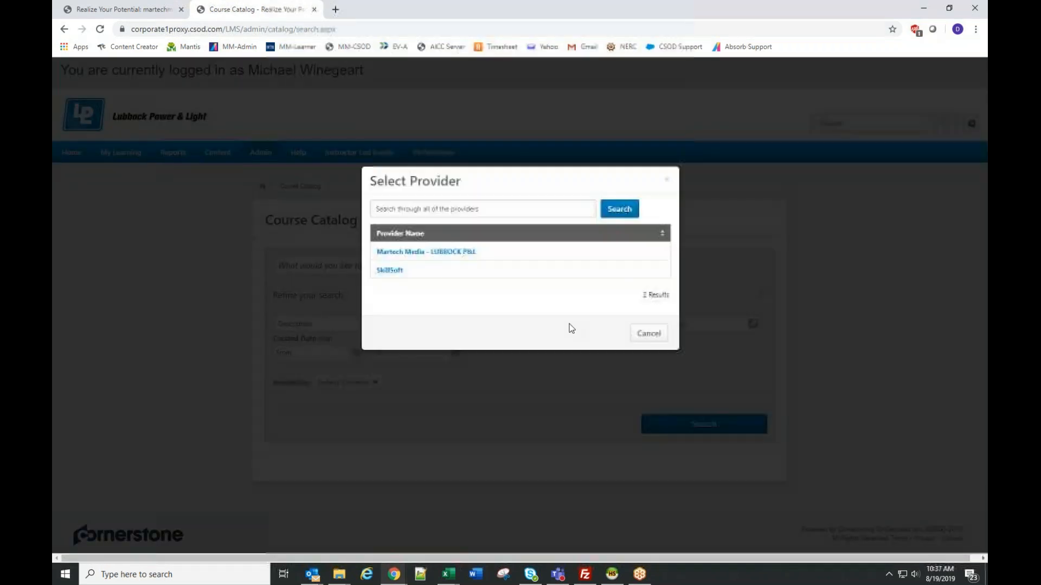
pyautogui.click(386, 271)
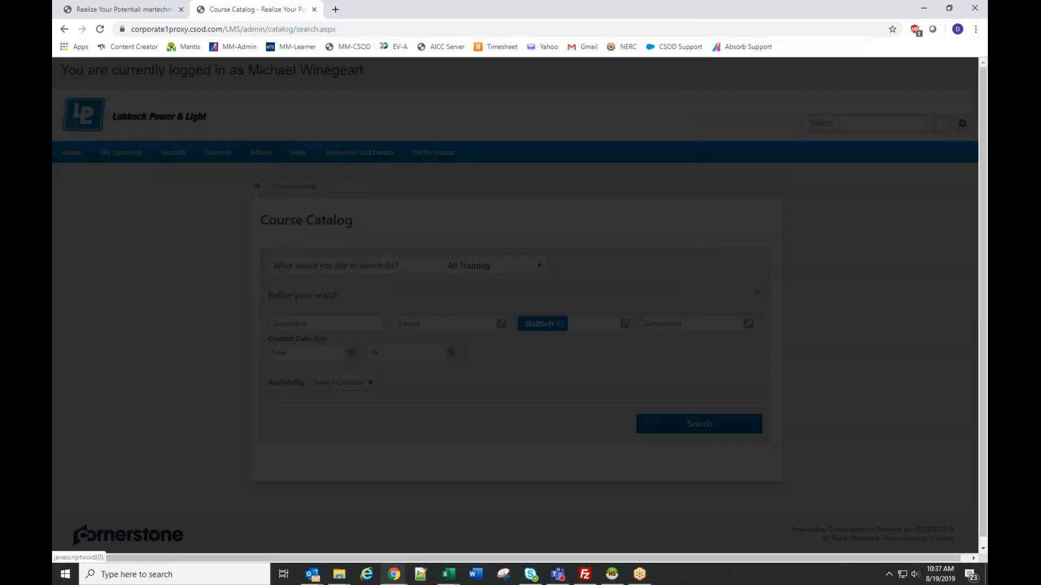
pyautogui.click(699, 427)
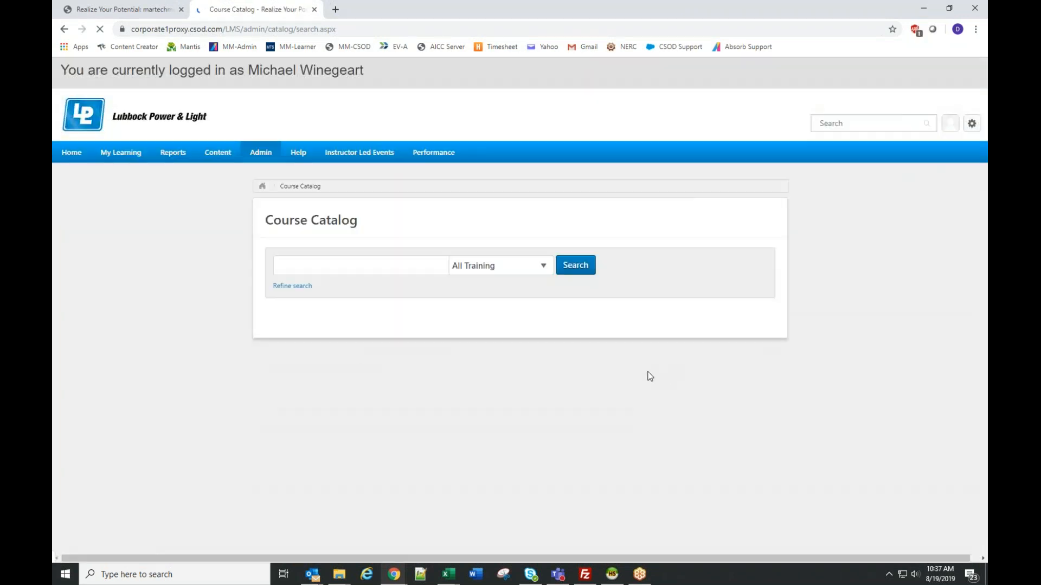
pyautogui.scroll(-2, 649, 376)
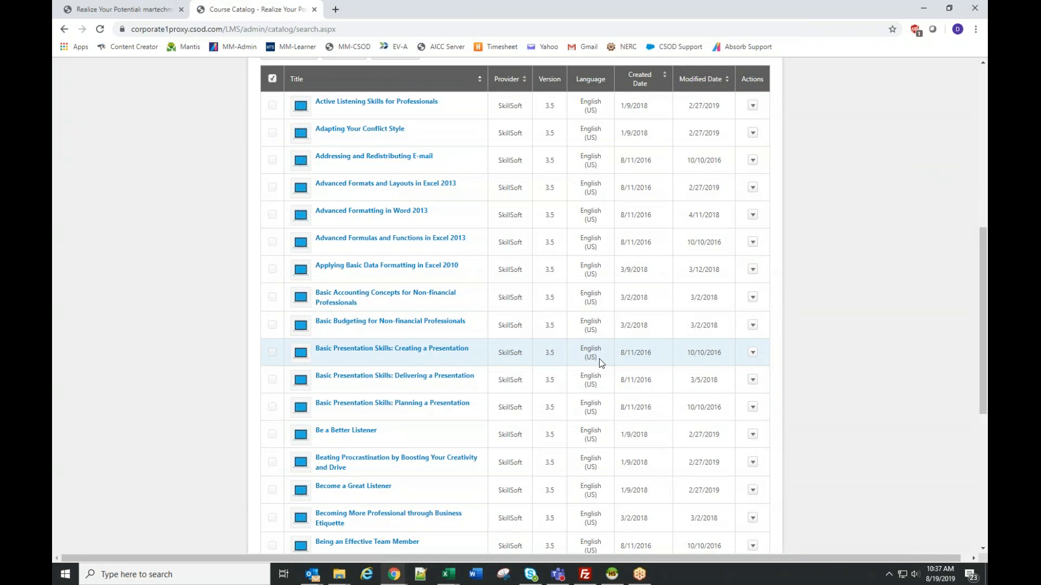
pyautogui.scroll(-1, 599, 359)
pyautogui.scroll(-5, 603, 381)
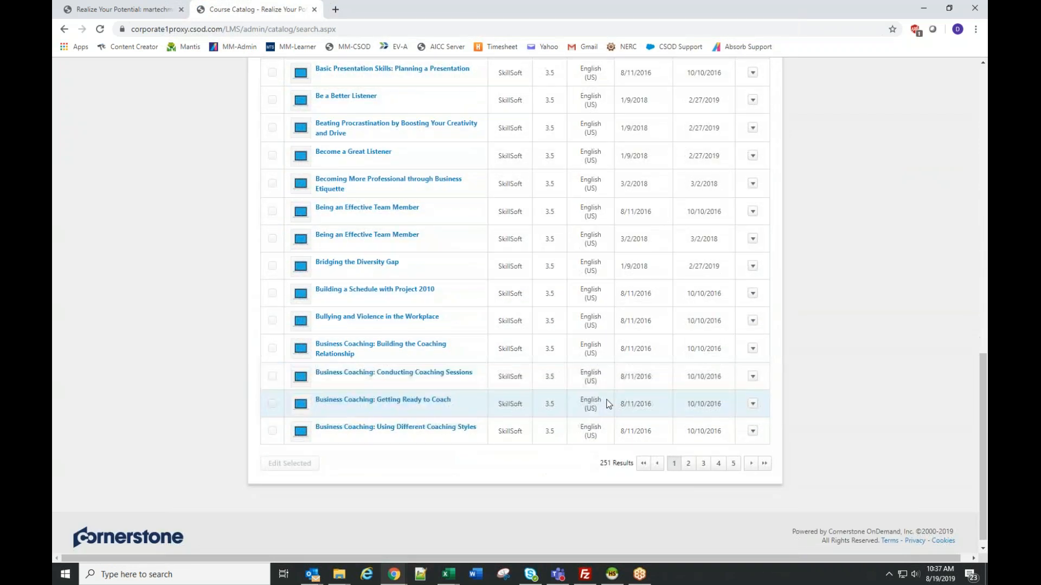
pyautogui.scroll(6, 607, 404)
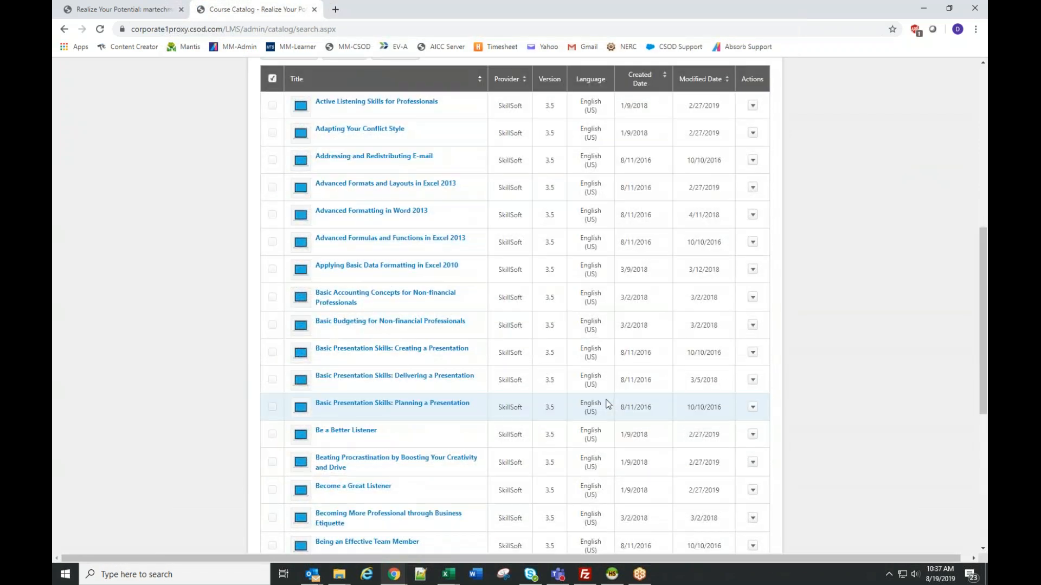
pyautogui.scroll(8, 602, 429)
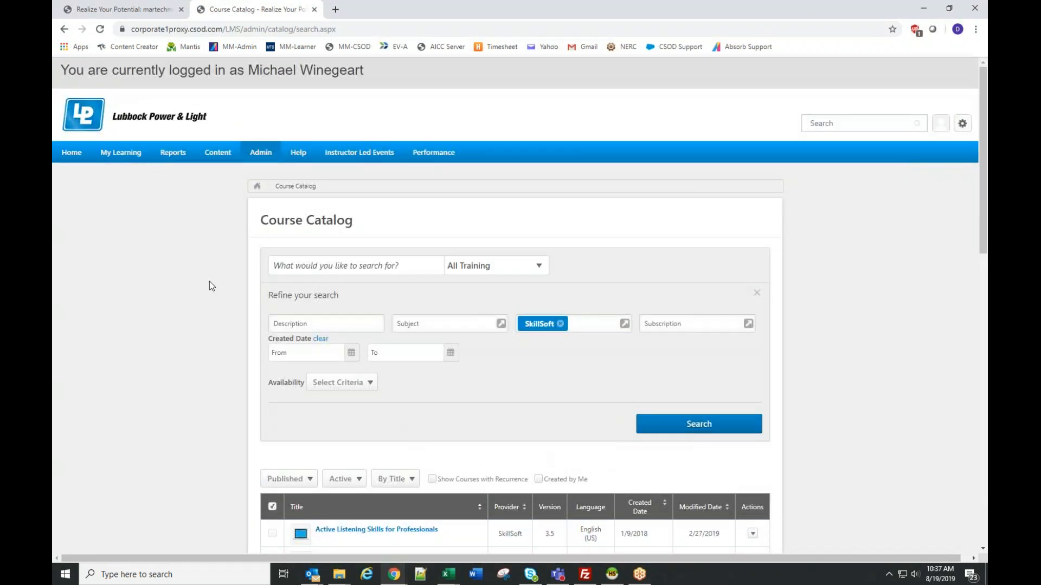
# - Start a new learning assignment, search its training provider filter for "excel", and close the proxy session
pyautogui.moveTo(260, 154)
pyautogui.click(274, 184)
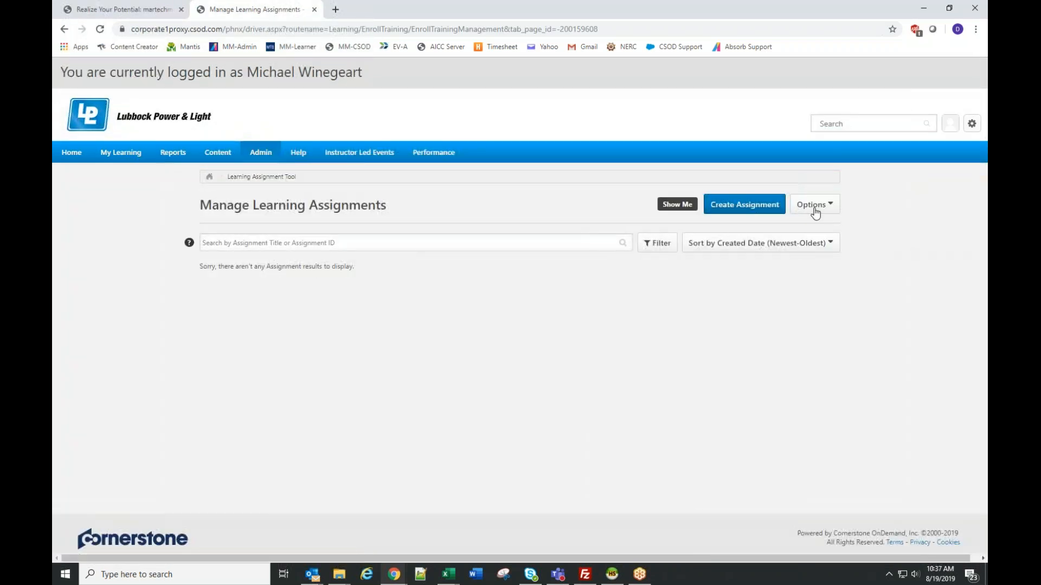
pyautogui.click(726, 205)
pyautogui.scroll(-5, 413, 380)
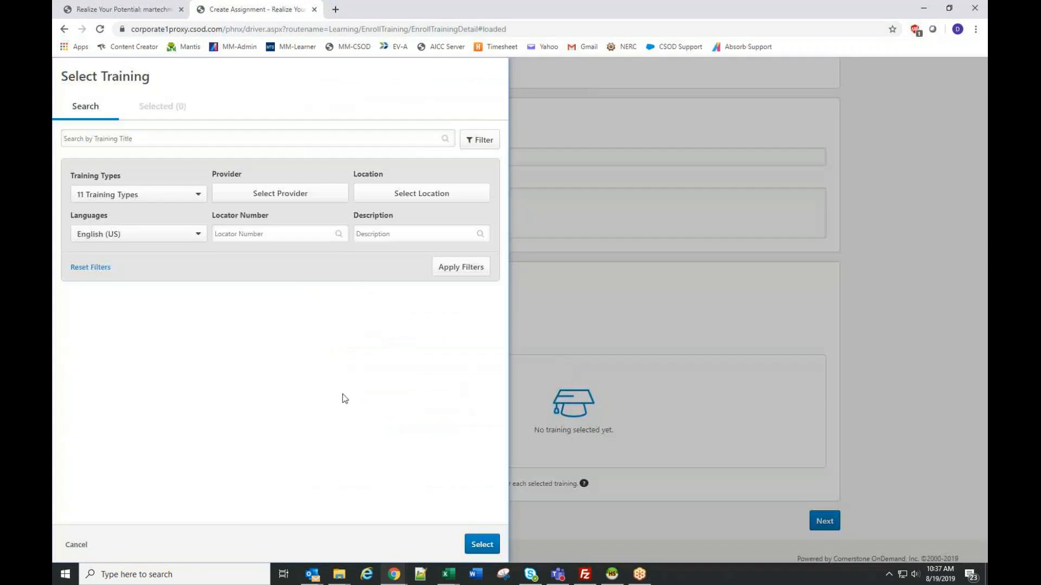
pyautogui.click(235, 196)
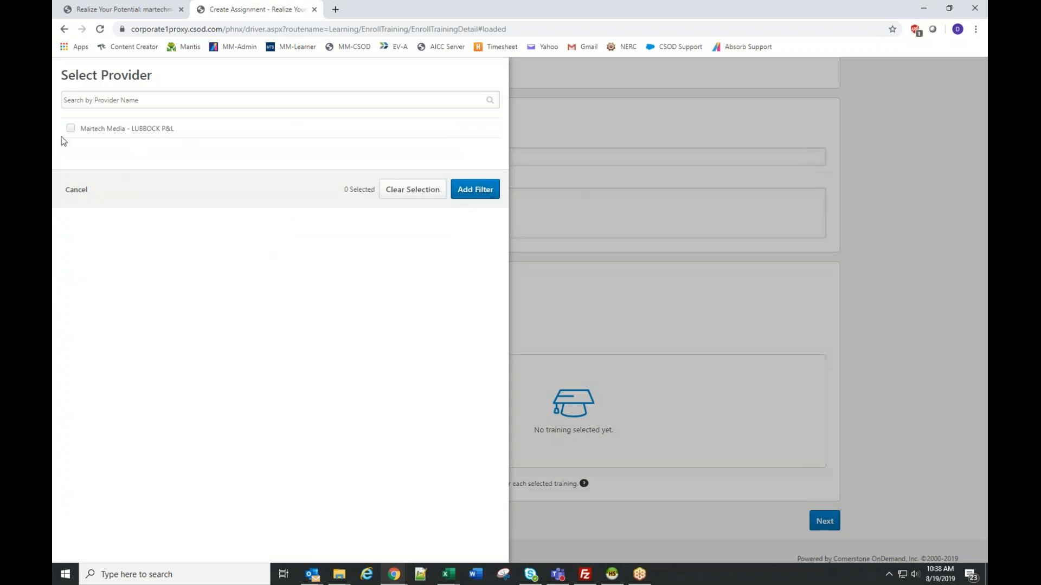
pyautogui.click(135, 96)
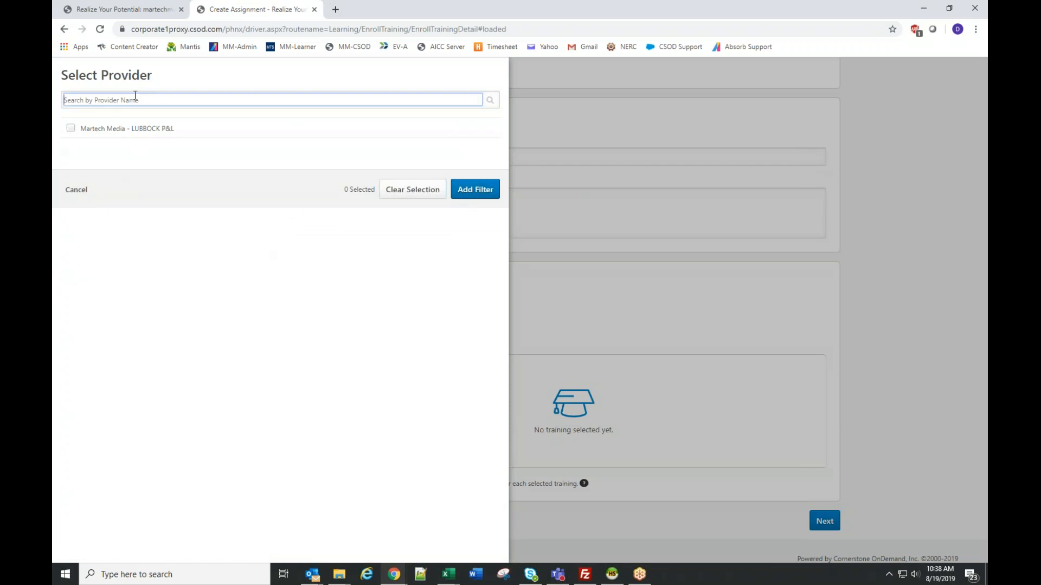
pyautogui.write('excel')
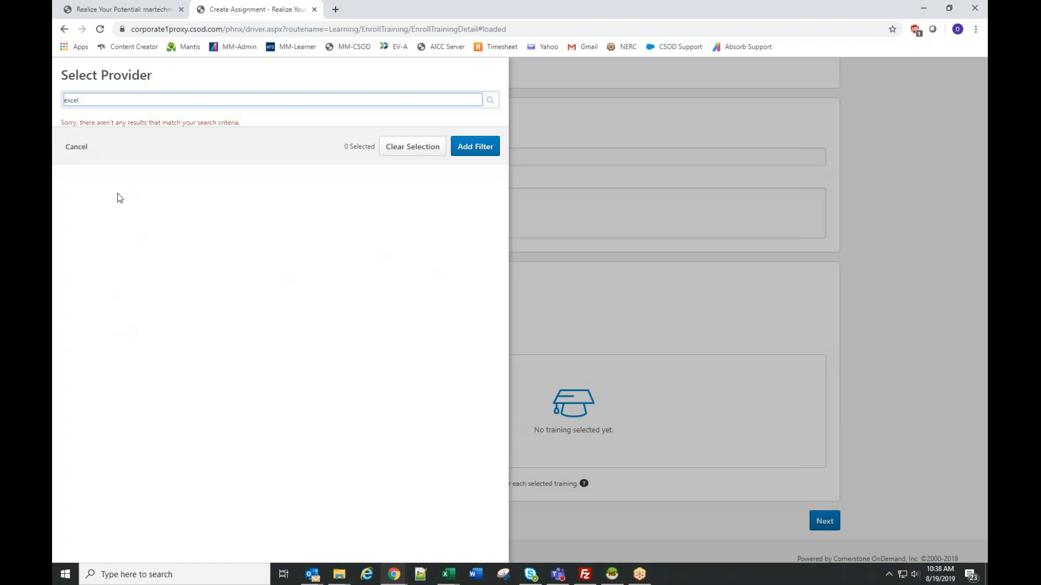
pyautogui.click(314, 9)
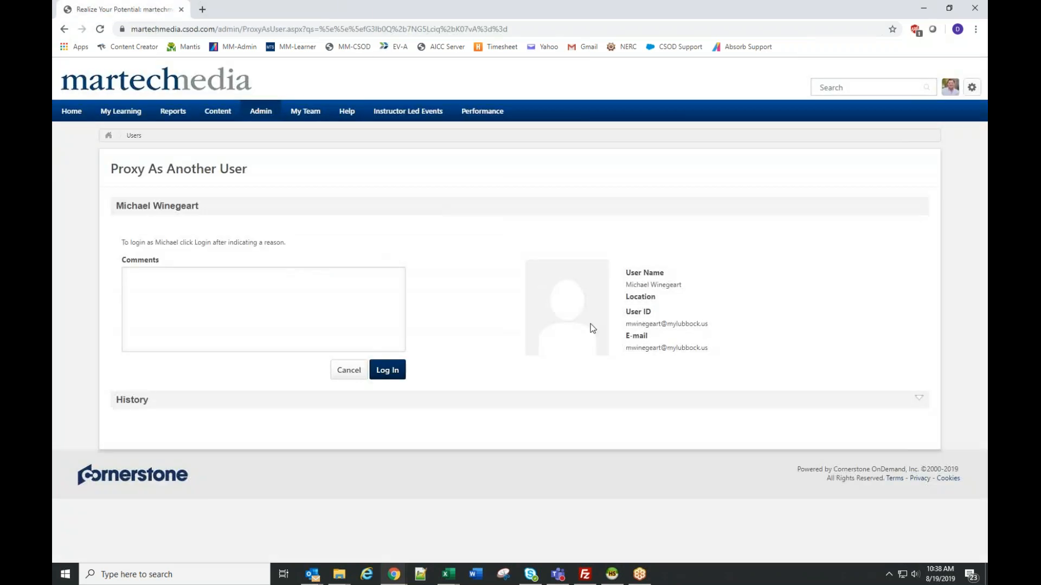
# - Find the same user again by the beginning of their last name and view their permissions
pyautogui.moveTo(265, 109)
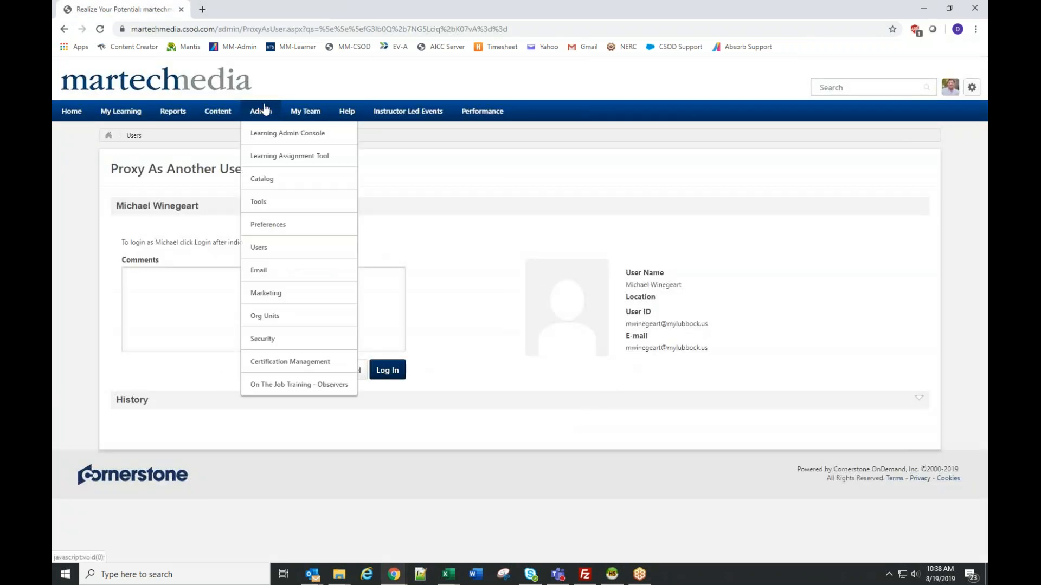
pyautogui.click(262, 248)
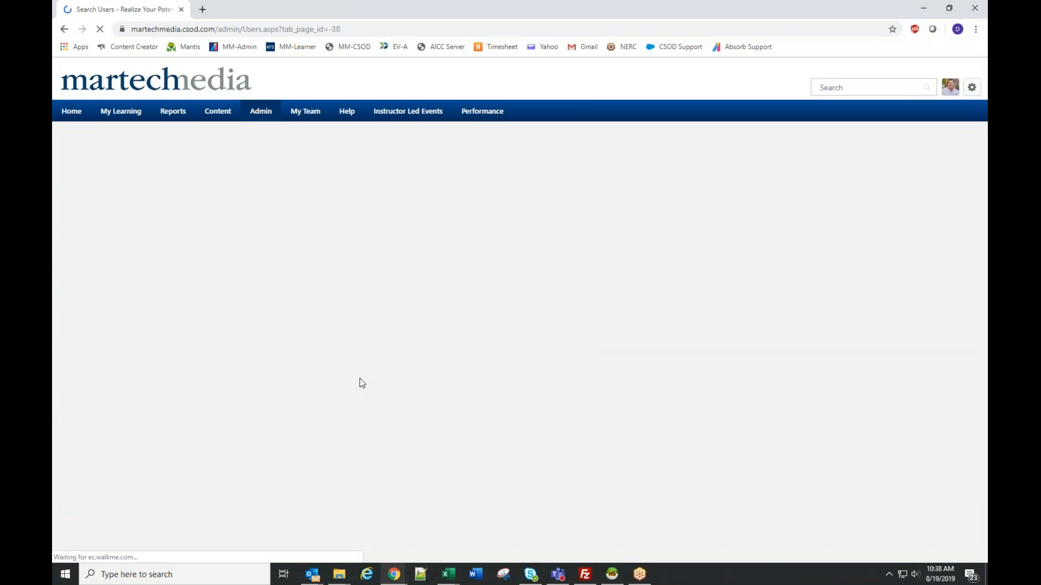
pyautogui.click(145, 193)
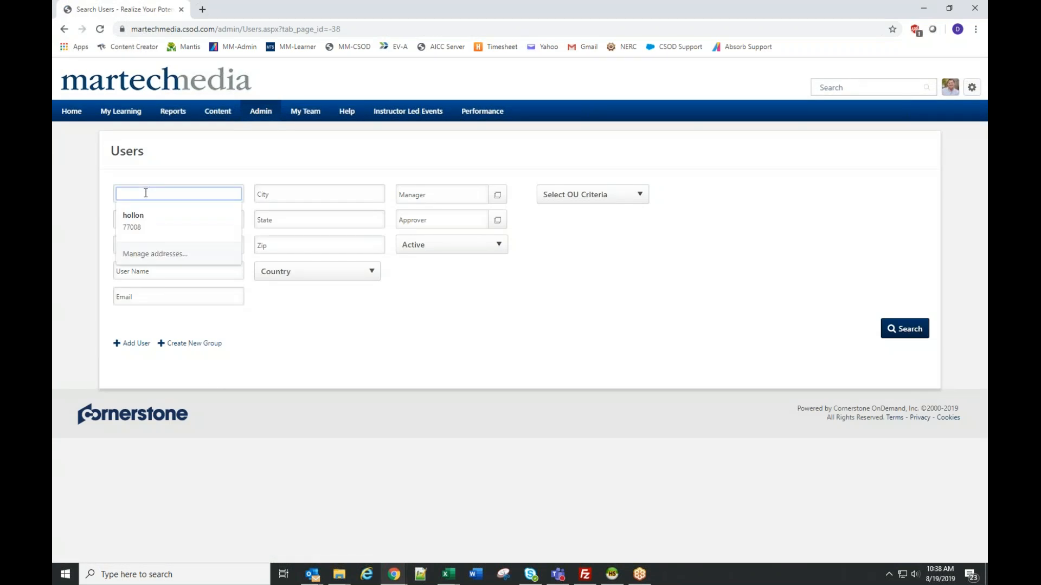
pyautogui.write('wineg')
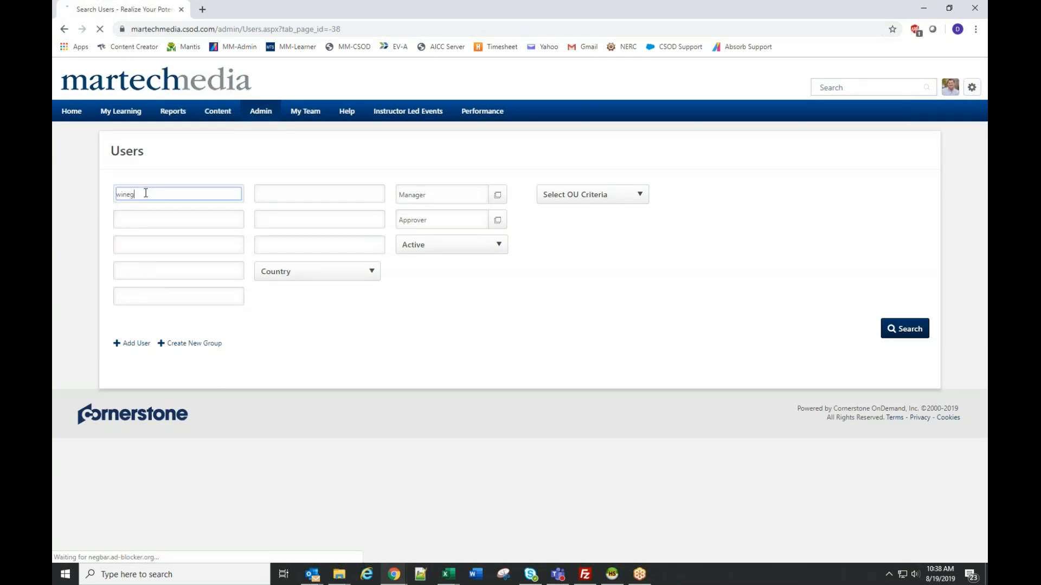
pyautogui.press('Return')
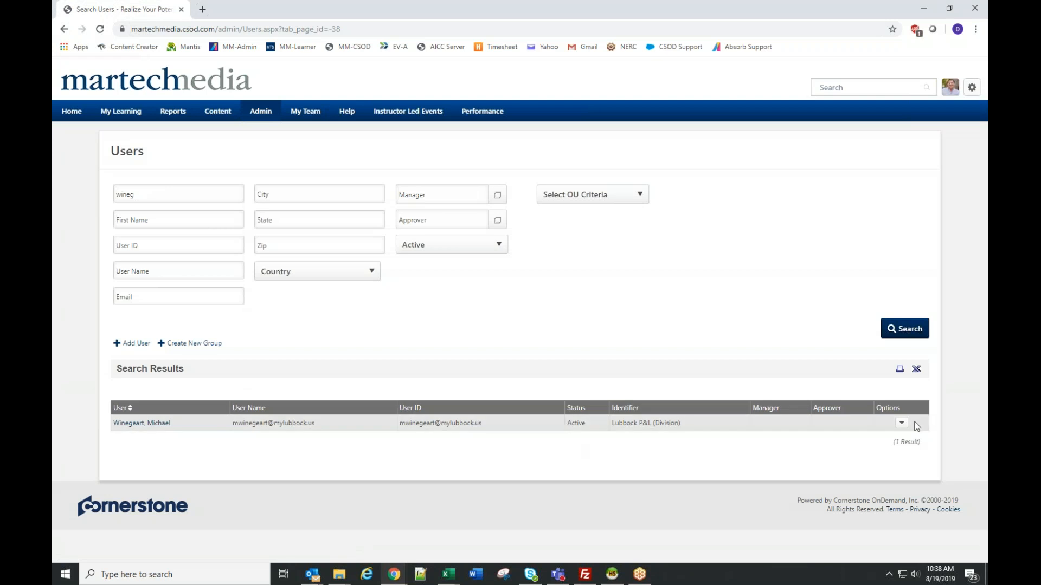
pyautogui.click(900, 424)
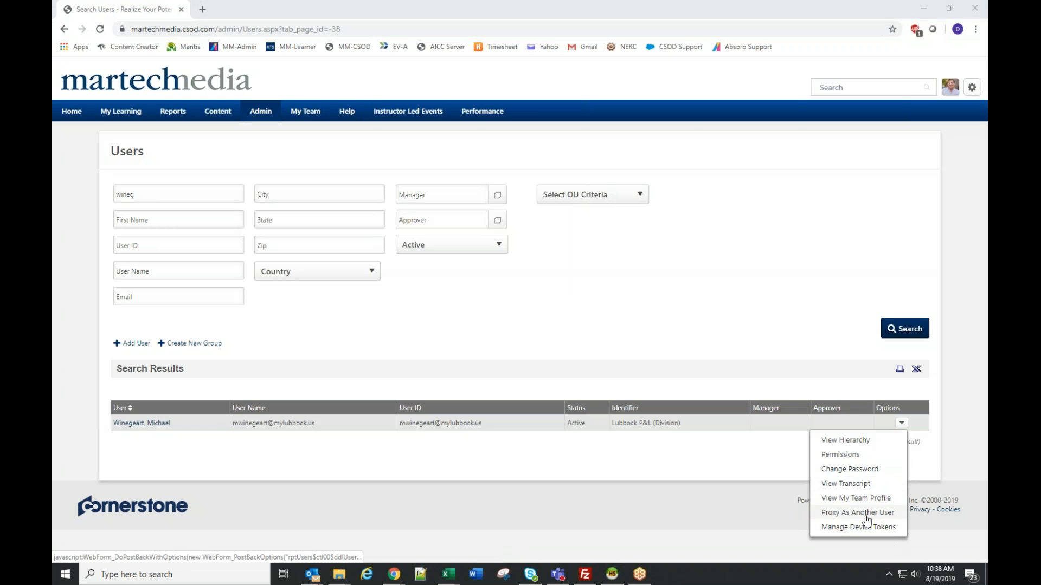
pyautogui.click(847, 456)
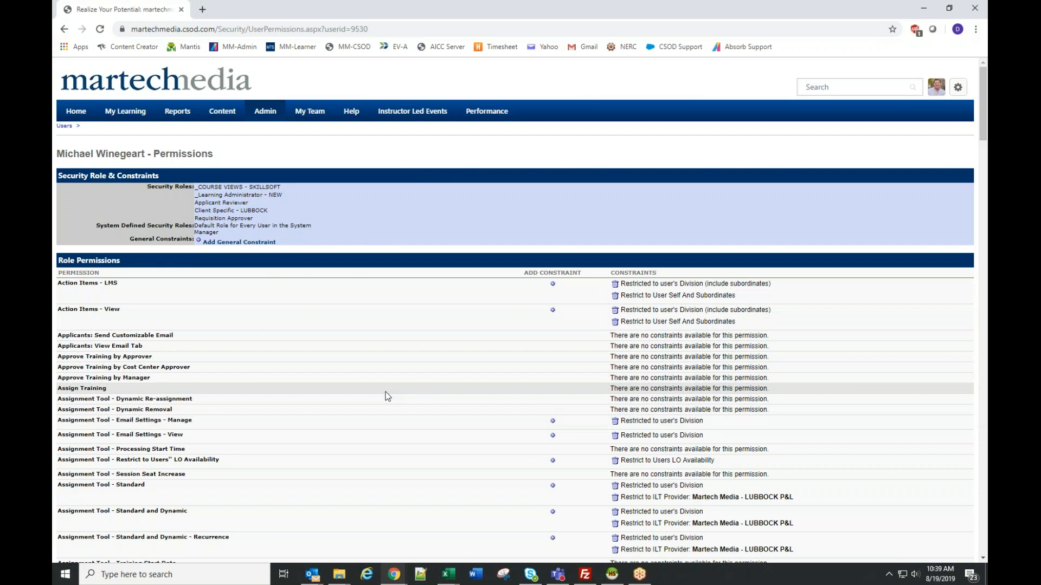
# - Look over the user's role permissions and open the On The Job Training observers page down to its list of trainees
pyautogui.scroll(-1, 767, 444)
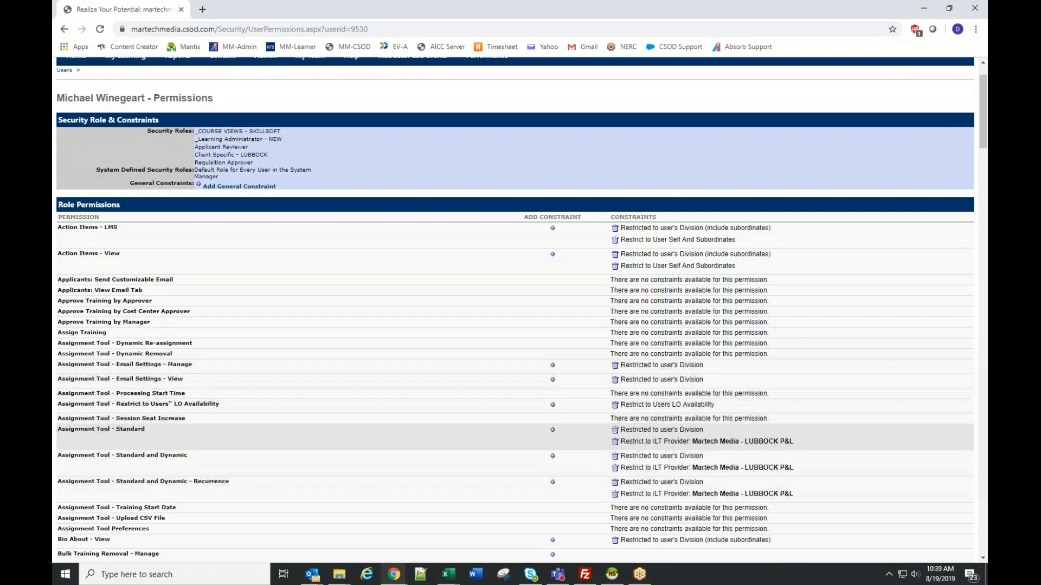
pyautogui.scroll(1, 380, 433)
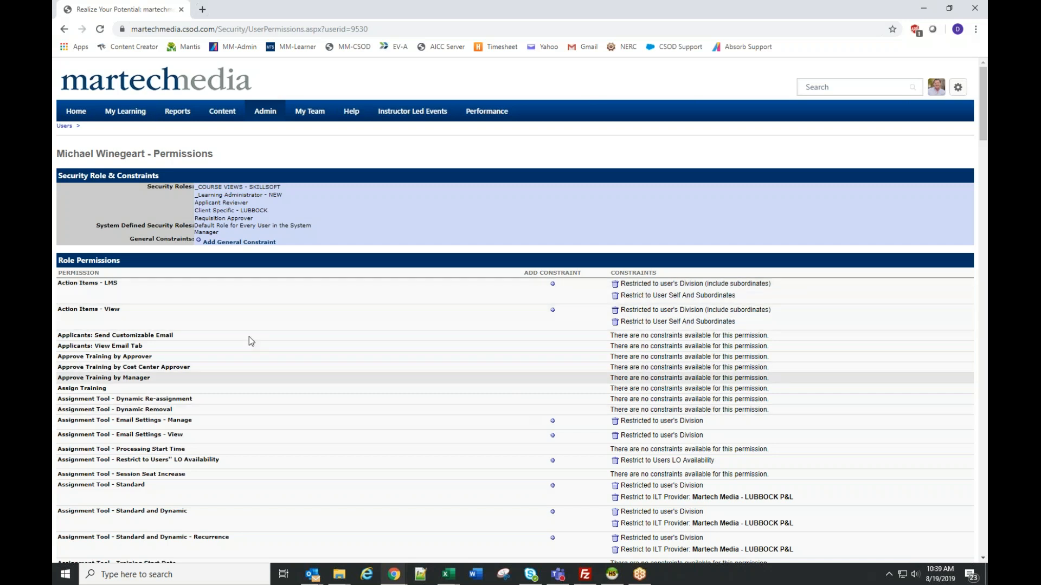
pyautogui.moveTo(263, 108)
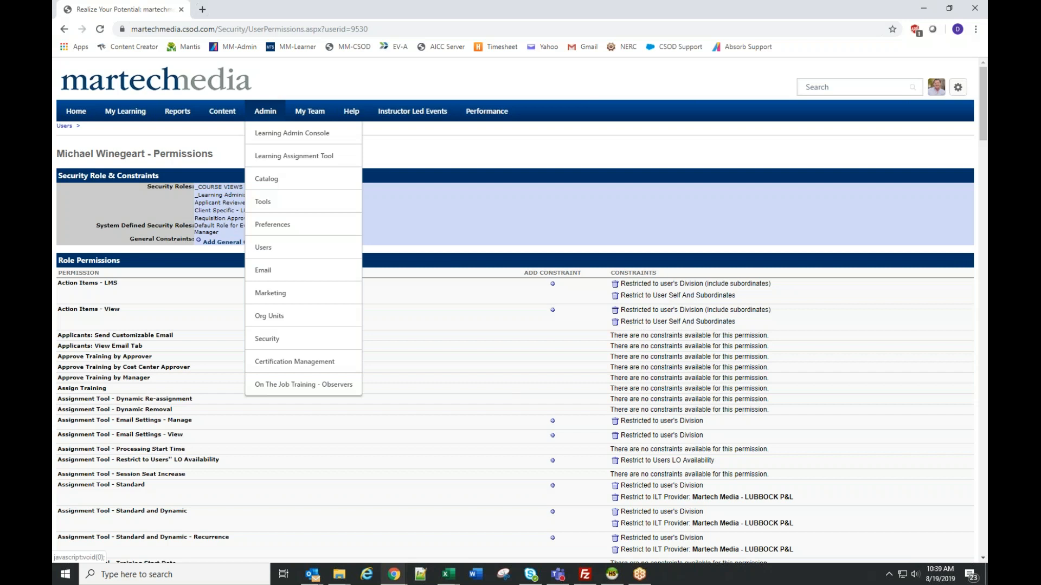
pyautogui.click(262, 157)
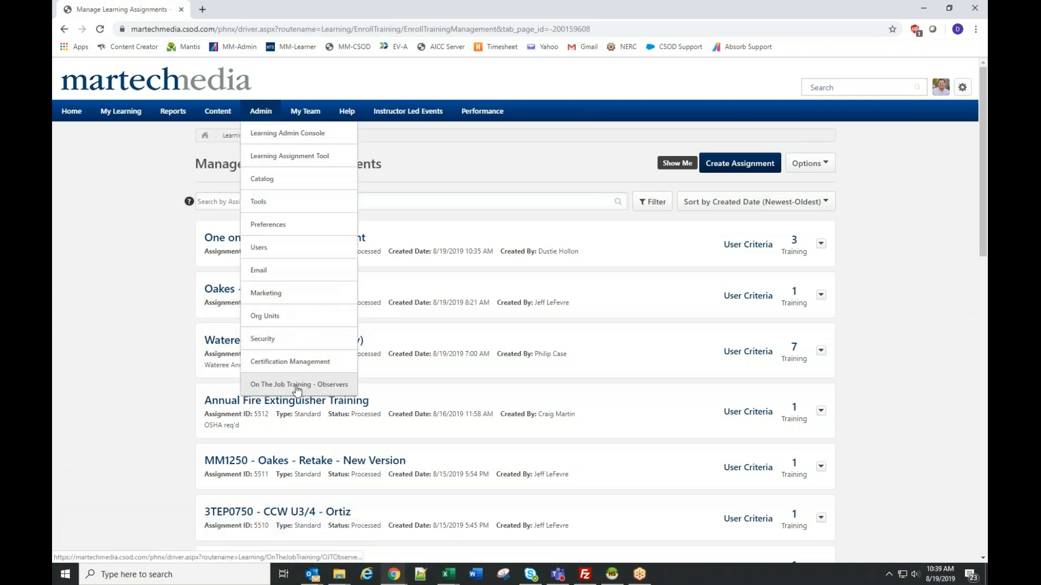
pyautogui.click(297, 385)
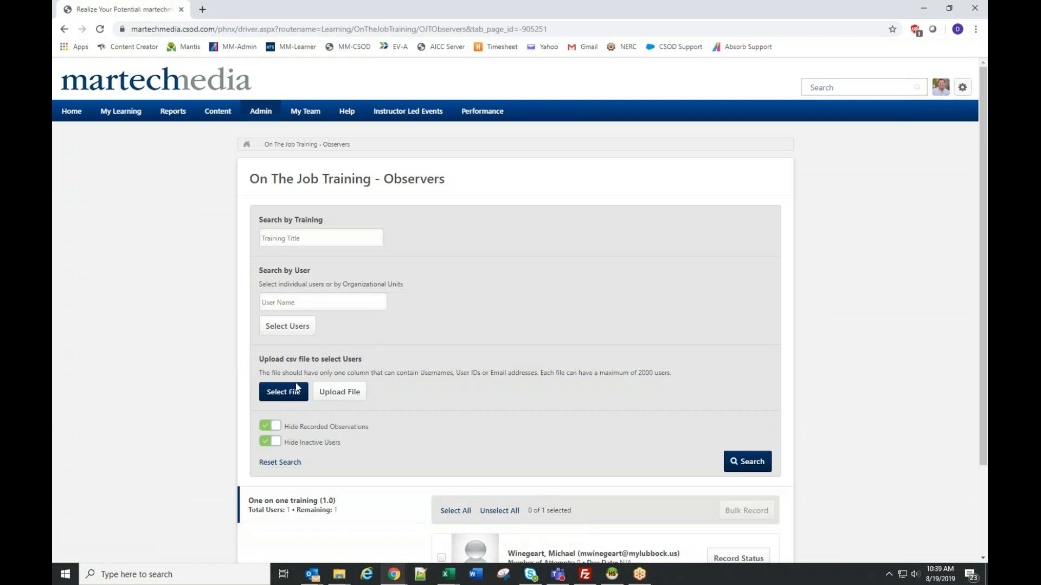
pyautogui.scroll(-1, 228, 390)
pyautogui.scroll(-2, 228, 390)
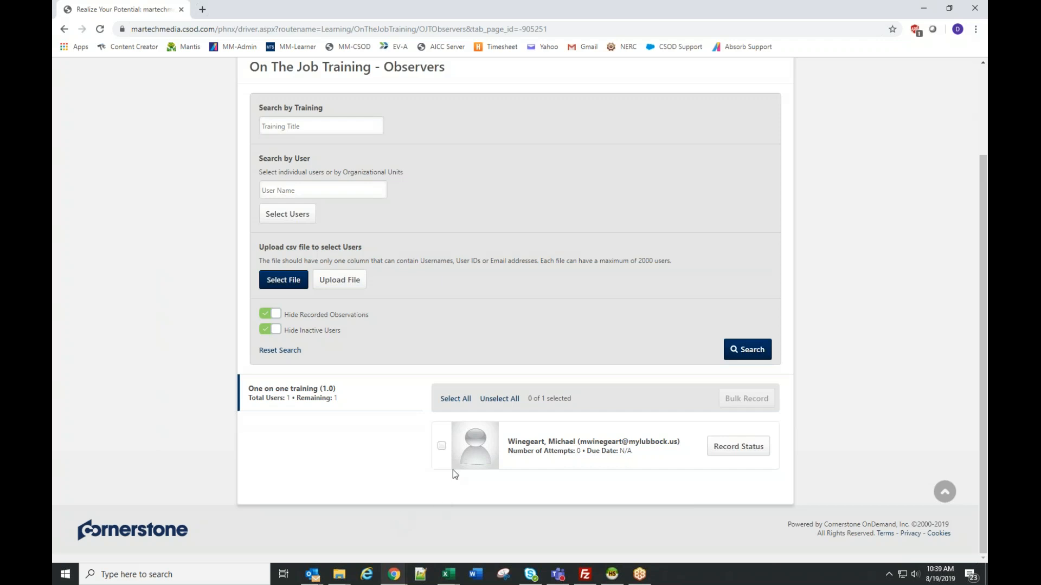
# - Record the listed user's One on one training observation as Completed, with 1 training hour and a score of 100
pyautogui.click(441, 445)
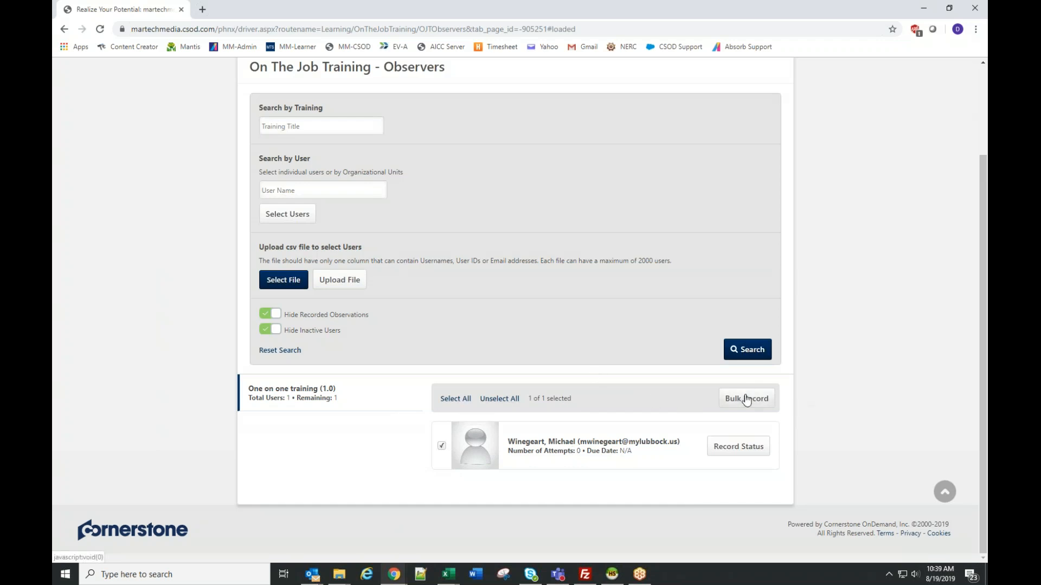
pyautogui.click(733, 450)
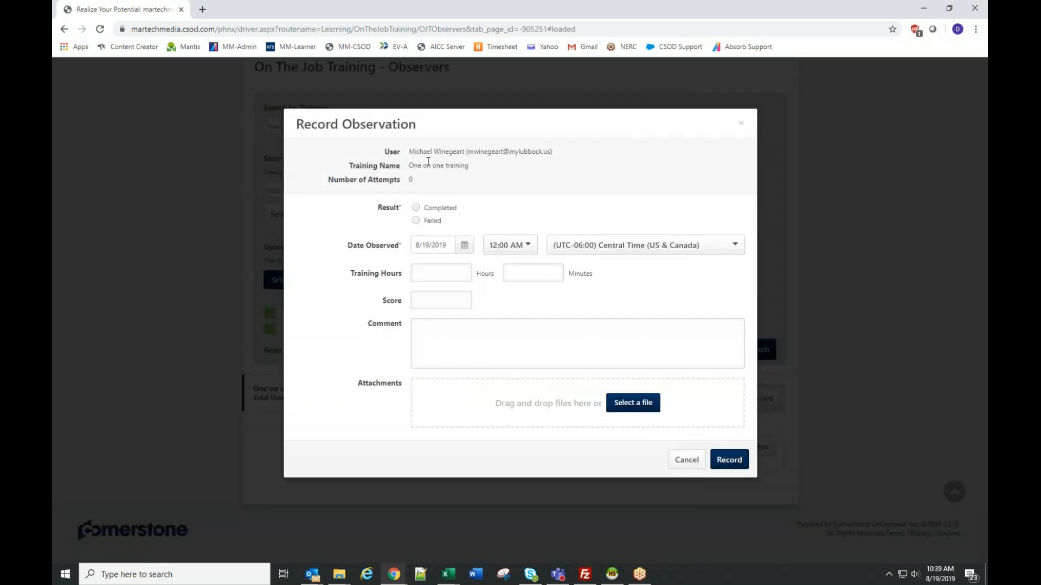
pyautogui.click(416, 208)
pyautogui.click(412, 278)
pyautogui.write('1')
pyautogui.click(433, 298)
pyautogui.write('100')
pyautogui.click(724, 465)
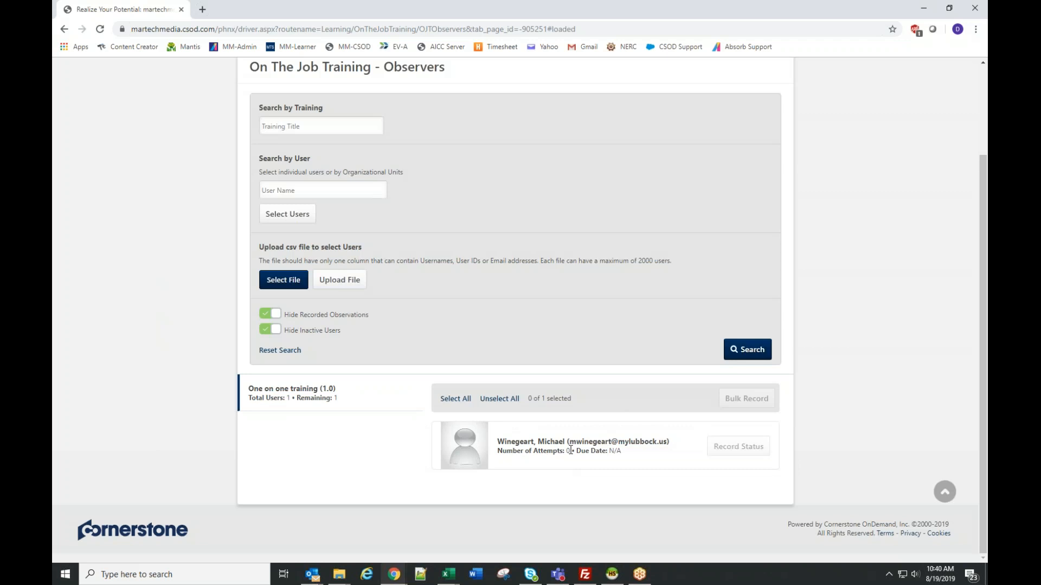
# - Search the users by a last name and look through the matching entries
pyautogui.scroll(3, 571, 451)
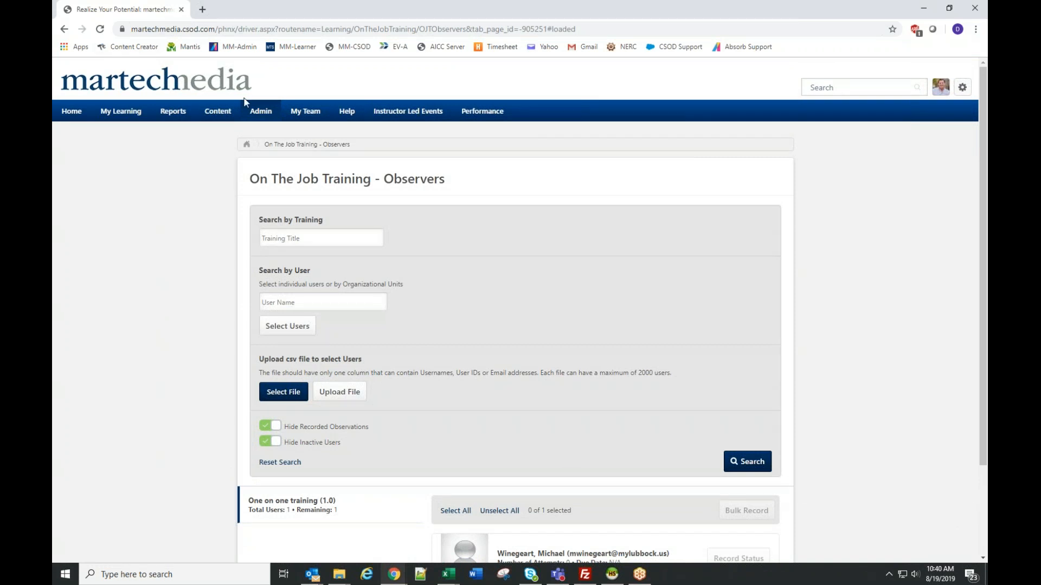
pyautogui.moveTo(265, 121)
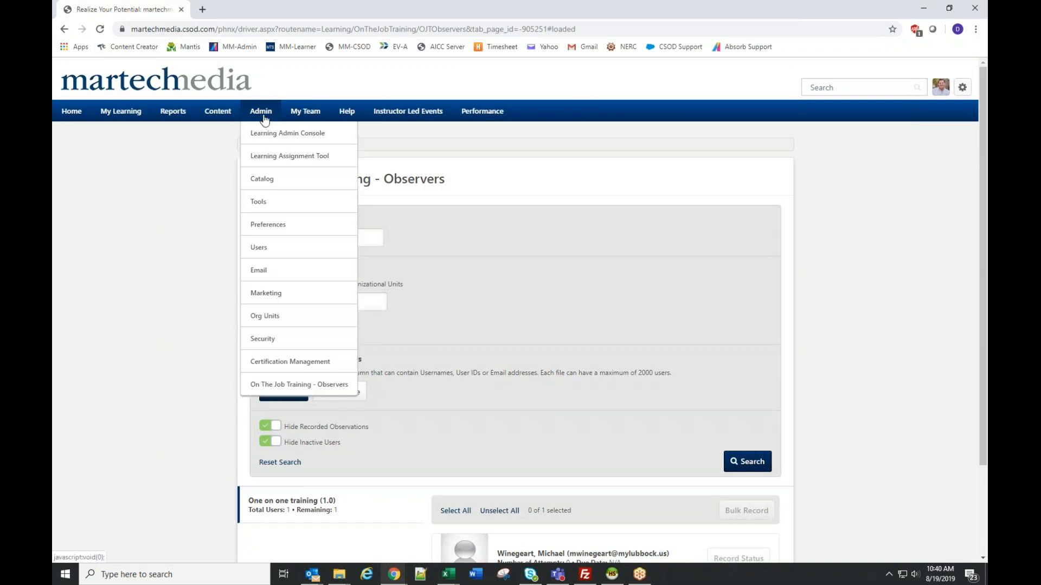
pyautogui.click(280, 254)
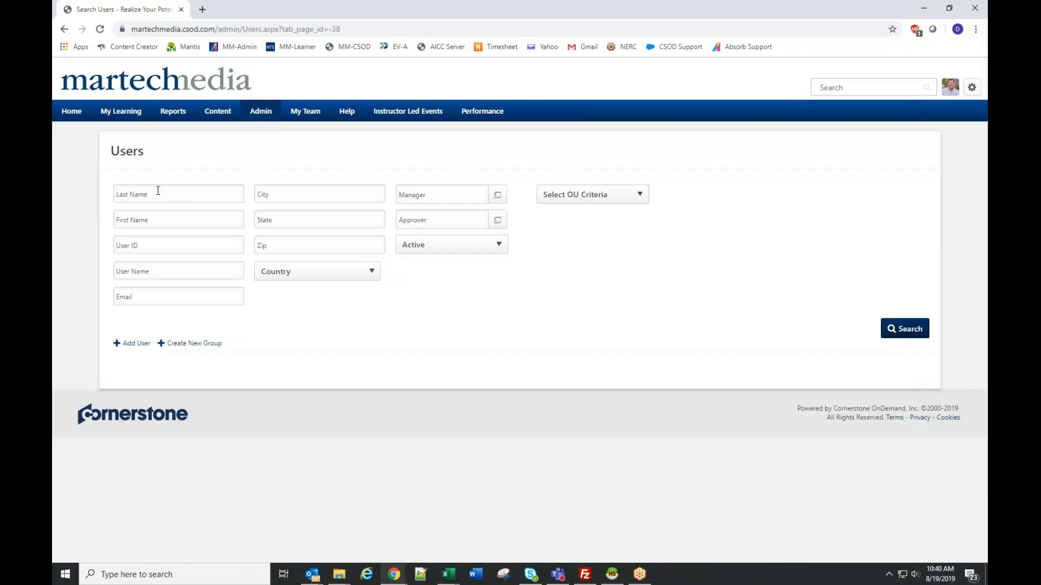
pyautogui.click(158, 191)
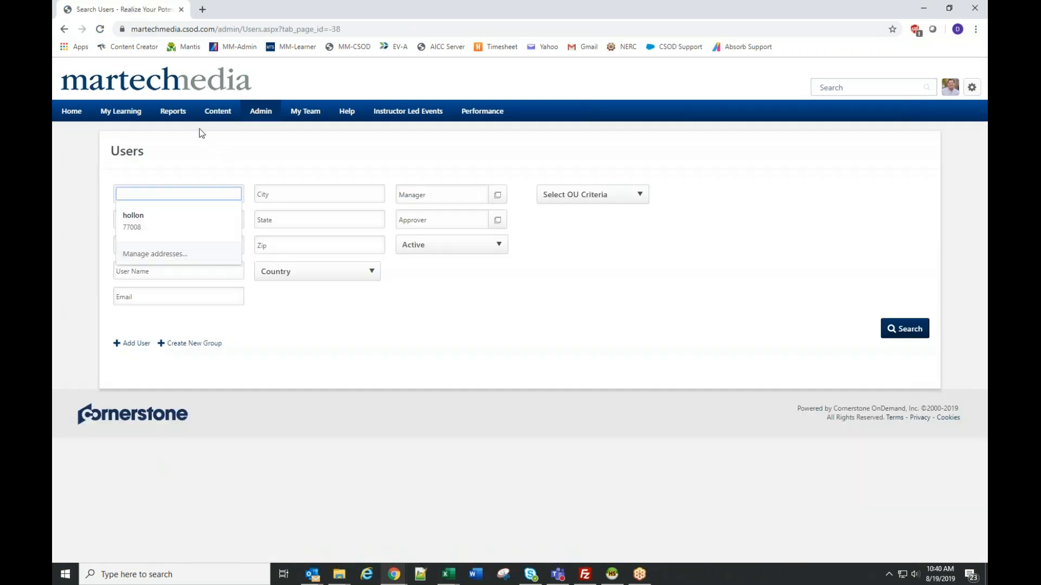
pyautogui.click(173, 229)
pyautogui.write('anderson')
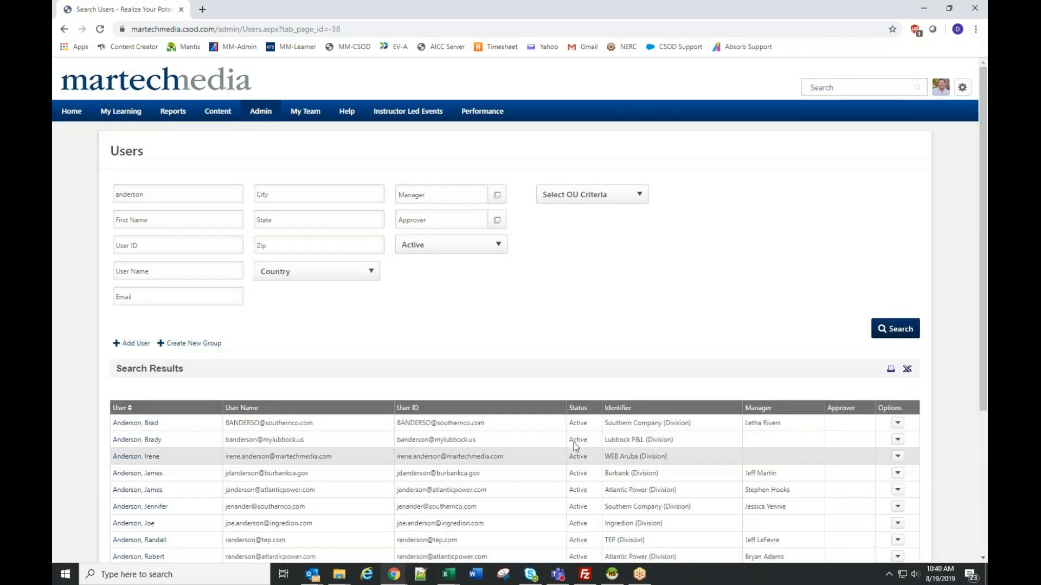
pyautogui.scroll(-2, 589, 432)
pyautogui.scroll(2, 591, 436)
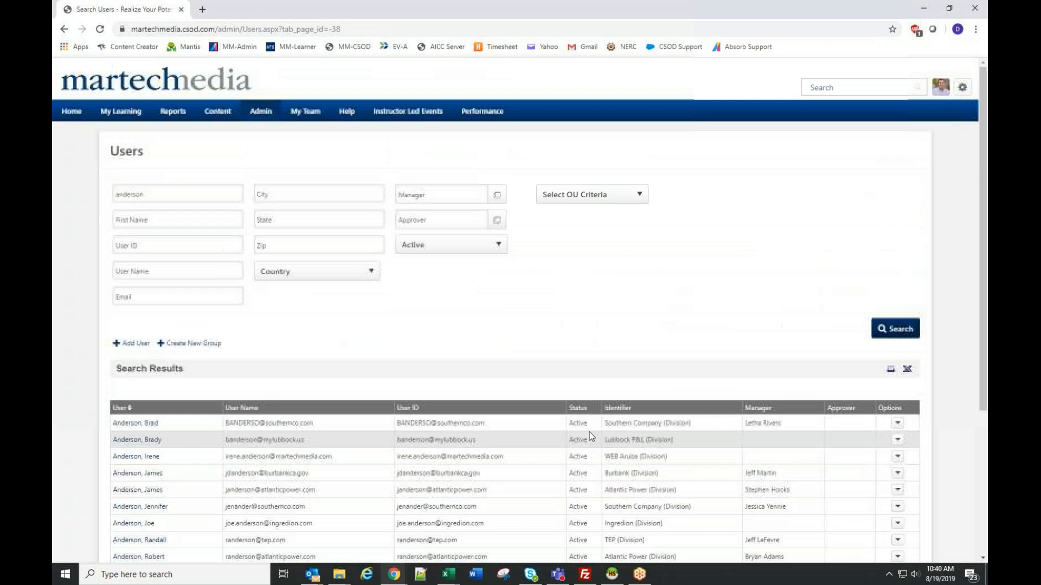
# - Try narrowing the user search to the LPL - Production department/area, and return to the search without that criterion
pyautogui.click(568, 205)
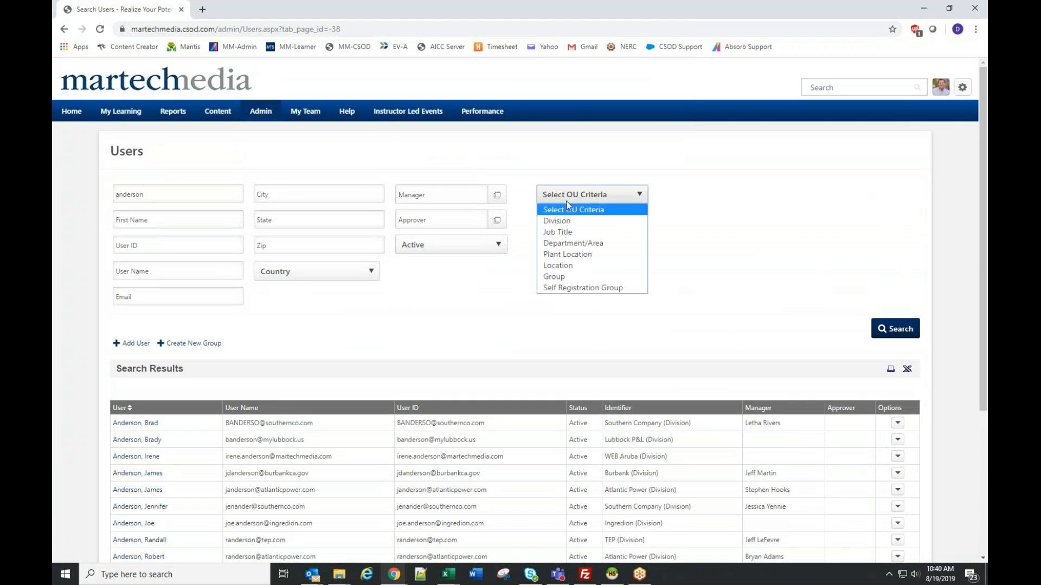
pyautogui.click(571, 244)
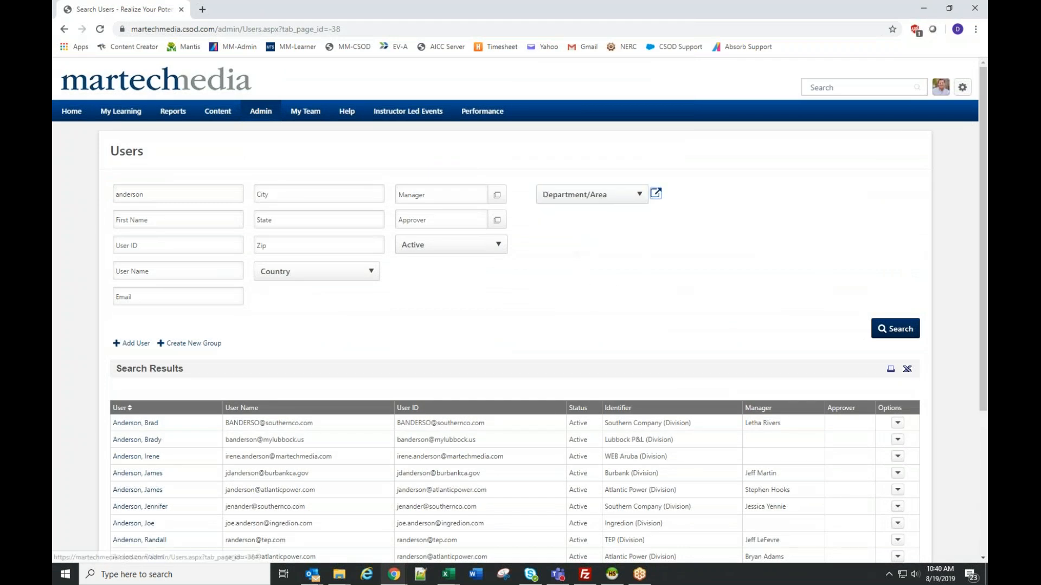
pyautogui.click(657, 197)
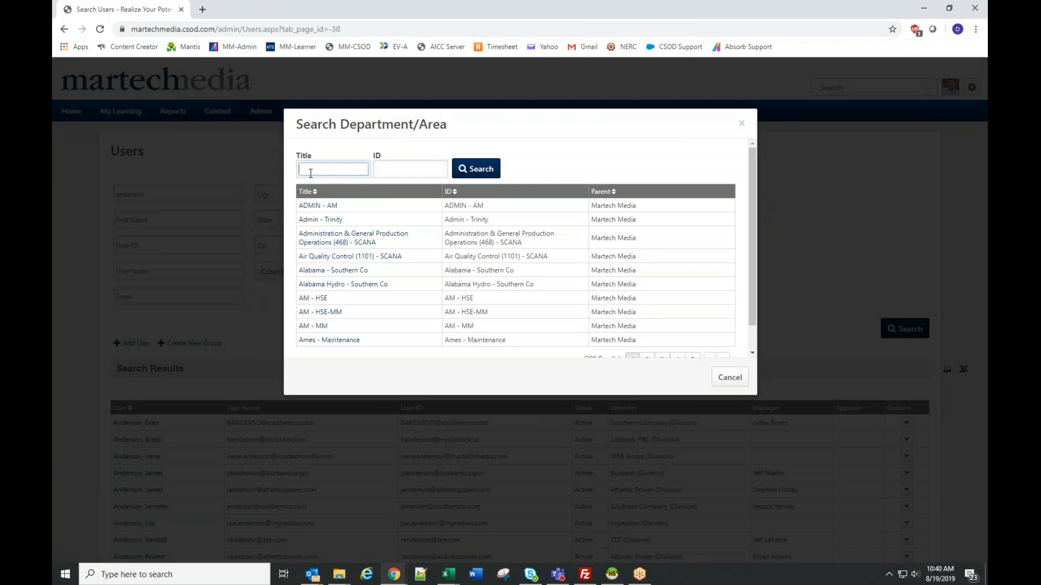
pyautogui.write('lpl')
pyautogui.press('Return')
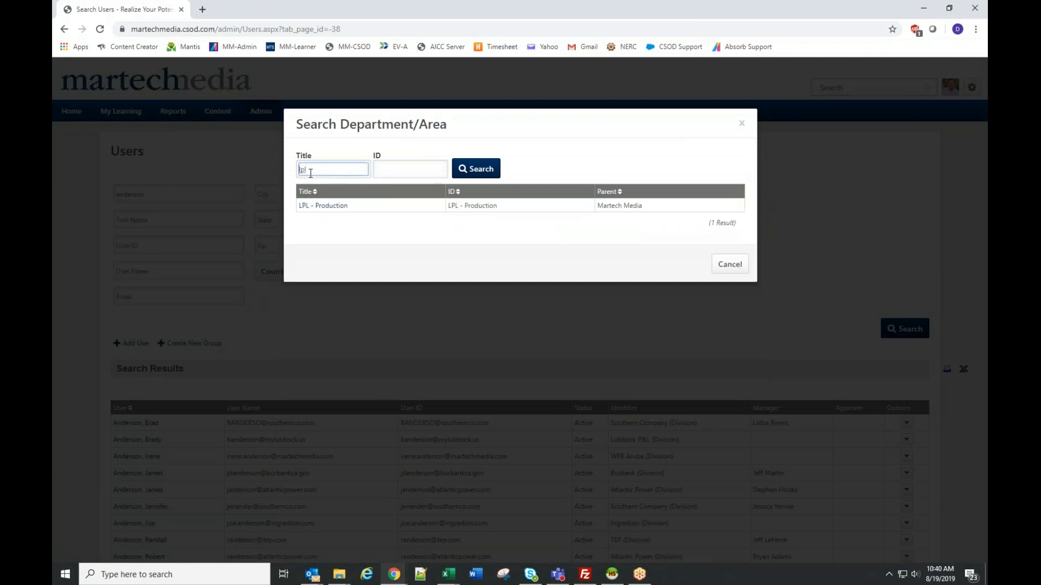
pyautogui.click(325, 206)
pyautogui.click(910, 330)
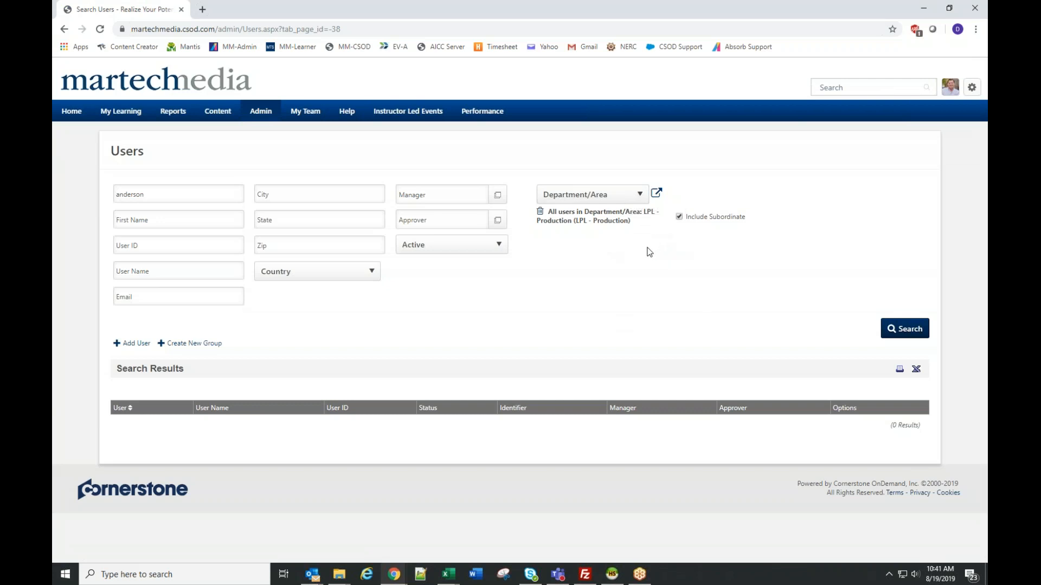
pyautogui.hotkey('alt', 'Left')
pyautogui.hotkey('alt', 'Left')
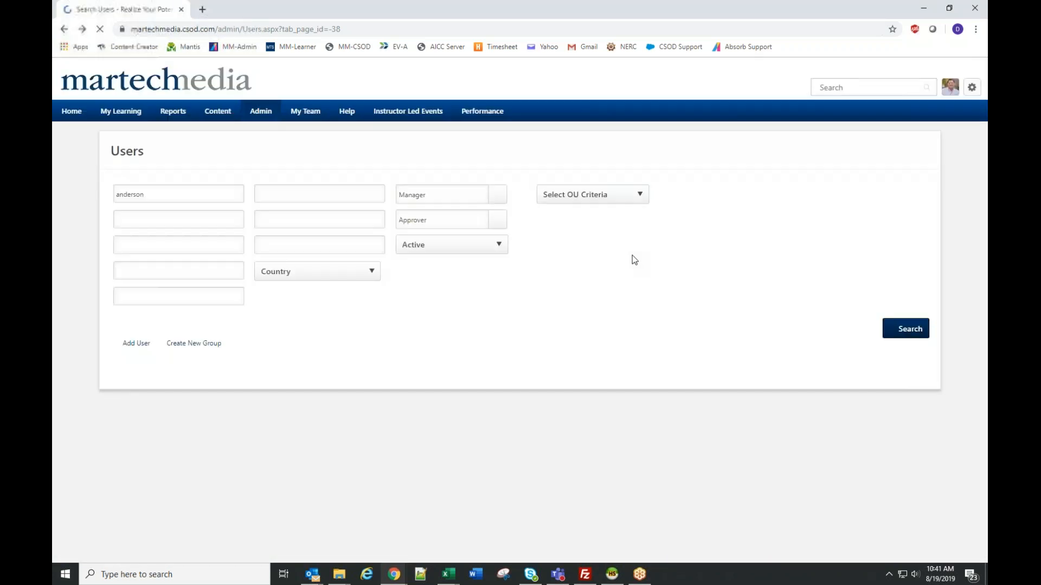
# - Search for users with the job title LPL - Apprentice Lineman, keeping the last name criterion
pyautogui.click(569, 201)
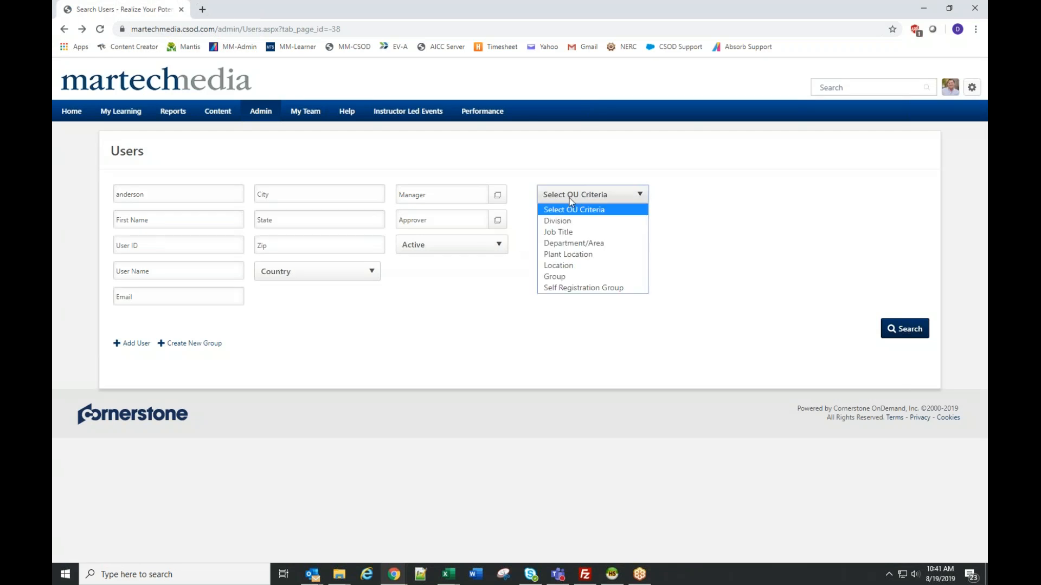
pyautogui.click(573, 230)
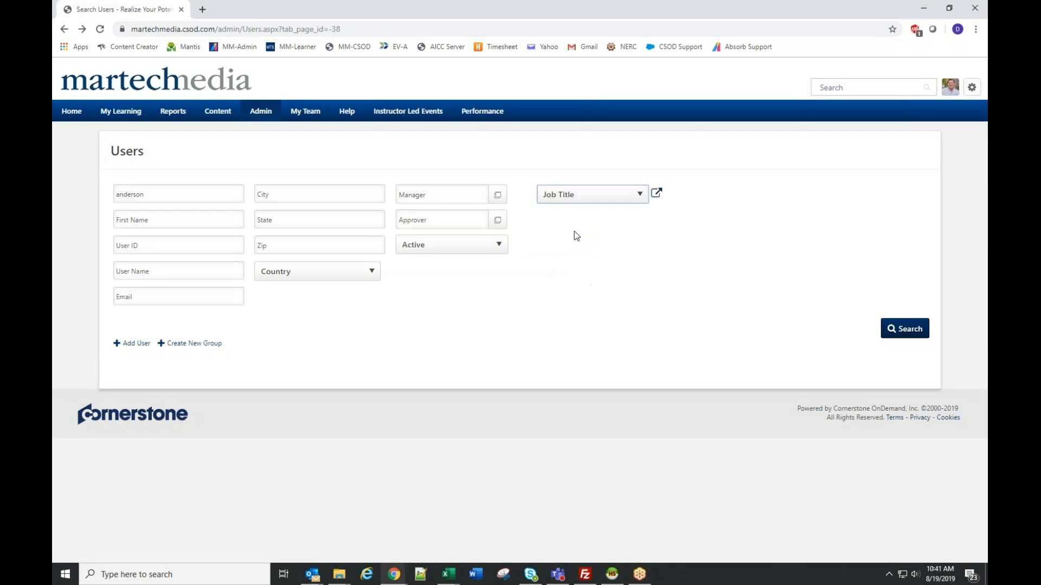
pyautogui.click(657, 195)
pyautogui.write('lpl')
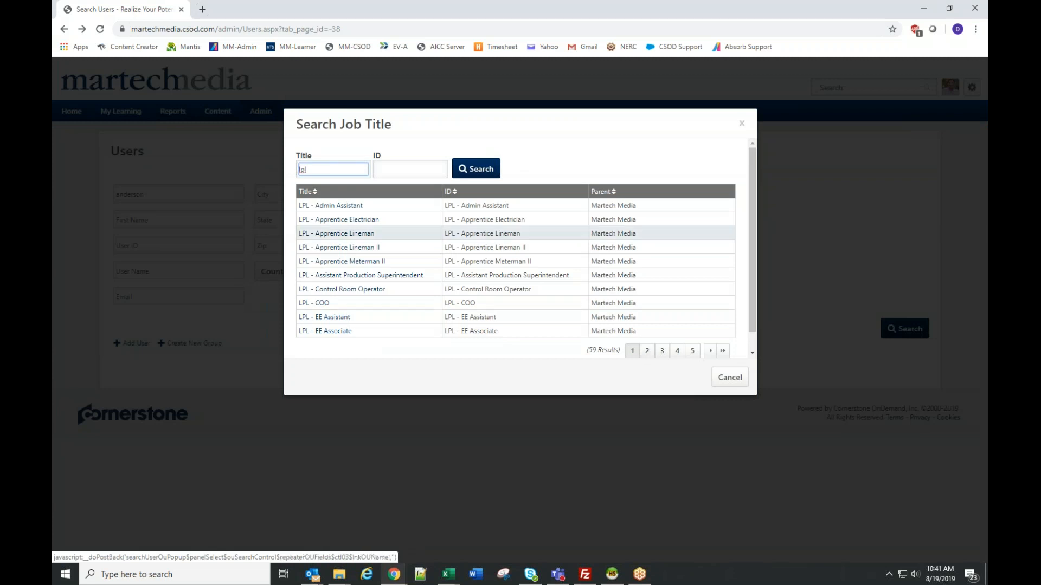
pyautogui.click(367, 236)
pyautogui.click(894, 329)
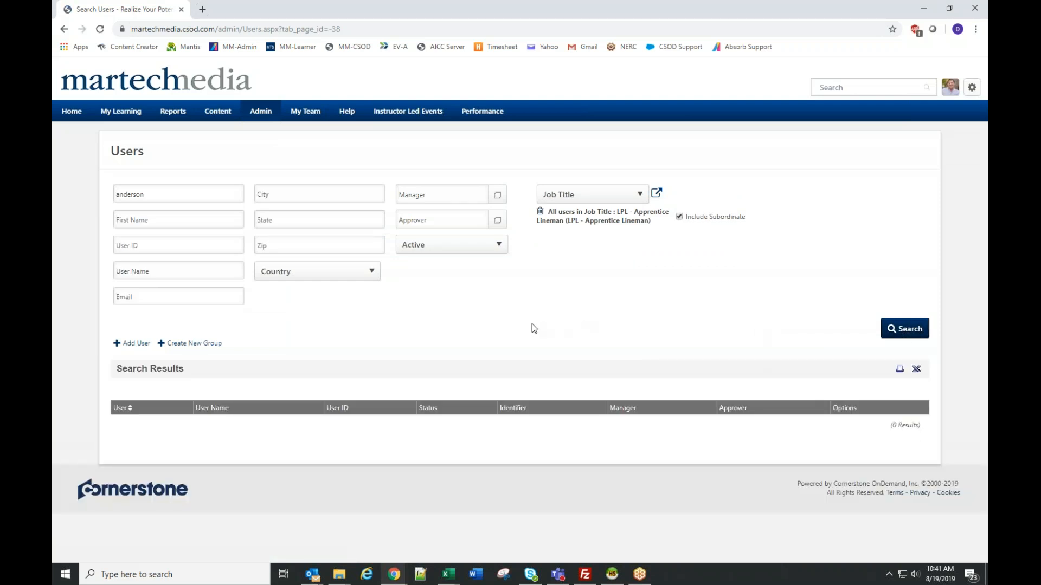
# - Clear the last name criterion and search for all users with the selected job title
pyautogui.doubleClick(171, 196)
pyautogui.press('BackSpace')
pyautogui.click(899, 330)
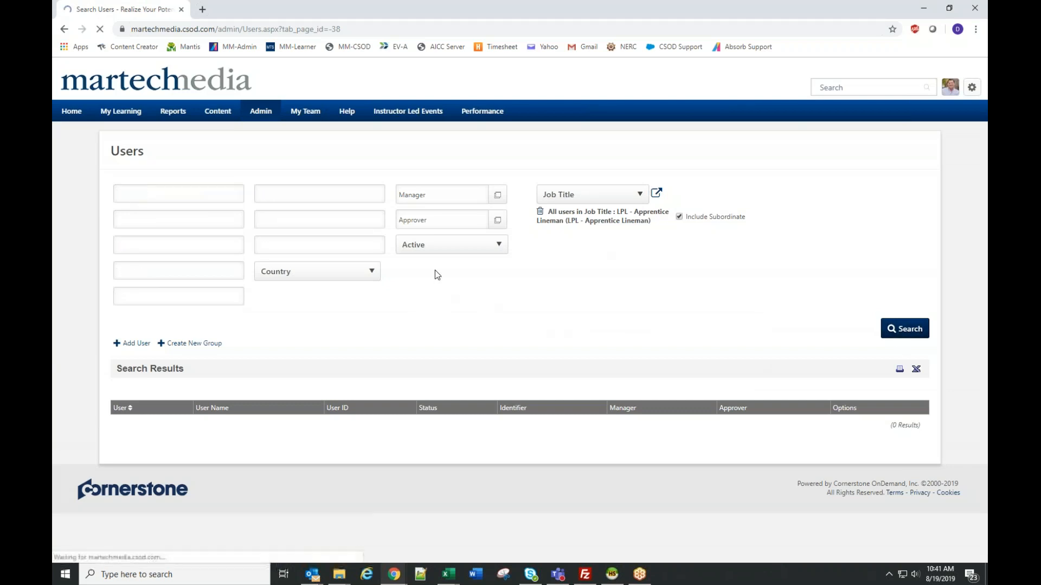
pyautogui.scroll(-3, 448, 318)
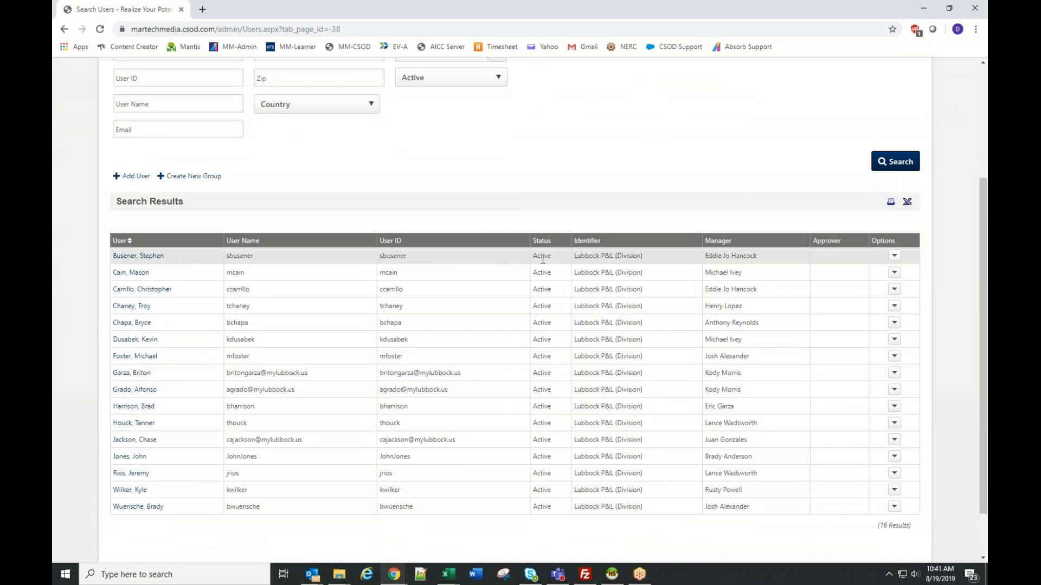
# - View the transcript of the third user in the results and filter it to completed training
pyautogui.click(894, 257)
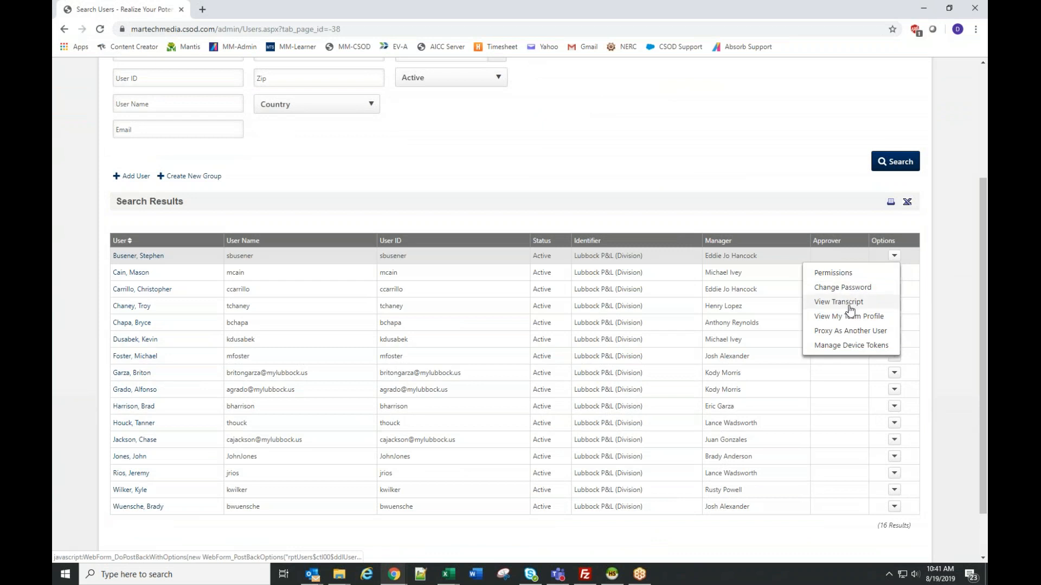
pyautogui.click(938, 280)
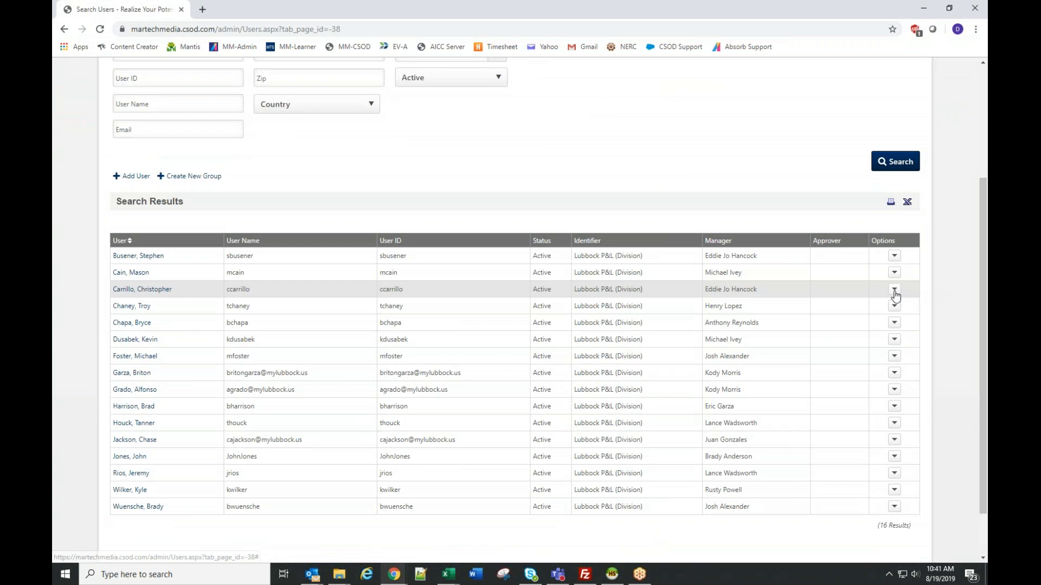
pyautogui.click(894, 292)
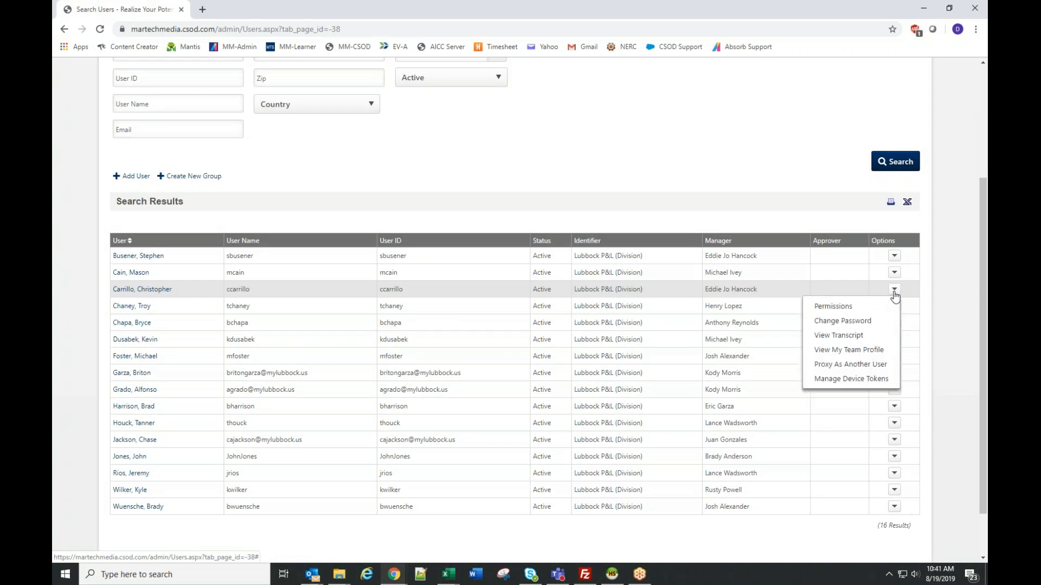
pyautogui.click(839, 336)
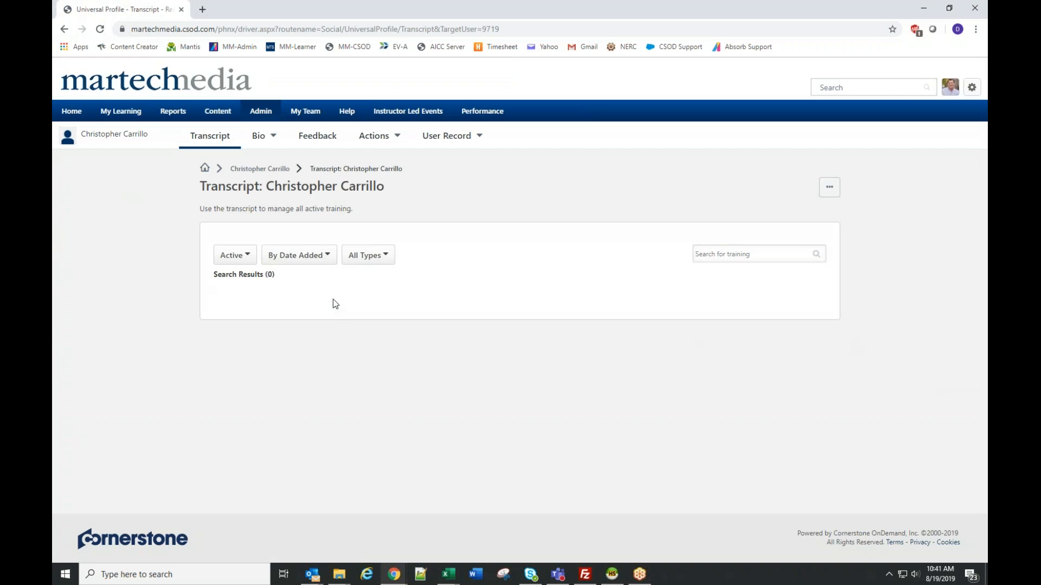
pyautogui.click(232, 255)
pyautogui.click(242, 291)
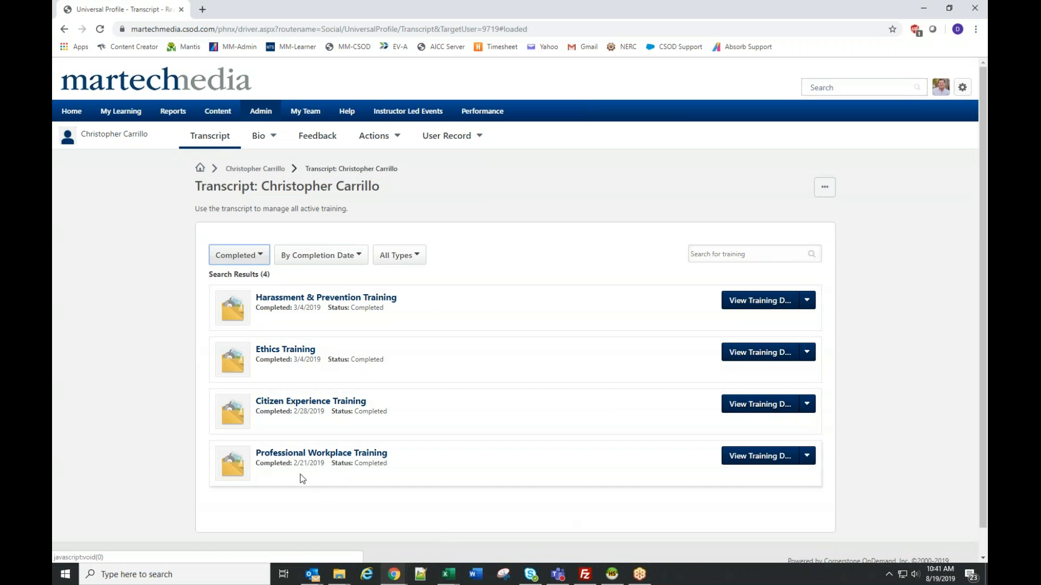
# - View the details and observation history of Harassment & Prevention Training, and return to the user's transcript
pyautogui.click(350, 302)
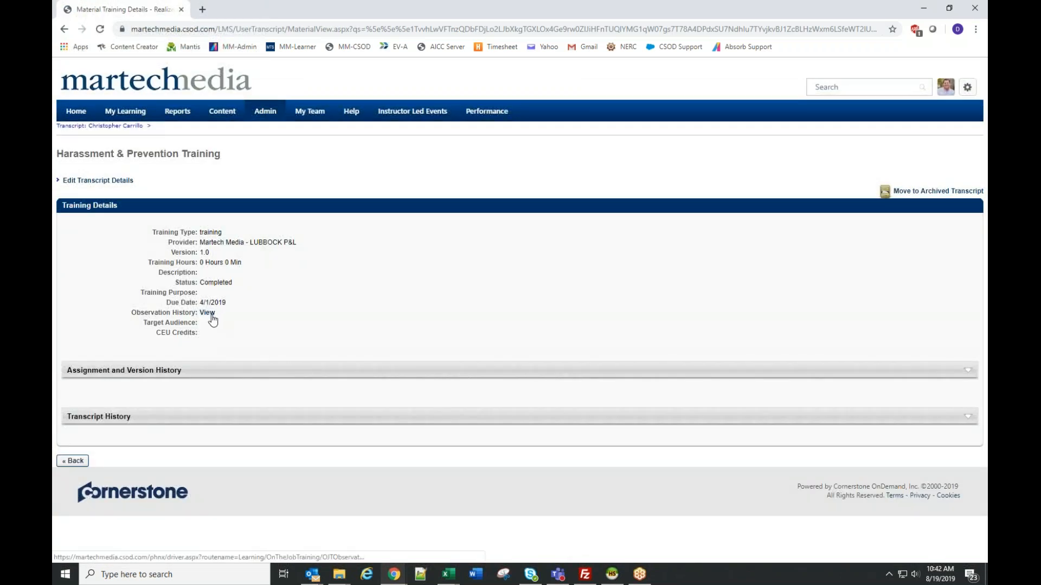
pyautogui.click(211, 316)
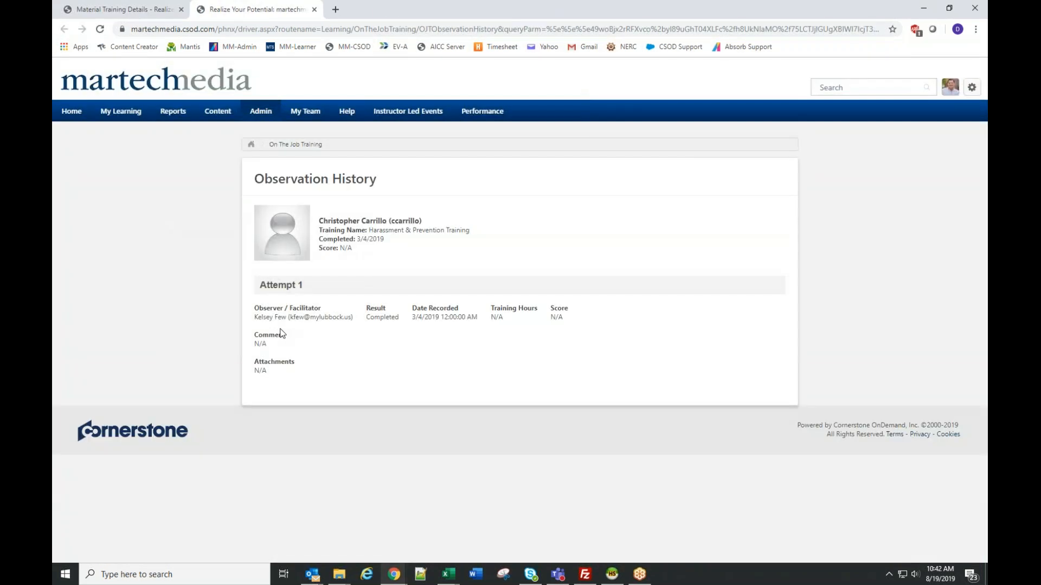
pyautogui.click(108, 9)
pyautogui.hotkey('alt', 'Left')
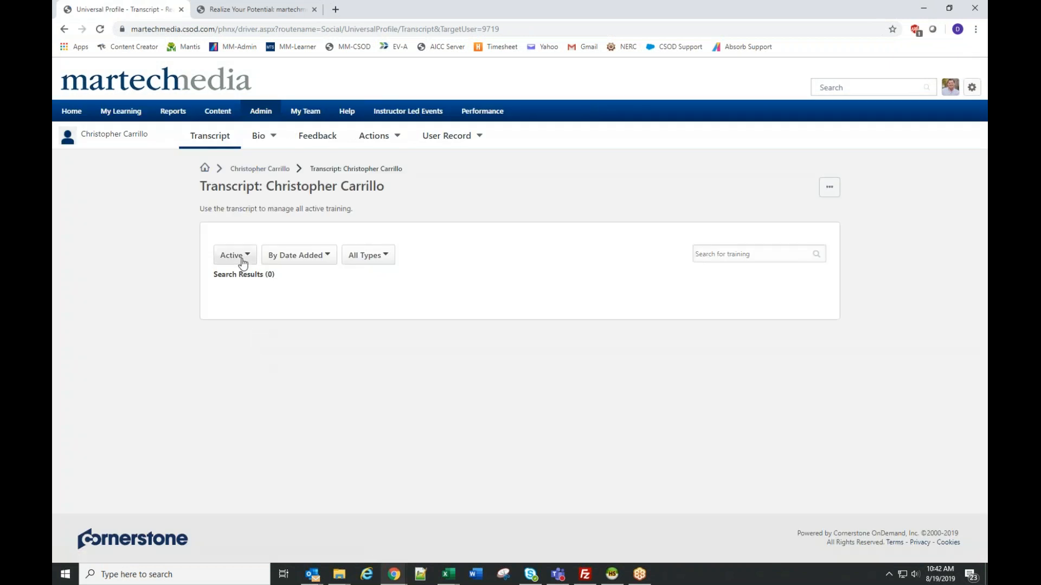
# - Filter the user's transcript to completed training and view the details of Citizen Experience Training
pyautogui.click(242, 258)
pyautogui.click(255, 293)
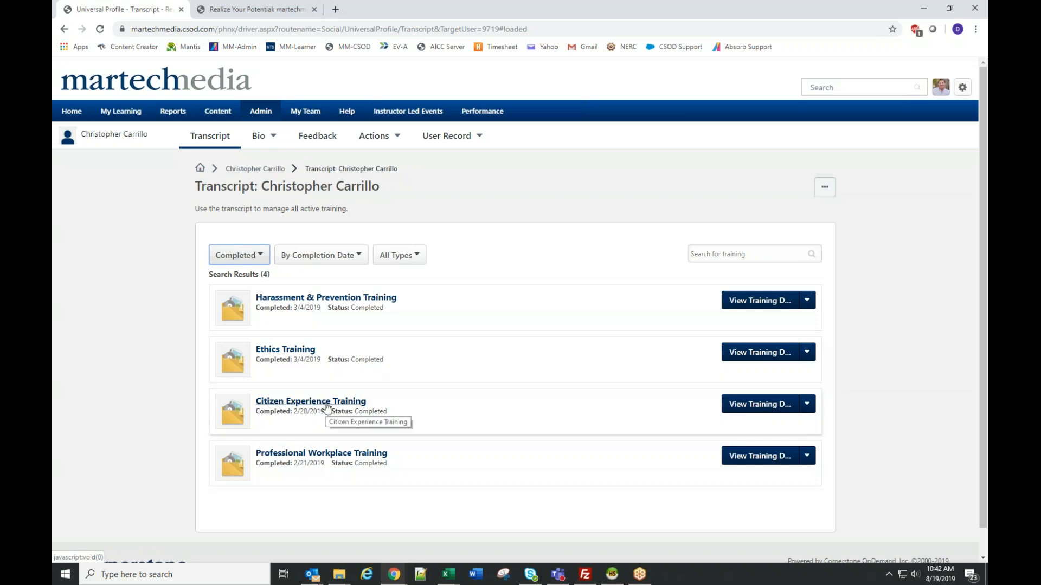
pyautogui.click(326, 406)
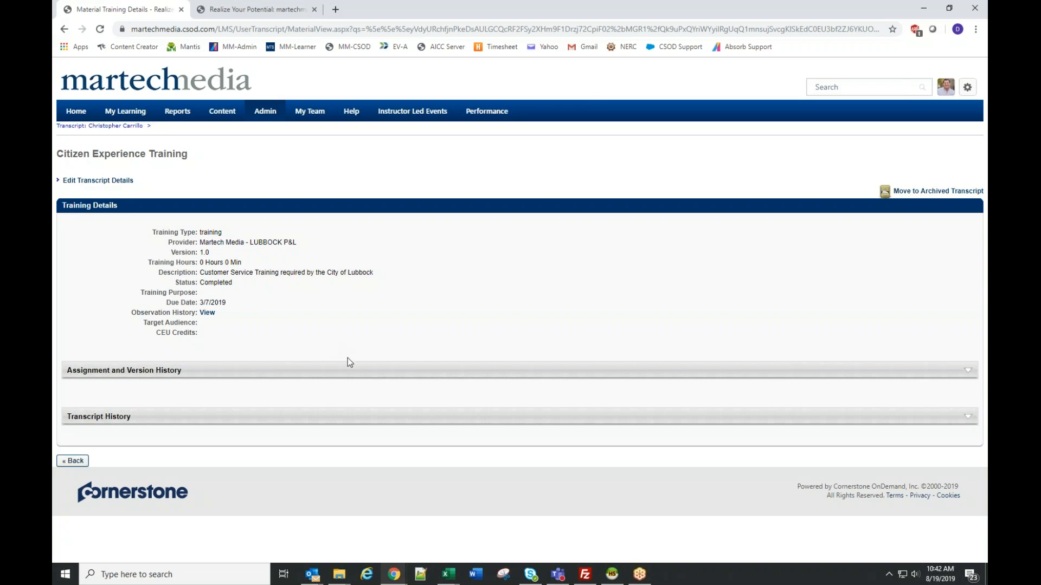
pyautogui.click(942, 549)
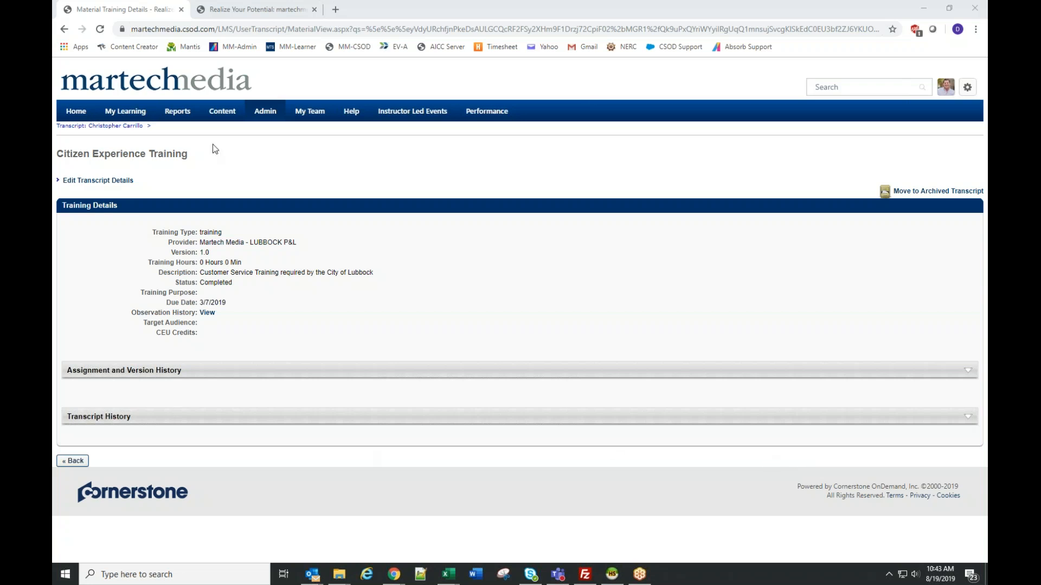
# - Open the Enterprise Training report from the training category of the standard reports
pyautogui.moveTo(182, 113)
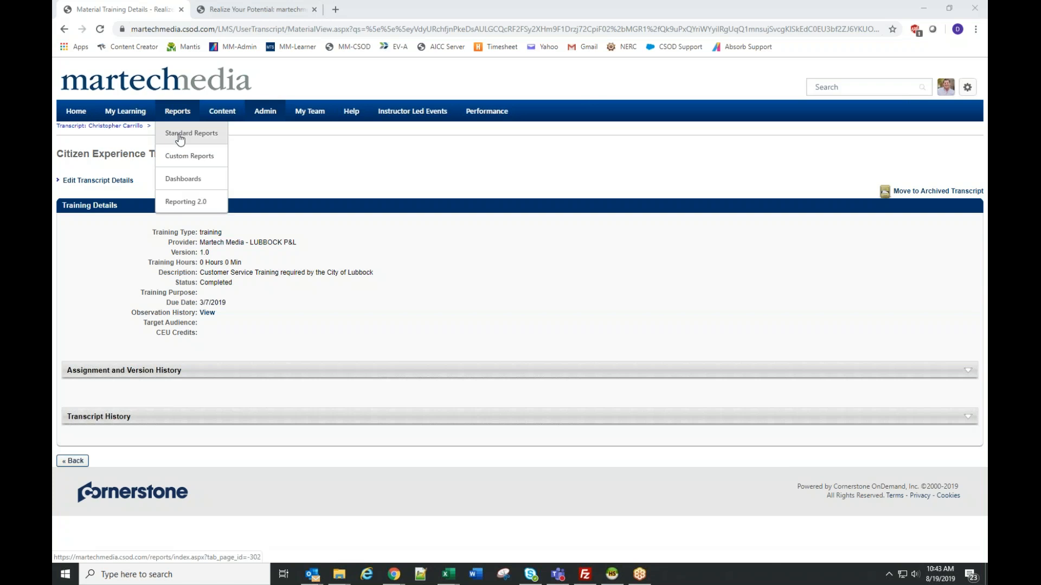
pyautogui.click(180, 136)
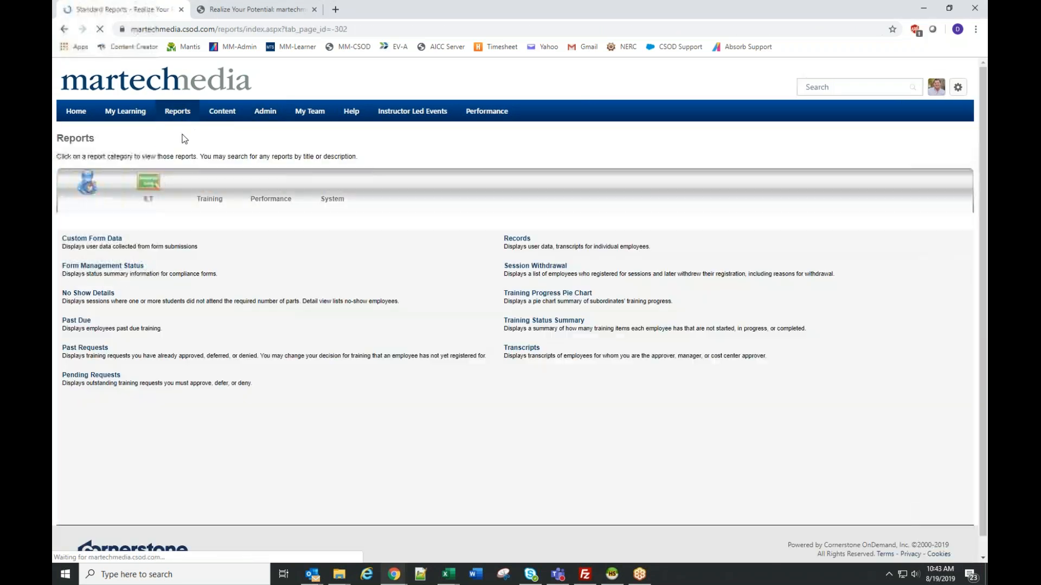
pyautogui.click(216, 187)
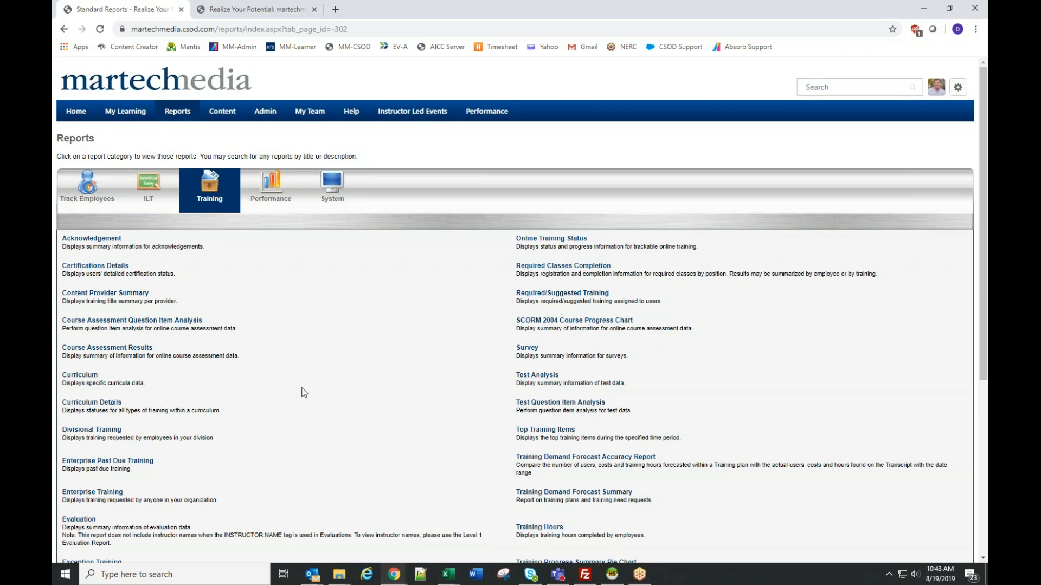
pyautogui.scroll(-1, 303, 391)
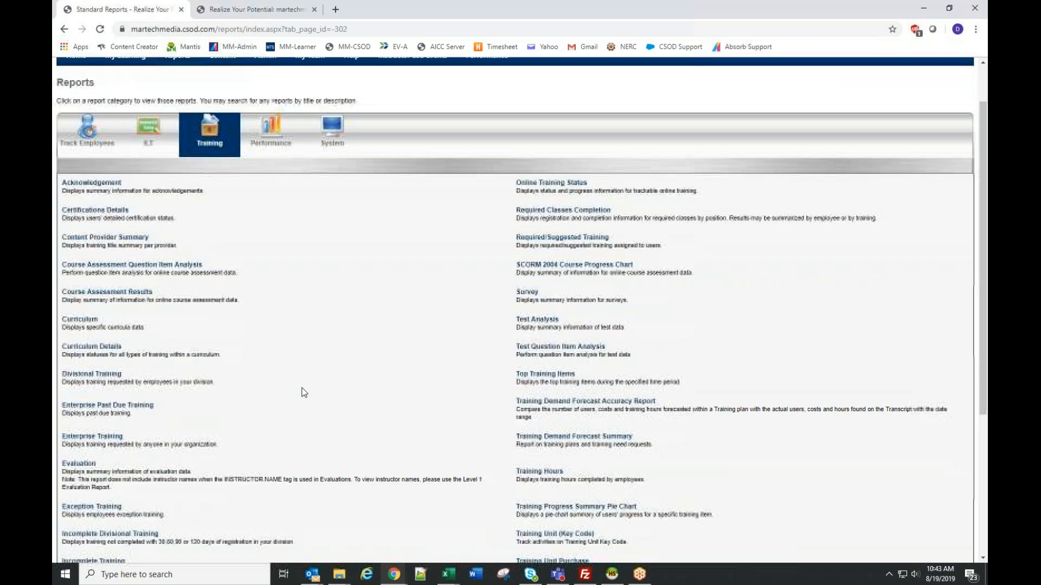
pyautogui.click(105, 441)
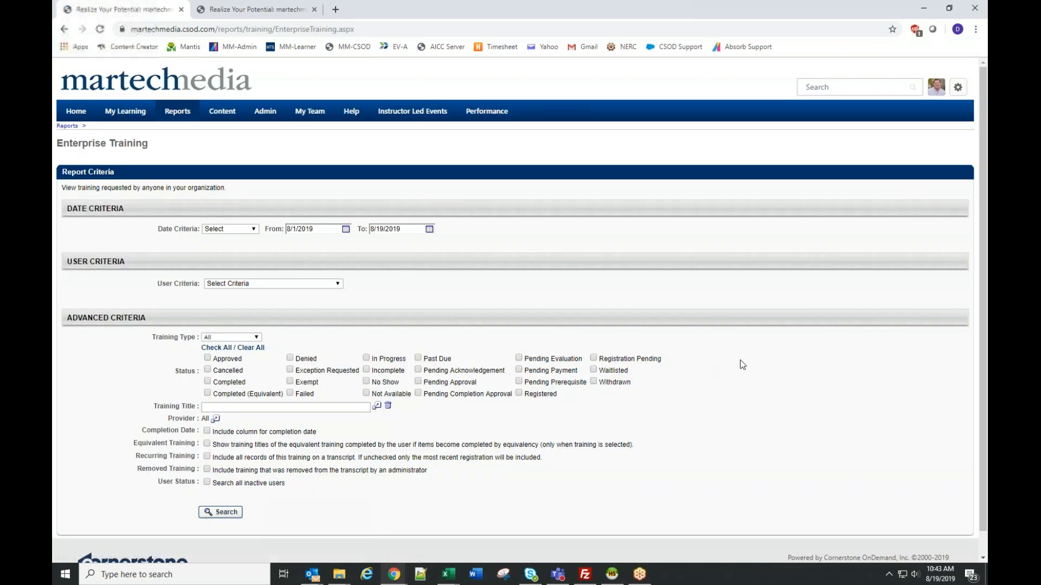
# - Set the report's user criteria to the Lubbock P&L division, finding it by searching for "lubb"
pyautogui.click(240, 283)
pyautogui.click(282, 300)
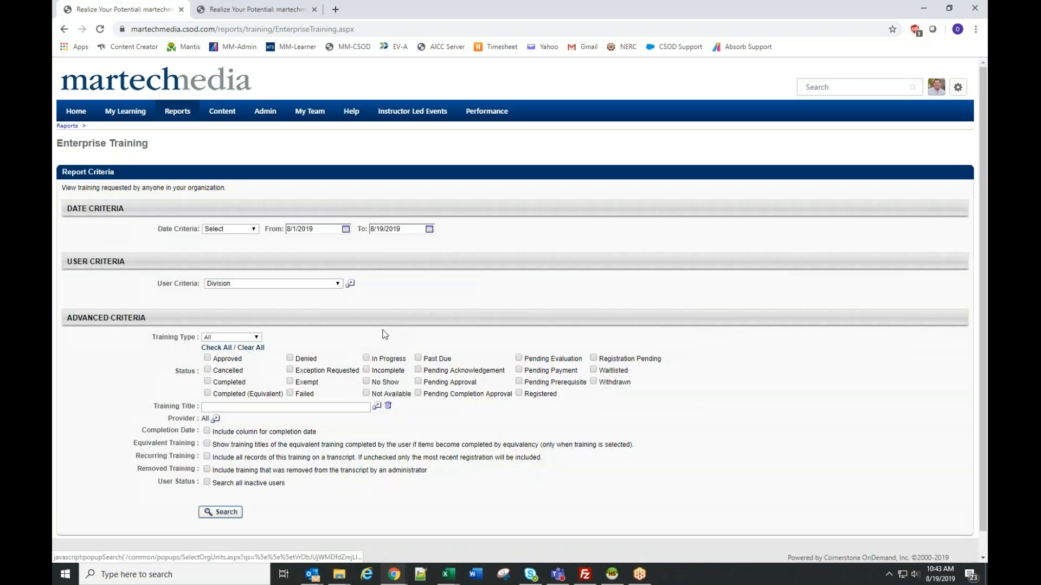
pyautogui.click(350, 285)
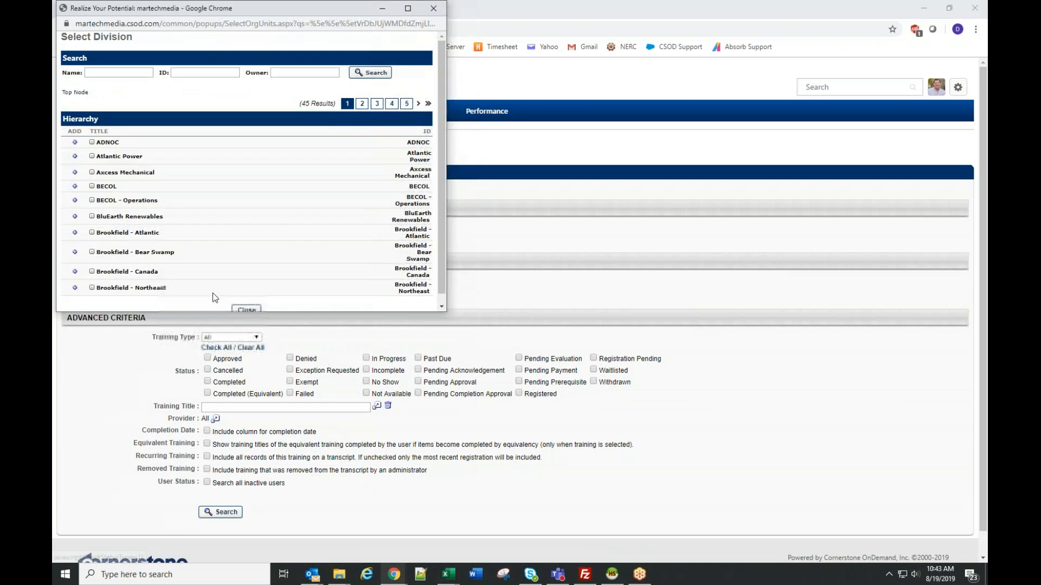
pyautogui.click(147, 74)
pyautogui.write('lubb')
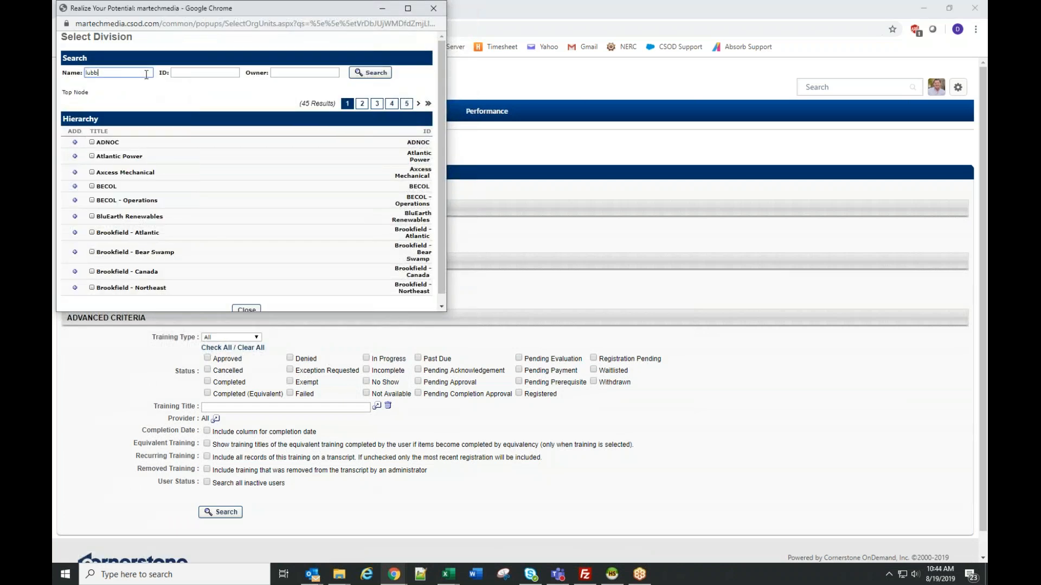
pyautogui.press('Return')
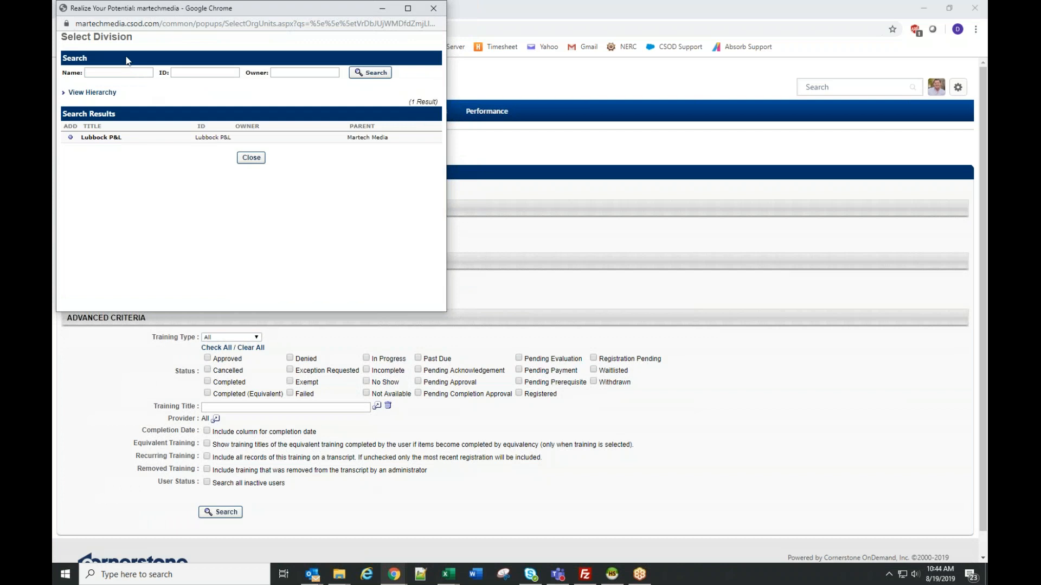
pyautogui.click(71, 138)
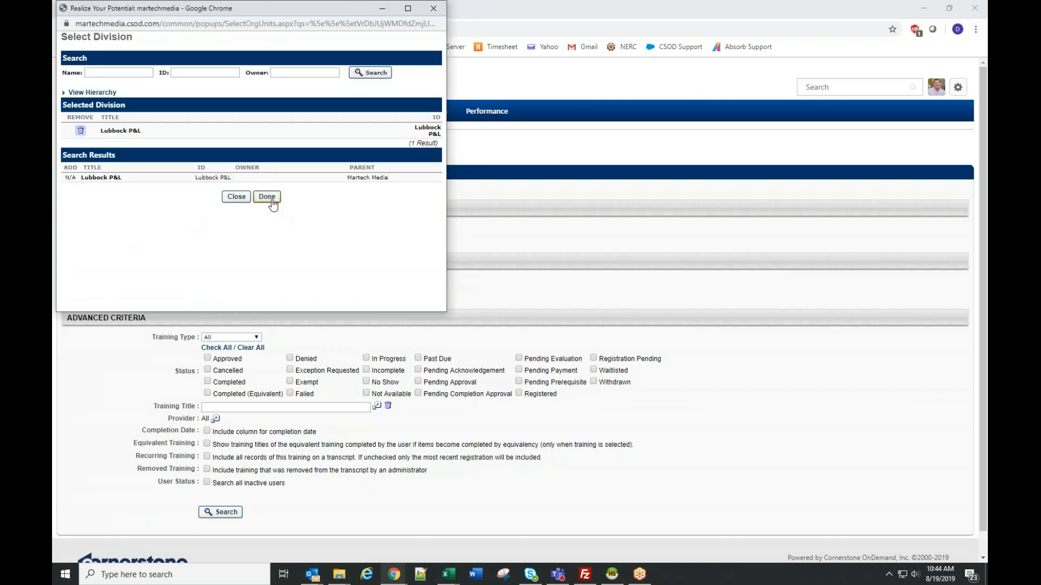
pyautogui.click(267, 196)
# - Run the Enterprise Training report for the selected division and review the training records it lists
pyautogui.scroll(-2, 545, 340)
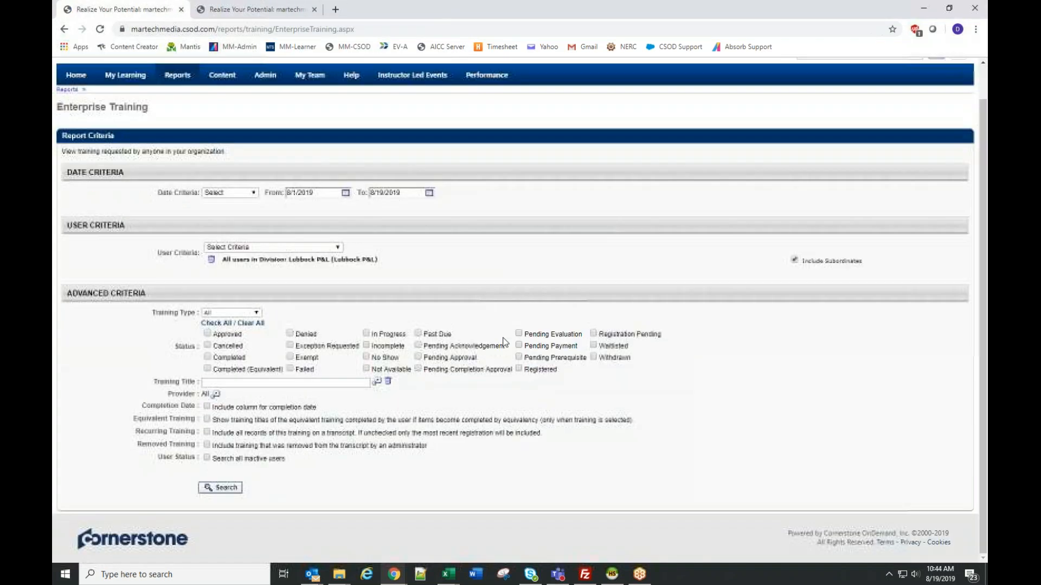
pyautogui.click(222, 488)
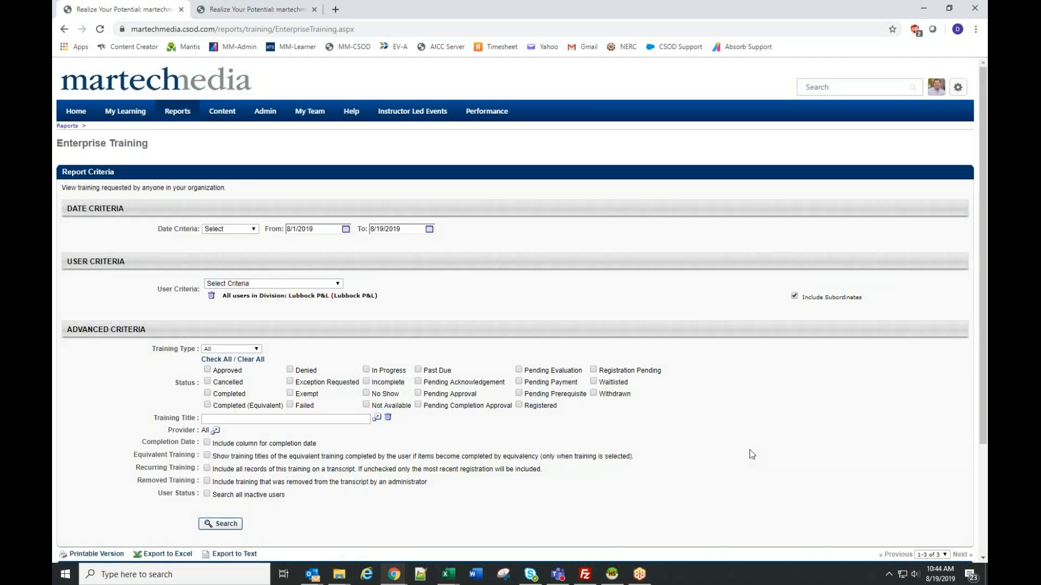
pyautogui.scroll(-3, 713, 488)
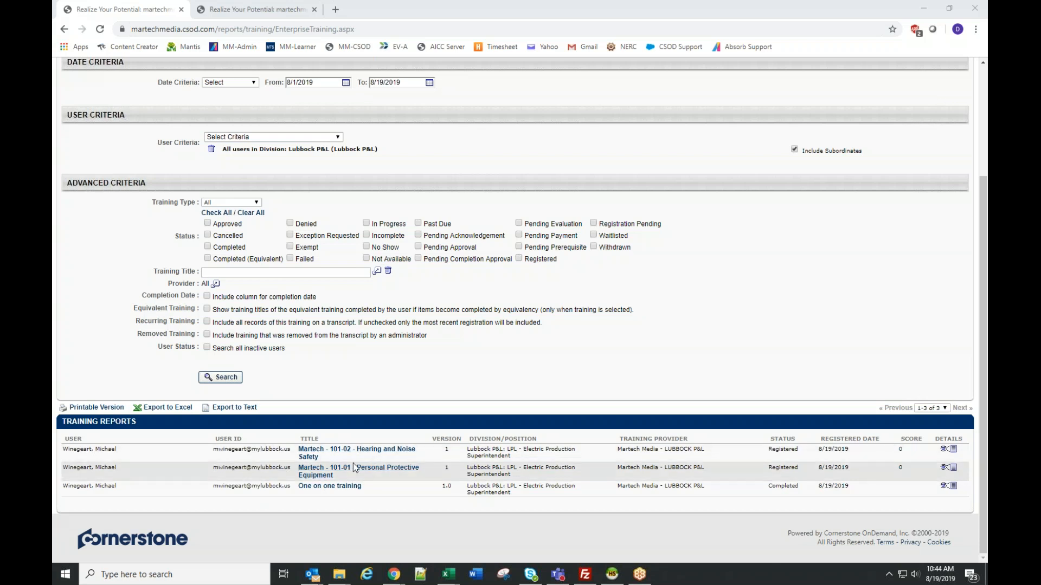
# - Set the start date of the report's date criteria to 8/1/2018
pyautogui.scroll(2, 437, 225)
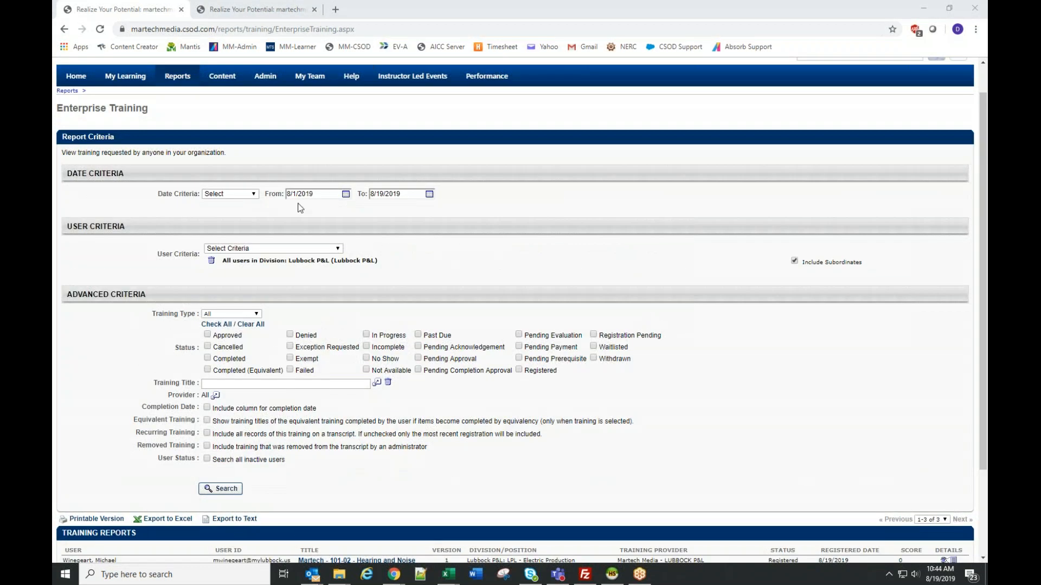
pyautogui.click(321, 194)
pyautogui.press('BackSpace')
pyautogui.write('8')
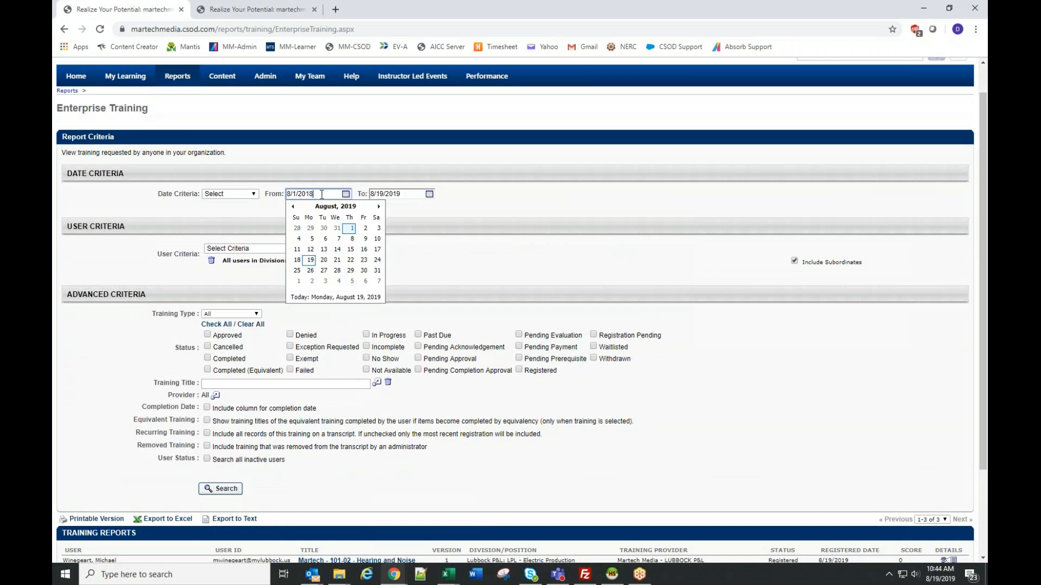
pyautogui.click(456, 220)
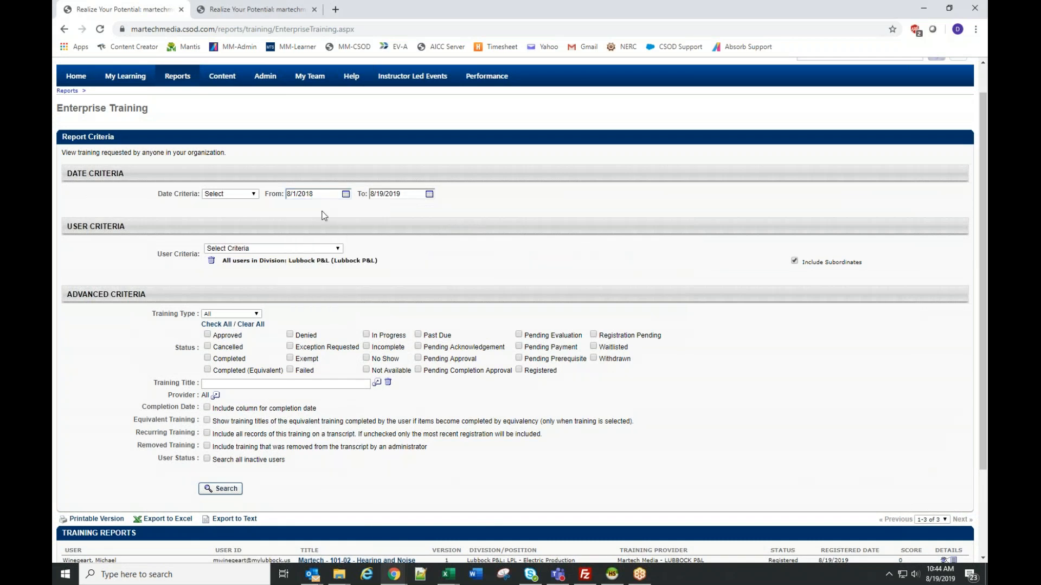
# - Set the report's start date to 1/1/18, then rerun the search and review the training records
pyautogui.doubleClick(293, 194)
pyautogui.hotkey('ctrl', 'a')
pyautogui.write('1/1/')
pyautogui.write('16')
pyautogui.write('18')
pyautogui.click(467, 234)
pyautogui.scroll(-3, 354, 295)
pyautogui.click(221, 377)
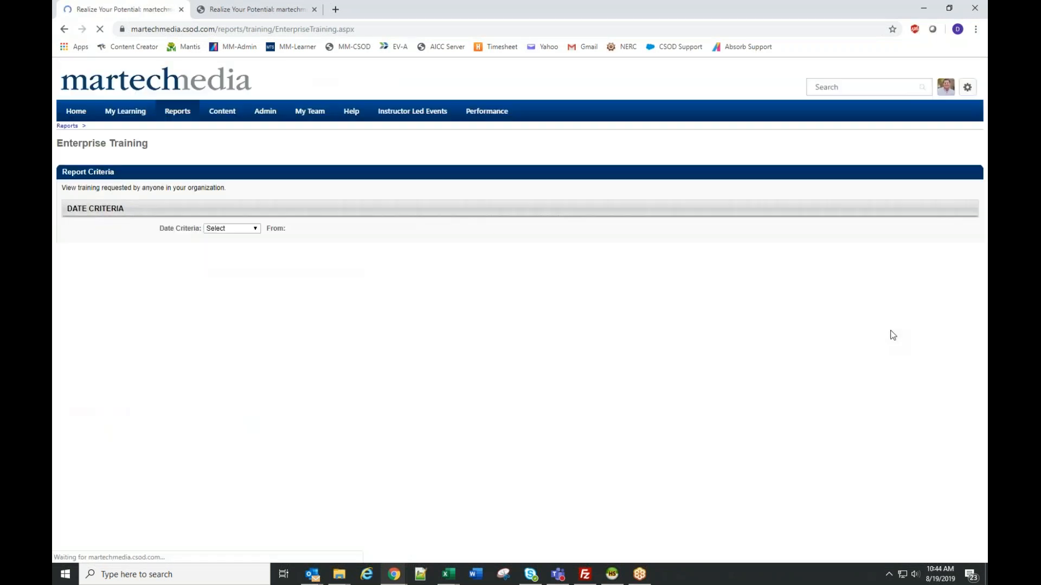
pyautogui.scroll(-6, 890, 332)
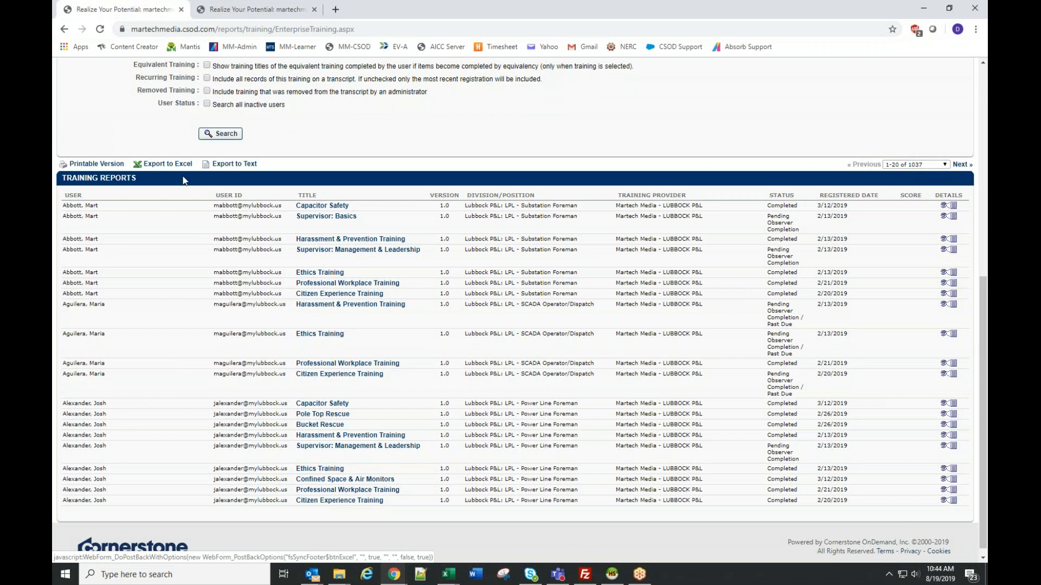
# - Include the completion date column in the report and run the search again
pyautogui.scroll(2, 201, 171)
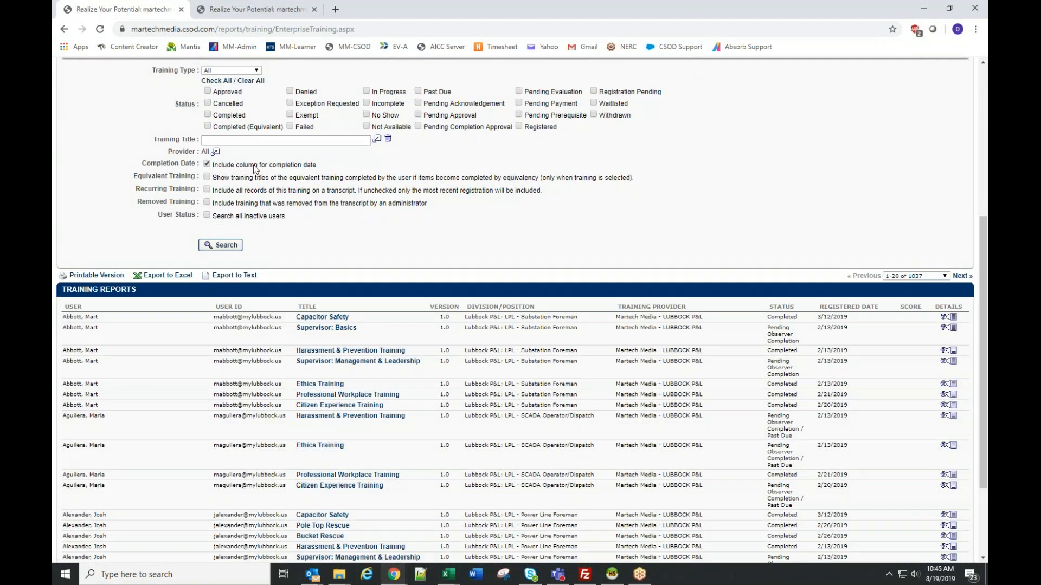
pyautogui.click(239, 244)
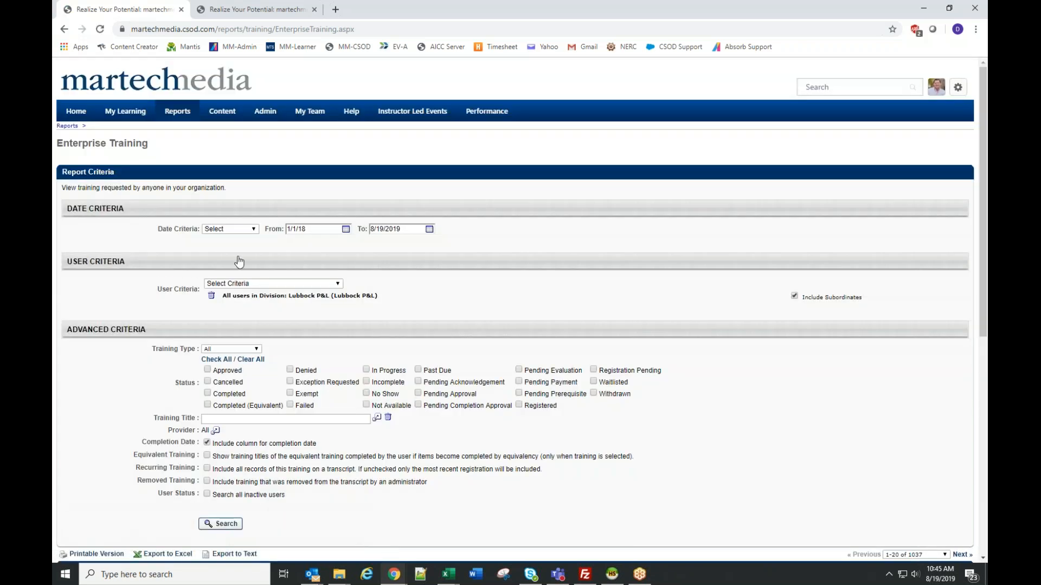
pyautogui.scroll(-4, 791, 374)
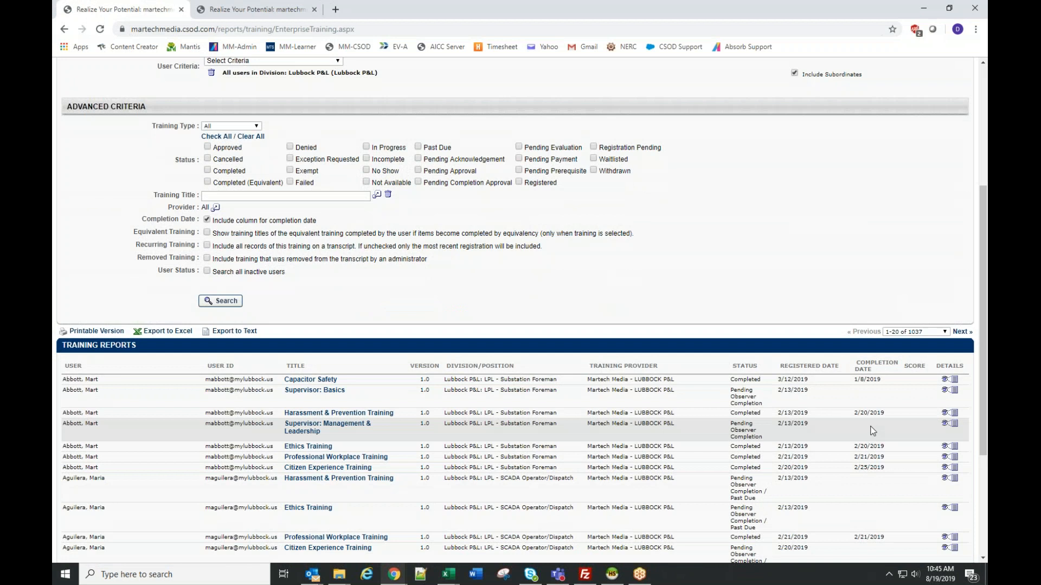
# - Restrict the report to the Material training type and rerun the search
pyautogui.scroll(3, 505, 327)
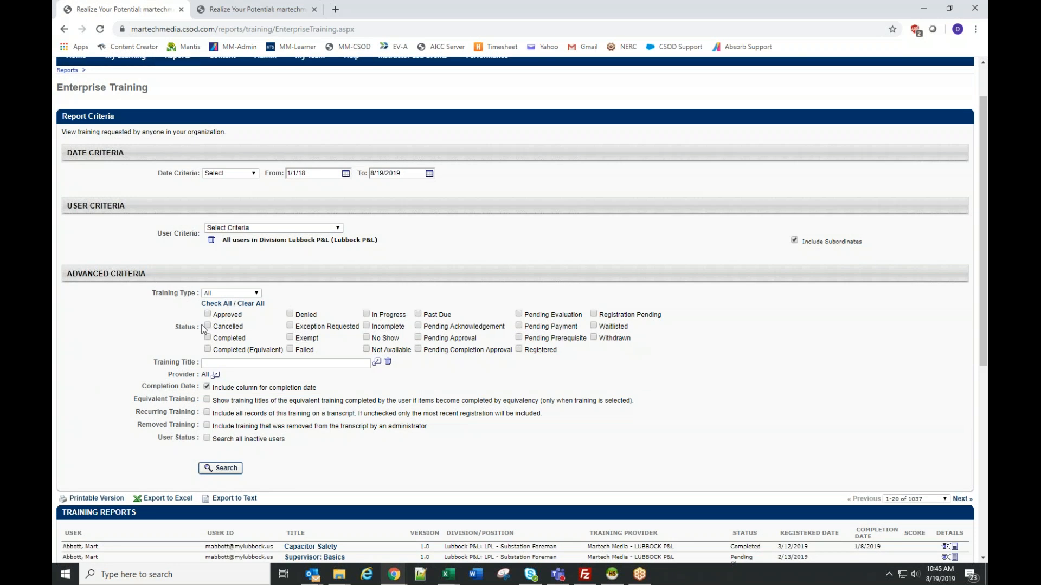
pyautogui.click(218, 293)
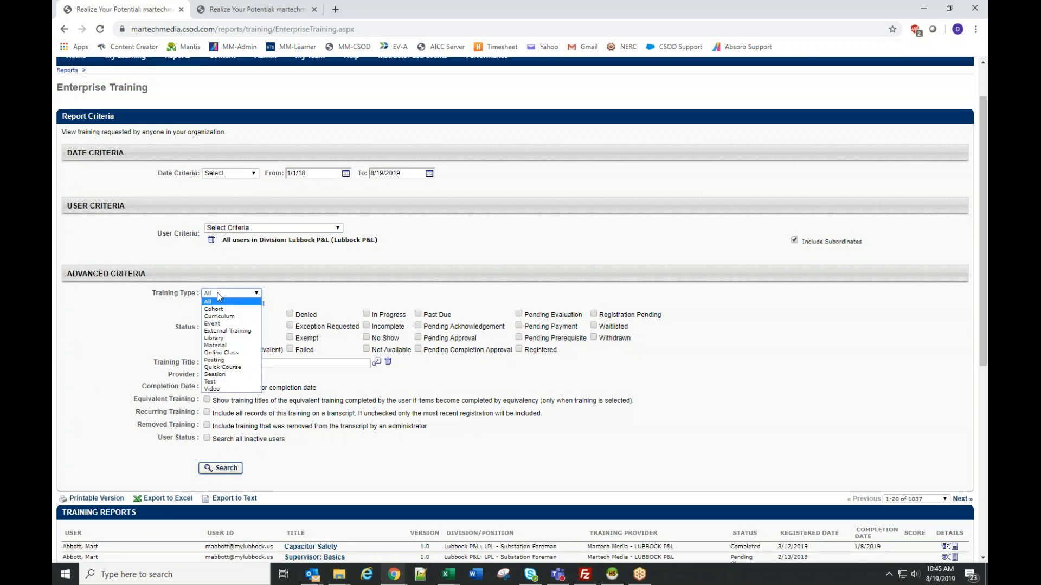
pyautogui.click(221, 345)
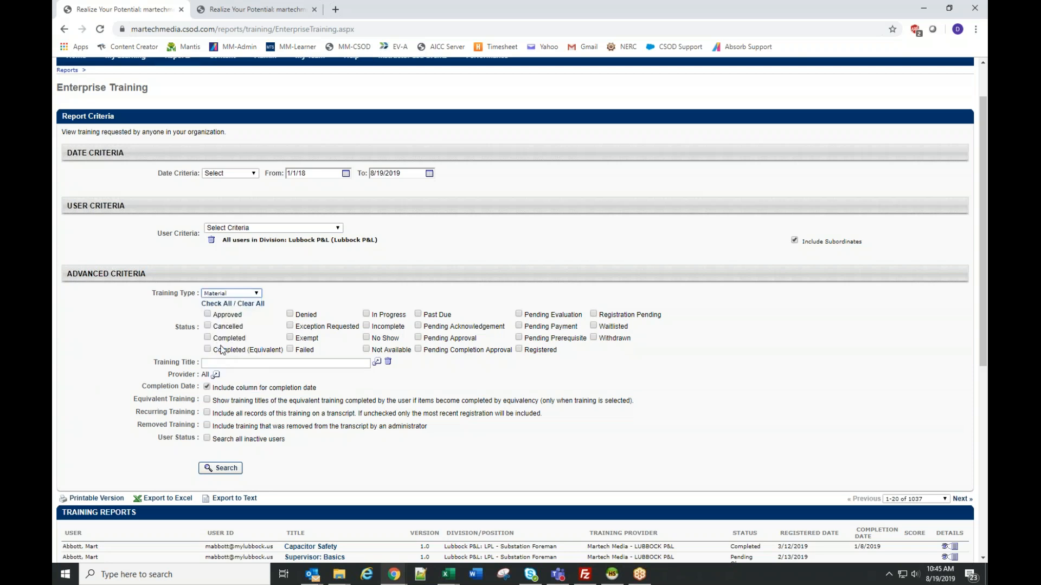
pyautogui.click(221, 468)
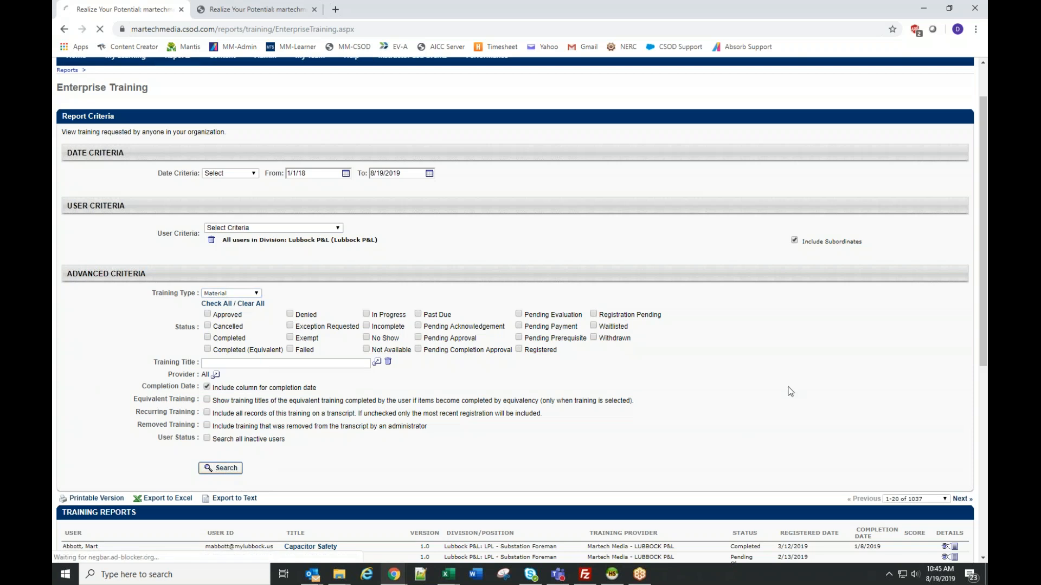
pyautogui.scroll(-7, 793, 388)
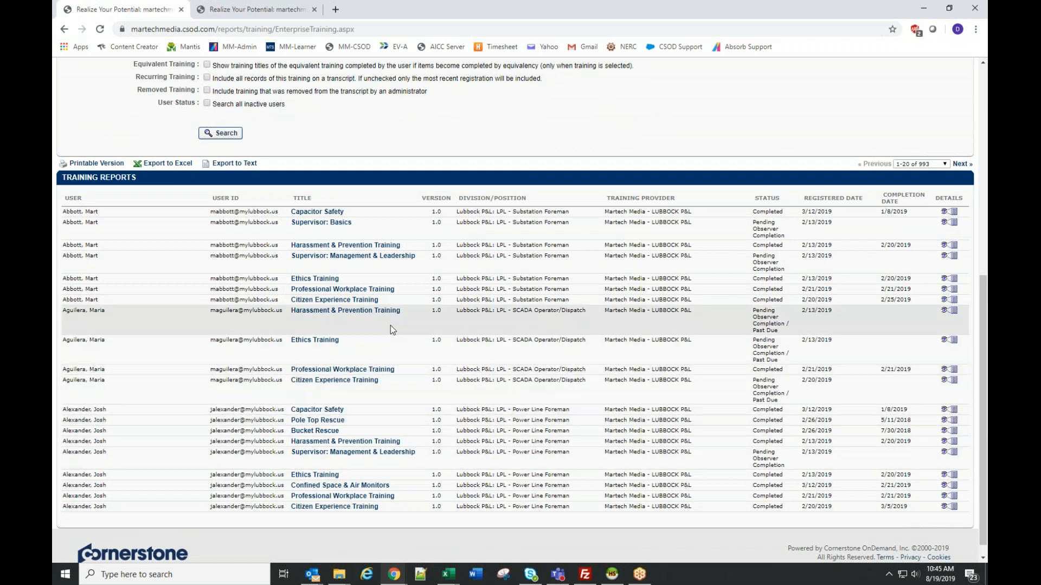
# - Check the available user criteria, then limit the report to training with the Completed status and rerun the search
pyautogui.scroll(5, 392, 329)
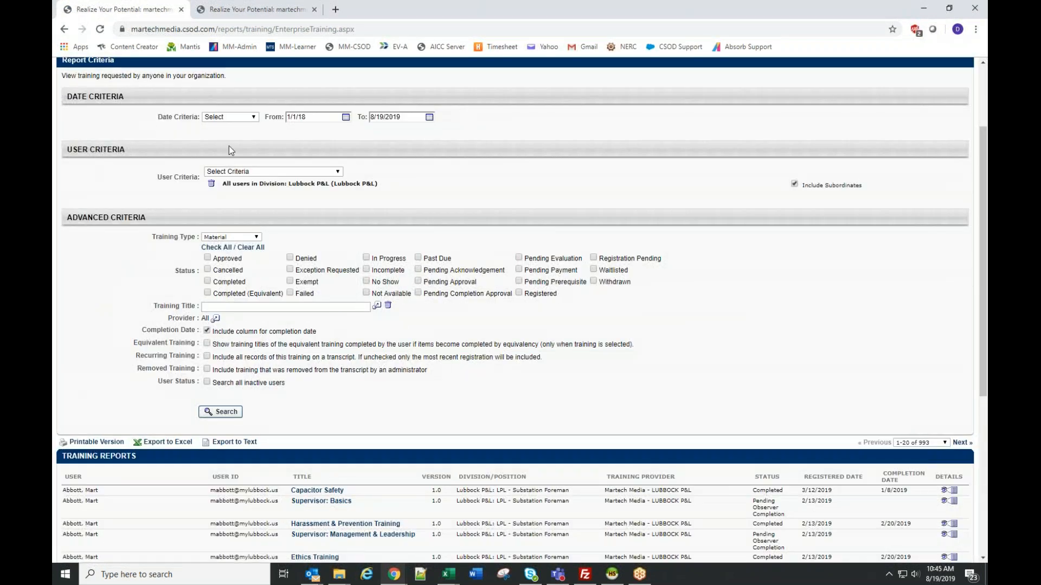
pyautogui.click(271, 172)
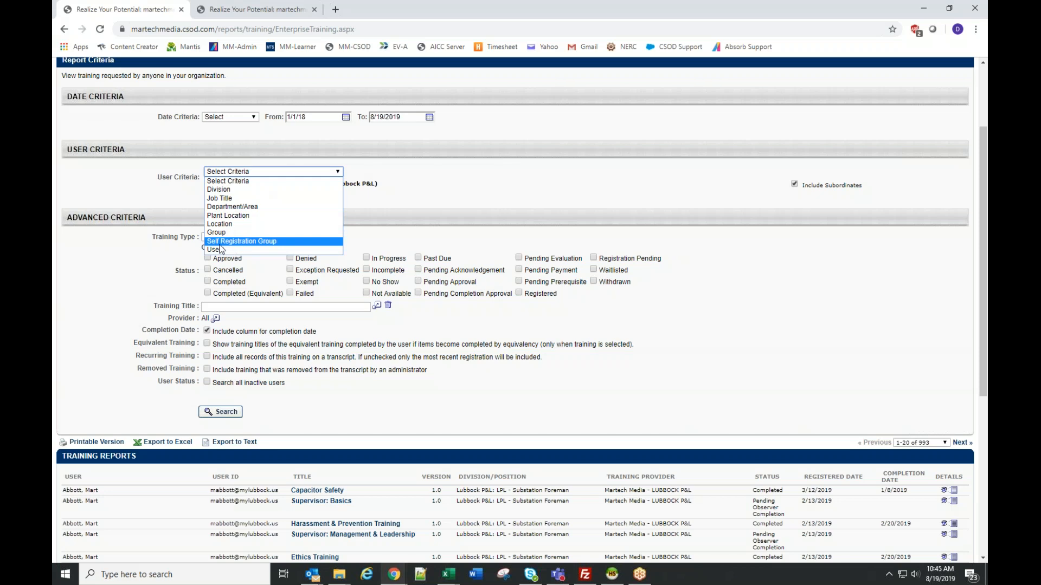
pyautogui.click(549, 340)
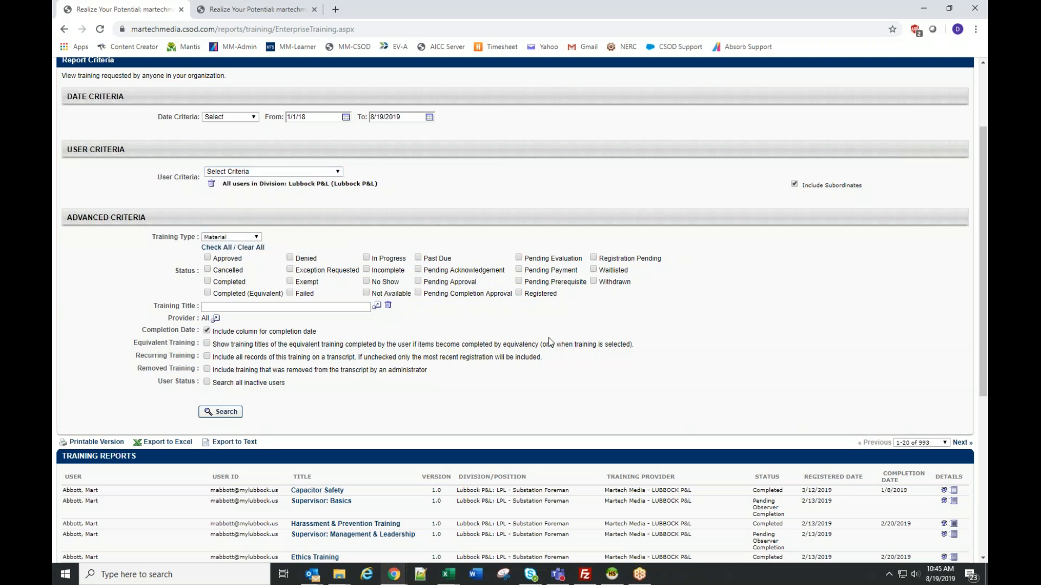
pyautogui.click(207, 281)
pyautogui.click(220, 413)
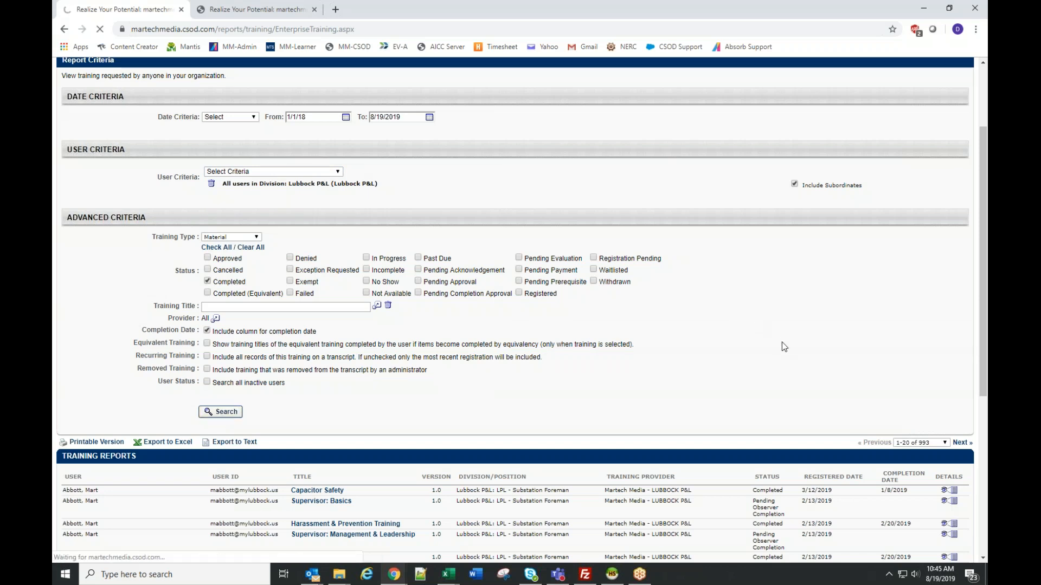
pyautogui.scroll(-6, 782, 342)
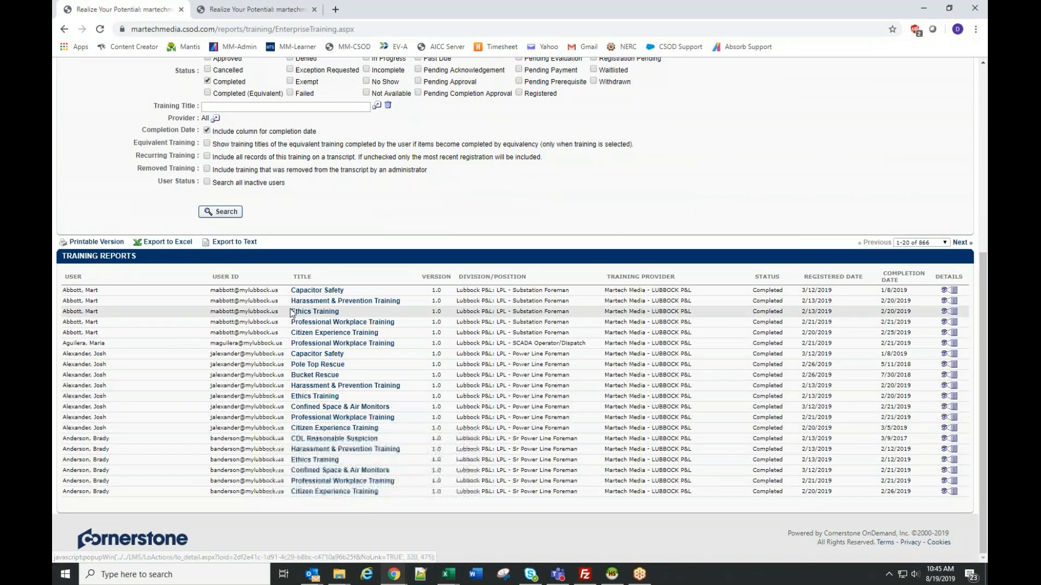
# - Check the available user criteria, then change the report's training type to Online Class and rerun the search
pyautogui.scroll(3, 290, 308)
pyautogui.click(239, 140)
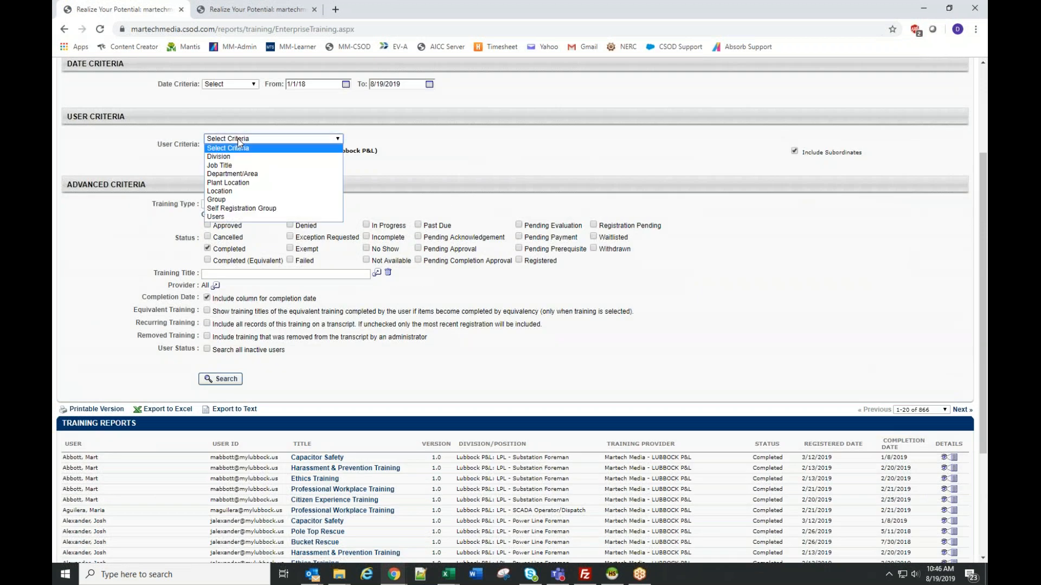
pyautogui.click(612, 145)
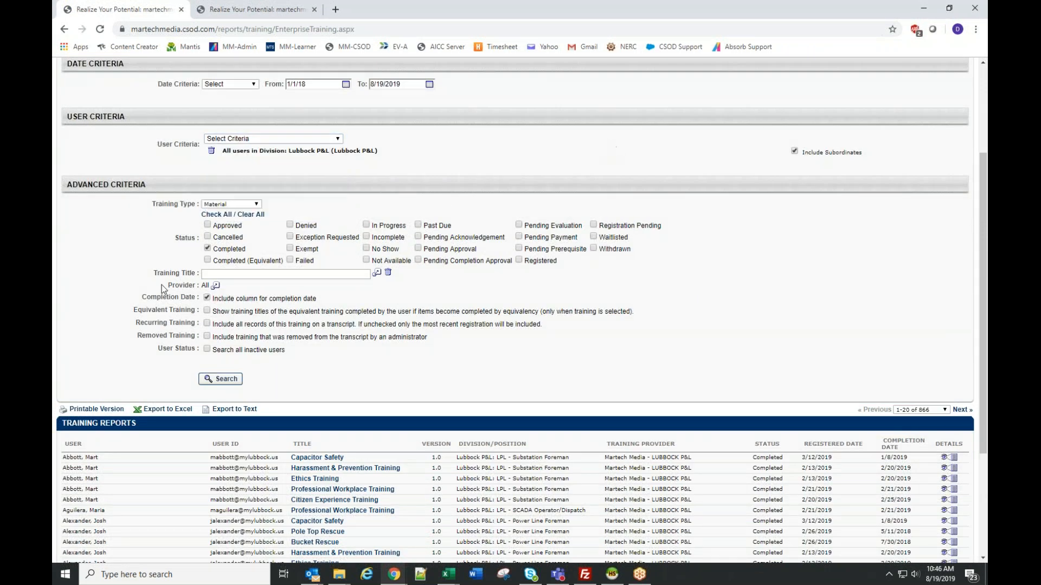
pyautogui.click(258, 204)
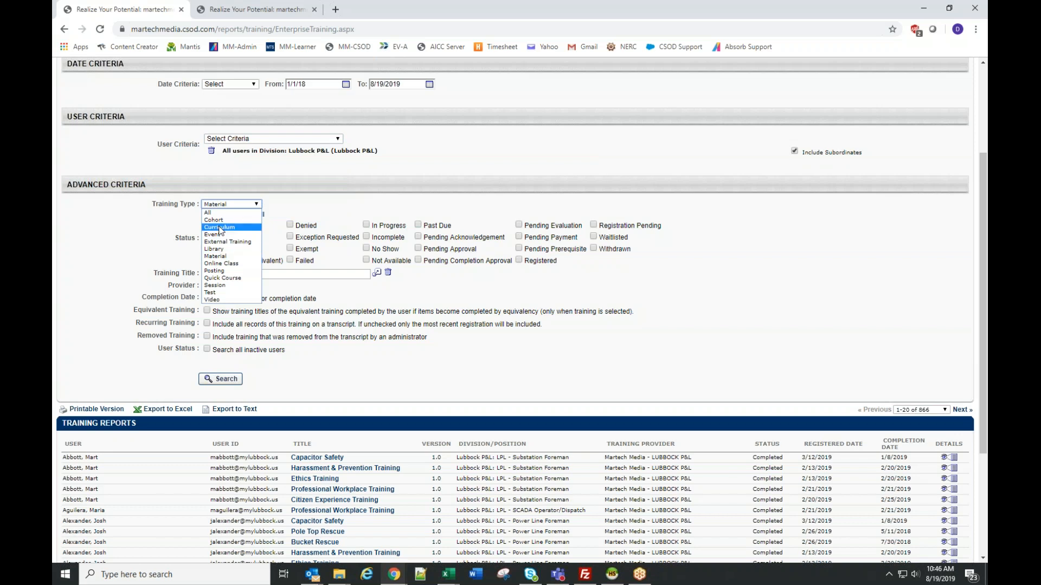
pyautogui.click(222, 264)
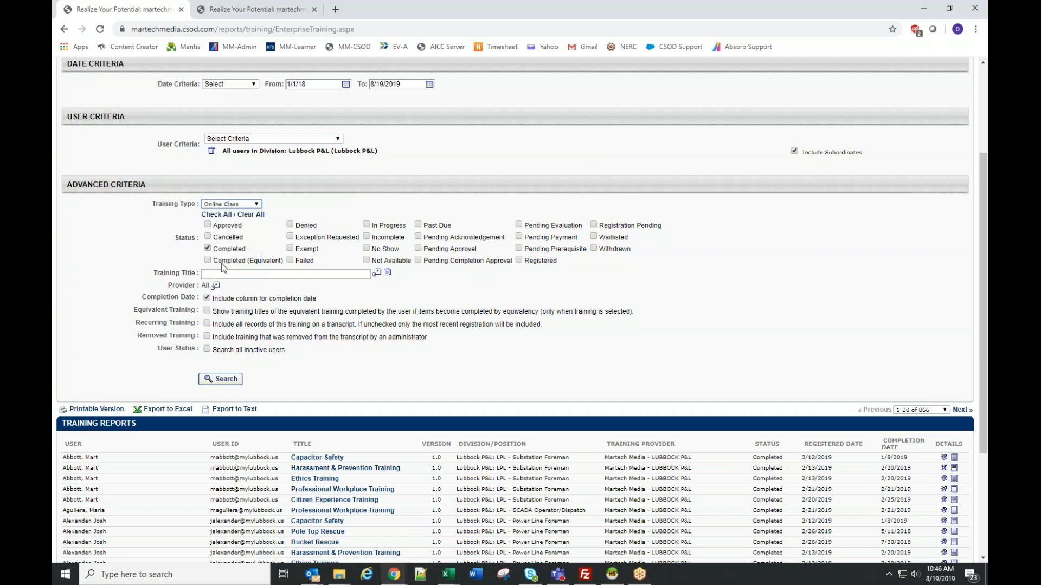
pyautogui.click(223, 379)
# - Review the online class training records, including completion dates and scores, along with the report's filter criteria
pyautogui.scroll(-5, 828, 299)
pyautogui.scroll(-3, 828, 300)
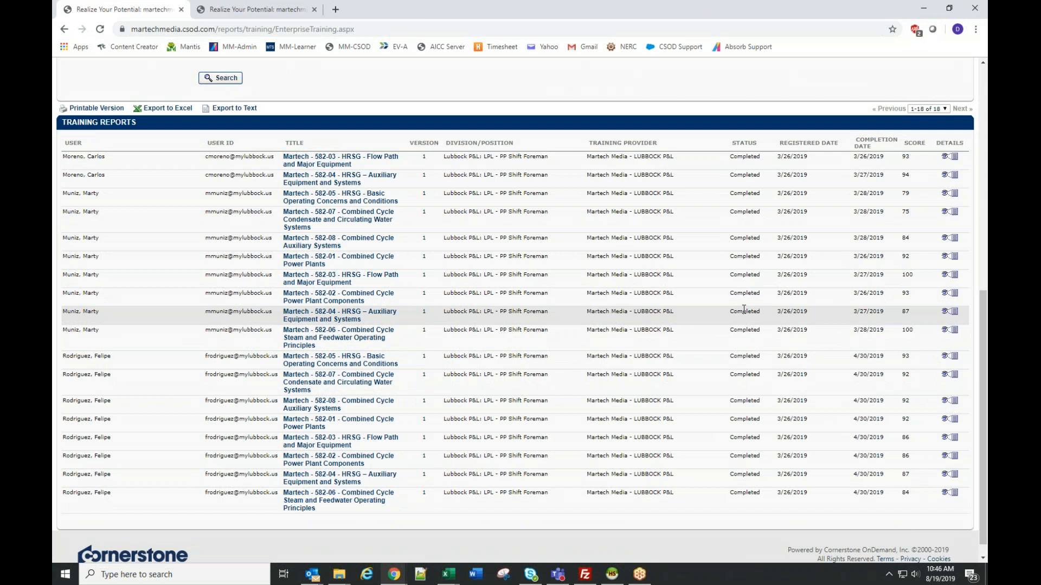
pyautogui.scroll(1, 544, 294)
pyautogui.scroll(1, 544, 295)
pyautogui.scroll(-3, 545, 294)
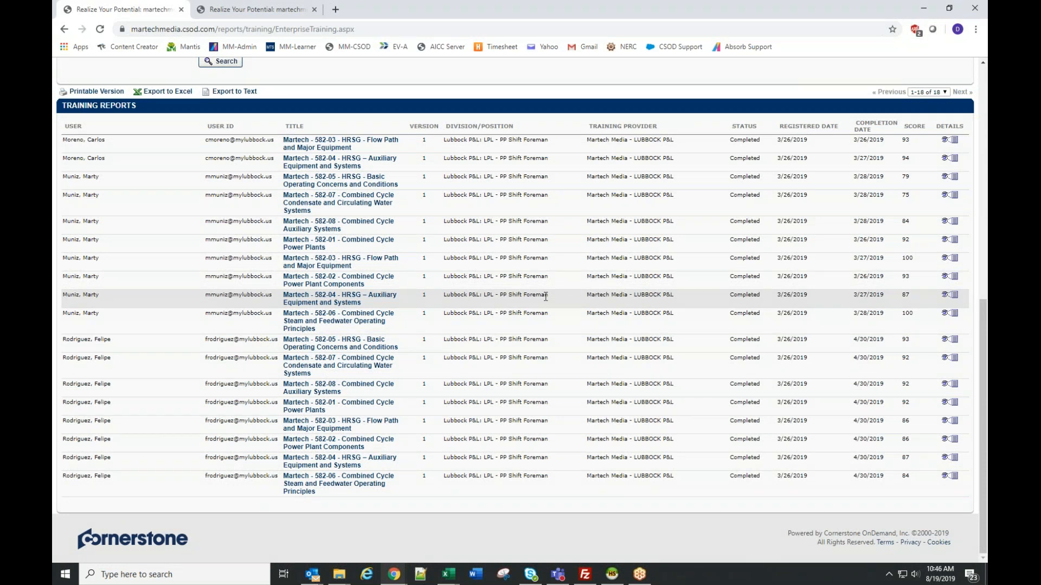
pyautogui.scroll(5, 564, 292)
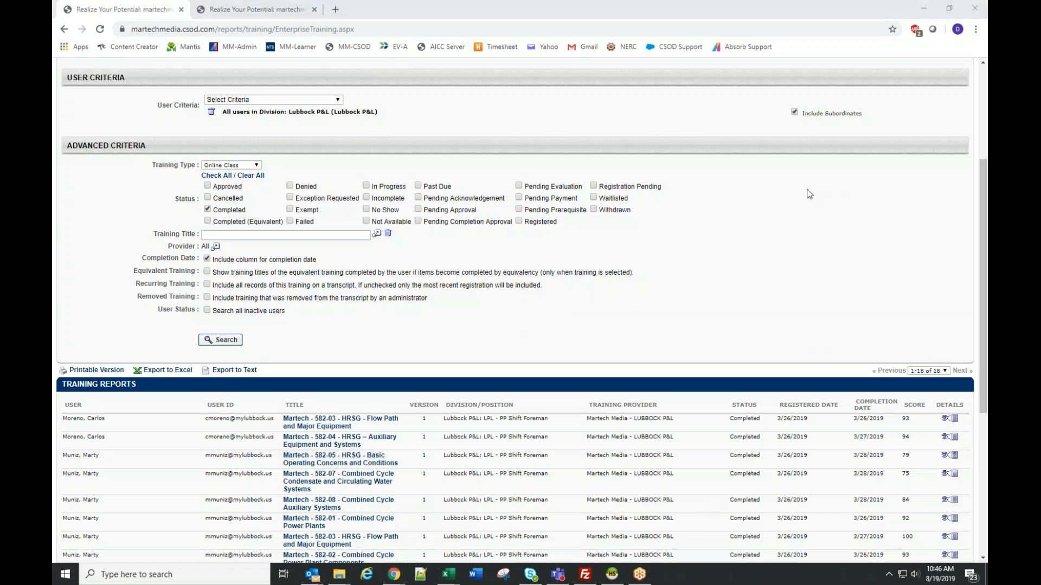
pyautogui.scroll(-1, 750, 230)
pyautogui.scroll(4, 749, 230)
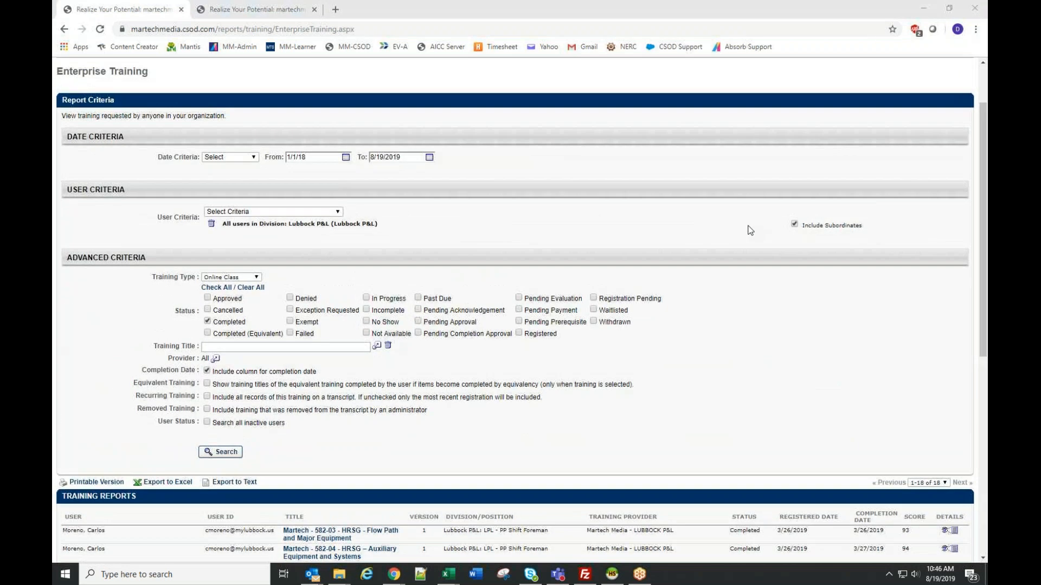